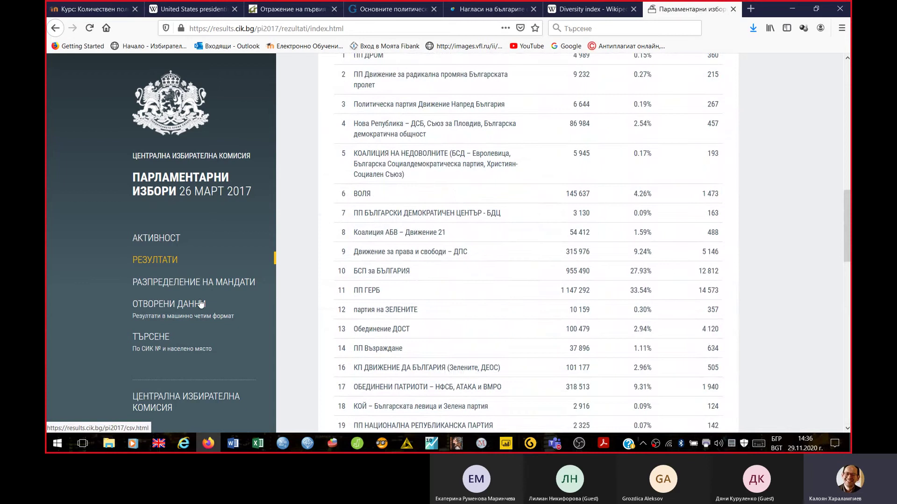
Step: Copy the whole table of votes by parties and coalitions from the results page into a new blank Excel workbook at A1
scroll(822, 345, "up", 5)
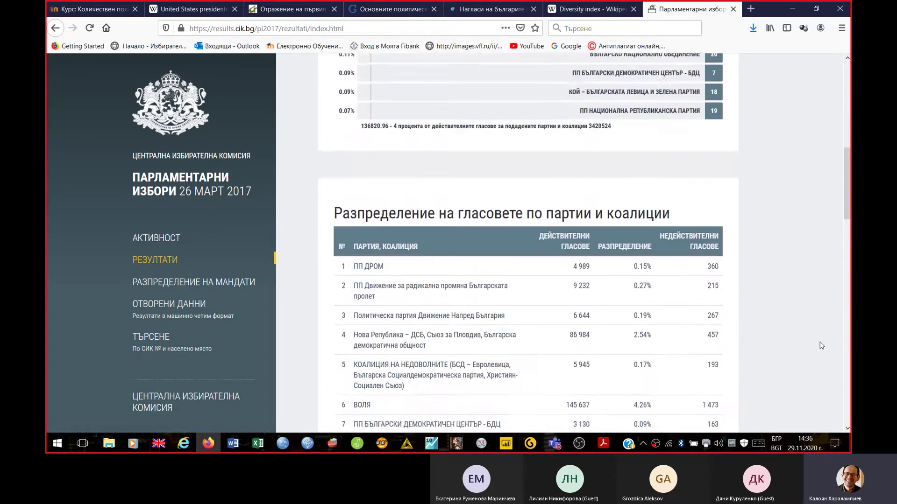
scroll(822, 345, "down", 4)
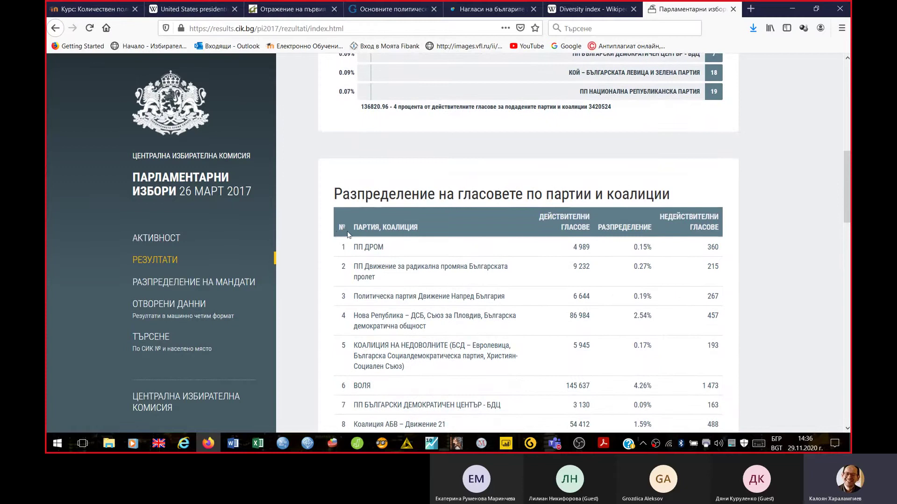
left_click_drag(347, 235, 735, 243)
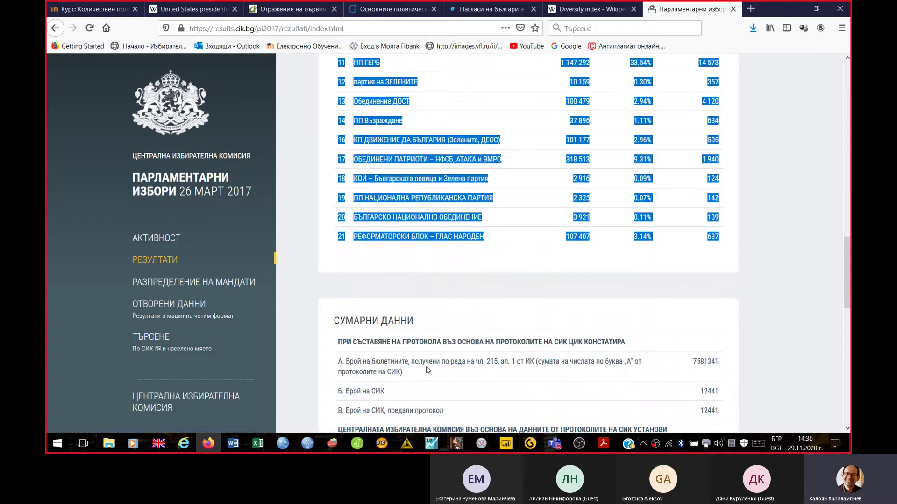
left_click(256, 448)
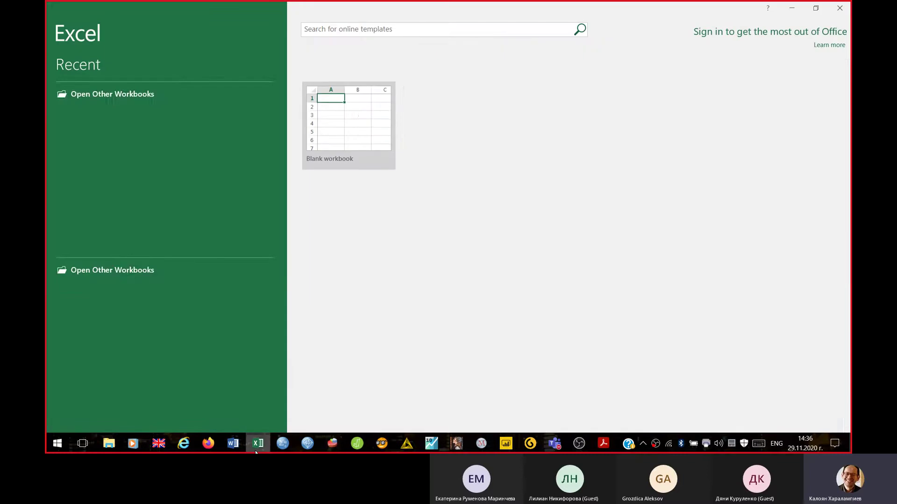
left_click(358, 116)
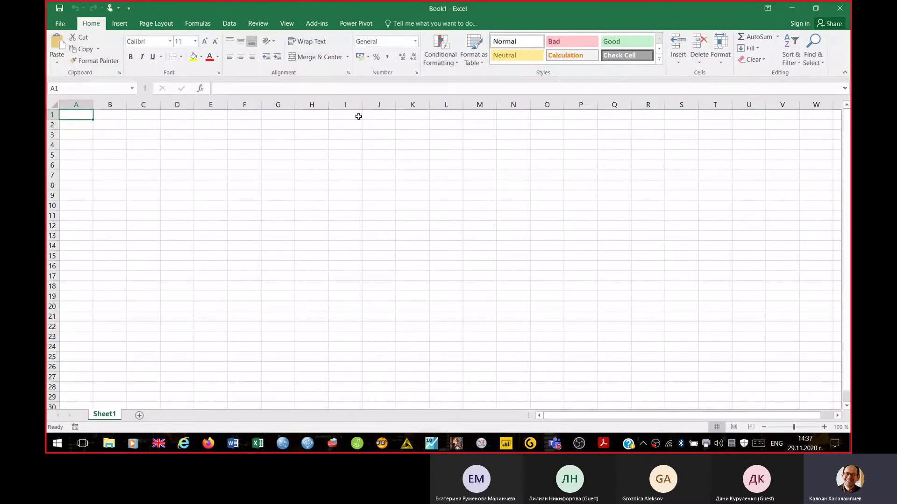
key("ctrl+v")
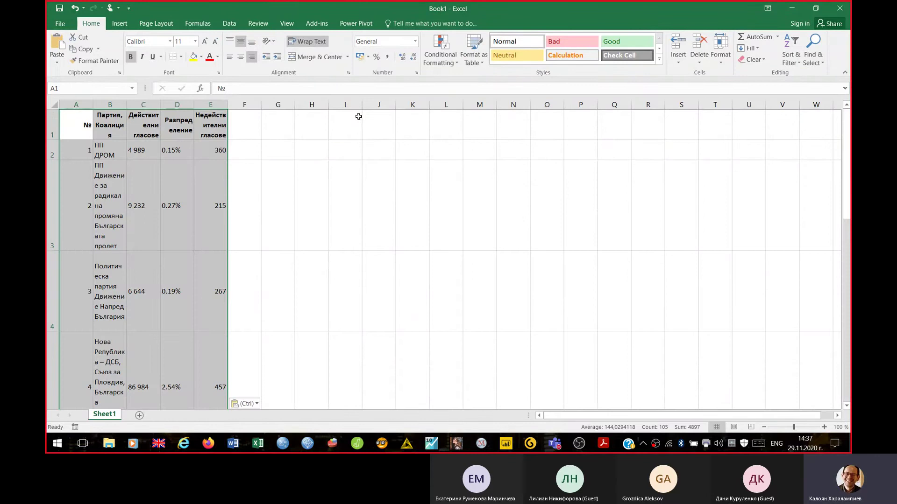
Step: Turn off text wrapping for the pasted table and autofit the widths of columns A to E
left_click(307, 42)
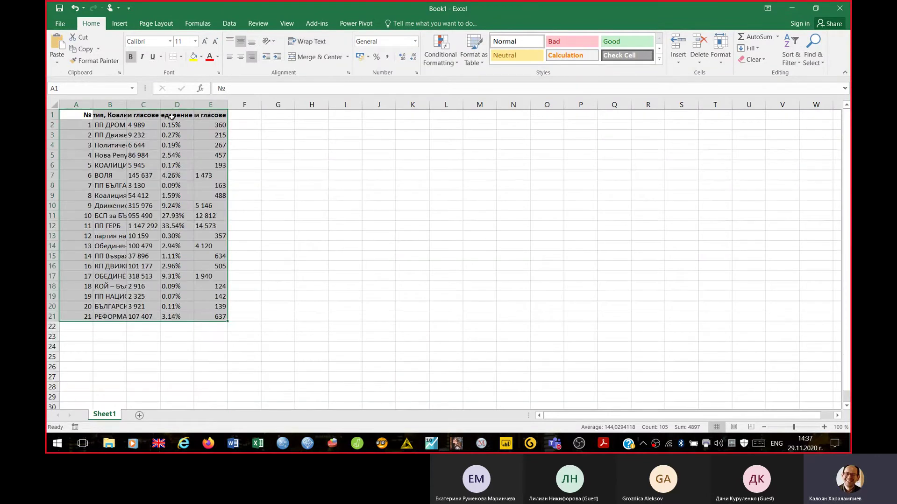
left_click(75, 112)
left_click_drag(82, 100, 219, 104)
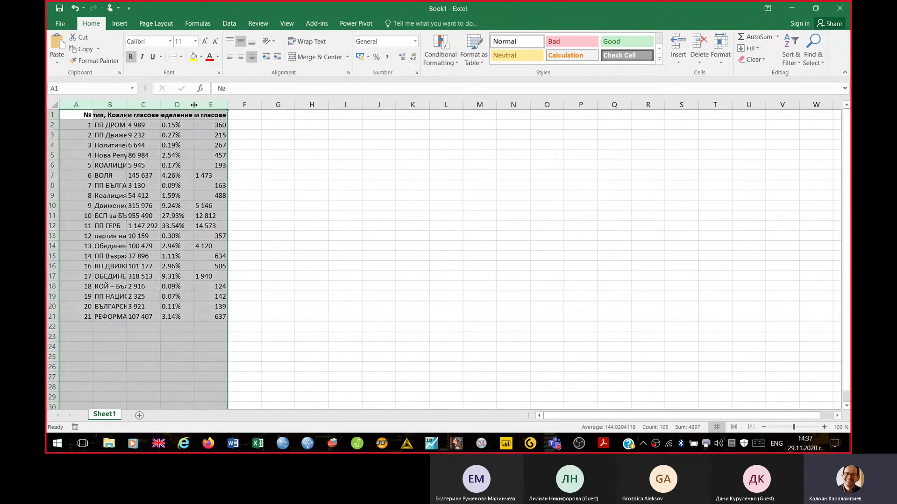
double_click(194, 105)
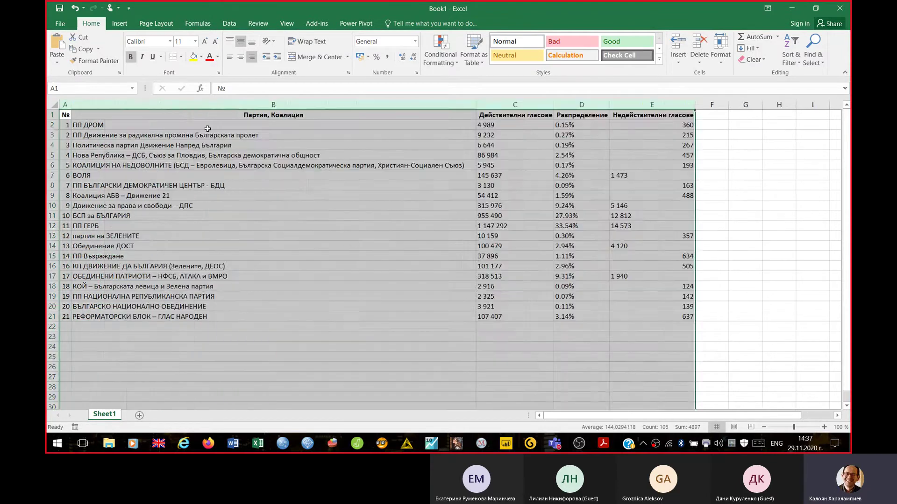
Step: Remove the thousands space from the valid votes value in C2 so it reads 4989
left_click(498, 124)
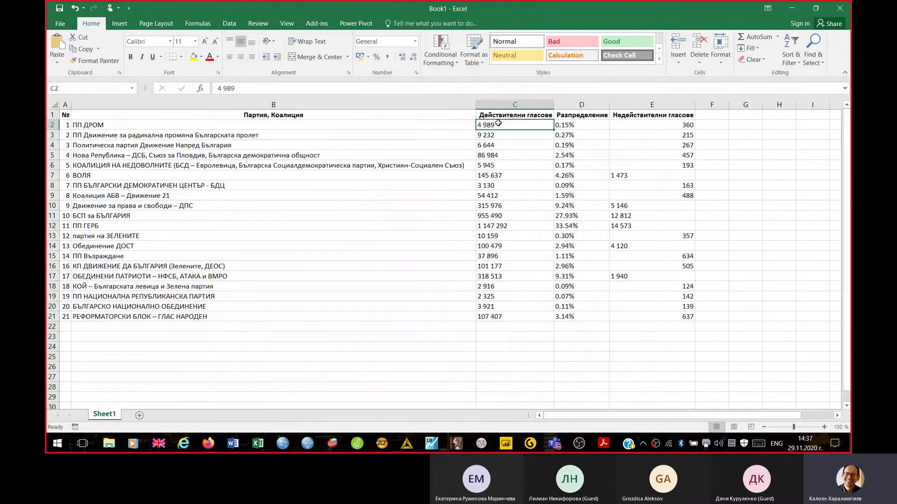
left_click(224, 88)
key("BackSpace")
key("Return")
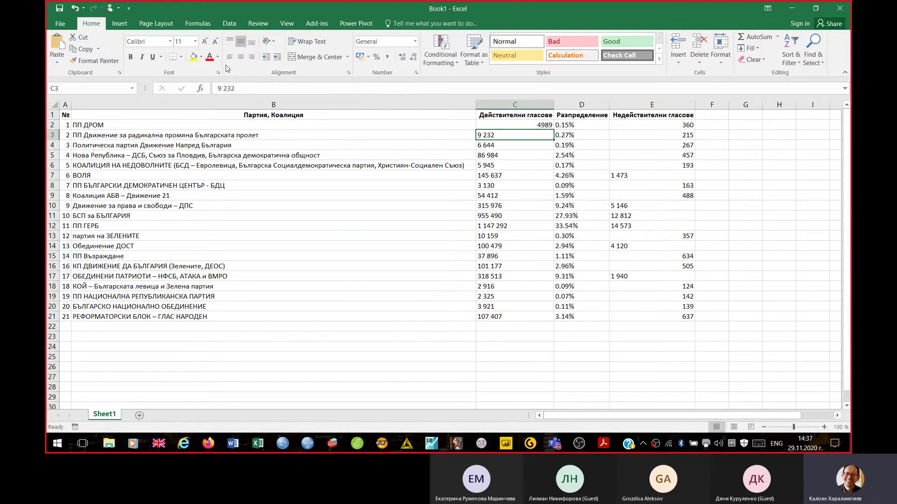
Step: Replace all thousands-separator spaces in the sheet with nothing, using Find and Replace
left_click(223, 88)
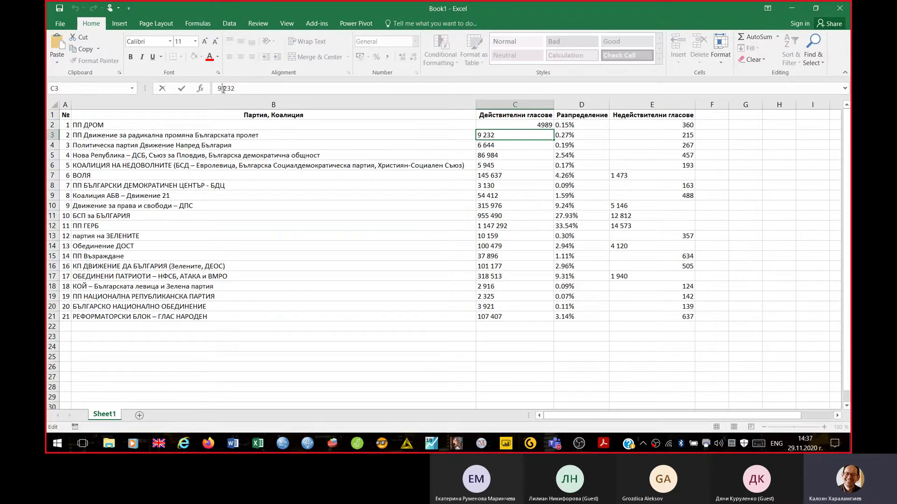
key("Escape")
key("ctrl+h")
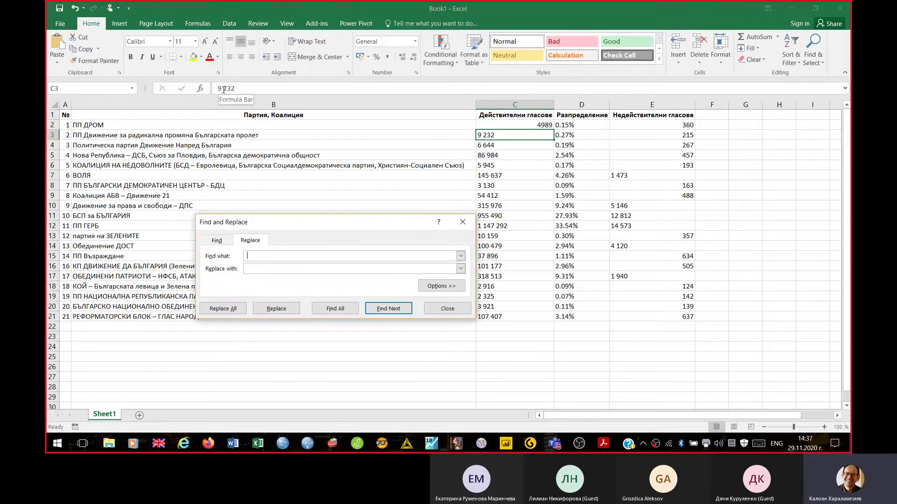
left_click(223, 309)
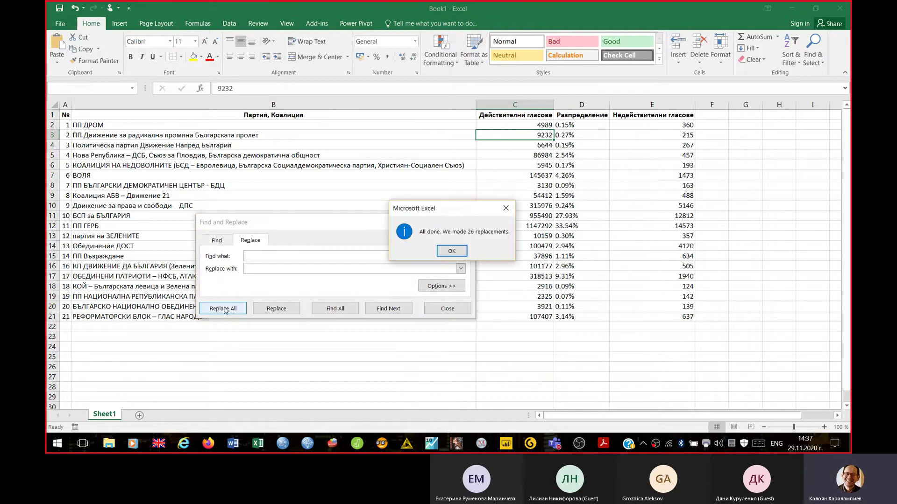
left_click(452, 251)
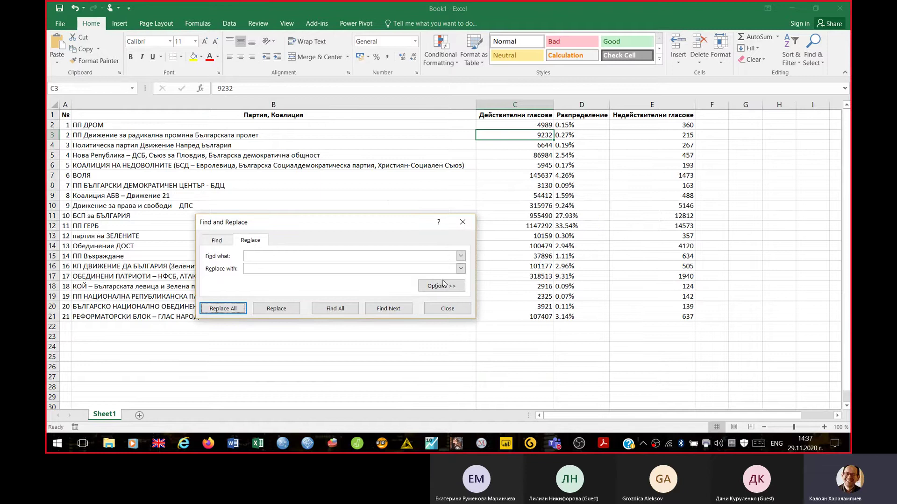
left_click(447, 309)
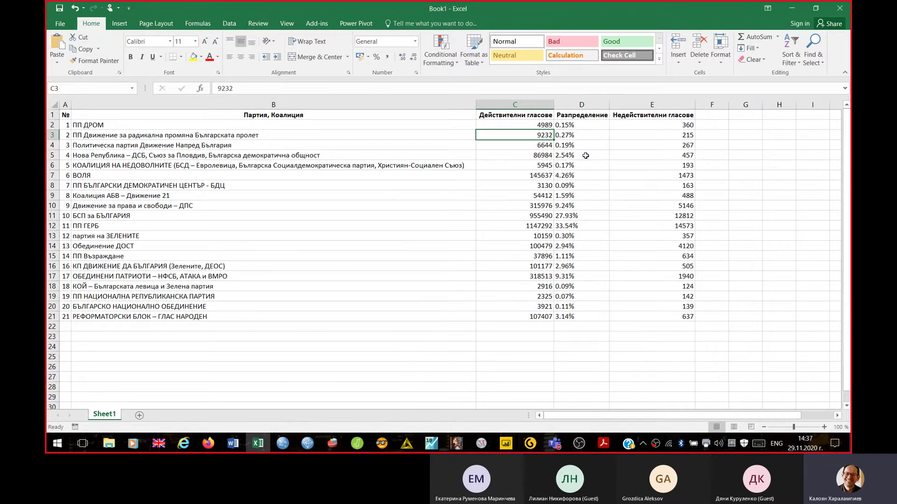
Step: Replace every decimal point with a comma in the Разпределение percentages in D2:D21
left_click(579, 126)
key("End")
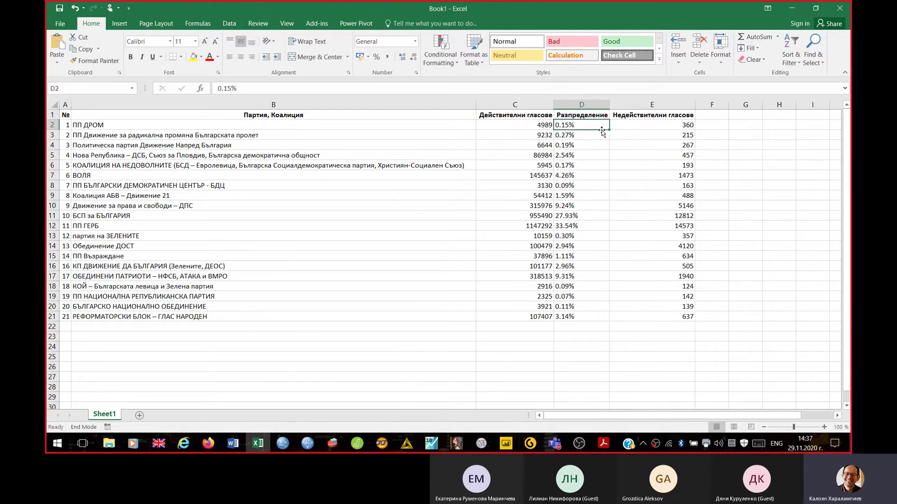
key("shift+Down")
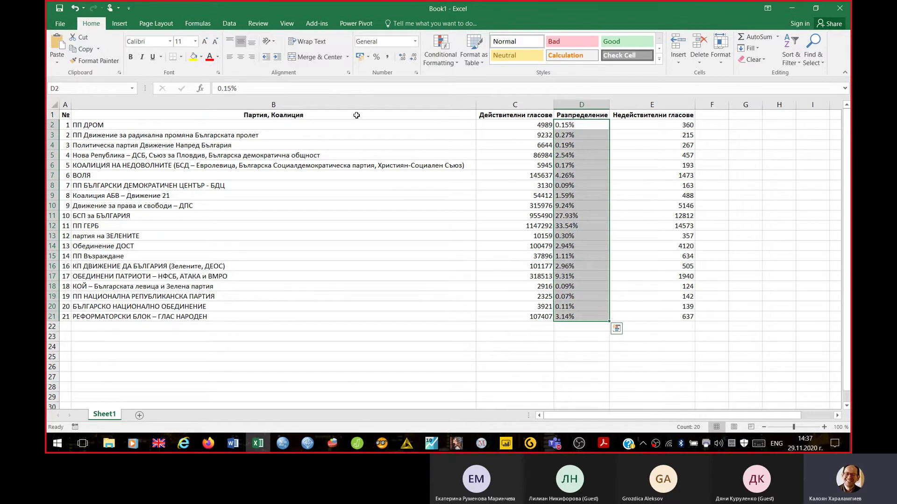
key("ctrl+h")
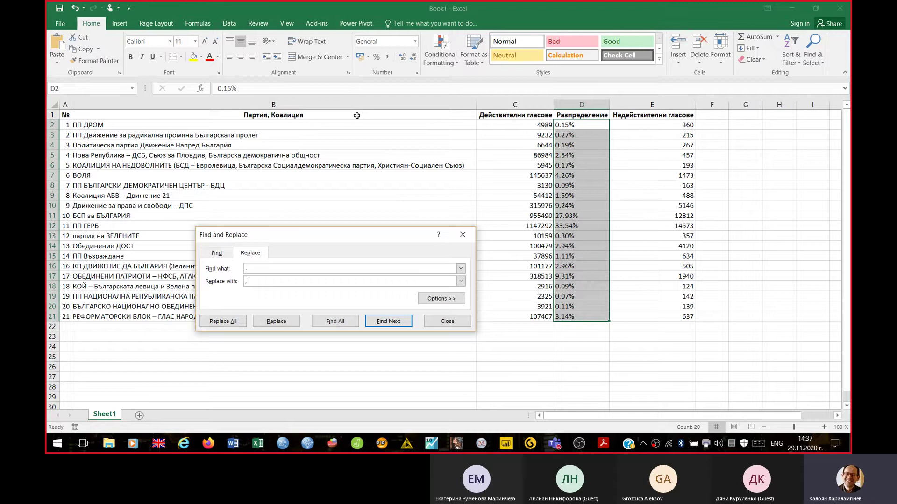
left_click(223, 322)
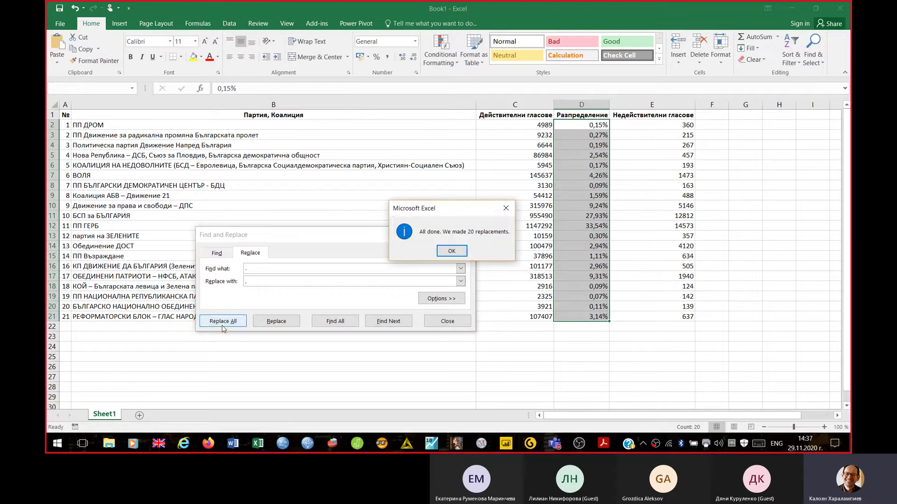
left_click(451, 251)
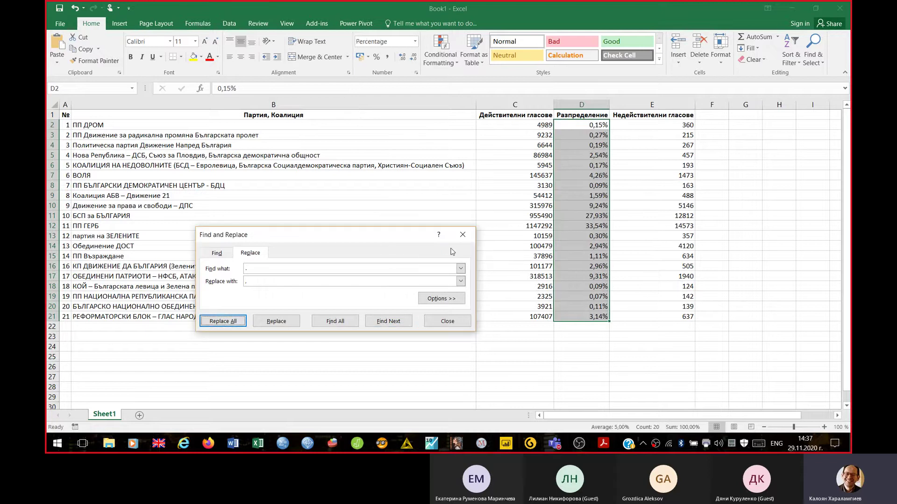
left_click(443, 322)
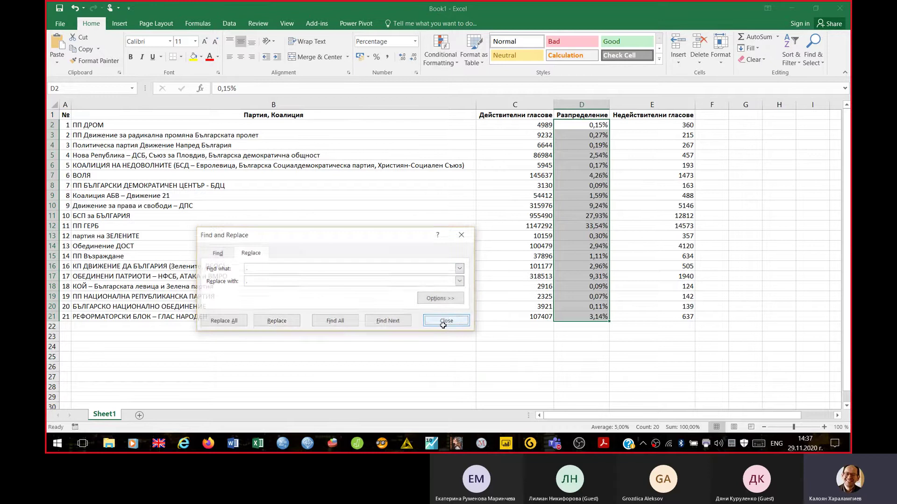
Step: Delete the Недействителни гласове column (column E)
left_click(646, 106)
right_click(647, 107)
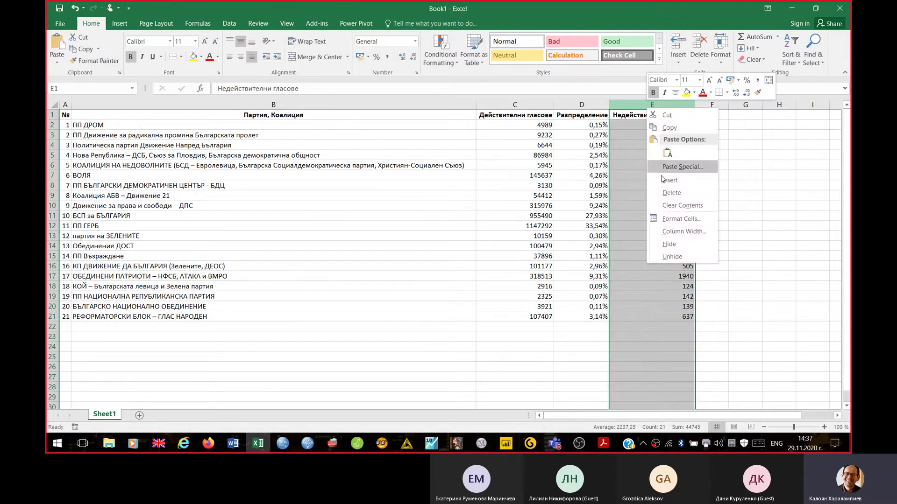
left_click(666, 194)
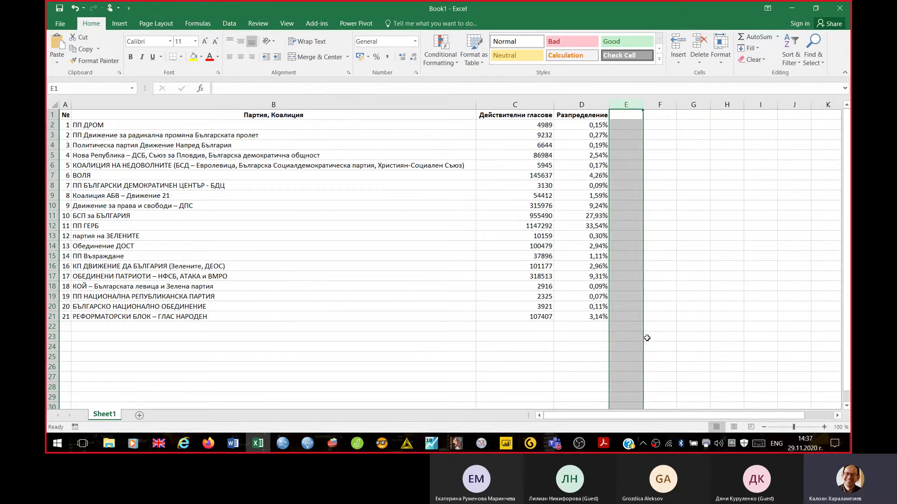
Step: Set the number format of the Разпределение values in D2:D21 to General
left_click(602, 317)
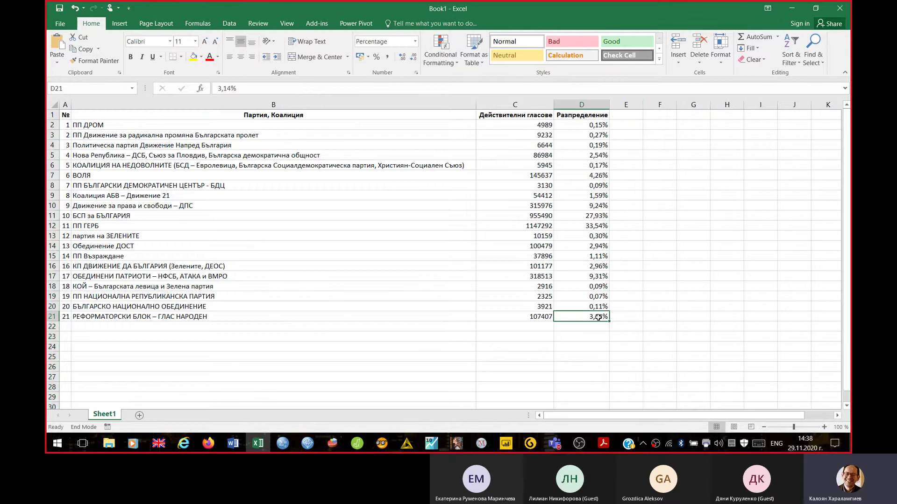
key("ctrl+shift+Up")
key("shift+Down")
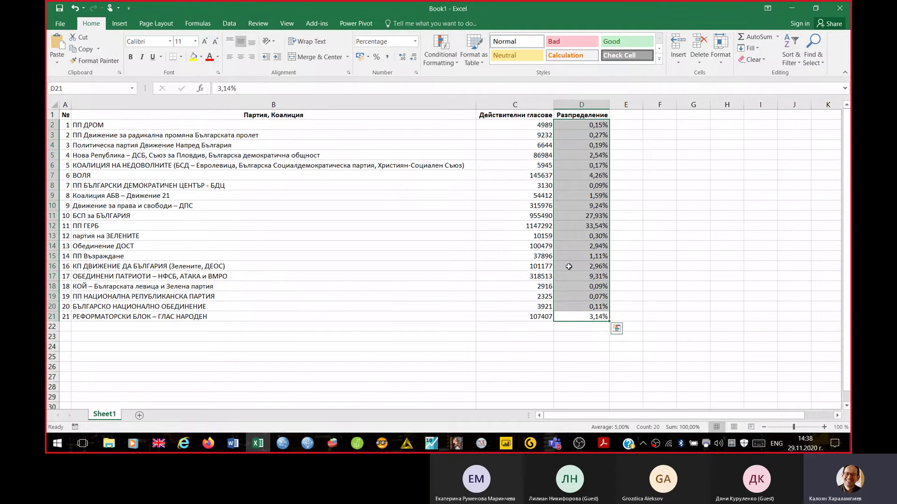
left_click(414, 42)
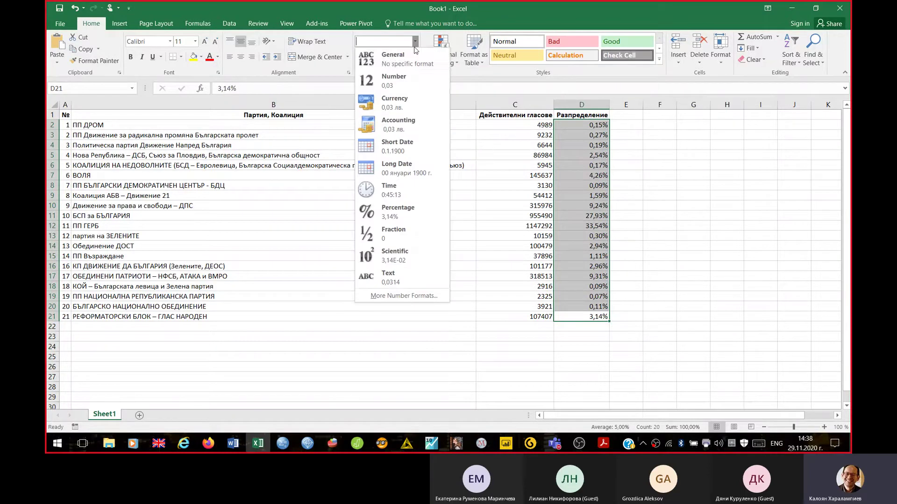
left_click(410, 59)
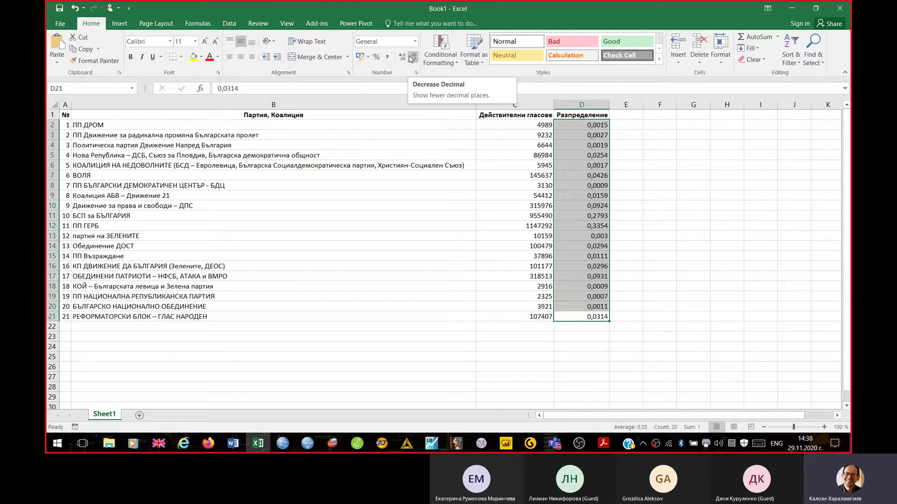
Step: Switch to the Word document Индекси за политическите процеси and examine the ENP formula for the effective number of parties
left_click(236, 450)
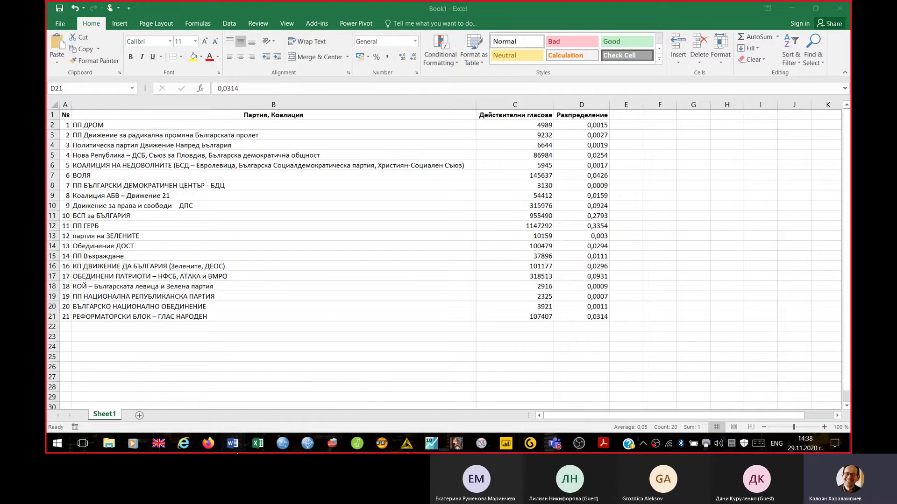
left_click(285, 402)
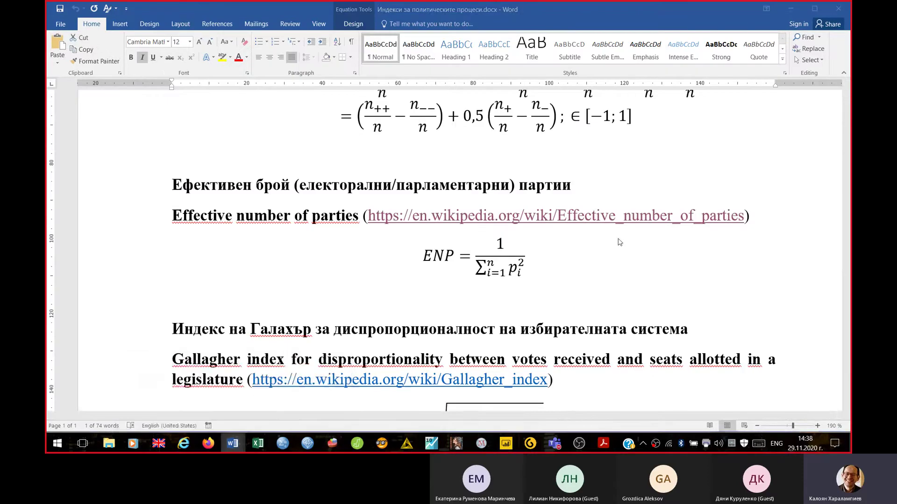
left_click(506, 245)
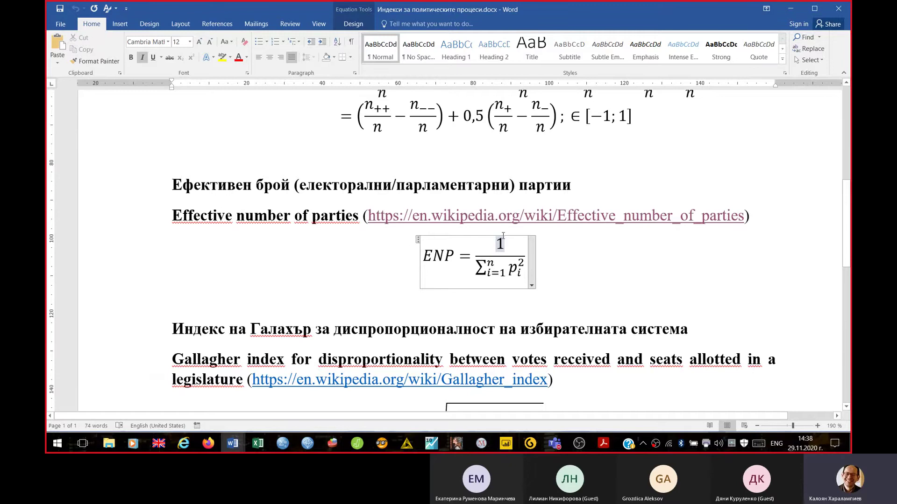
Step: Return to the Excel workbook, total D2:D21 with a SUM in D22, and select cell E2
left_click(258, 444)
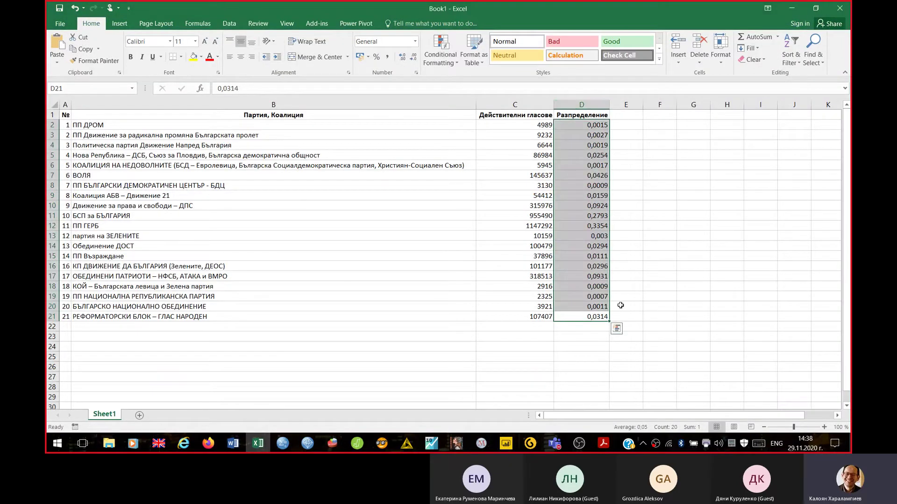
left_click(755, 39)
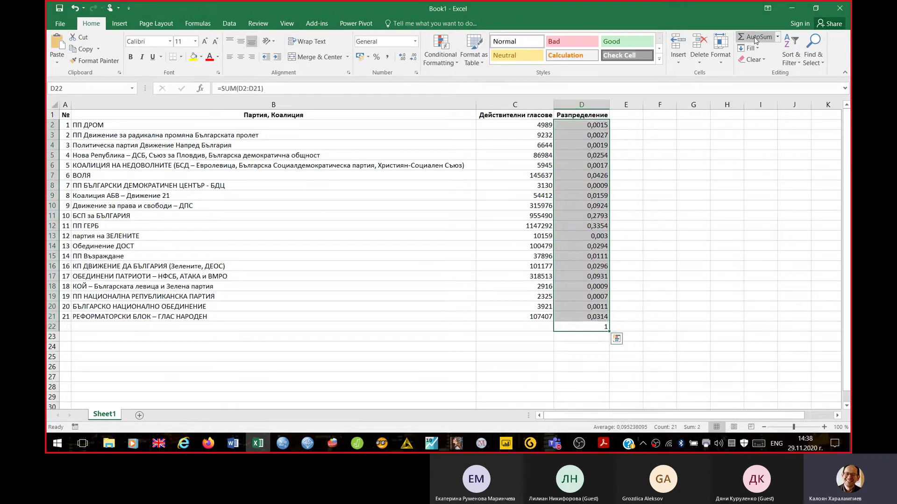
key("ctrl+Up")
key("Down")
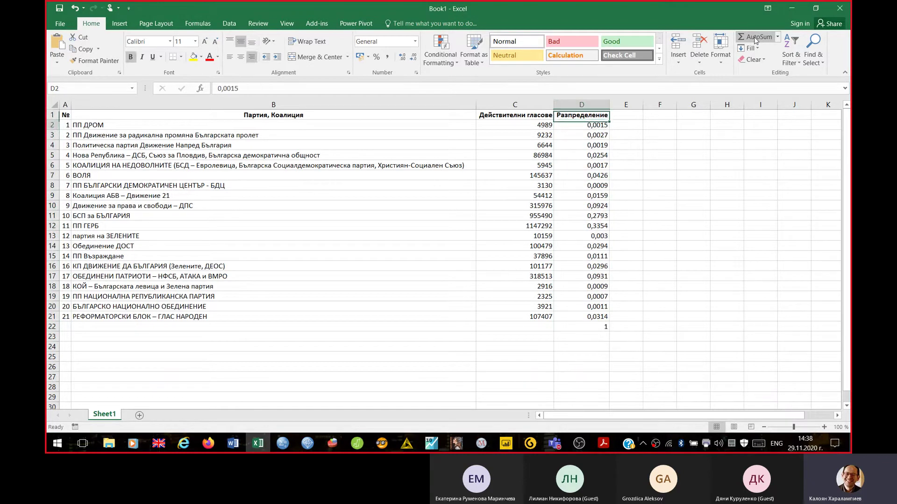
key("Right")
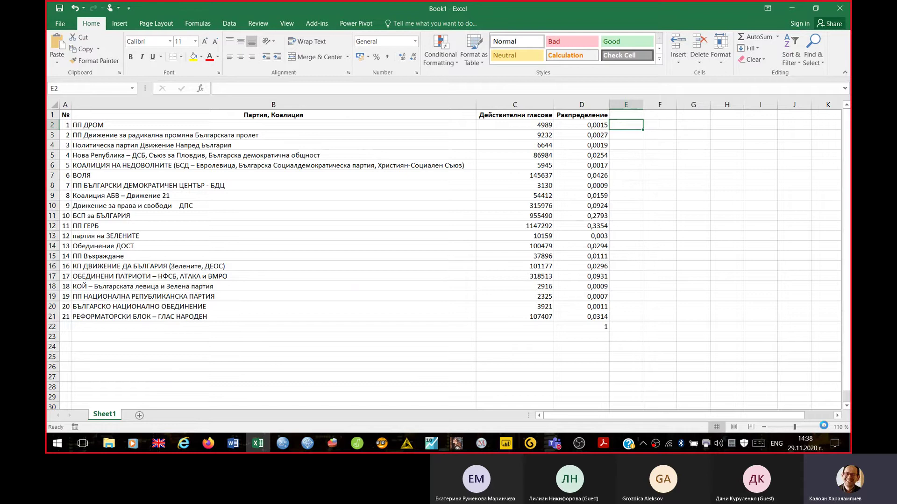
Step: Square the first party's vote share in E2 with =D2^2 and fill the formula down to E21
left_click(824, 427)
left_click(824, 427)
left_click(824, 427)
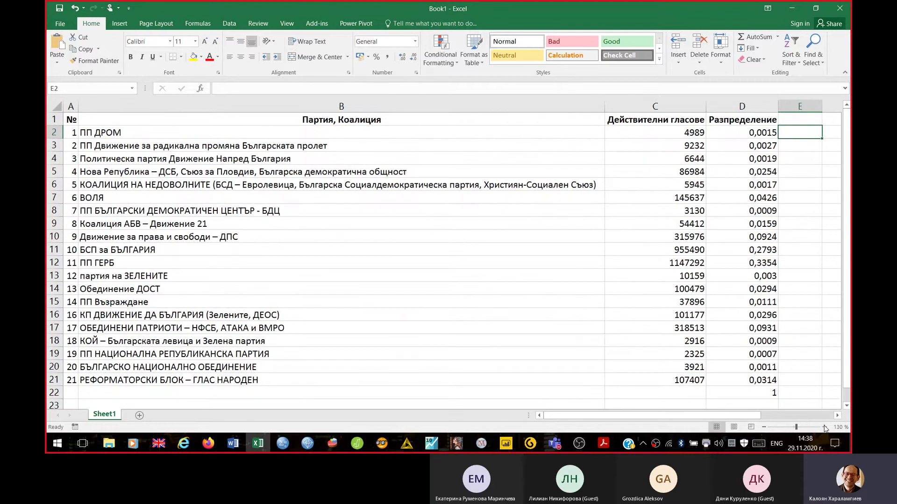
type("=")
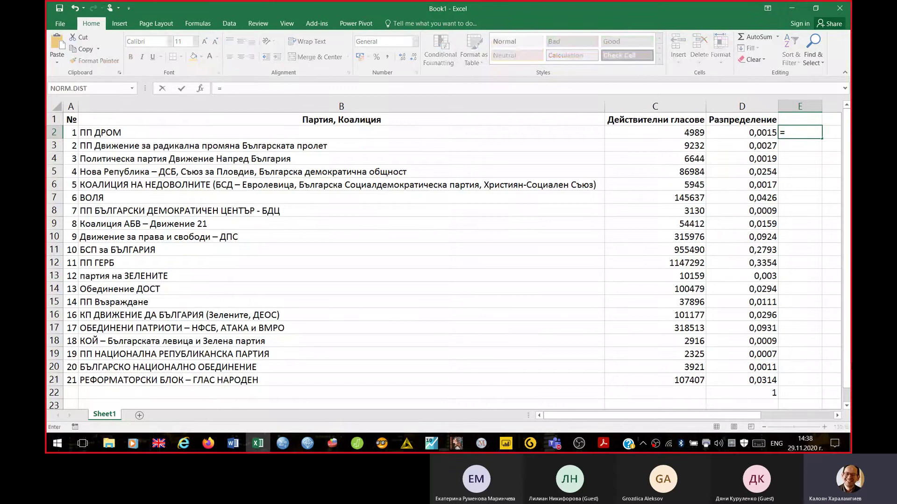
left_click(719, 132)
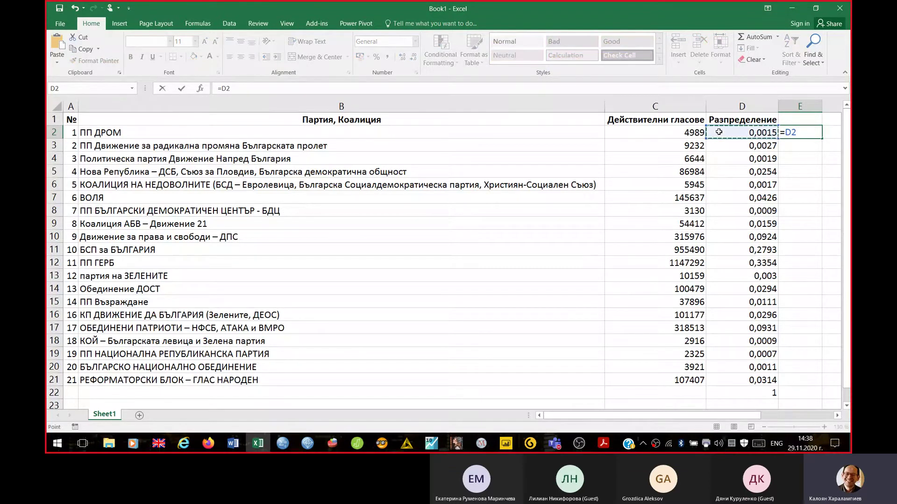
type("^2")
key("ctrl+Return")
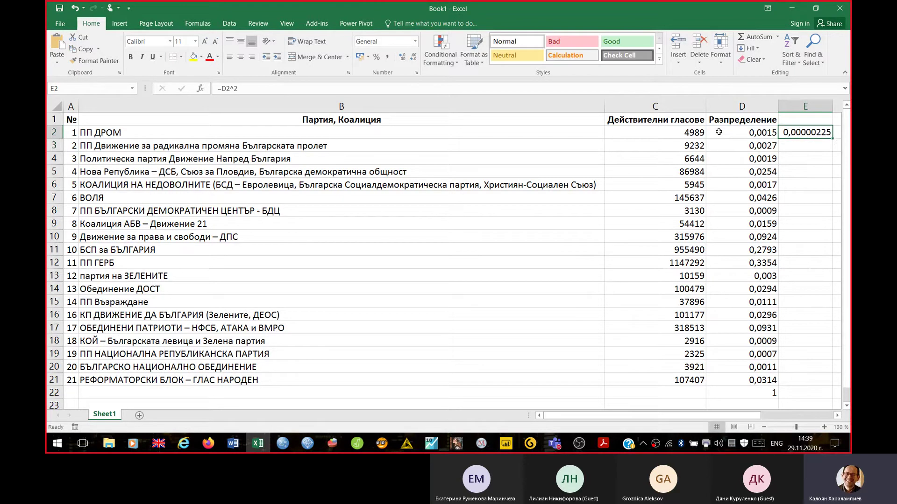
double_click(832, 137)
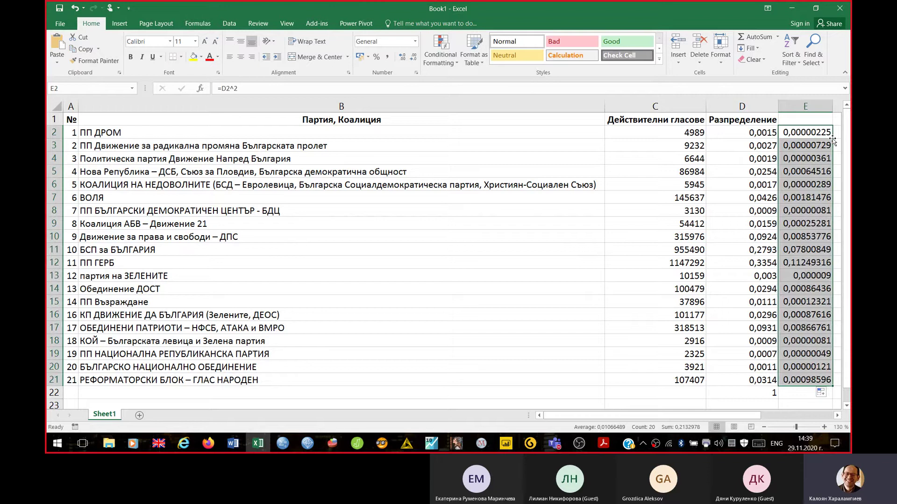
Step: Total the squared shares in E2:E21 with a SUM in E22 and select that total
left_click(761, 38)
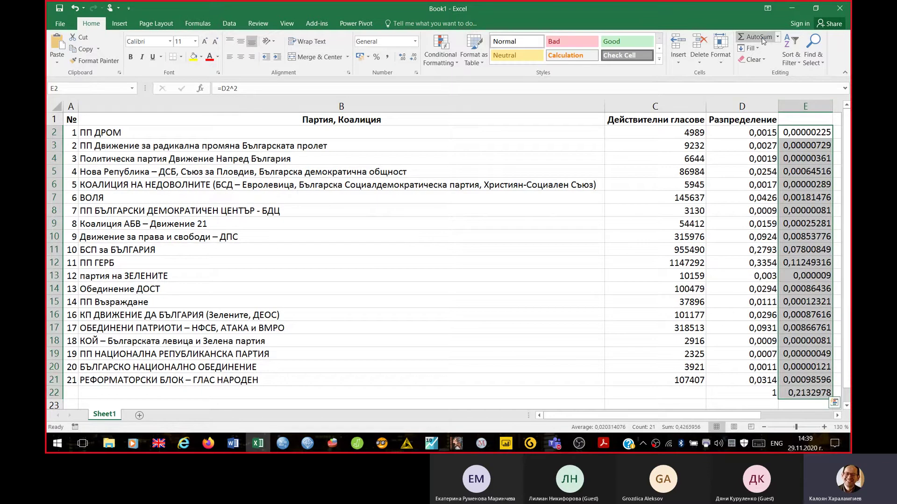
key("Down")
key("Down")
key("Down")
key("Down")
key("Down")
key("Down")
key("Down")
key("Down")
key("Down")
key("Down")
key("Down")
key("Down")
key("Down")
key("Down")
key("Down")
key("Down")
key("Down")
key("Down")
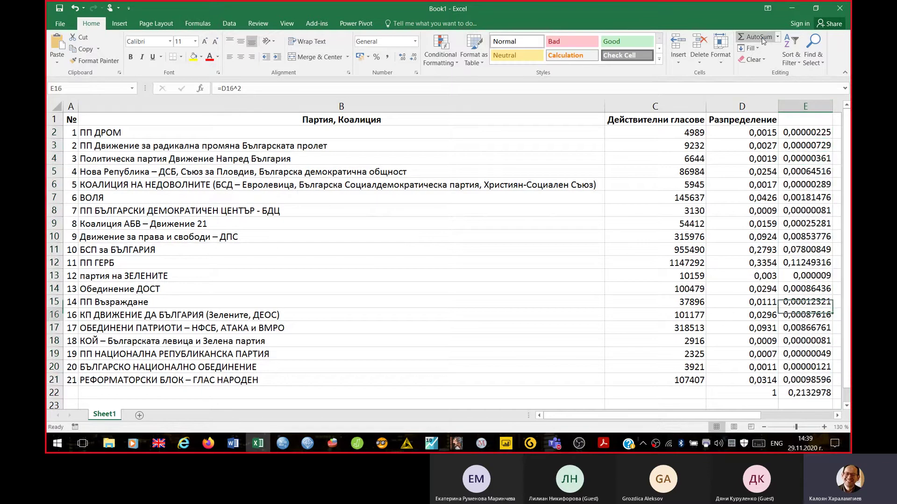
key("Down")
key("Down")
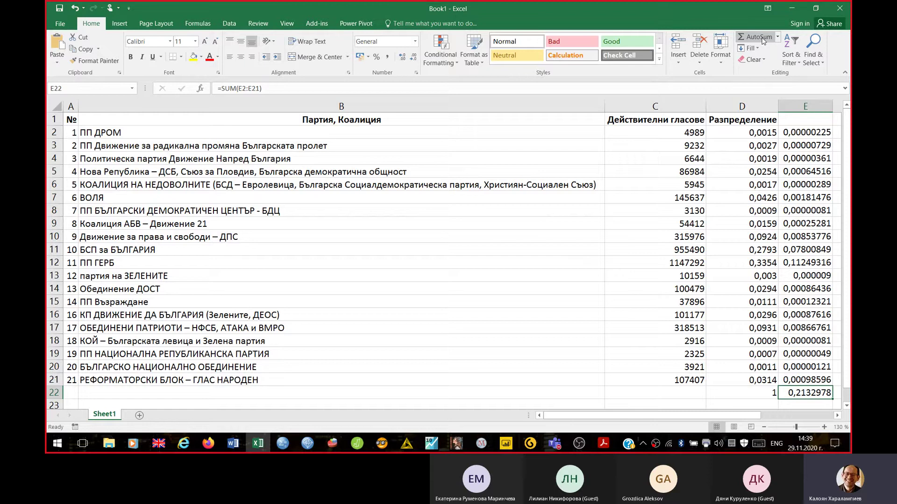
Step: Calculate the effective number of parties in E24 with the formula =1/E22
key("Down")
key("Down")
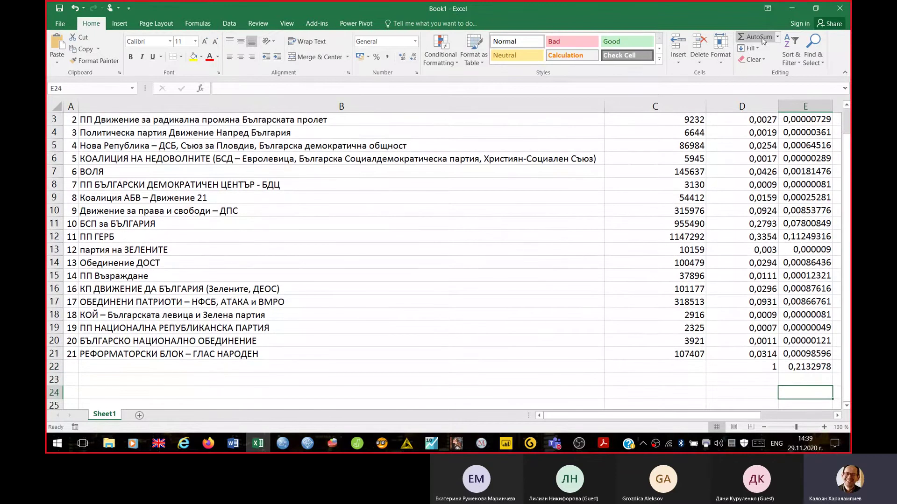
type("=1/")
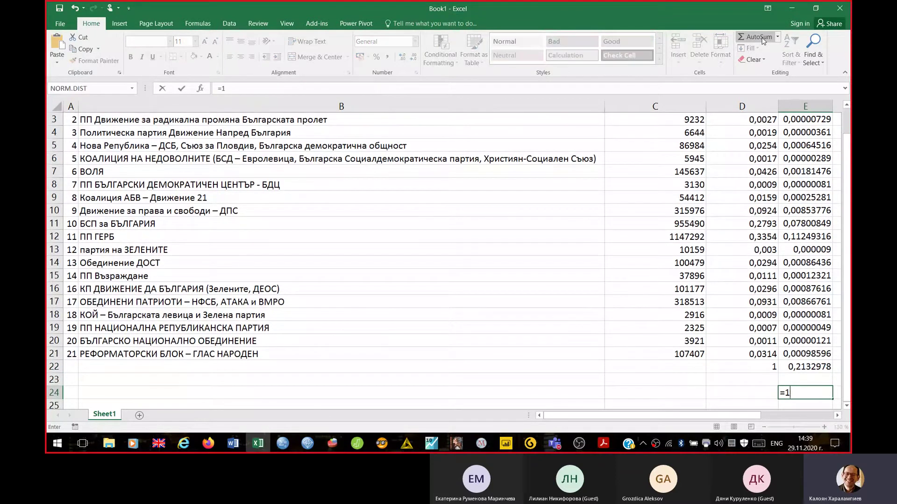
key("Up")
key("Up")
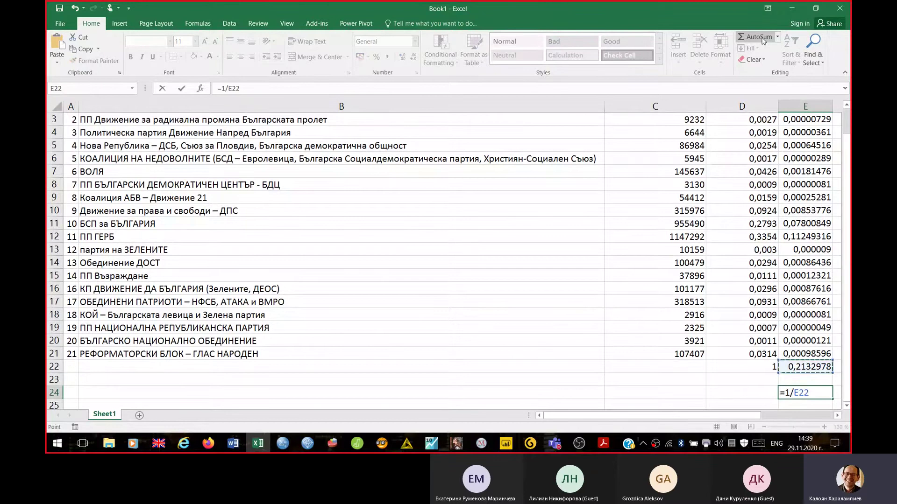
key("Return")
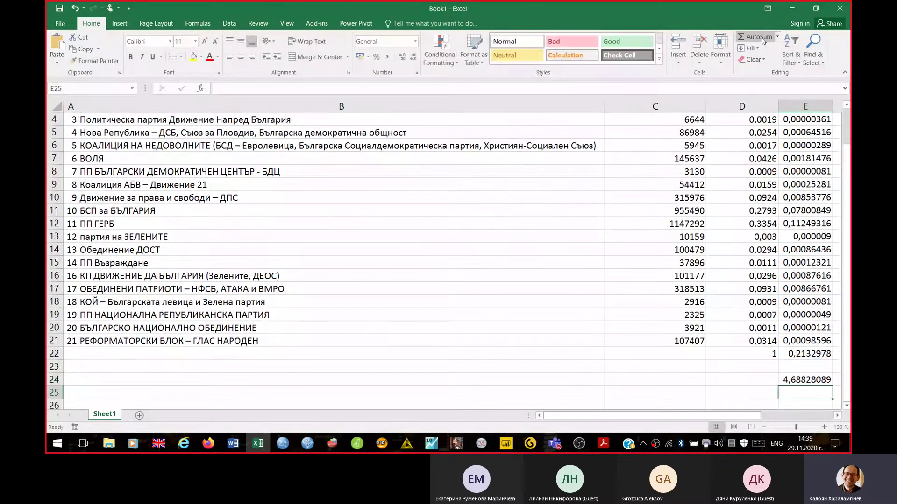
Step: Reduce the effective number of parties in E24 to one decimal place
key("Up")
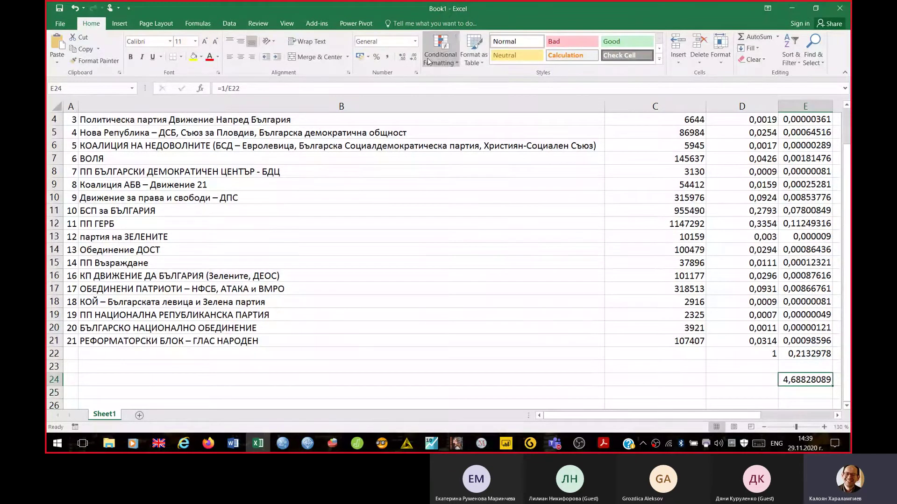
left_click(413, 58)
left_click(413, 58)
left_click(413, 59)
left_click(413, 59)
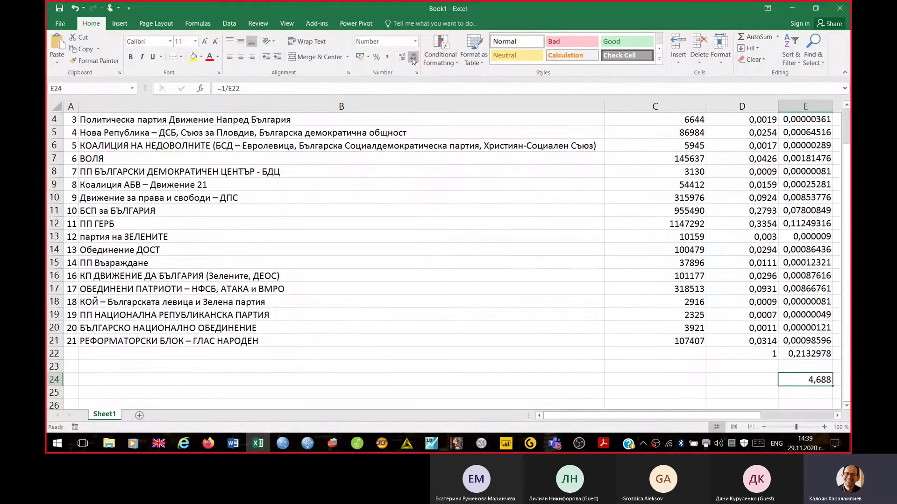
left_click(413, 59)
left_click(413, 58)
Step: Review the vote counts of ГЕРБ, БСП, ДПС, ВОЛЯ and ОБЕДИНЕНИ ПАТРИОТИ against the effective number of parties in E24
scroll(535, 239, "up", 1)
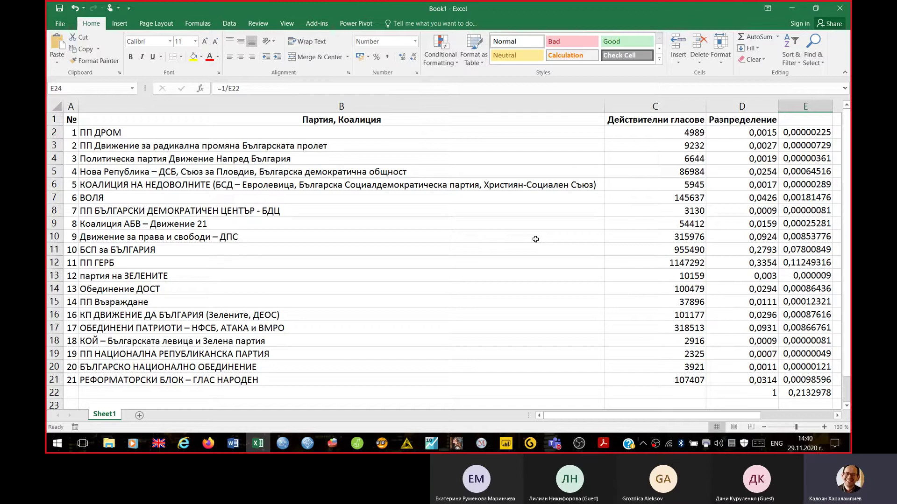
scroll(535, 239, "down", 2)
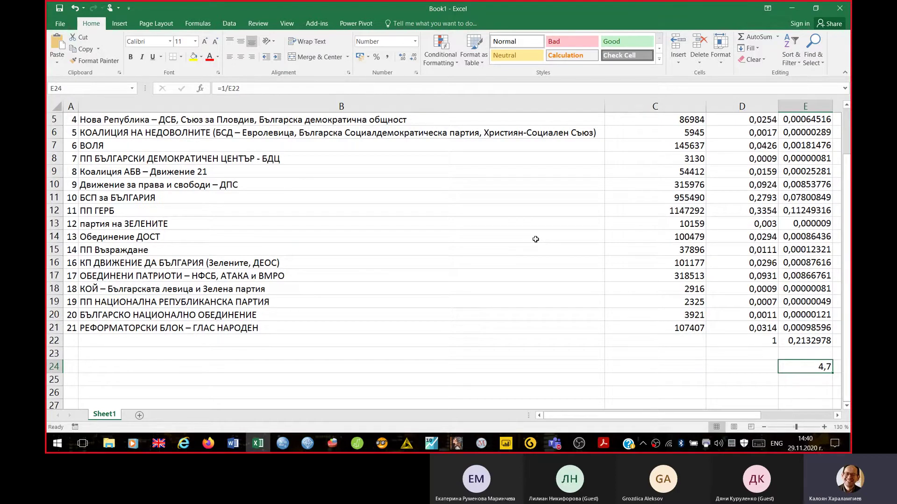
scroll(536, 239, "up", 2)
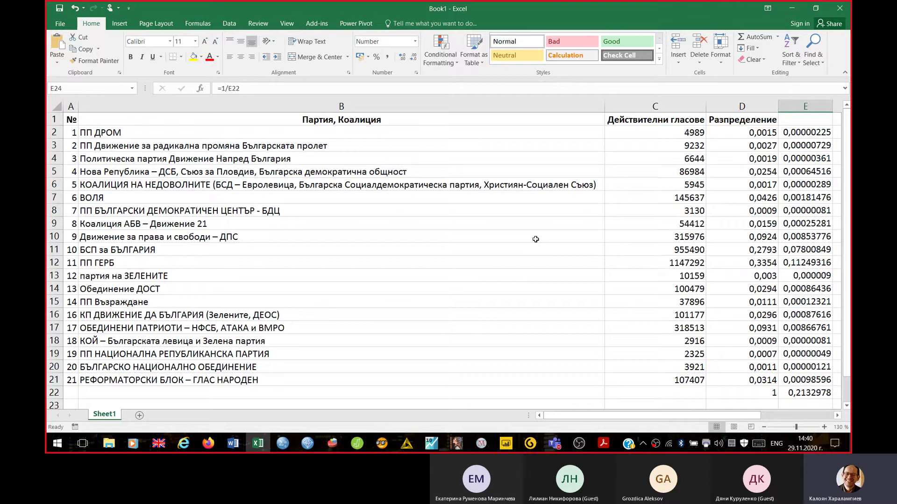
left_click(659, 262)
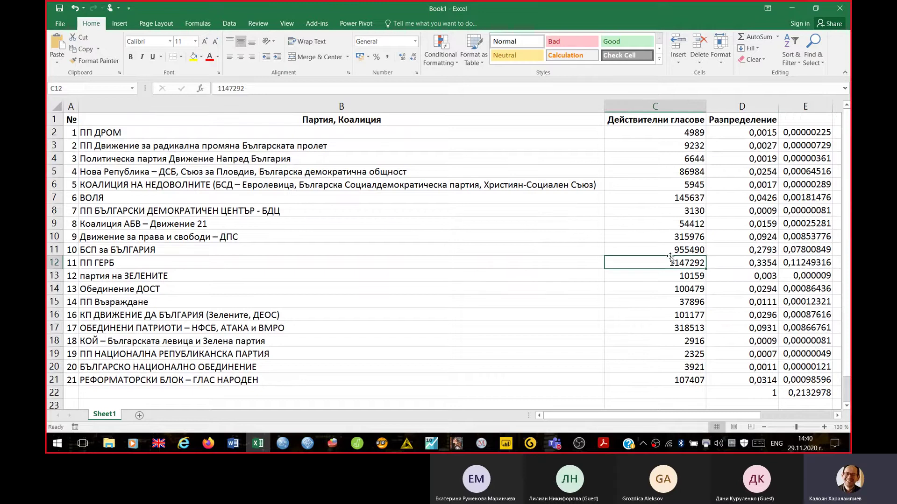
left_click(662, 249)
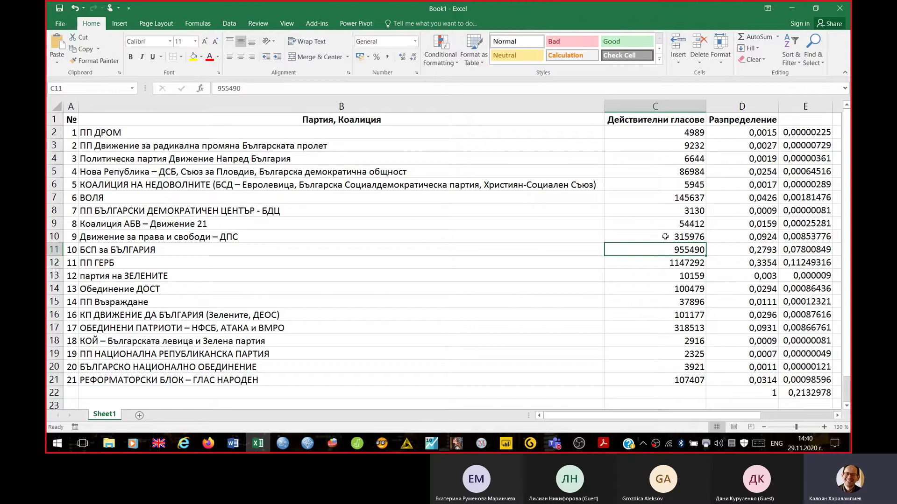
left_click(664, 237)
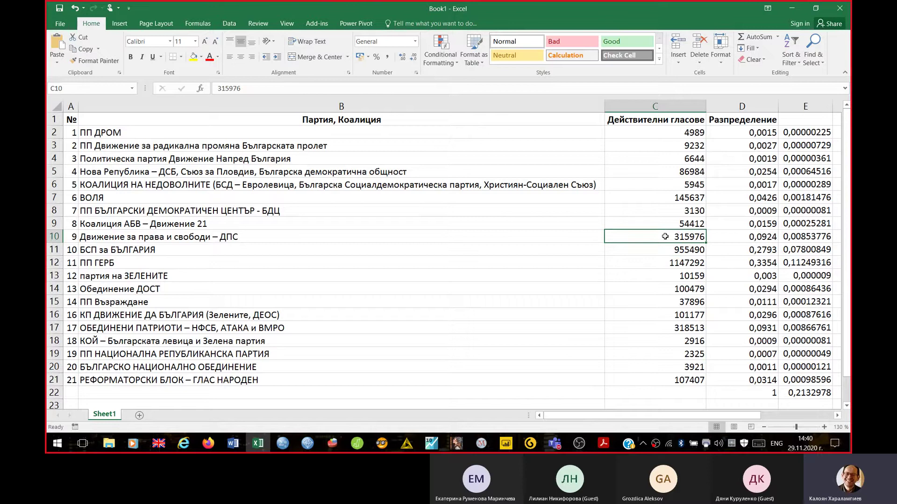
left_click(654, 199)
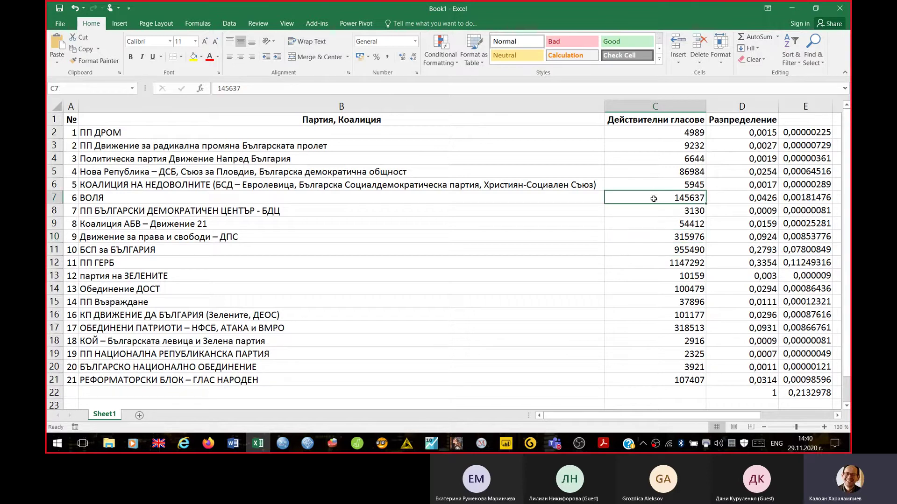
left_click(659, 328)
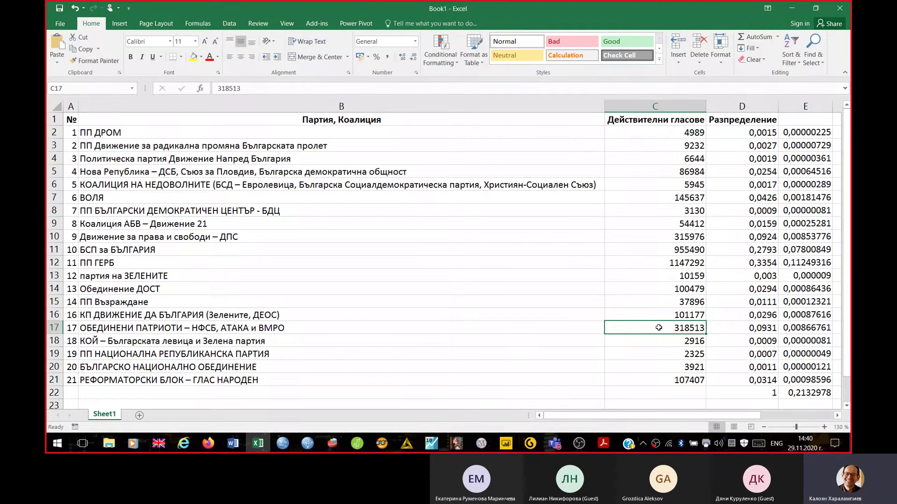
key("Down")
key("Down")
key("Down")
key("Down")
key("Down")
key("Down")
key("Down")
key("Down")
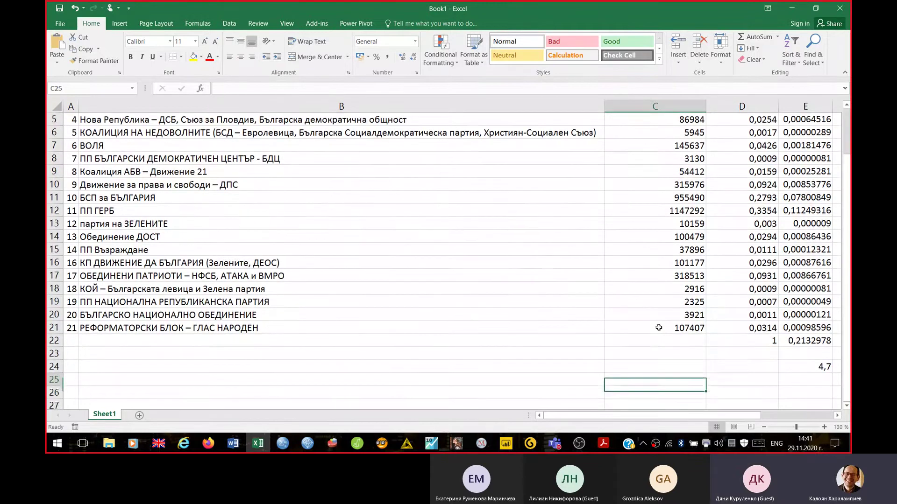
key("Up")
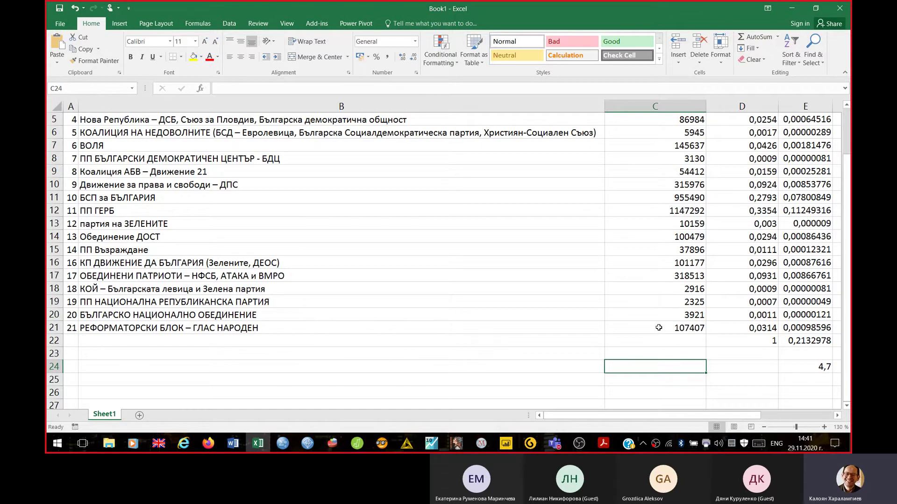
scroll(659, 328, "up", 2)
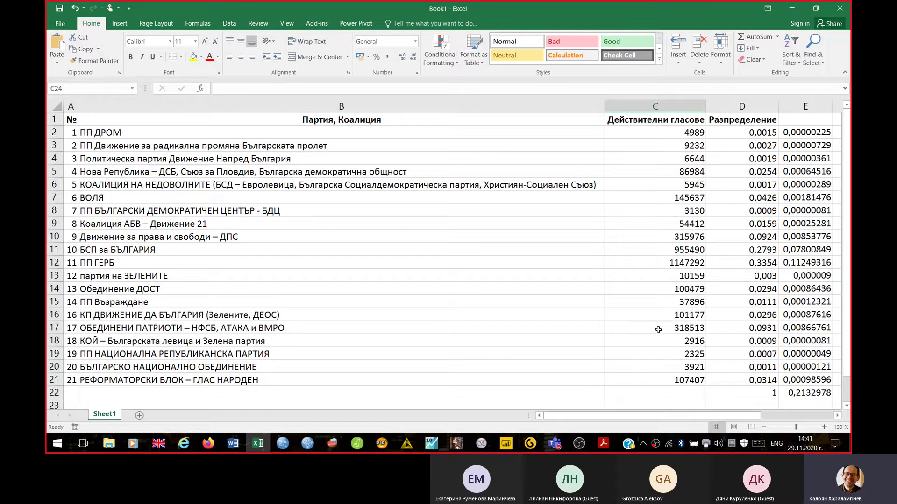
Step: Switch to Firefox, open the 2017 election's Разпределение на мандати page, and copy its table of seats by party
left_click(205, 448)
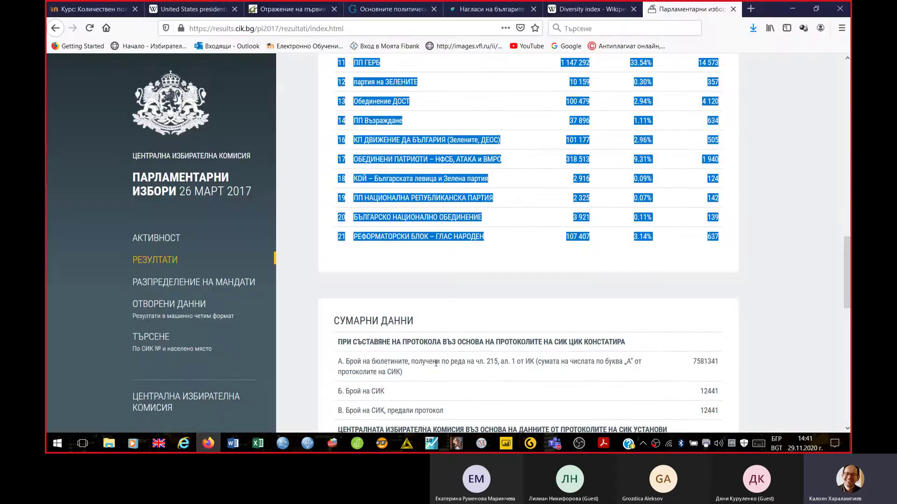
scroll(527, 305, "up", 8)
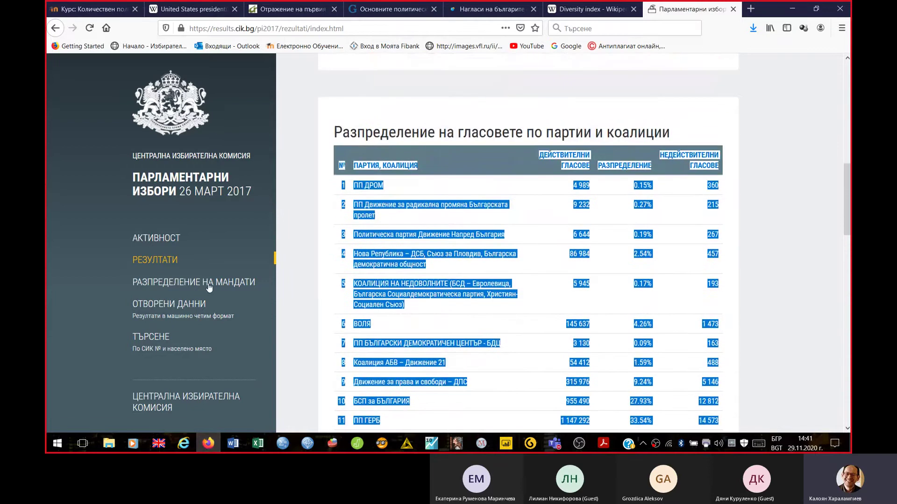
left_click(208, 285)
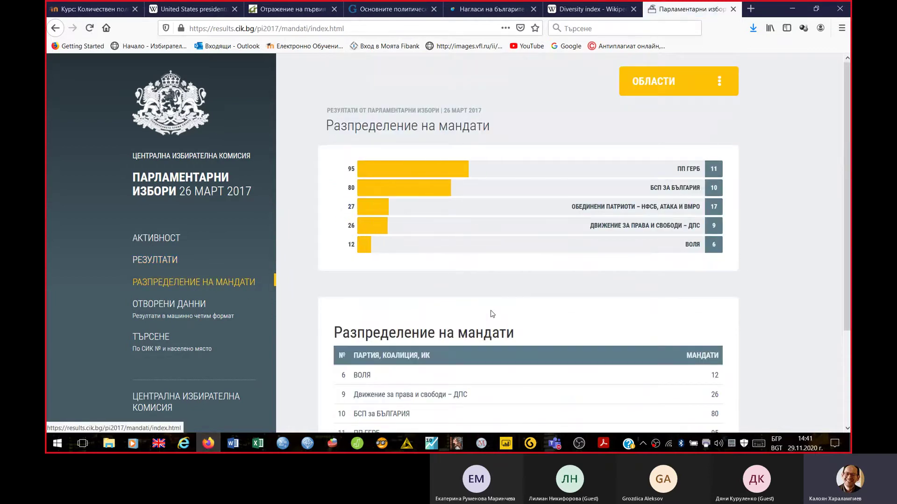
scroll(492, 314, "down", 3)
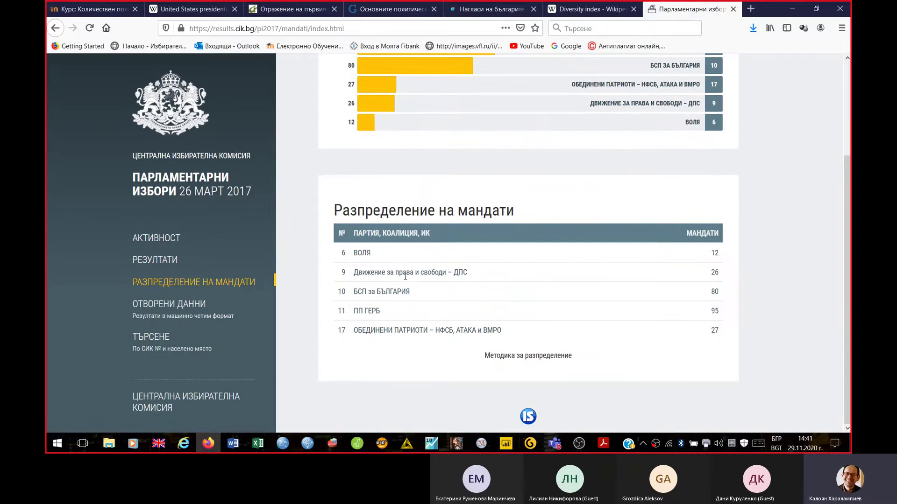
left_click_drag(336, 229, 717, 330)
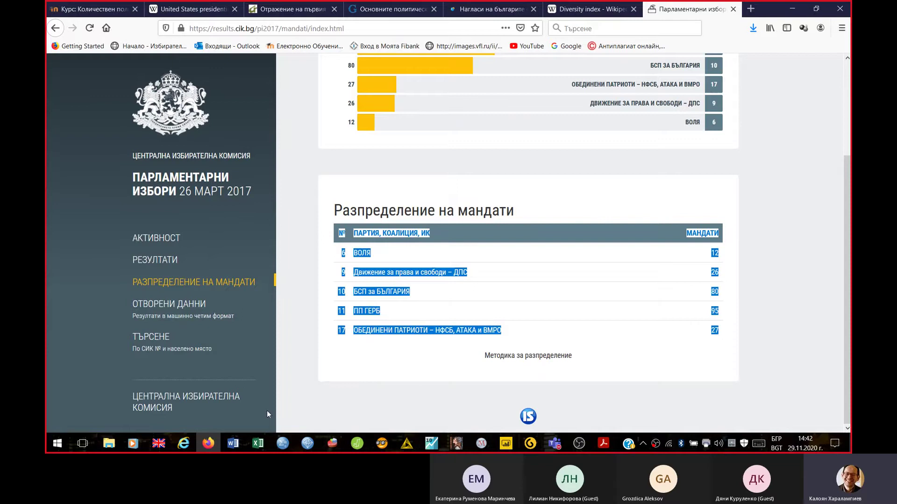
Step: Return to the Excel workbook, paste the seats table at A1 of a new sheet, and turn off its text wrapping
left_click(262, 442)
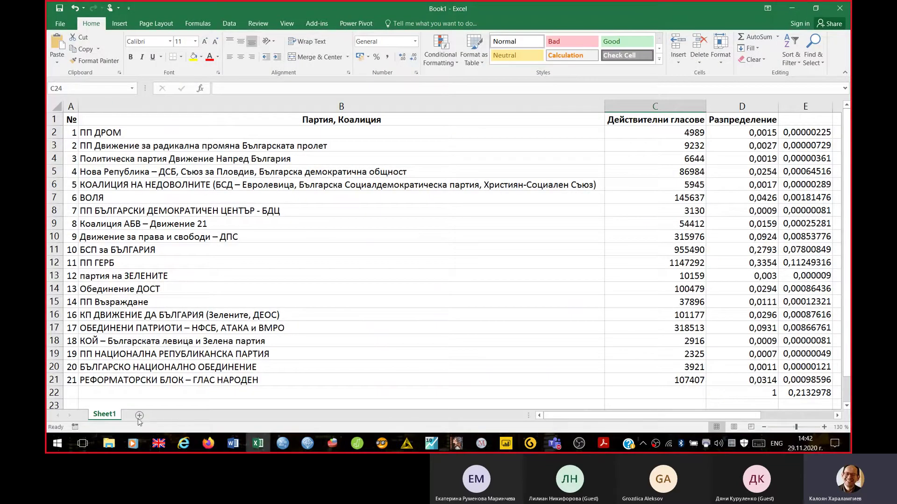
left_click(138, 415)
type("№\tПартия, Коалиция, ИК\tМандати 6\tВОЛЯ\t12 9\tДвижение за права и свободи – ДПС\t26 10\tБСП за БЪЛГАРИЯ\t80 11\tПП ГЕРБ\t95 17\tОБЕДИНЕНИ ПАТРИОТИ – НФСБ, АТАКА и ВМРО\t27")
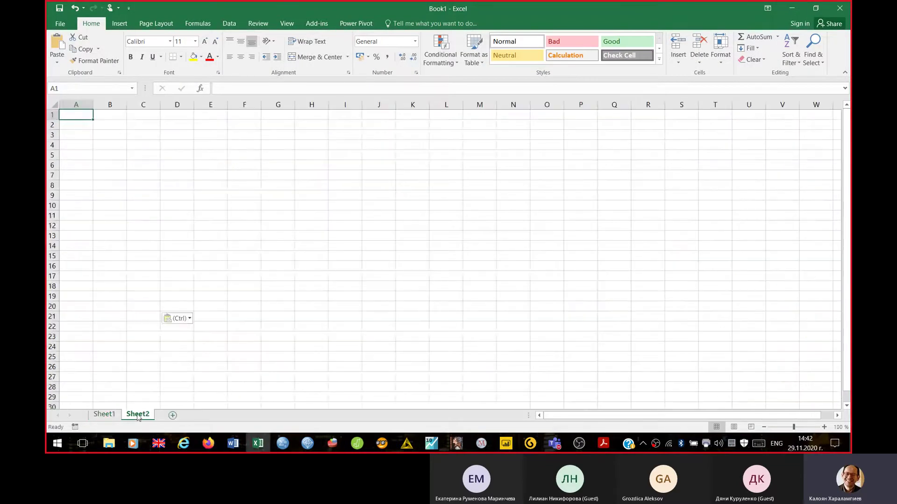
left_click(306, 41)
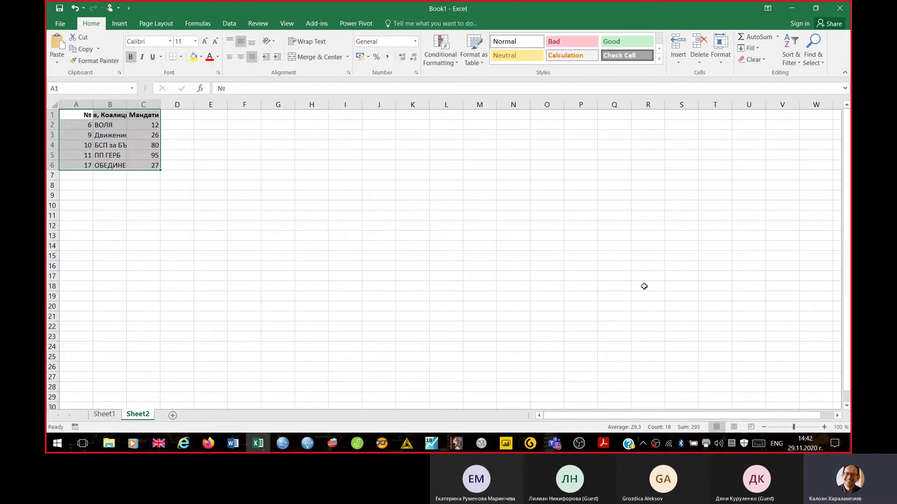
left_click(824, 427)
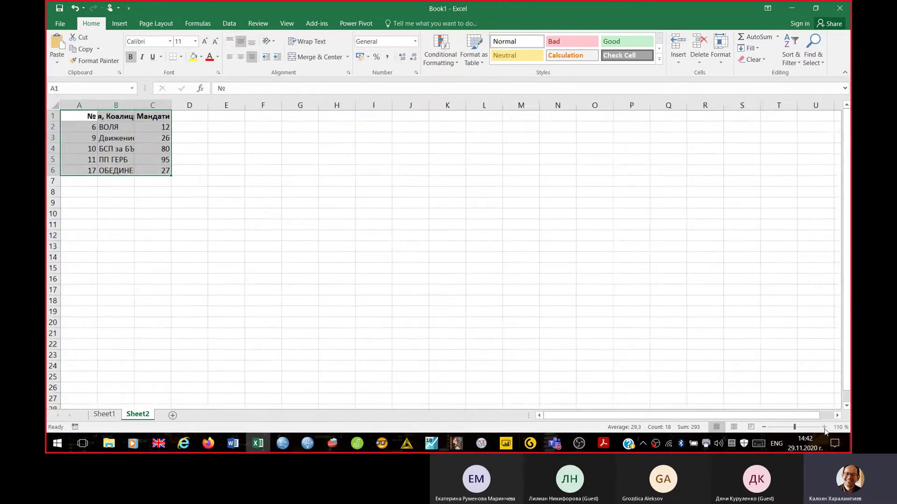
left_click(824, 427)
left_click(823, 427)
left_click(824, 426)
left_click(824, 427)
left_click(824, 427)
left_click(824, 427)
left_click(824, 427)
left_click(824, 427)
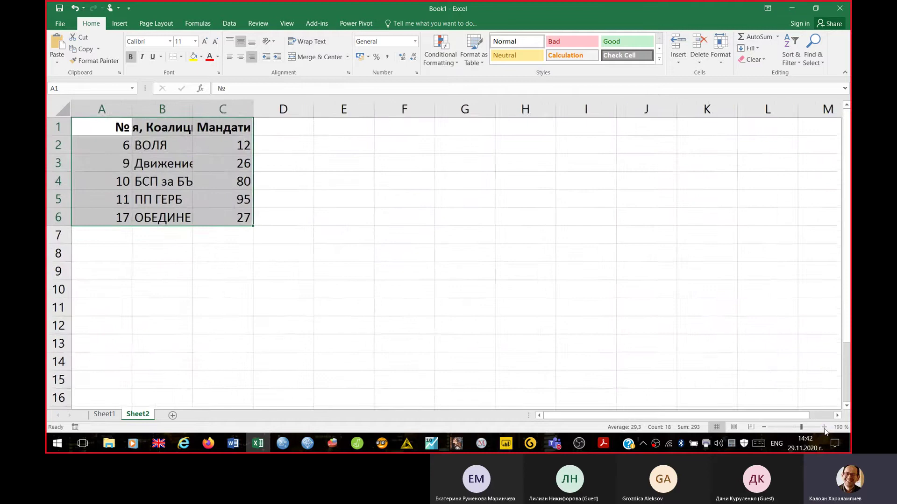
Step: Total the Мандати seats of all five parties in C7
left_click(824, 427)
left_click(824, 427)
left_click(824, 427)
left_click(824, 427)
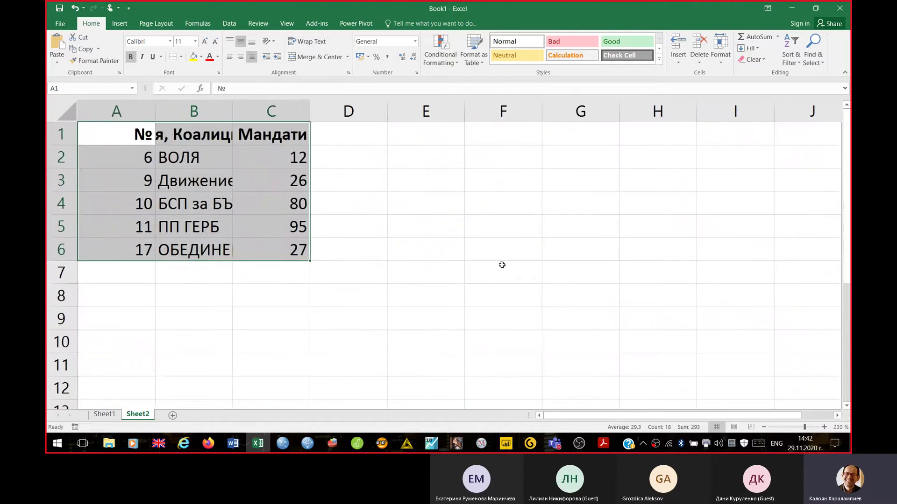
left_click(351, 141)
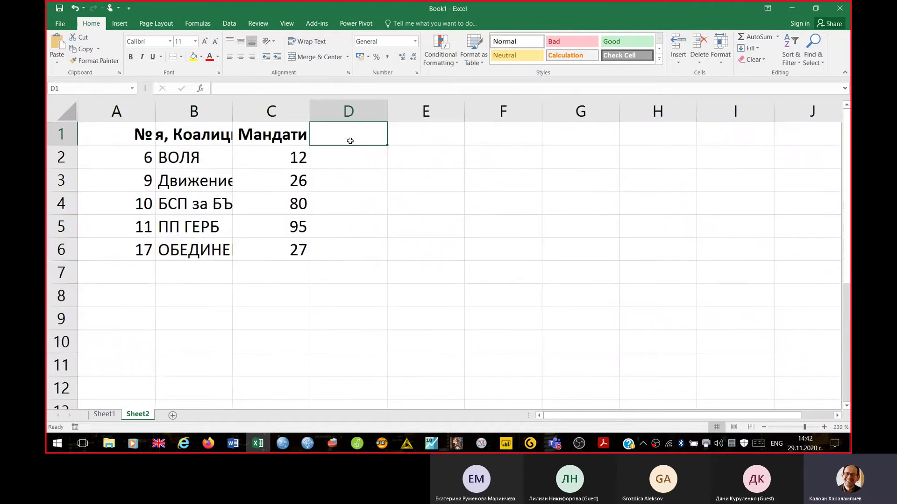
key("Down")
key("Left")
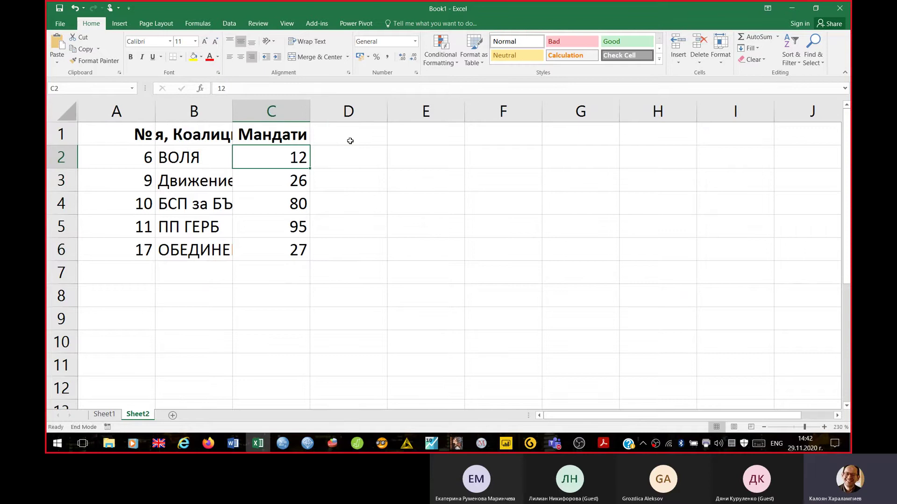
key("ctrl+shift+Down")
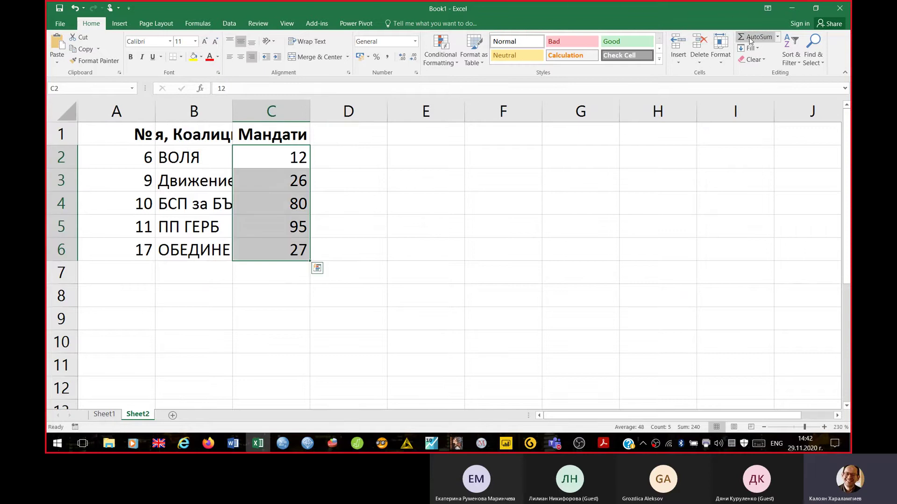
left_click(751, 39)
Step: Enter the formula =C2/C7 in D2 to calculate ВОЛЯ's share of the seats
key("Right")
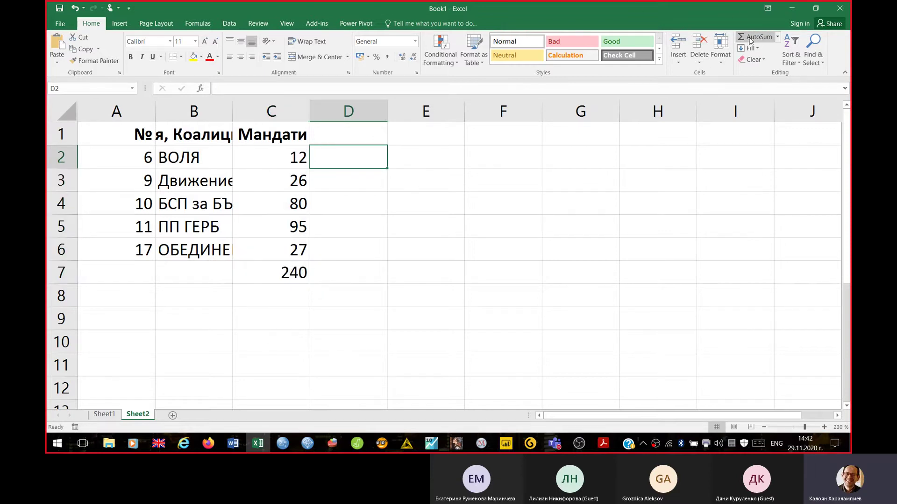
type("=")
key("Left")
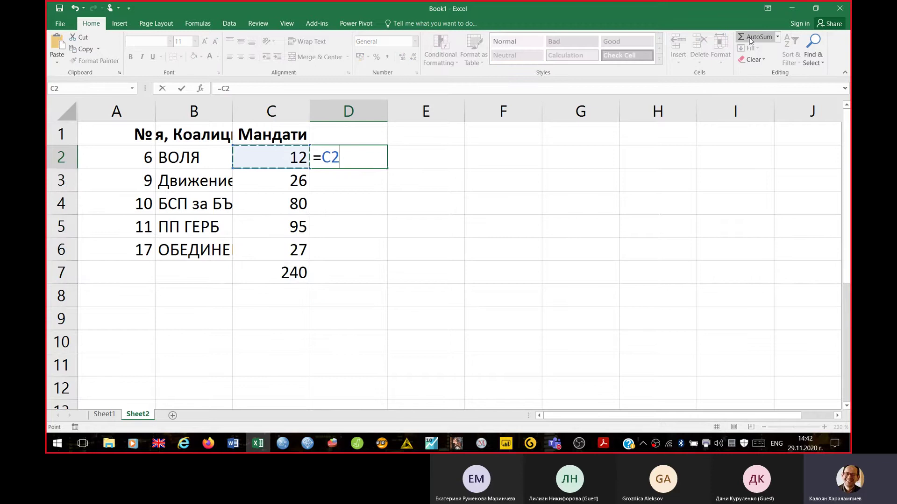
type("/")
key("Left")
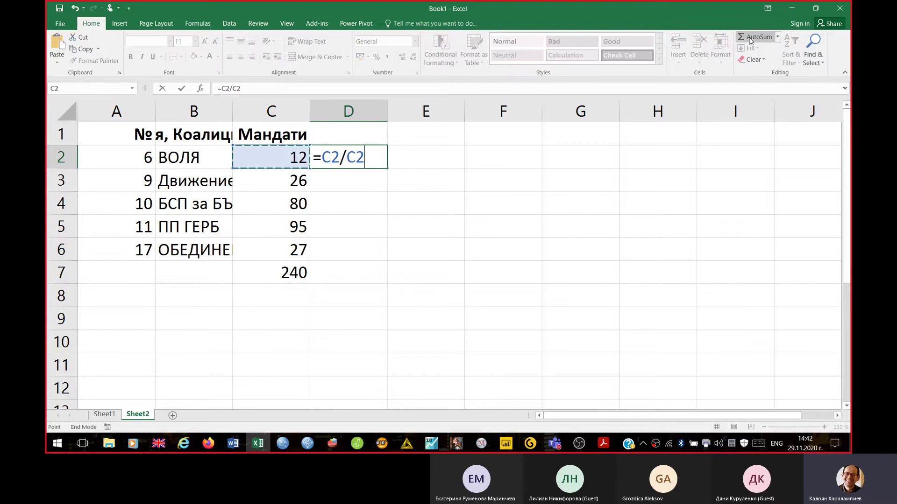
key("ctrl+Down")
key("Return")
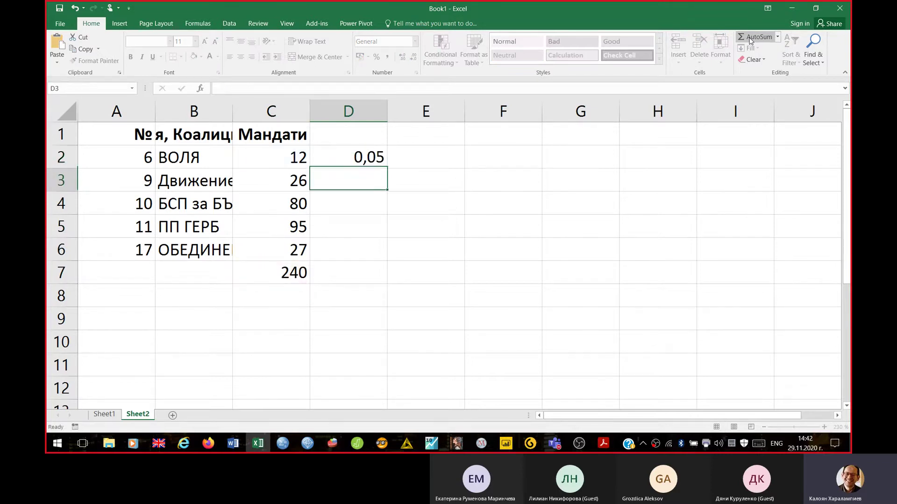
Step: Lock the total's row in the D2 formula so it reads =C2/C$7
key("Up")
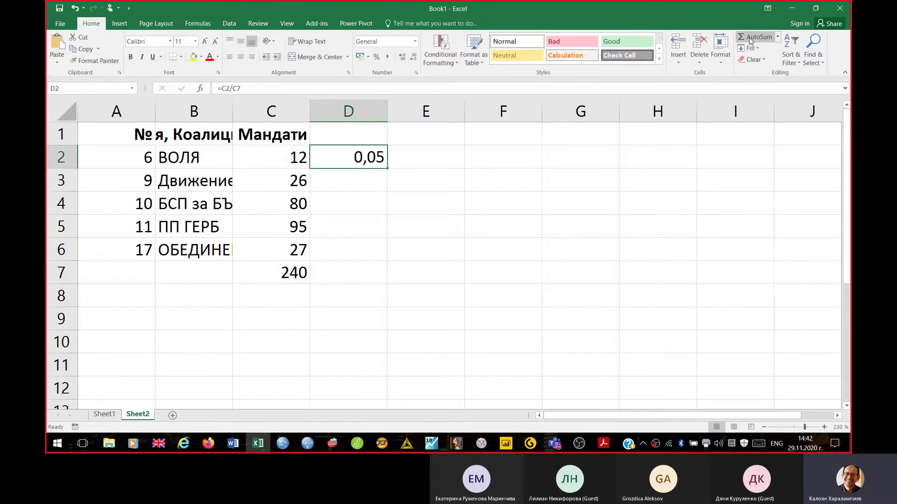
left_click(237, 88)
type("$")
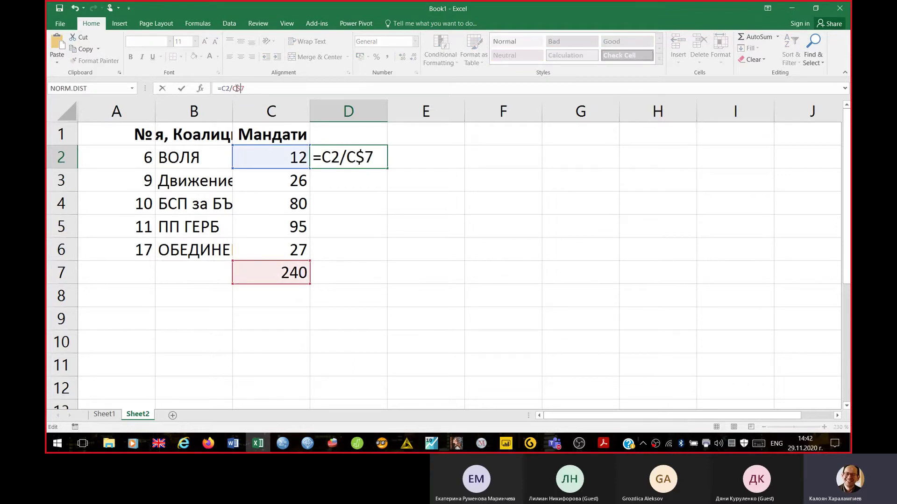
key("Return")
key("Up")
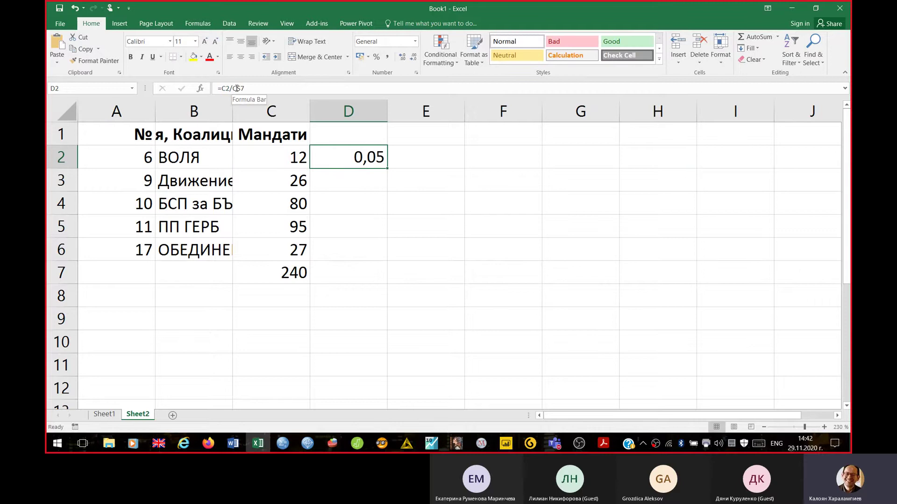
Step: Fill the seat share formula from D2 down to D6 and total the shares in D7
double_click(388, 169)
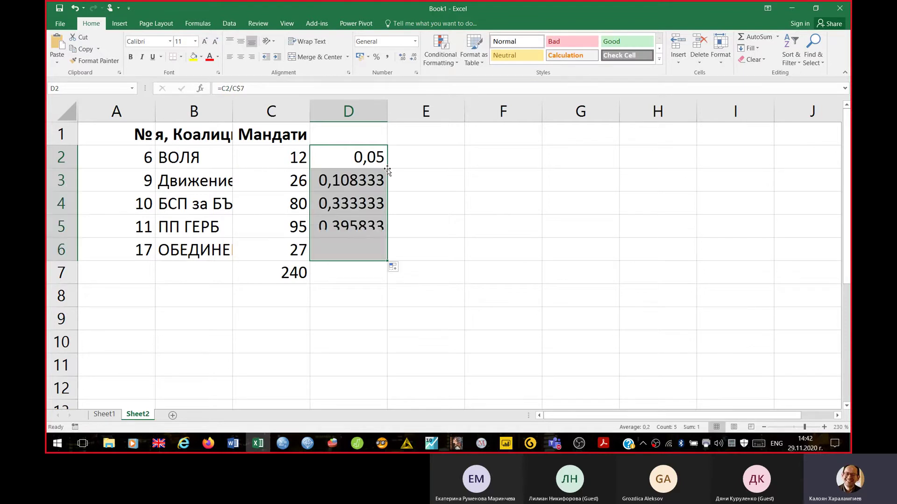
left_click(750, 37)
key("Up")
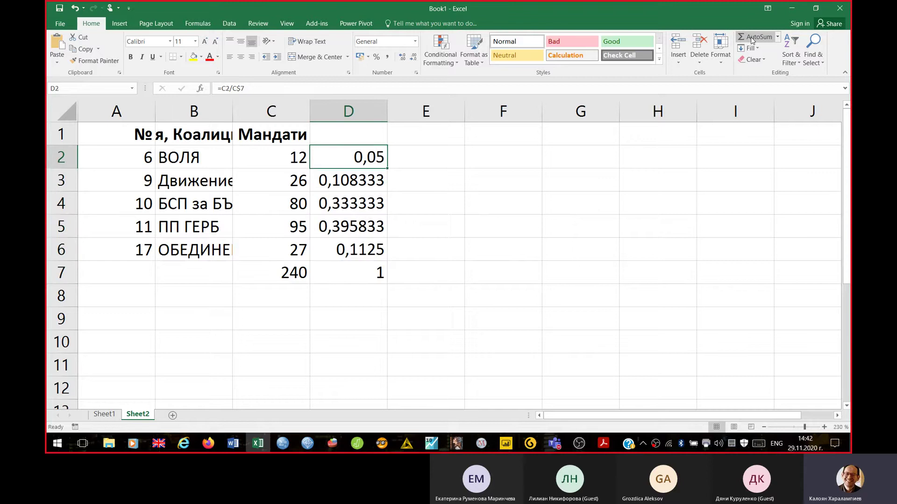
Step: Square the seat shares in E2:E6 with =D2^2 filled down, and total the squares in E7
key("Down")
key("Right")
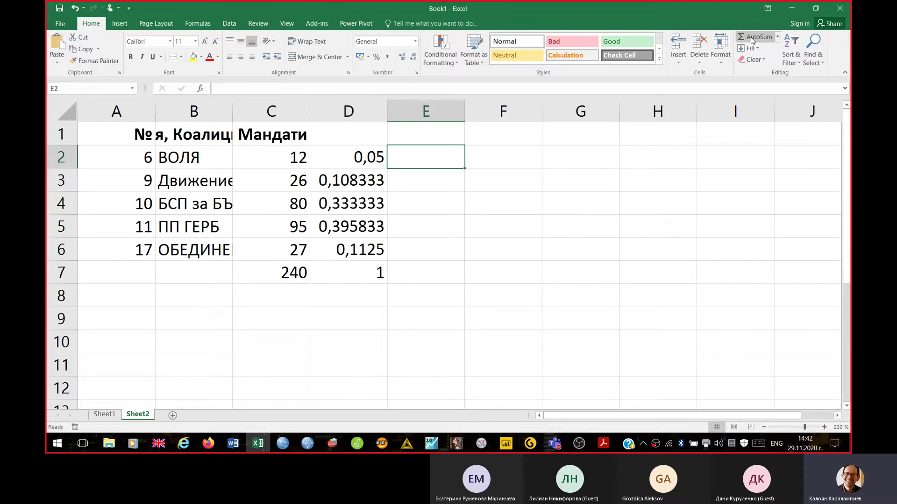
type("=")
key("Left")
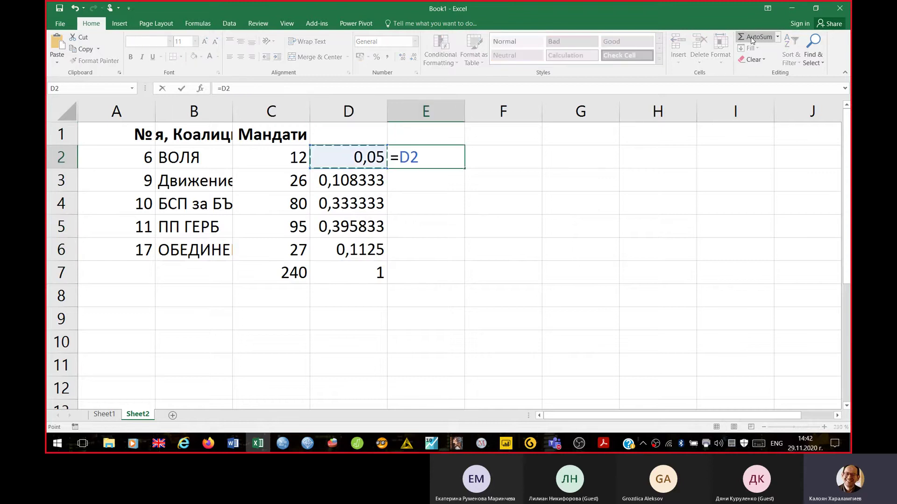
type("^2")
key("Return")
key("Up")
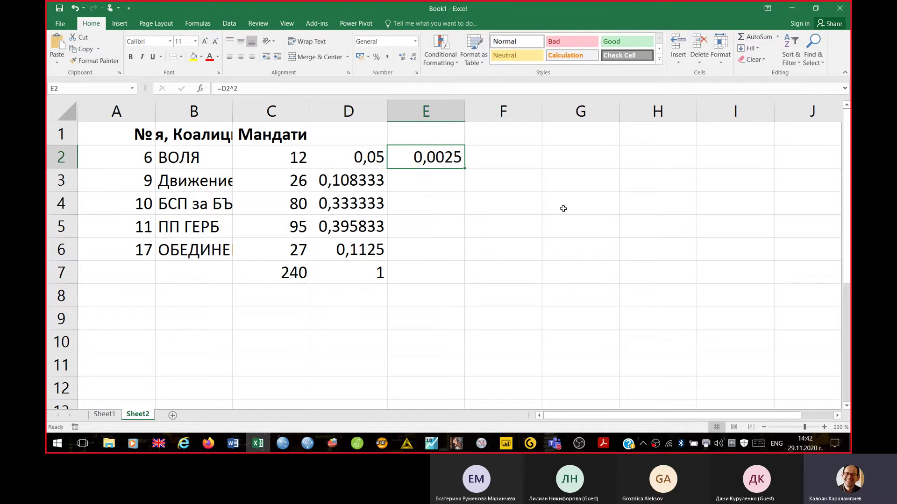
left_click_drag(463, 168, 465, 260)
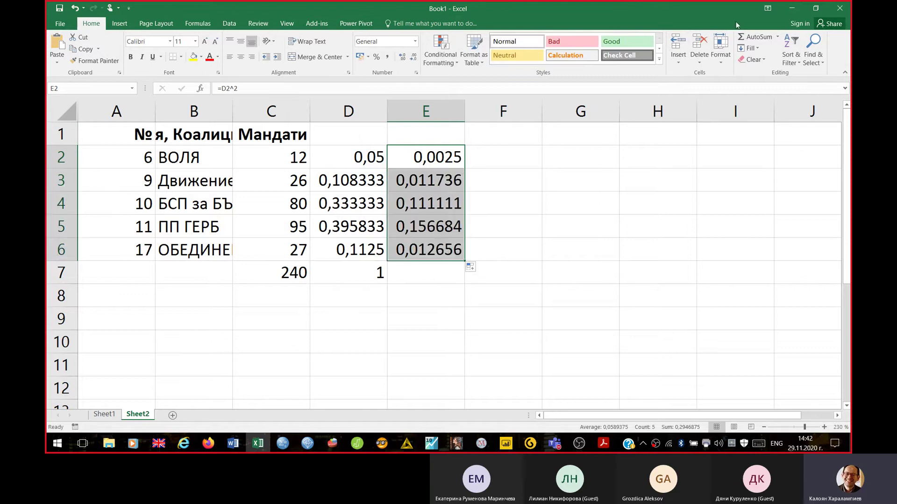
left_click(749, 37)
Step: Enter the formula =1/E7 in E9 to calculate the effective number of parties by seats
key("Down")
key("Down")
key("Down")
key("Down")
key("Down")
key("Down")
key("Down")
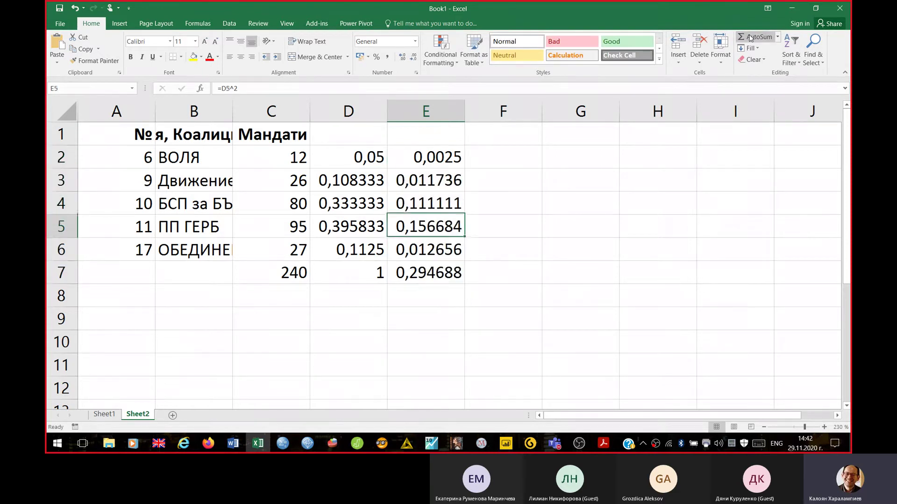
type("=")
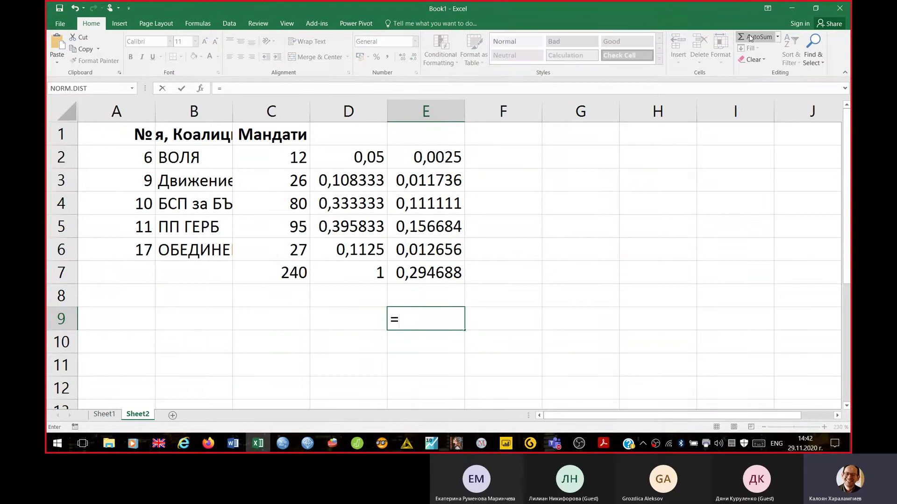
type("1/E7")
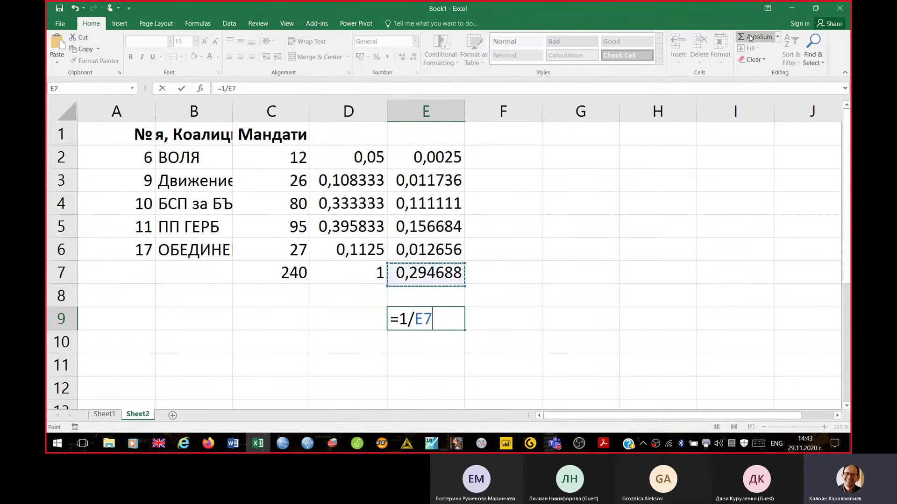
key("Return")
key("Up")
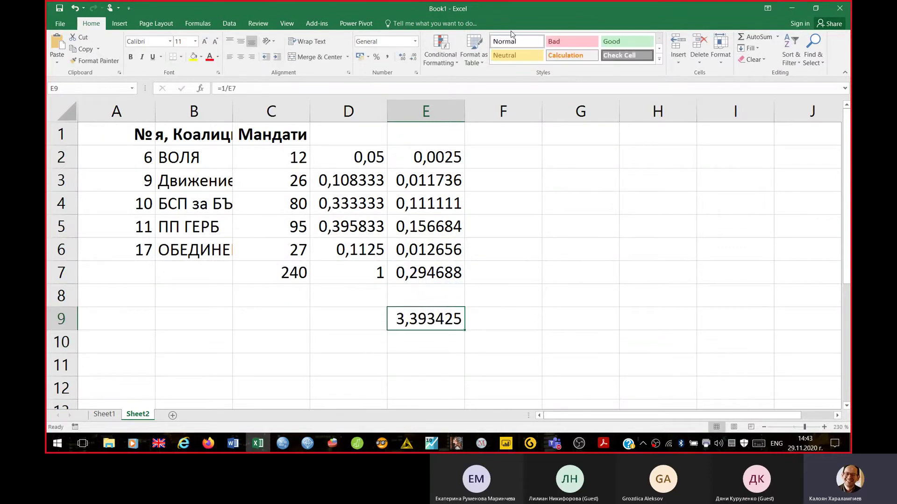
Step: Reduce the effective number of parties in E9 to one decimal place
left_click(414, 56)
left_click(414, 57)
left_click(414, 57)
left_click(414, 57)
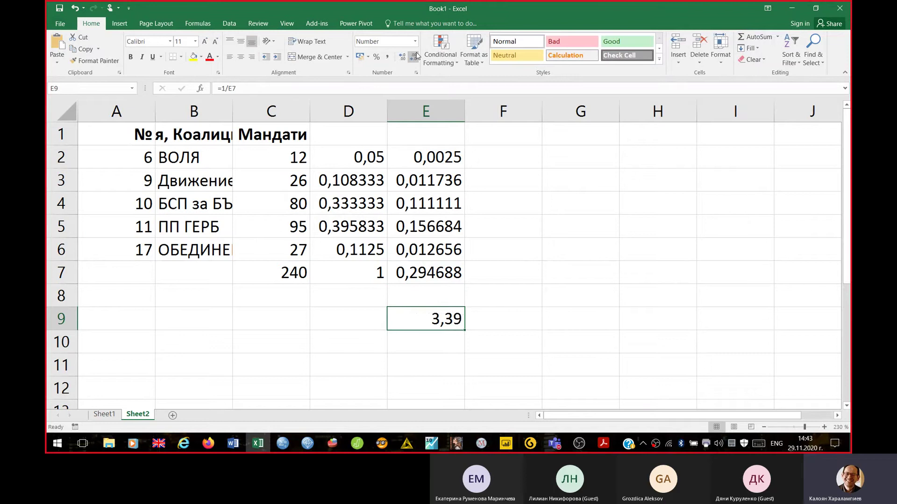
left_click(413, 57)
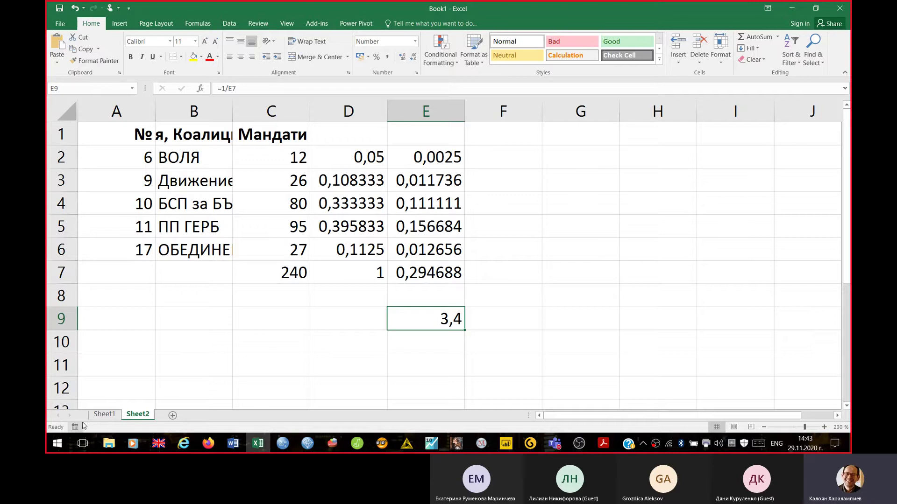
Step: Compare the vote-based effective number of parties in E24 of Sheet1 with the seat-based one in E9 of Sheet2
left_click(105, 415)
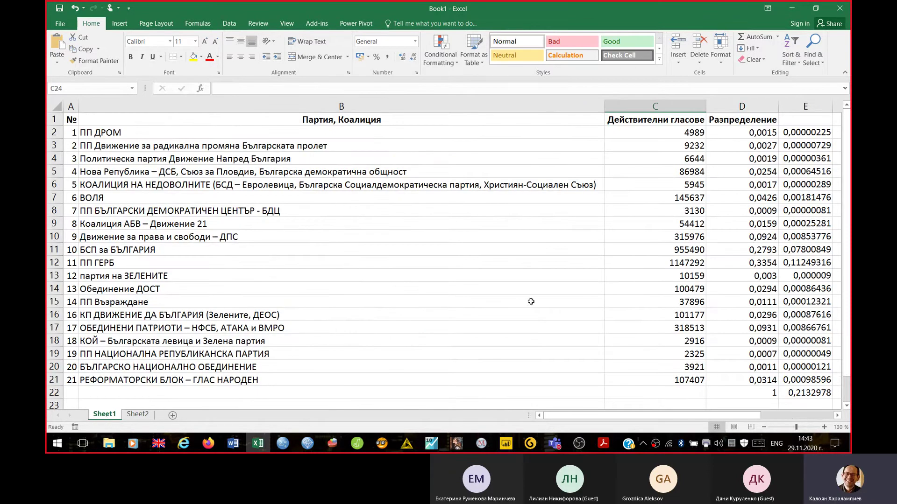
scroll(531, 302, "down", 1)
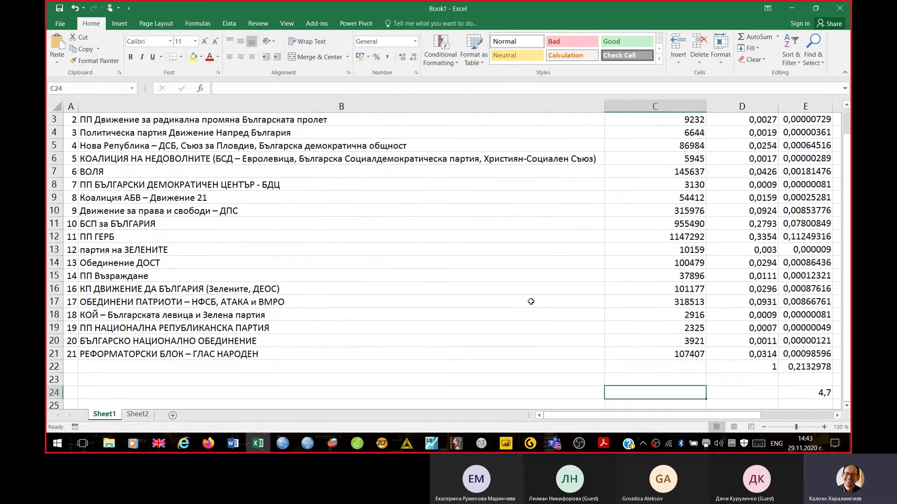
left_click(141, 415)
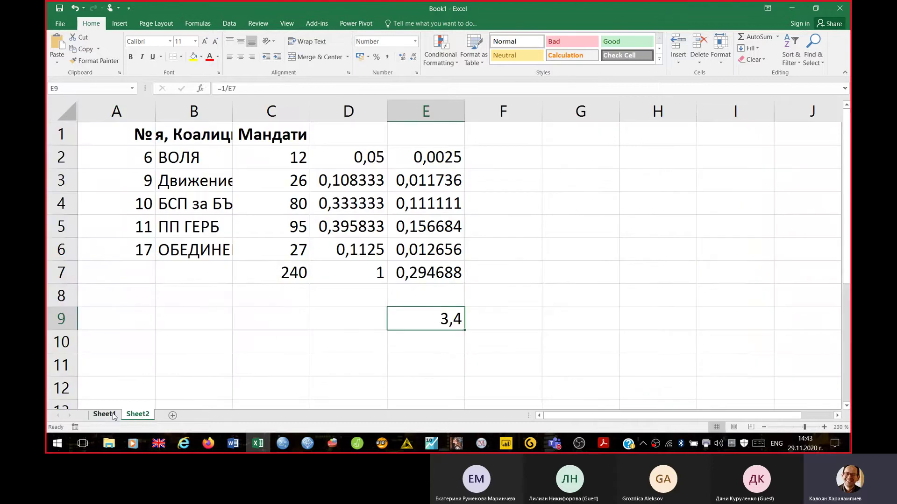
left_click(103, 415)
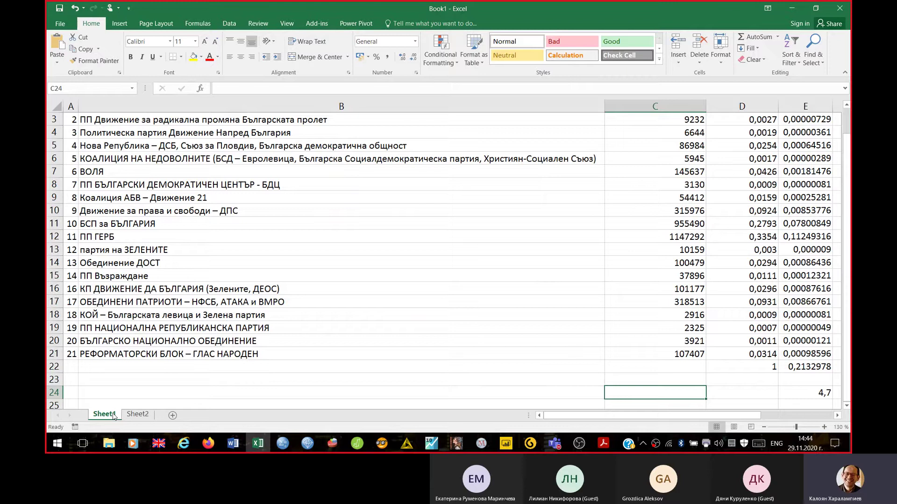
left_click(133, 417)
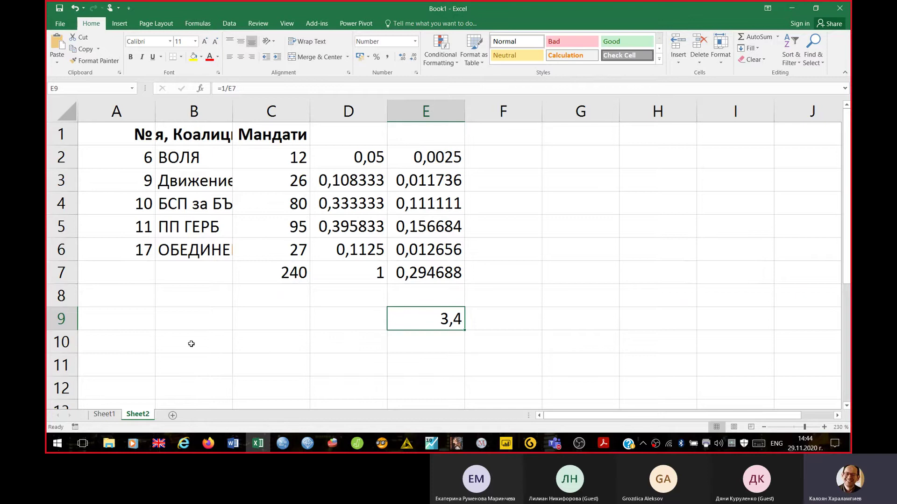
Step: Switch to the Word document Индекси за политическите процеси.docx and examine the section after the ENP formula, on the Gallagher index of disproportionality
left_click(229, 446)
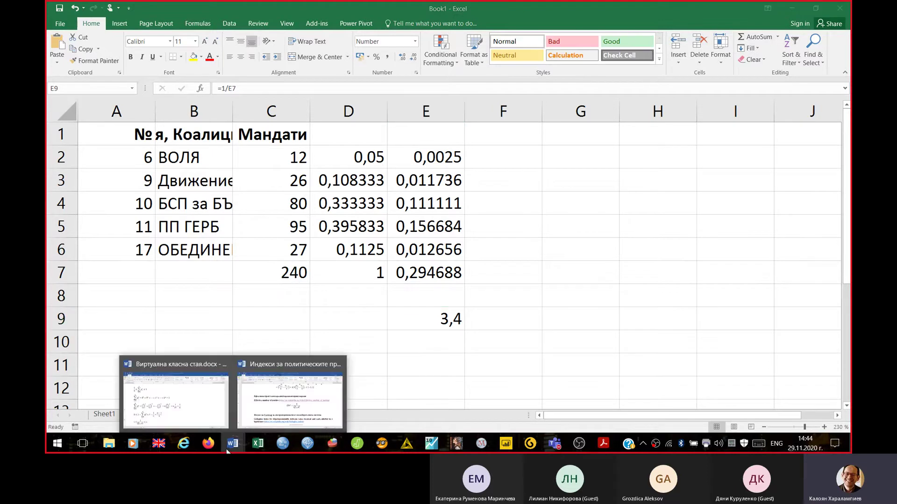
mouse_move(239, 443)
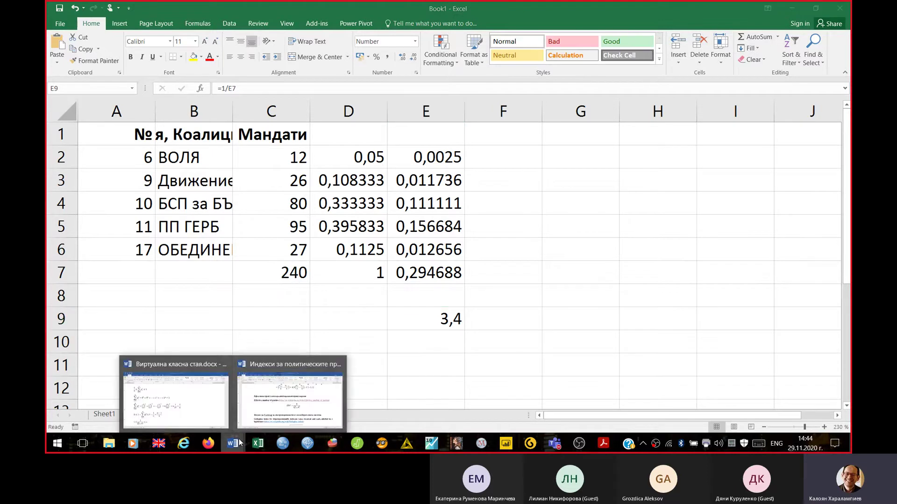
left_click(275, 404)
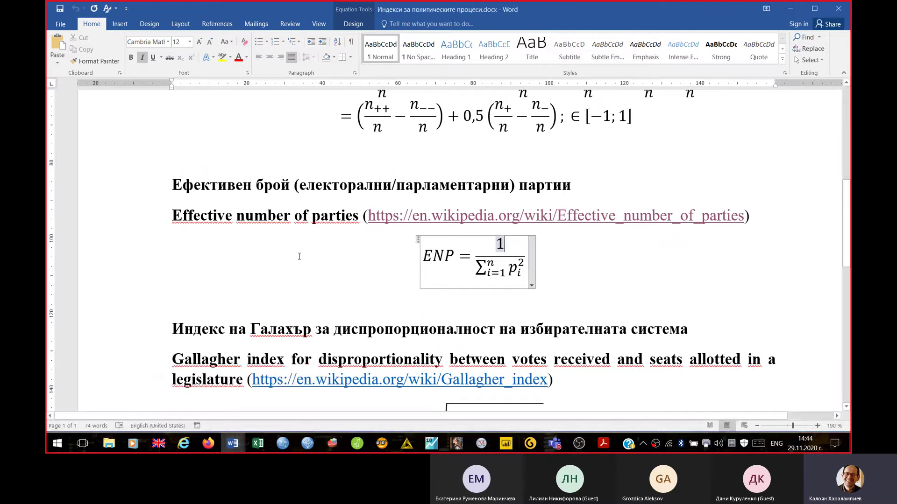
scroll(614, 280, "down", 1)
left_click(614, 281)
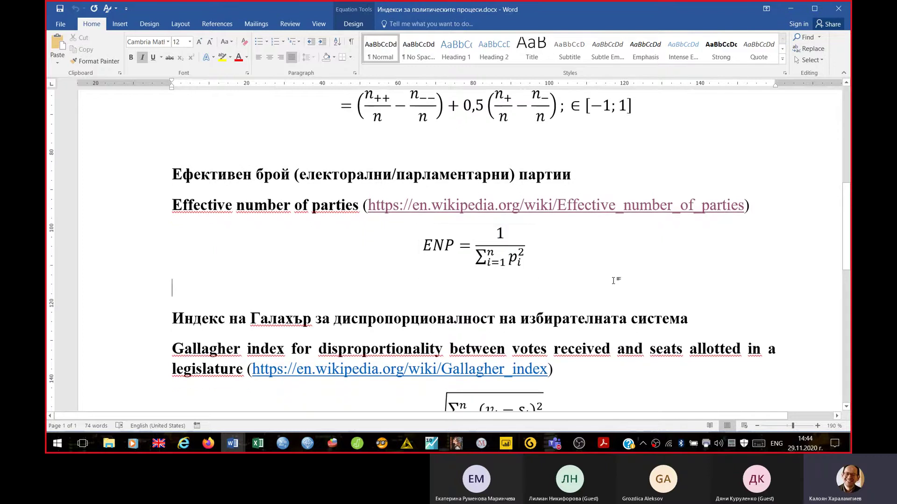
left_click(471, 327)
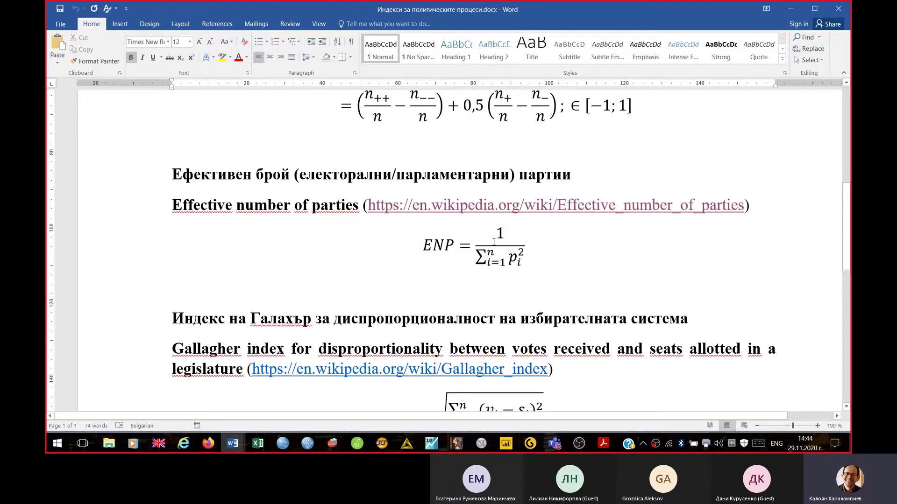
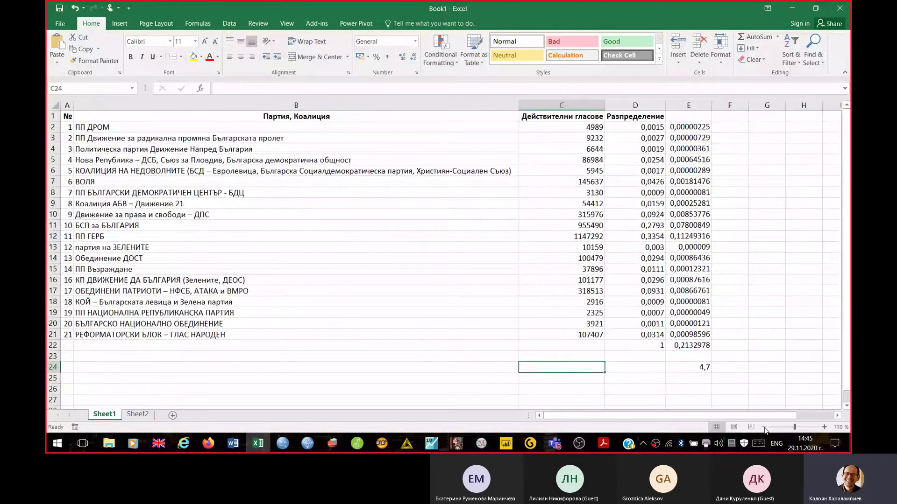
Step: Highlight the parties' vote shares in D2:D21 of Sheet1 for review
left_click(643, 127)
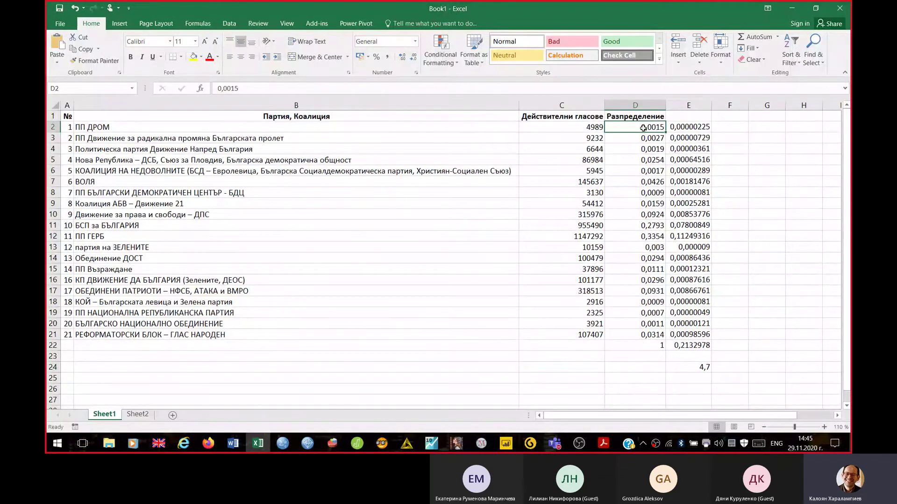
key("shift+Down")
key("shift+Down")
key("shift+Down")
key("shift+Down")
key("shift+Down")
key("shift+Down")
key("shift+Down")
key("shift+Down")
key("shift+Down")
key("shift+Down")
key("shift+Down")
key("shift+Down")
key("shift+Down")
key("shift+Down")
key("shift+Down")
key("shift+Down")
key("shift+Down")
key("shift+Down")
key("shift+Down")
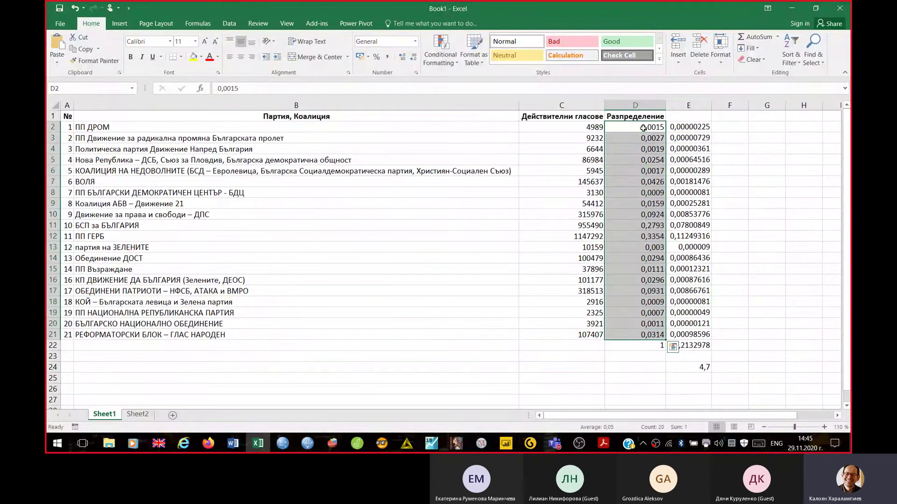
Step: Copy the seat share of ВОЛЯ from D2 of Sheet2 and paste it as a value into F7 of Sheet1
left_click(138, 415)
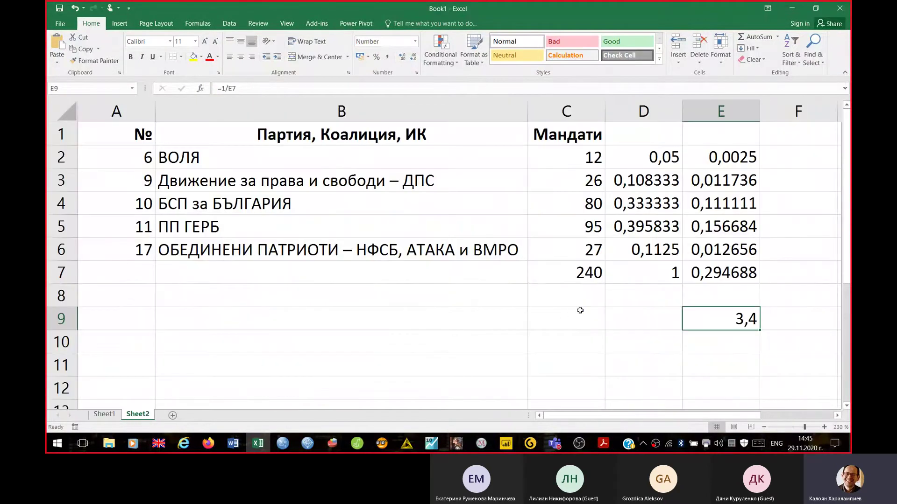
left_click(644, 160)
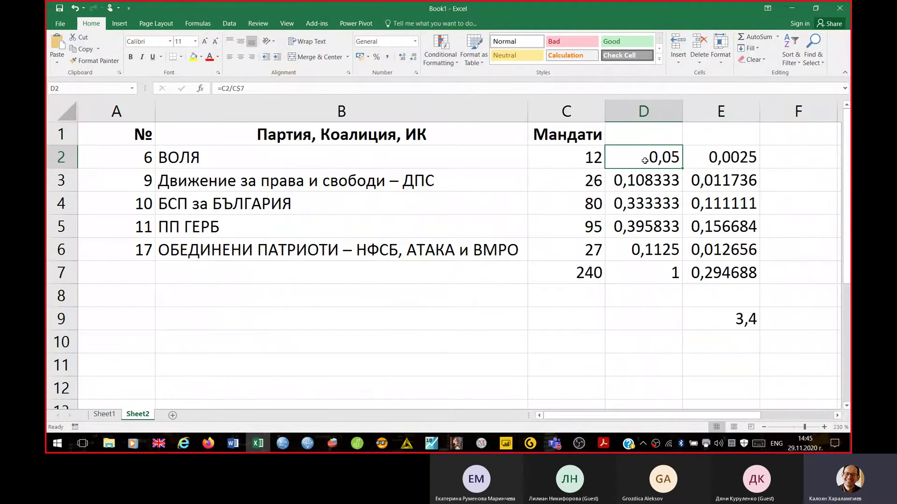
key("ctrl+c")
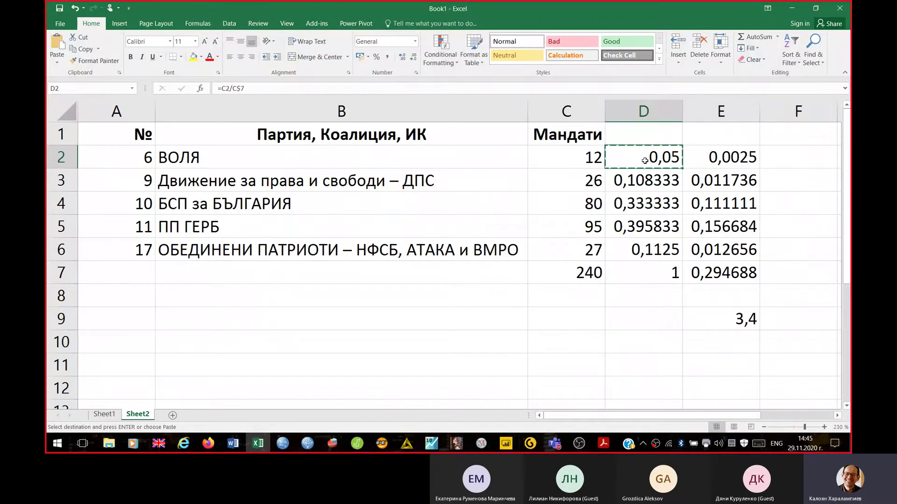
left_click(105, 415)
key("ctrl+v")
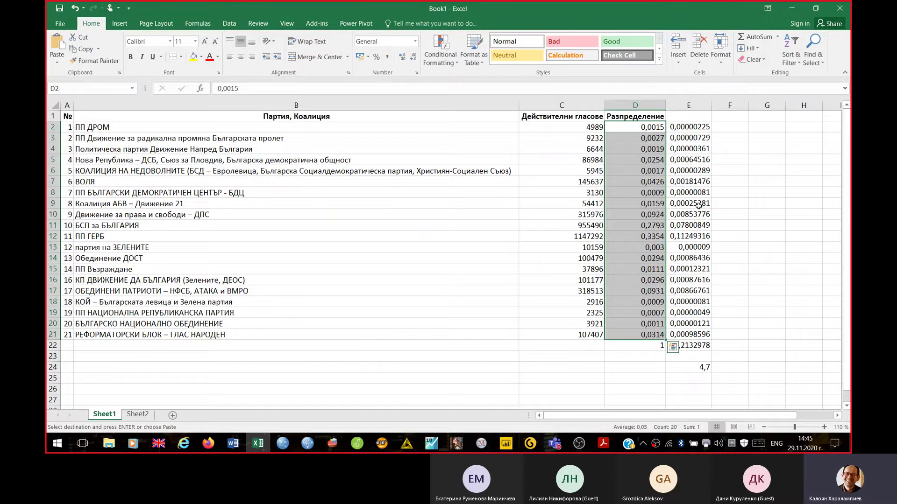
left_click(730, 180)
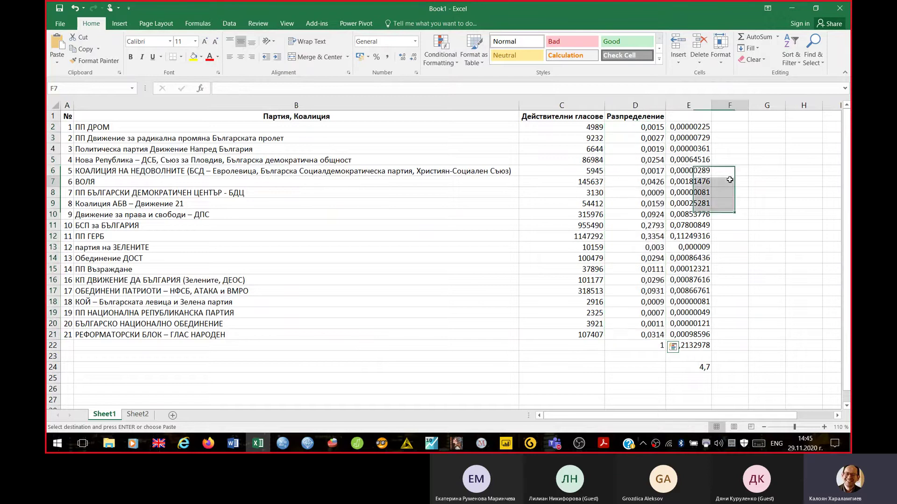
right_click(730, 180)
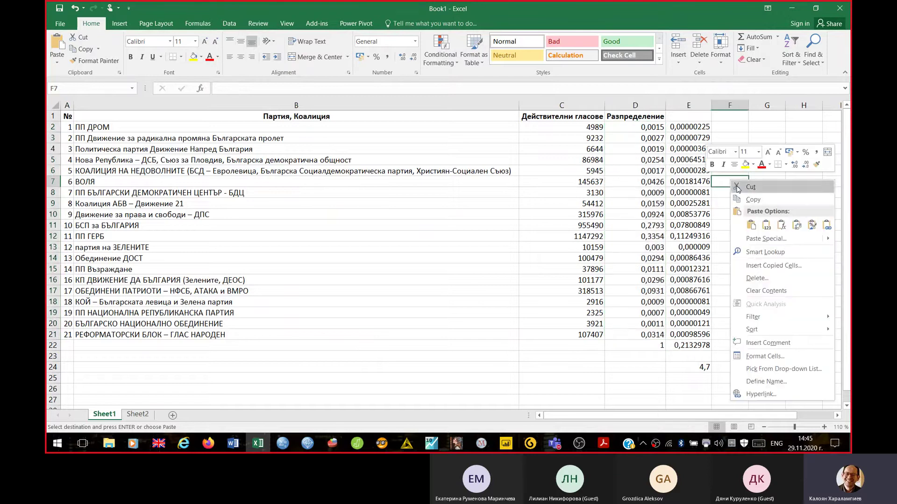
left_click(766, 225)
key("Down")
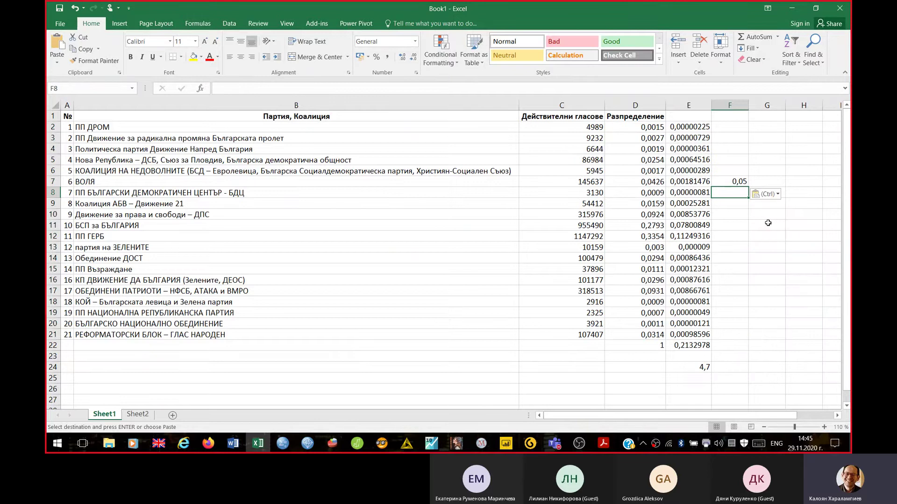
Step: Copy the ДПС seat share from D3 of Sheet2 and paste it as a value into F10 of Sheet1
left_click(138, 414)
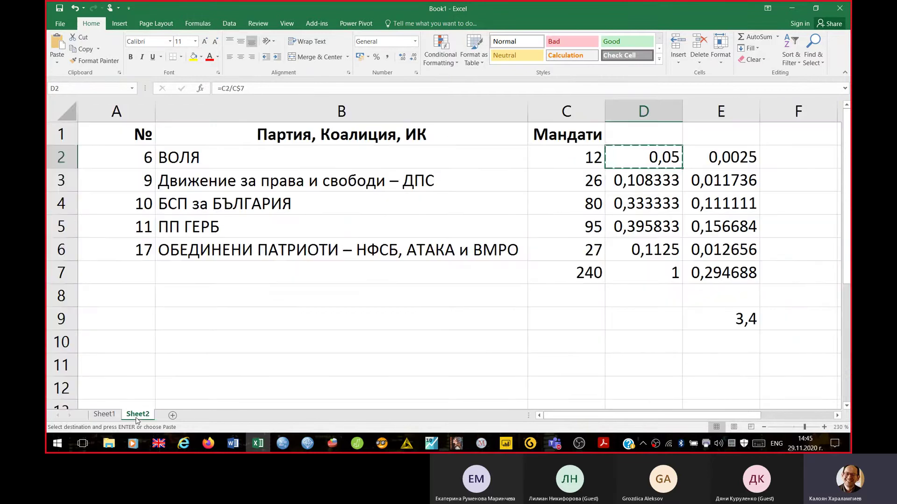
key("Down")
key("ctrl+c")
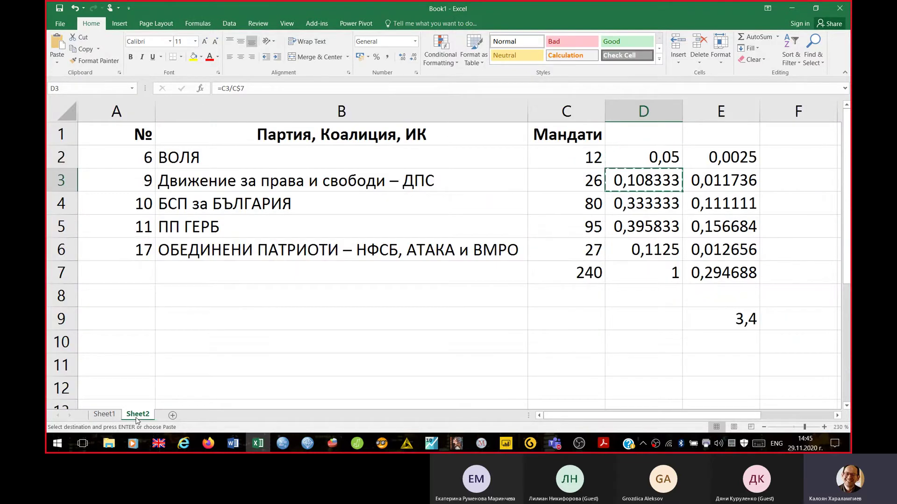
left_click(105, 417)
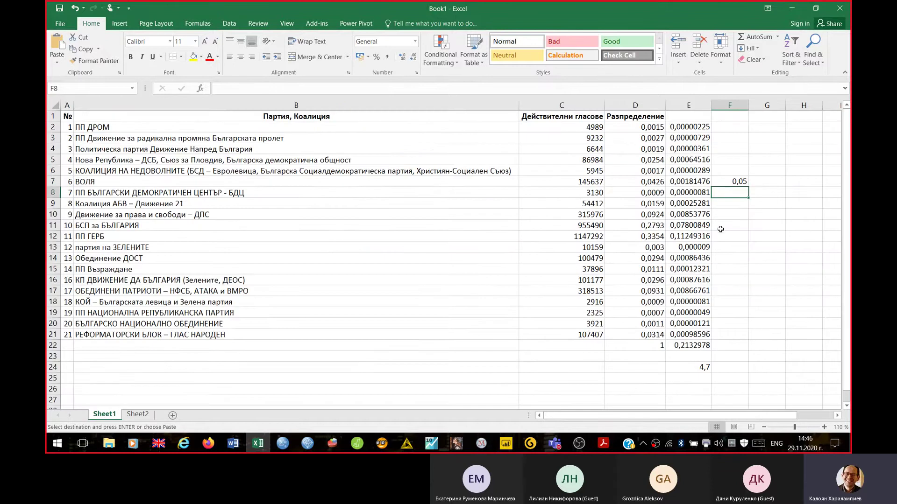
key("Down")
key("Down")
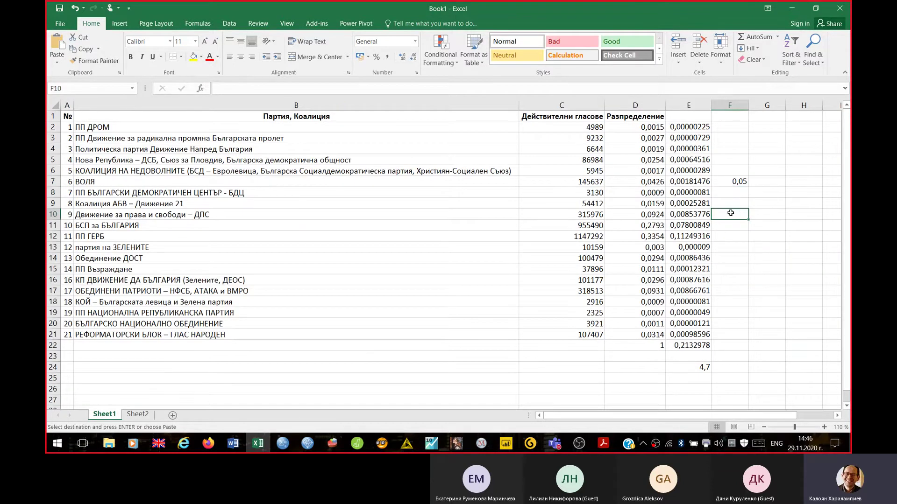
right_click(730, 213)
left_click(765, 254)
key("Down")
key("Down")
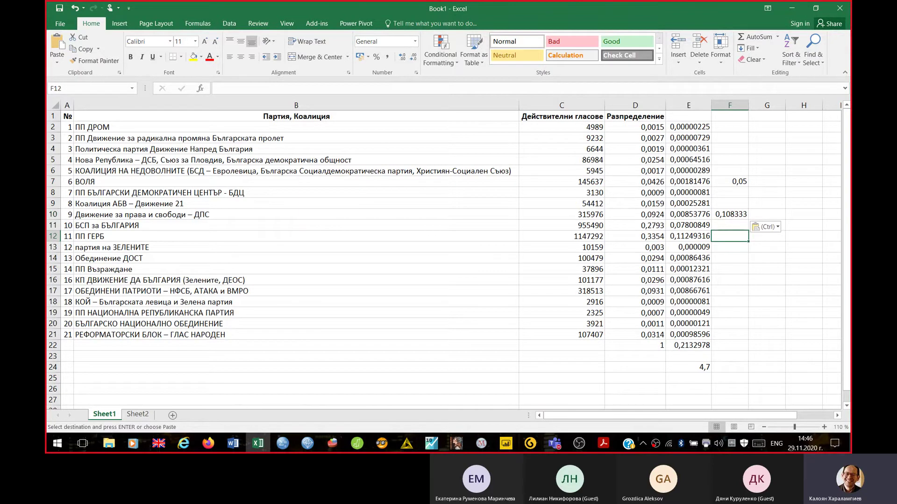
Step: Copy the seat share of БСП за БЪЛГАРИЯ from D4 of Sheet2 and paste it as a value into F11 of Sheet1
left_click(138, 415)
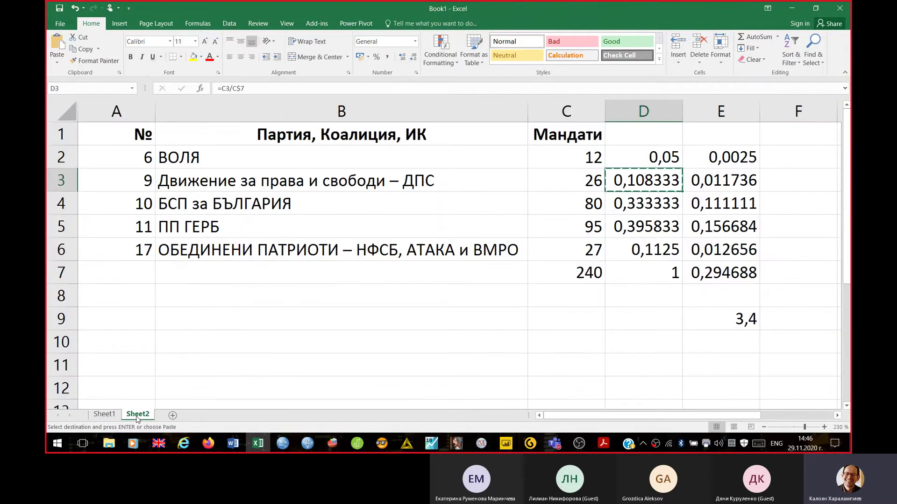
key("Down")
key("ctrl+c")
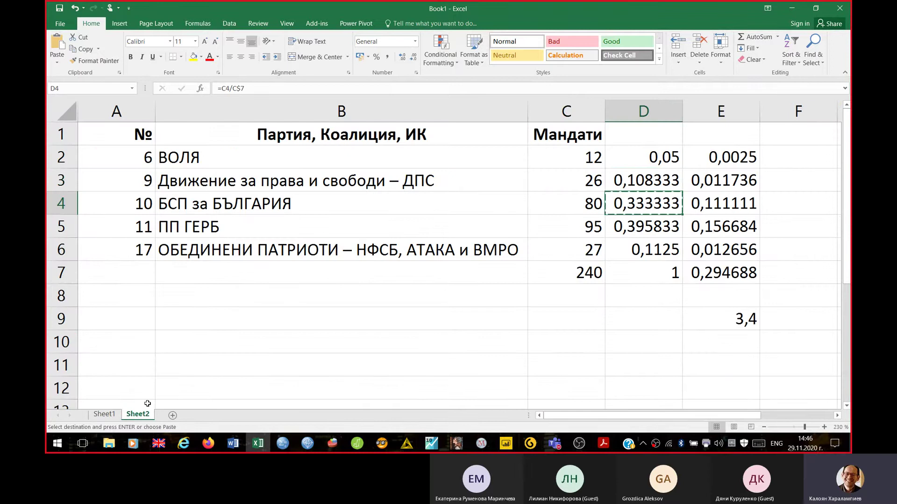
left_click(111, 416)
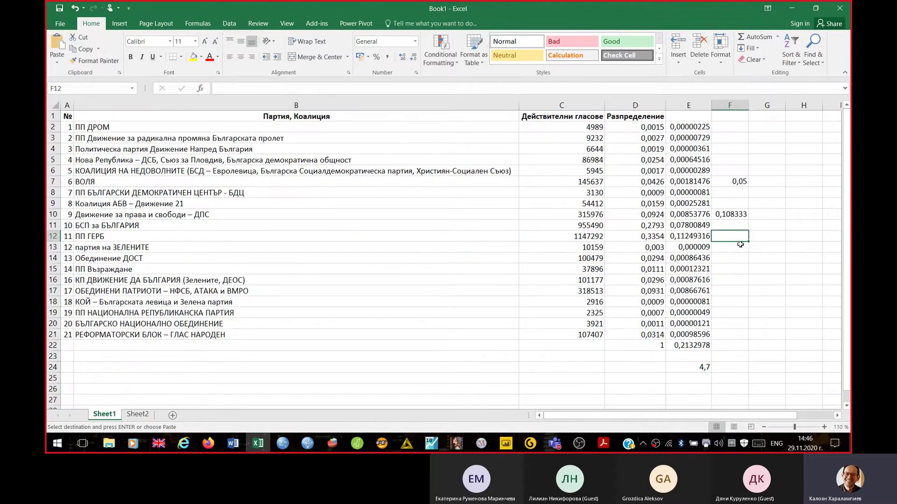
key("Up")
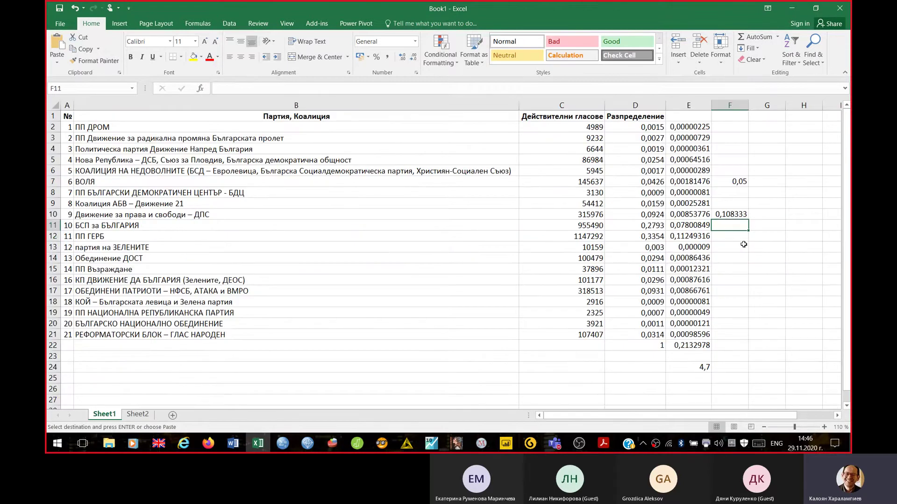
right_click(723, 225)
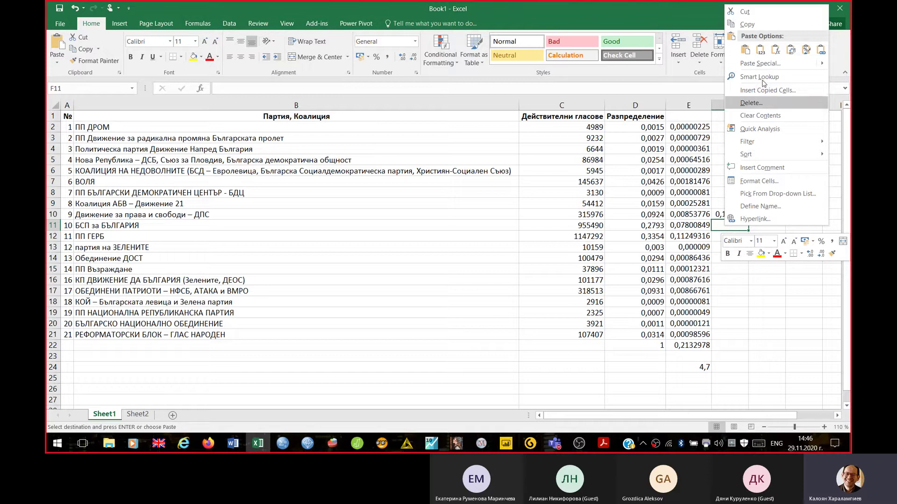
left_click(760, 50)
key("Down")
key("Down")
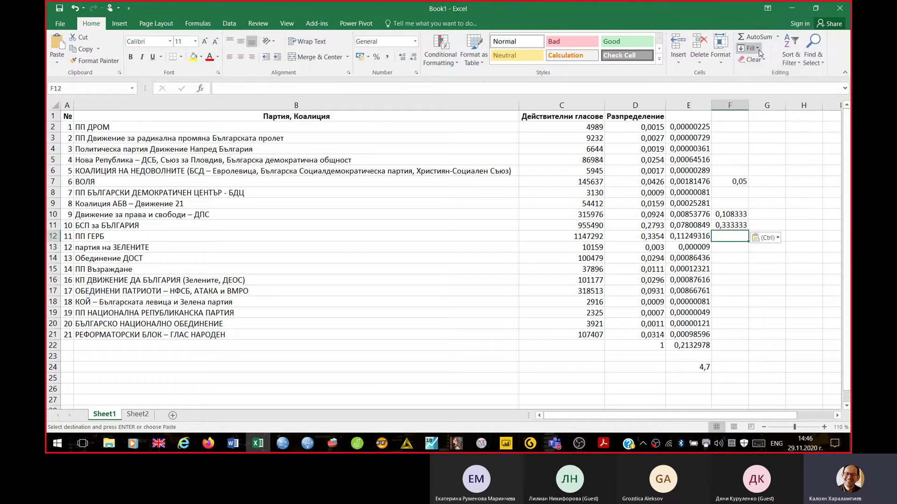
key("Up")
Step: Copy the seat share of ПП ГЕРБ from D5 of Sheet2 and paste it as a value into F12 of Sheet1
left_click(138, 414)
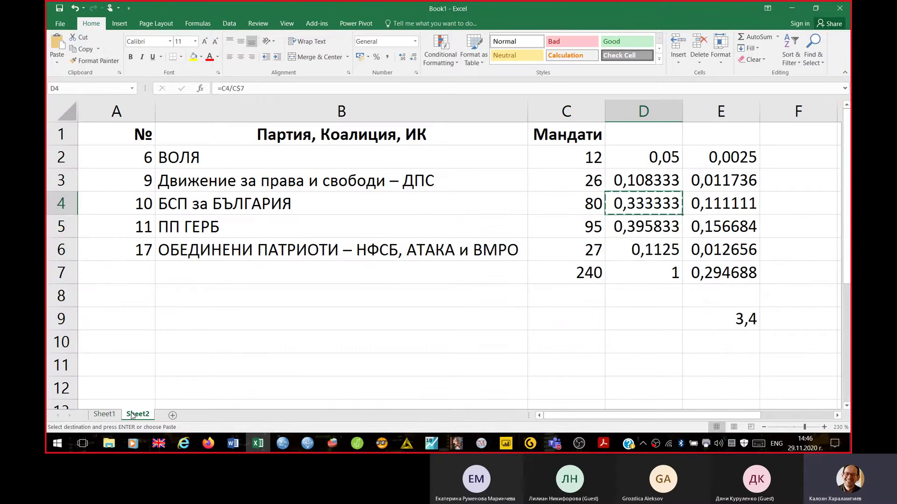
key("Down")
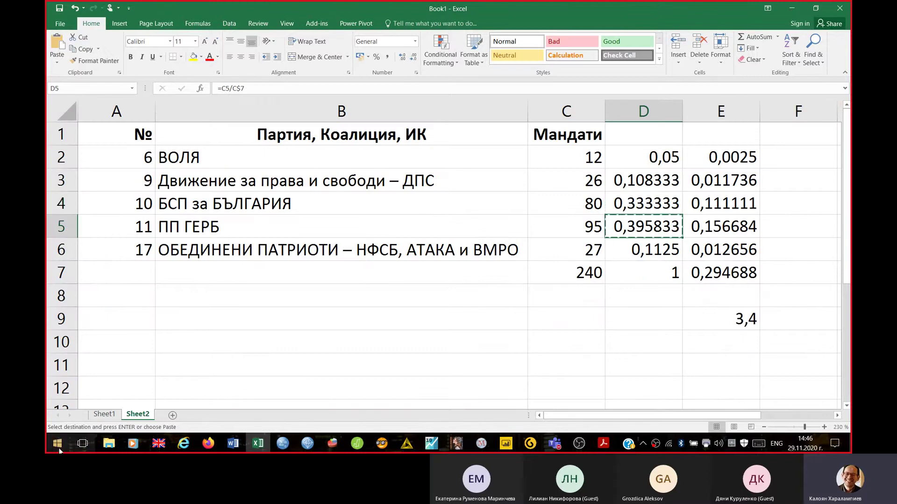
key("ctrl+c")
left_click(99, 415)
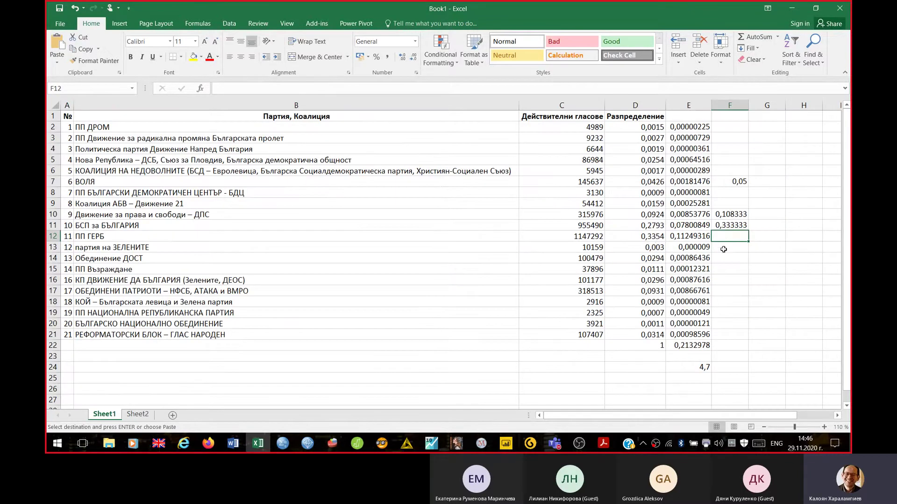
right_click(731, 237)
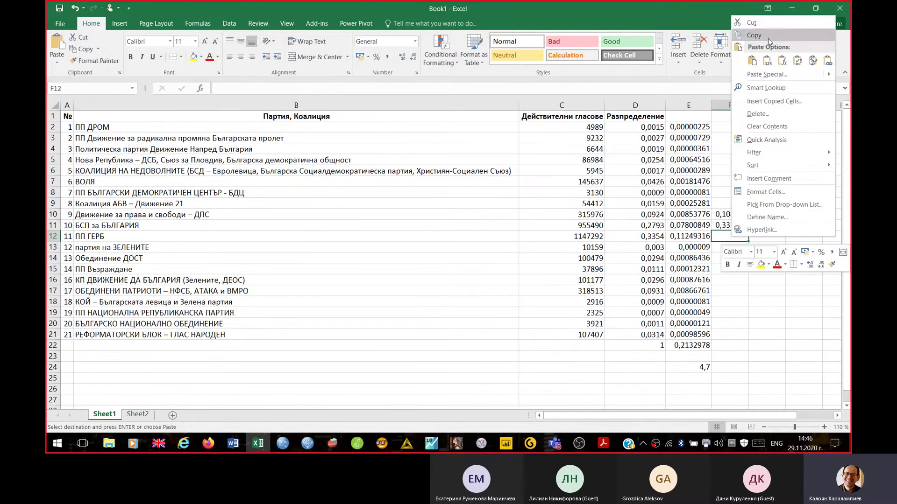
left_click(769, 62)
key("Down")
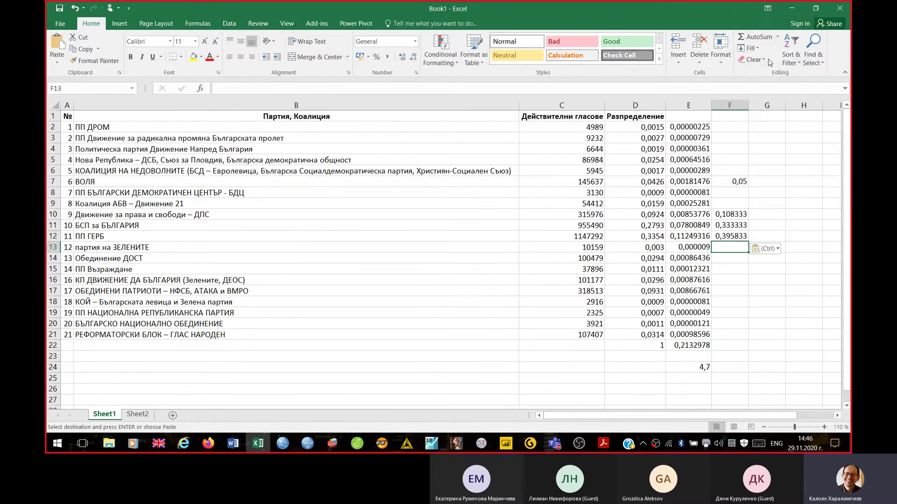
Step: Copy the seat share of ОБЕДИНЕНИ ПАТРИОТИ from D6 of Sheet2 and paste it as a value into F17 of Sheet1
key("Down")
key("Down")
key("Down")
key("Down")
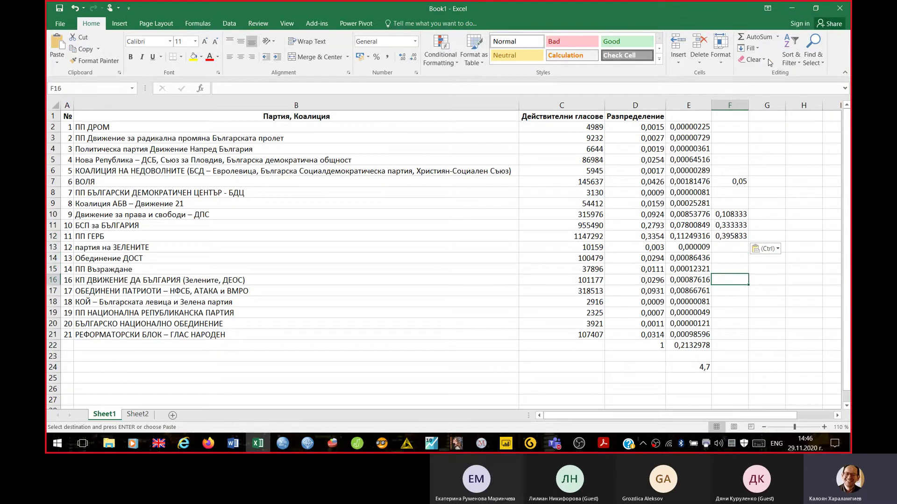
left_click(140, 415)
key("Down")
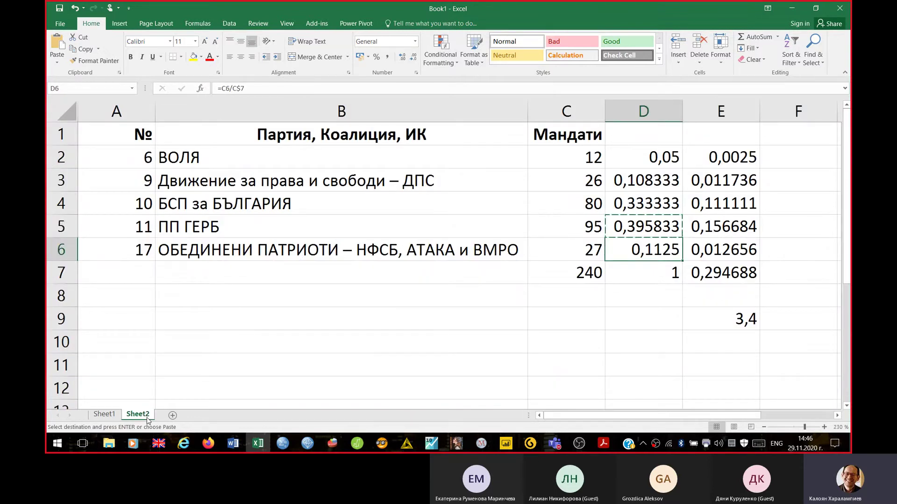
key("ctrl+c")
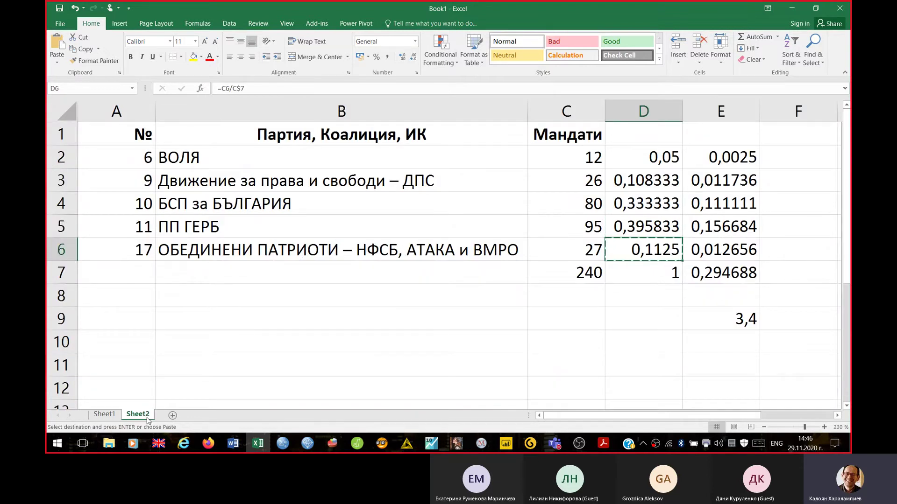
left_click(99, 416)
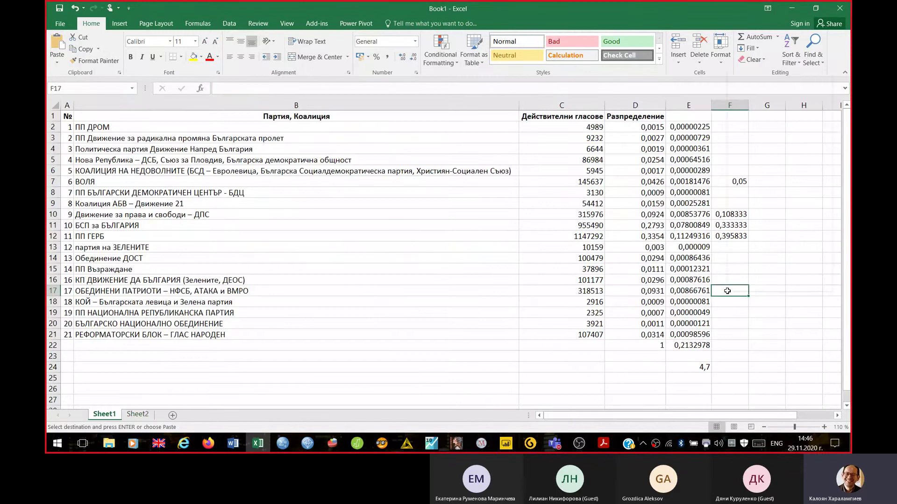
right_click(728, 291)
left_click(760, 132)
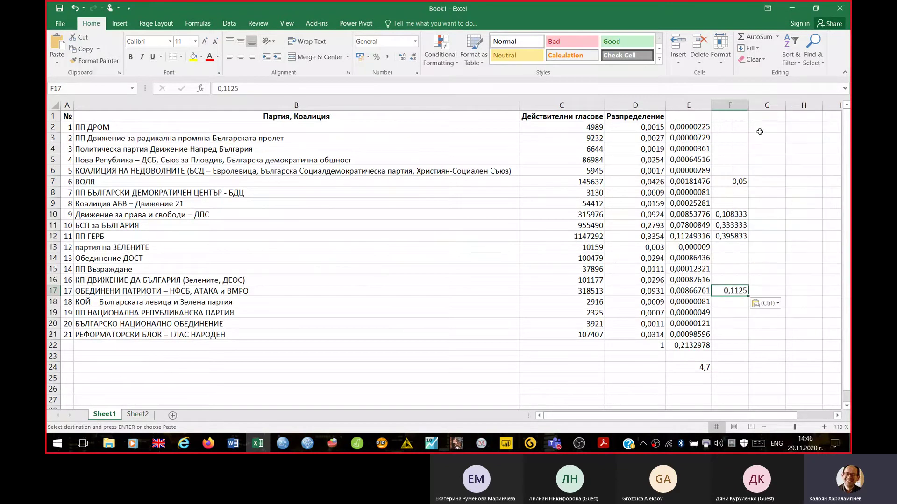
Step: Enter a seat share of 0 in F2:F6 of Sheet1 for the first five parties, which won no seats
left_click(731, 124)
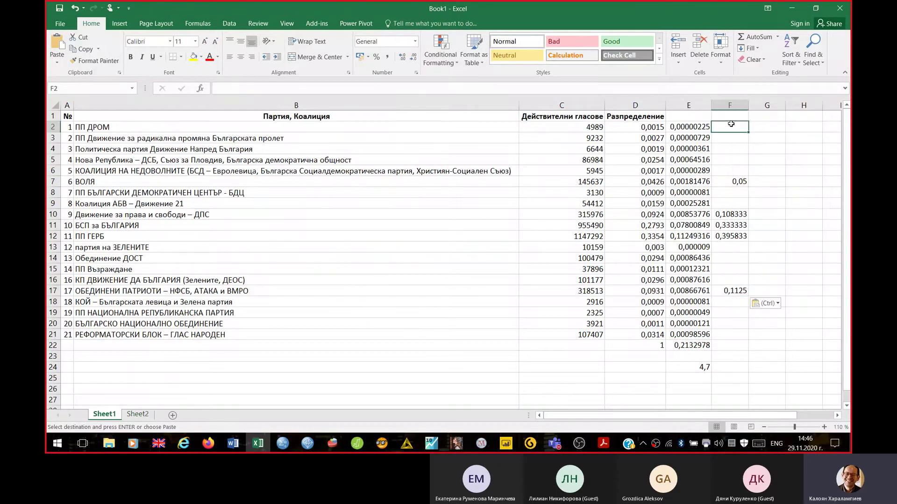
type("0")
key("Return")
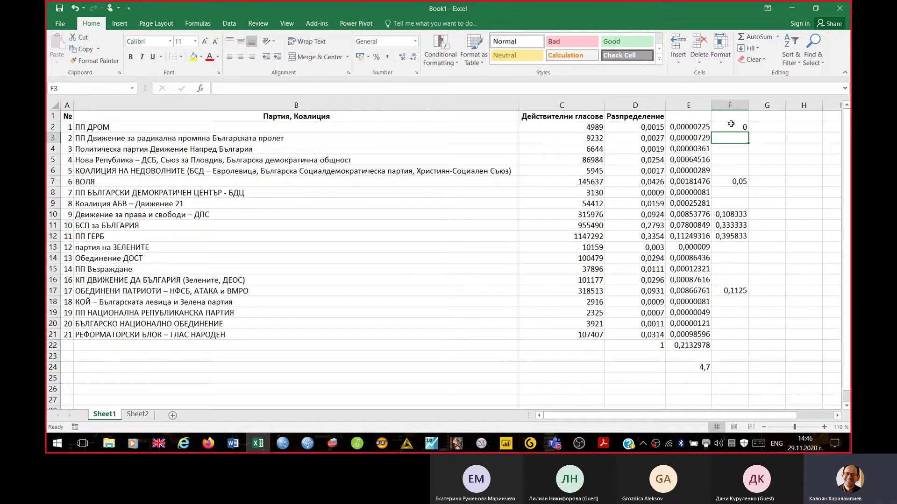
type("0")
key("Return")
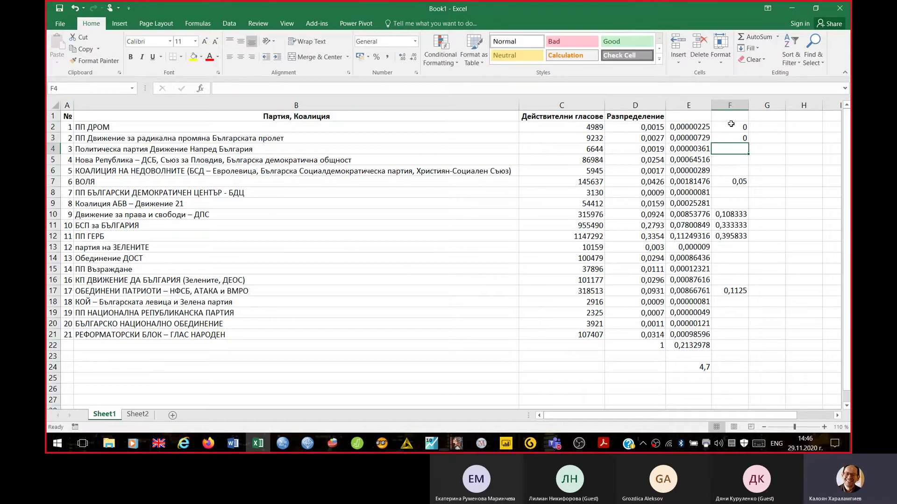
type("0")
key("Return")
type("0")
key("Return")
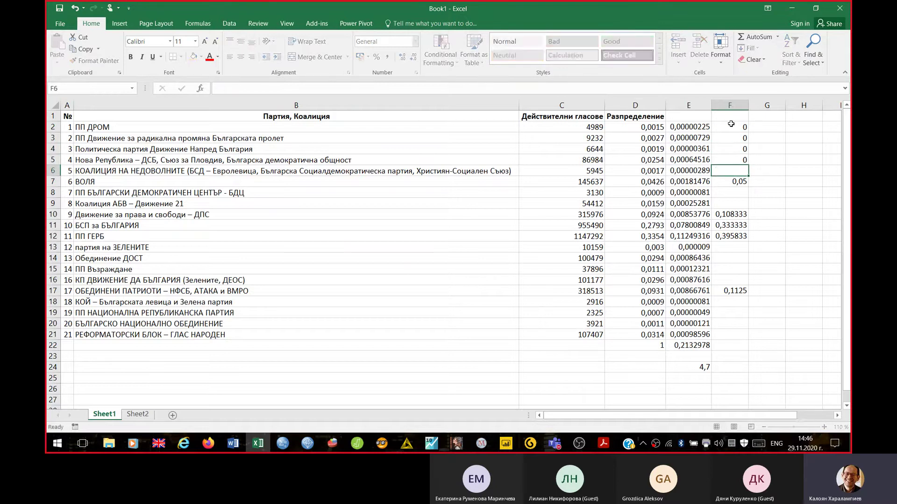
type("0")
key("Return")
key("Right")
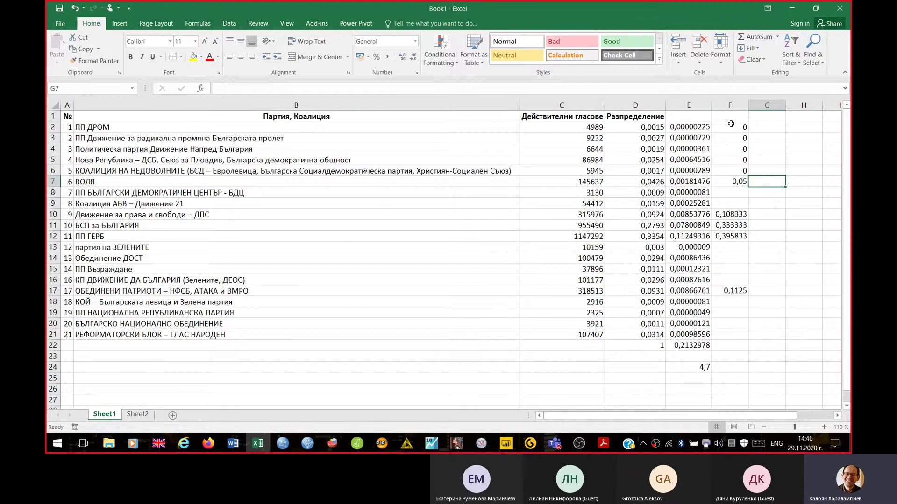
Step: Enter a seat share of 0 in F8 and F9 for ПП БЪЛГАРСКИ ДЕМОКРАТИЧЕН ЦЕНТЪР and Коалиция АБВ
key("Left")
key("Down")
type("0")
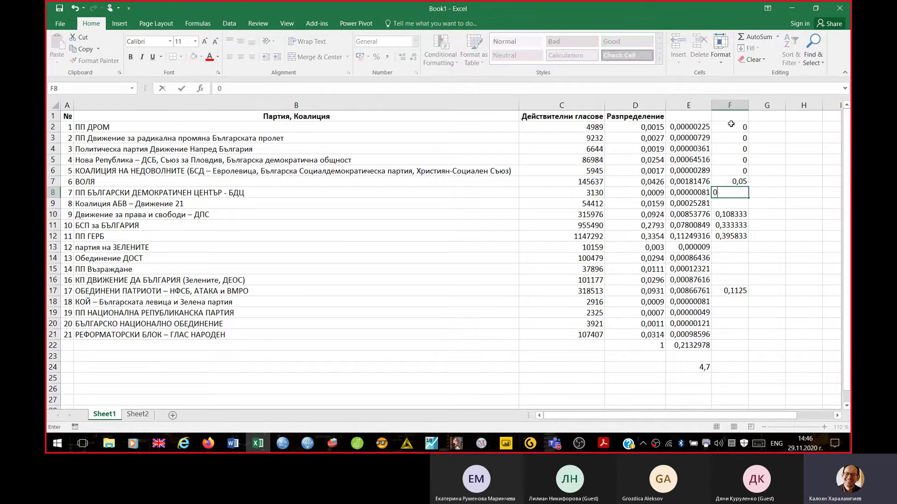
key("Return")
key("Right")
key("Left")
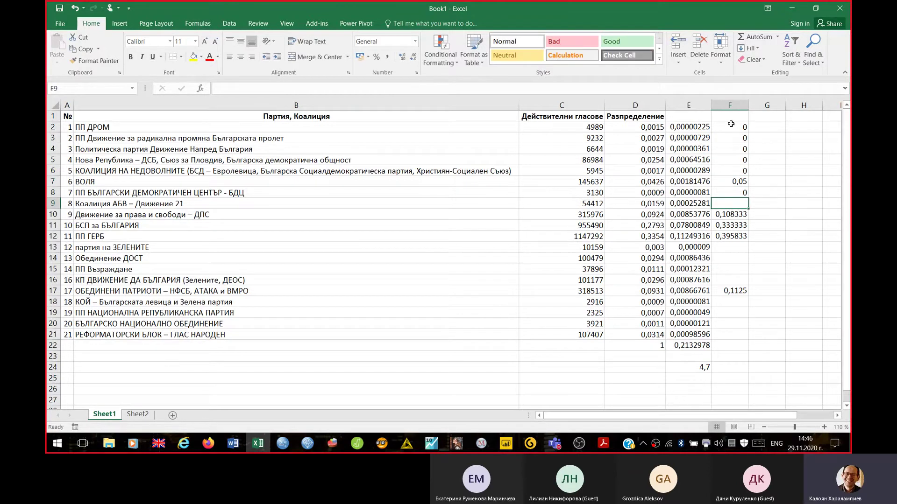
type("0")
key("Return")
Step: Enter a seat share of 0 in F13:F16 for the four parties listed between ПП ГЕРБ and ОБЕДИНЕНИ ПАТРИОТИ
key("Down")
key("Down")
key("Down")
type(",")
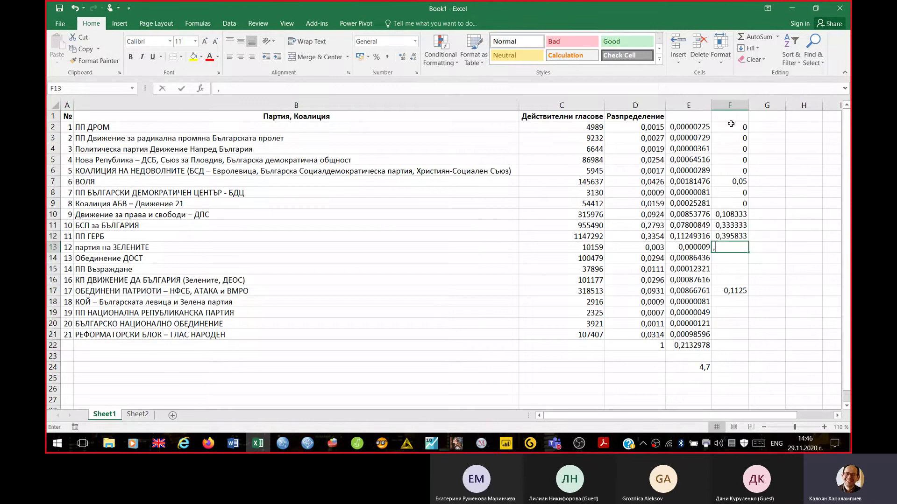
type("0")
key("Return")
type("0")
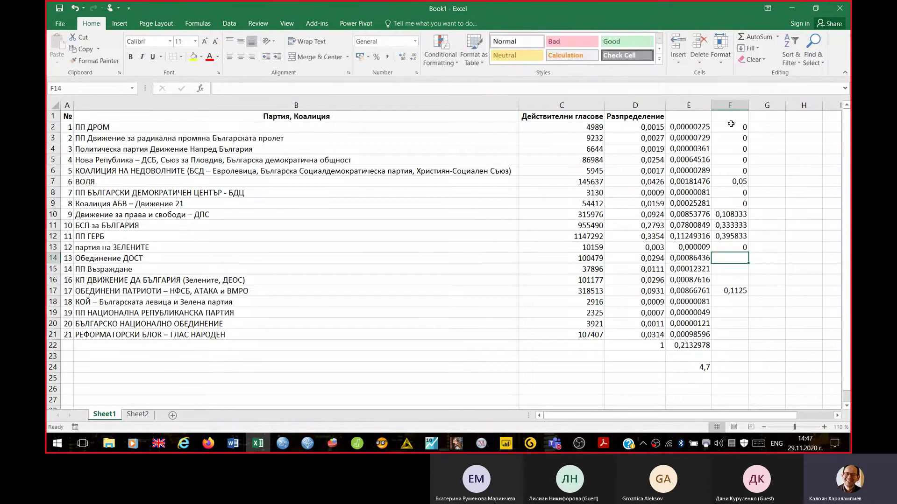
key("Return")
type("0")
key("Return")
type("0")
key("Return")
type("0")
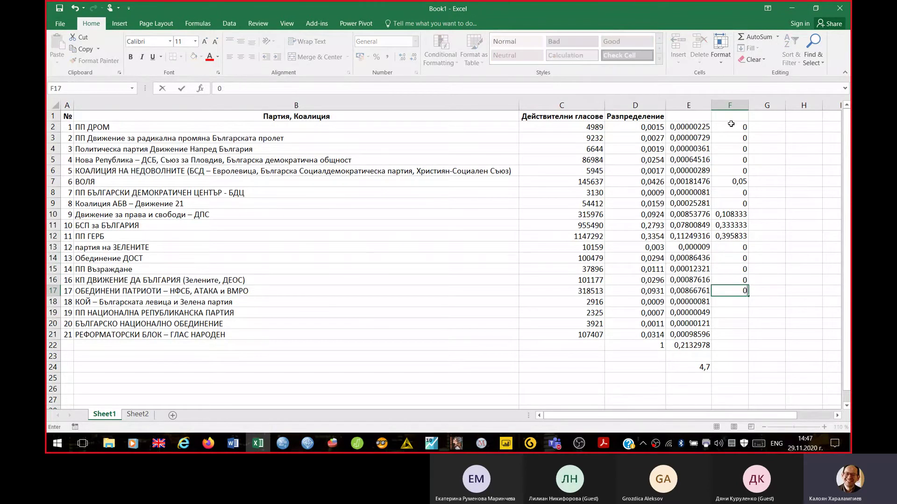
key("Escape")
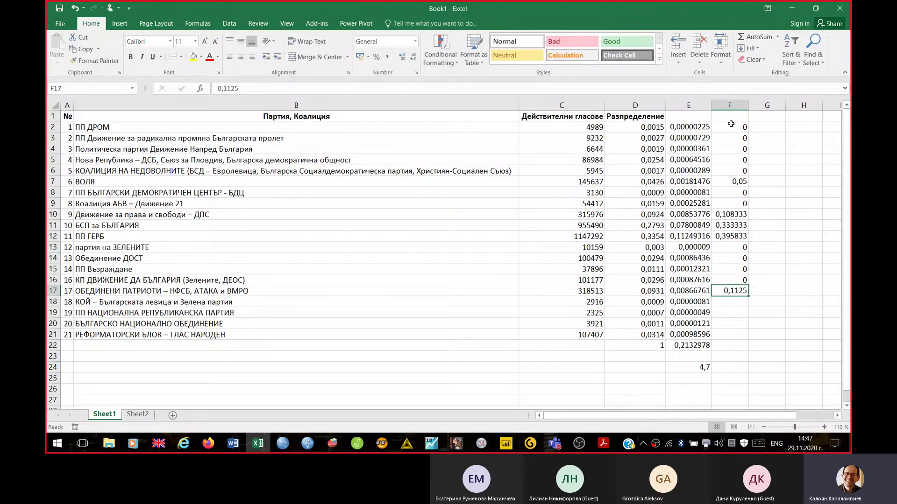
Step: Enter a seat share of 0 in F18:F21 for the last four parties and total the seat-share column in F22 with AutoSum
key("Return")
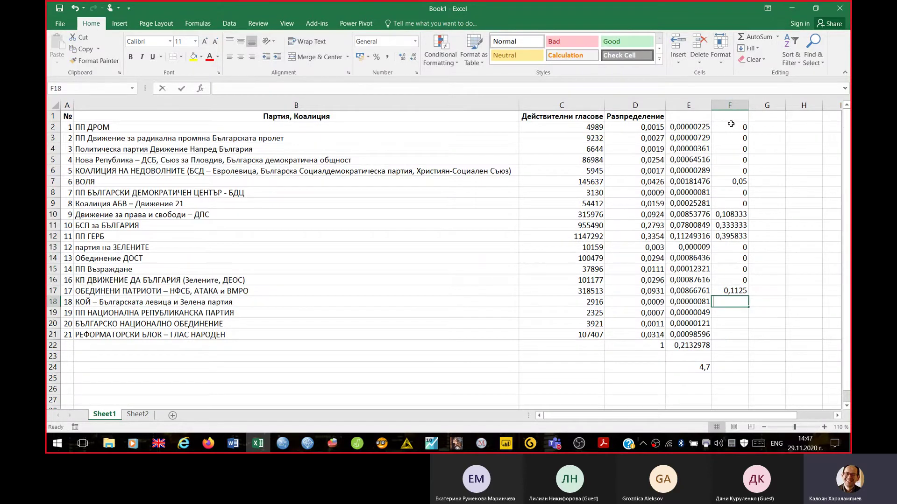
type("0")
key("Return")
type("0")
key("Return")
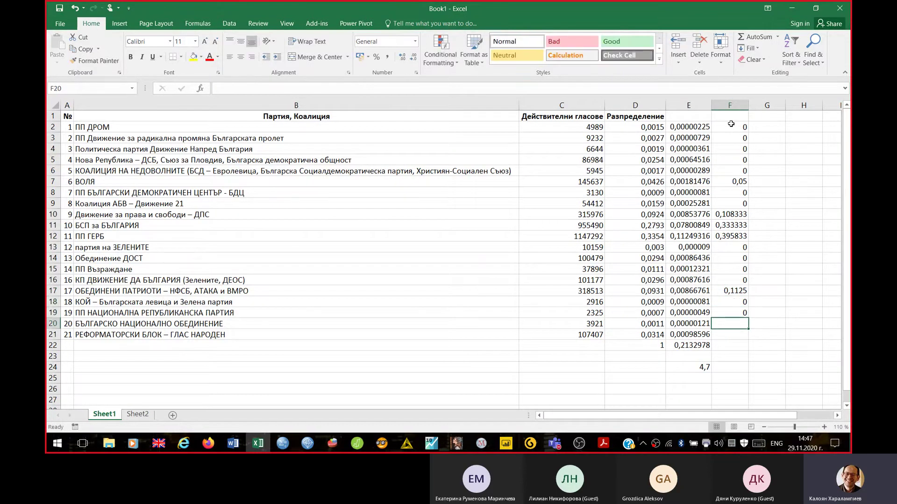
type("0")
key("Return")
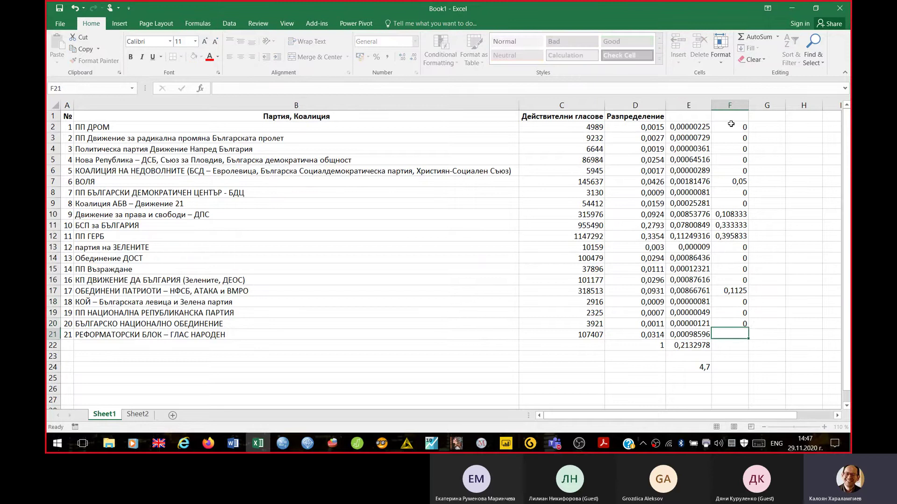
type("0")
key("Return")
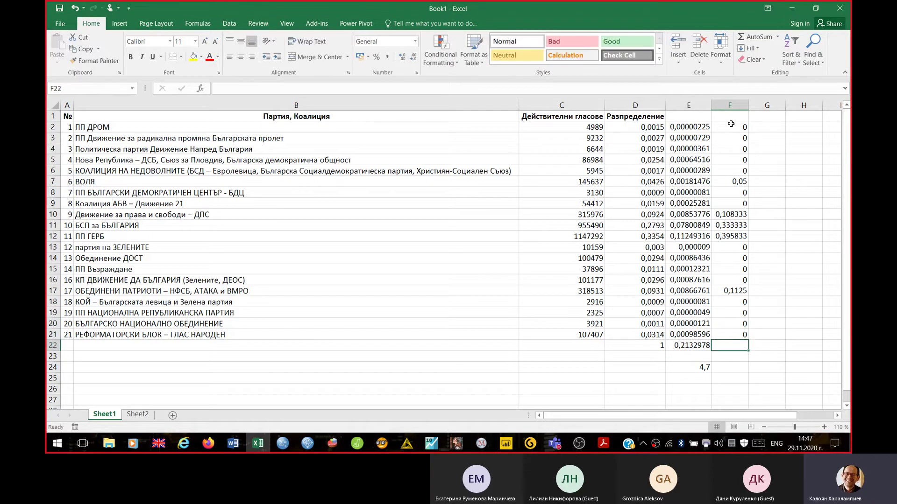
left_click(750, 41)
left_click(750, 40)
Step: Insert a blank row above the header row and enter the heading Действителни гласове in D1
right_click(53, 116)
key("Escape")
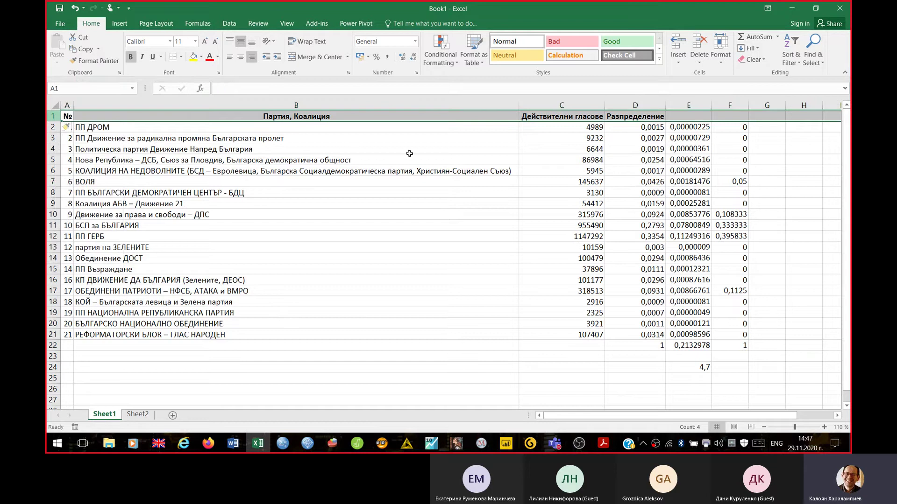
key("ctrl+shift+plus")
left_click(635, 116)
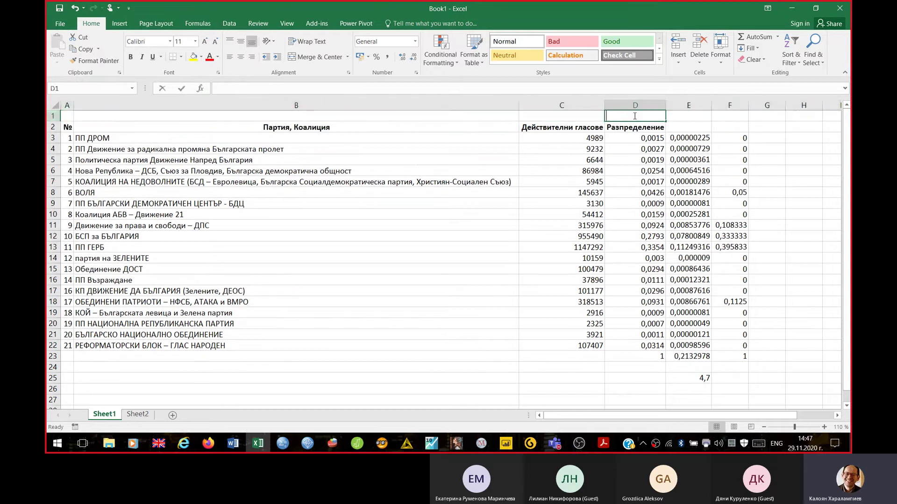
key("alt+shift")
type("Дейст")
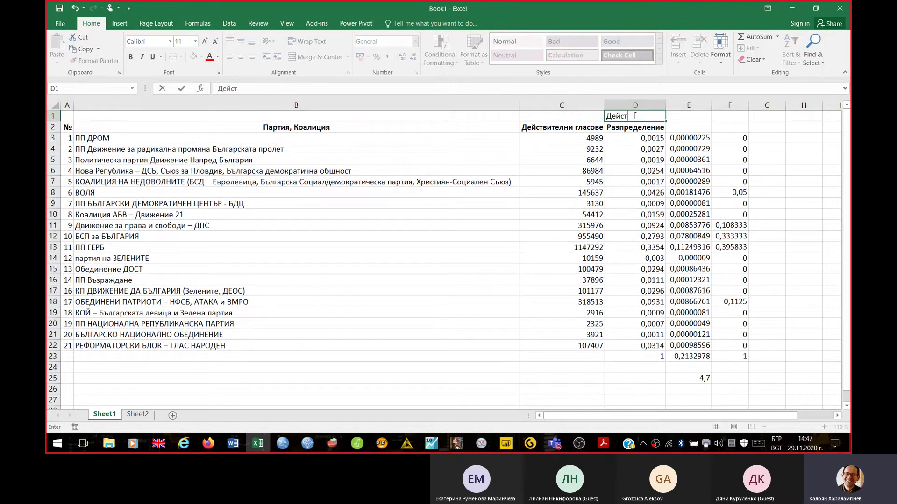
type("вителни гла")
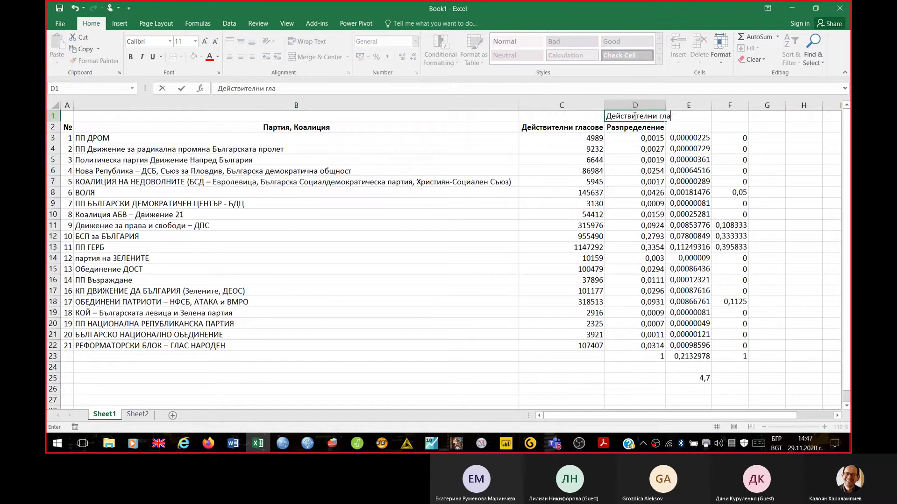
type("сове")
key("Tab")
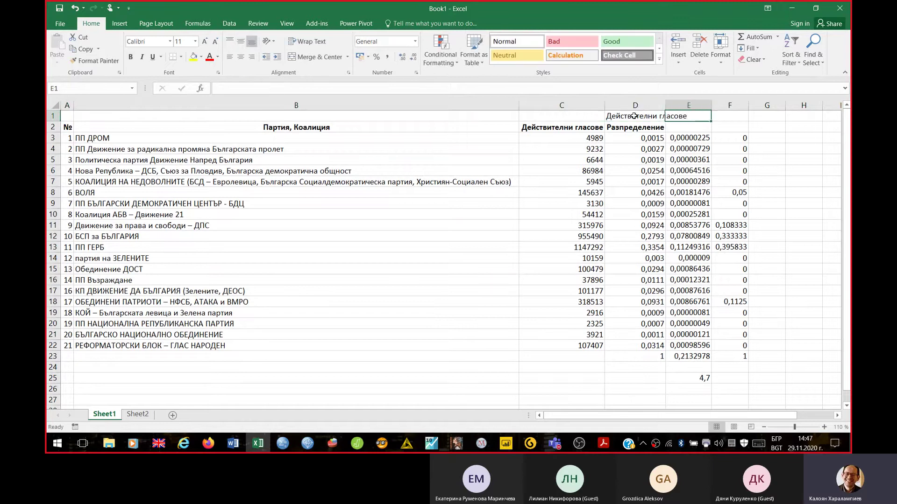
Step: Copy the header Разпределение from D2 to F2 and enter the heading Мандати in F1
key("Down")
key("Left")
key("ctrl+c")
key("Right")
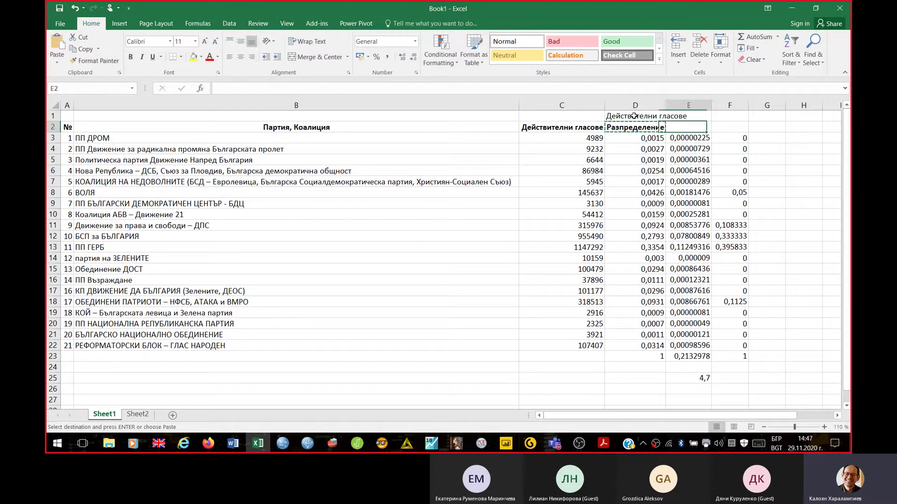
key("Right")
key("Return")
key("Up")
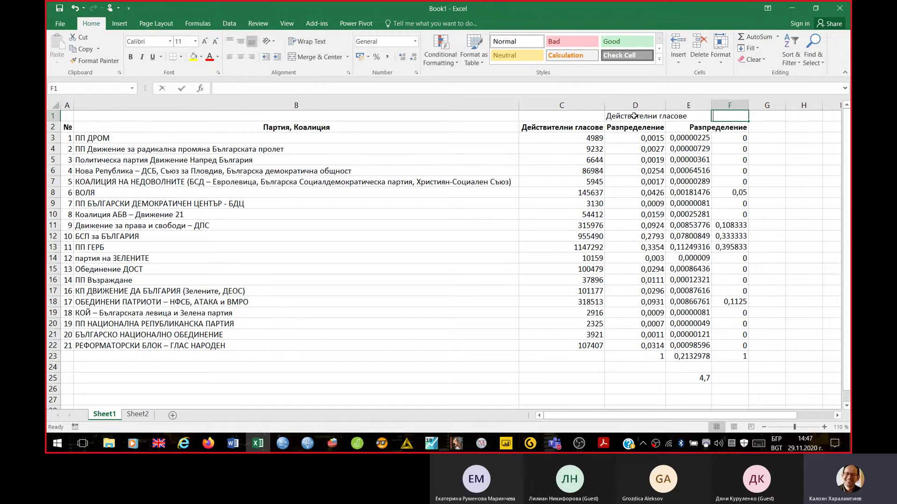
type("Мандати")
key("Return")
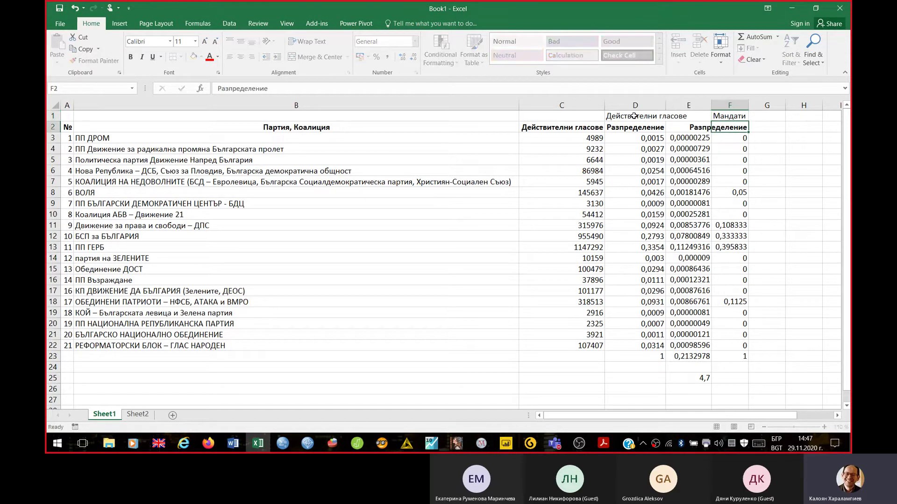
Step: Make the headings in D1 and F1 bold and autofit the widths of columns D and F
left_click(629, 116)
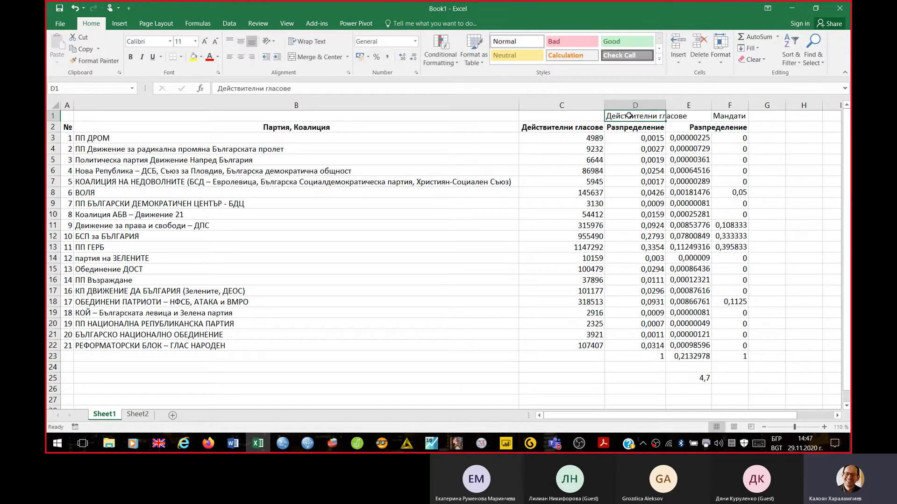
key("ctrl+b")
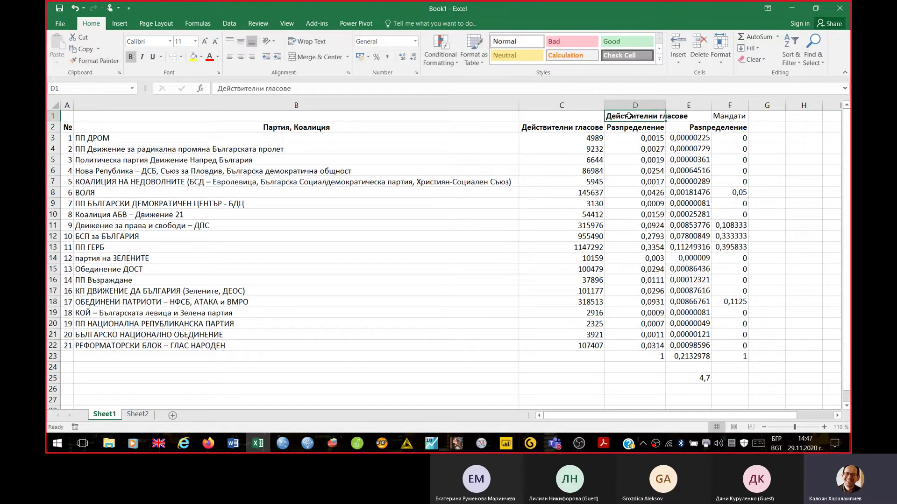
double_click(665, 105)
left_click(756, 117)
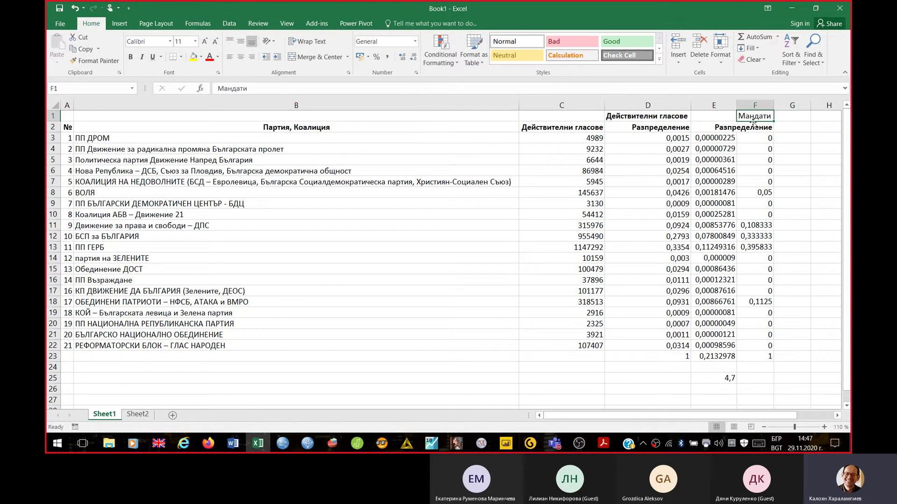
left_click(131, 57)
double_click(773, 105)
Step: Compare the vote share in D8 with the seat share in F8 for ВОЛЯ
key("Down")
key("Down")
key("Down")
key("Down")
key("Down")
key("Down")
key("Down")
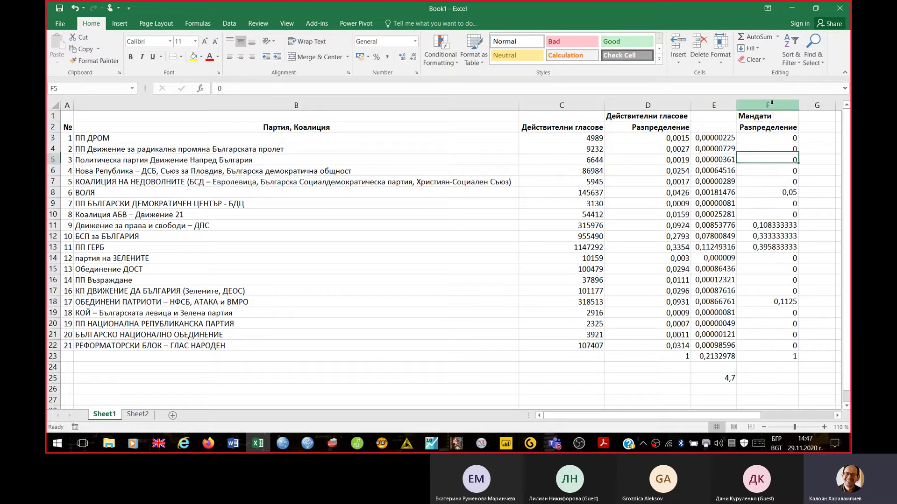
key("Left")
key("Left")
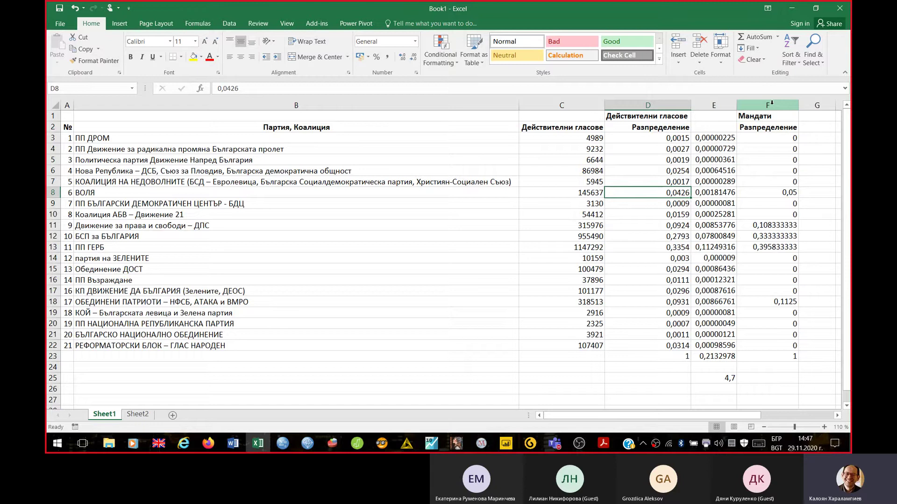
key("Right")
key("Right")
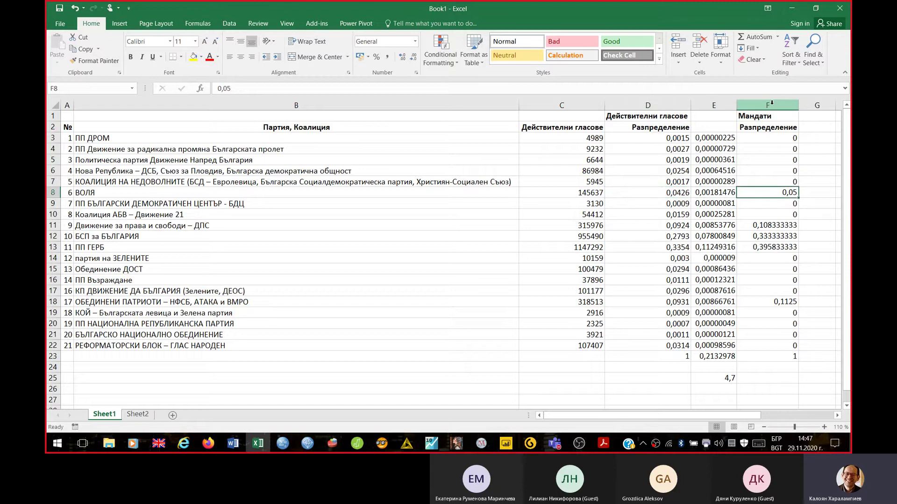
Step: Compare the vote share in D11 with the seat share in F11 for Движение за права и свободи – ДПС
key("Down")
key("Down")
key("Down")
key("Left")
key("Left")
key("Left")
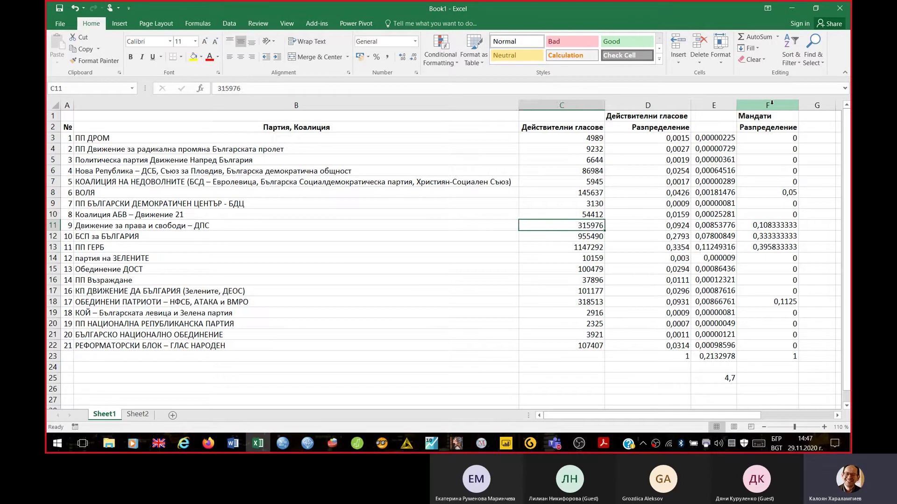
key("Right")
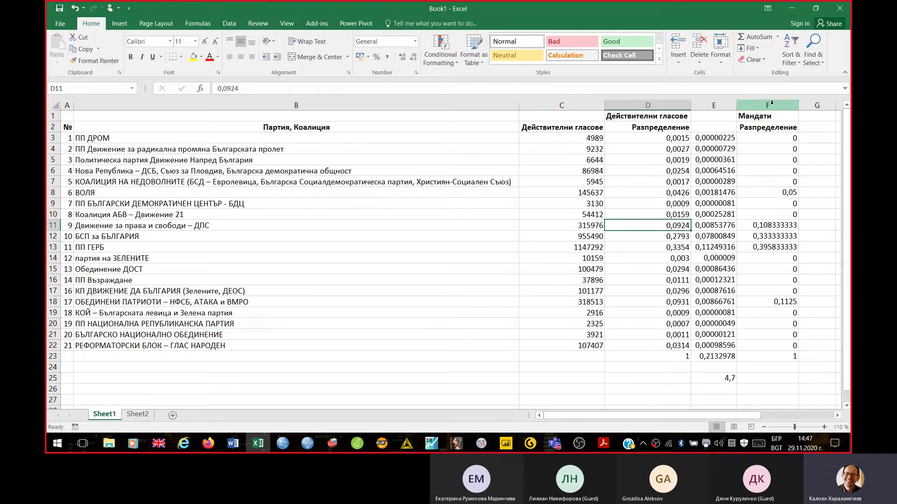
key("Right")
key("Right")
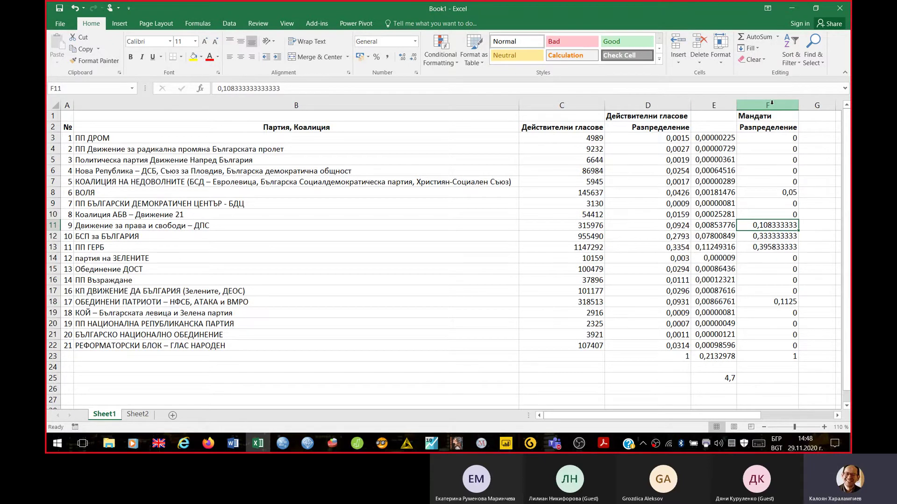
Step: Compare the vote and seat shares in rows 12 and 13 for БСП за БЪЛГАРИЯ and ПП ГЕРБ
key("Down")
key("Left")
key("Left")
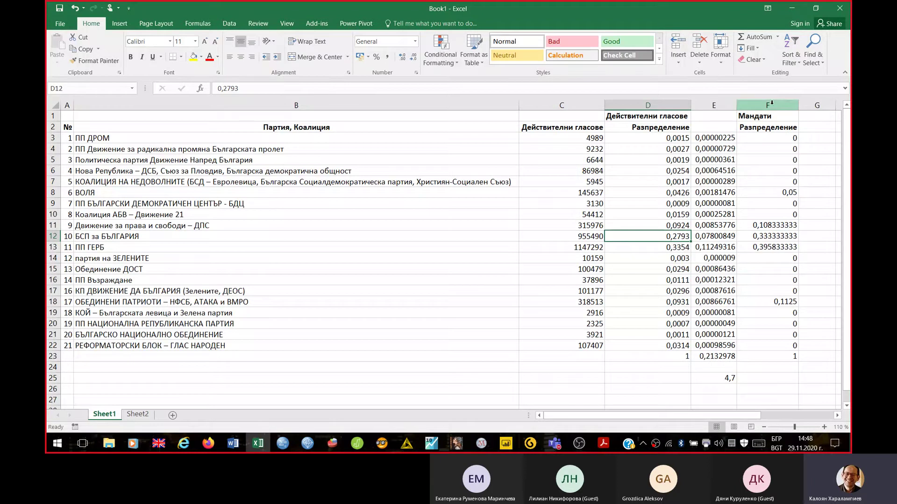
key("Right")
key("Right")
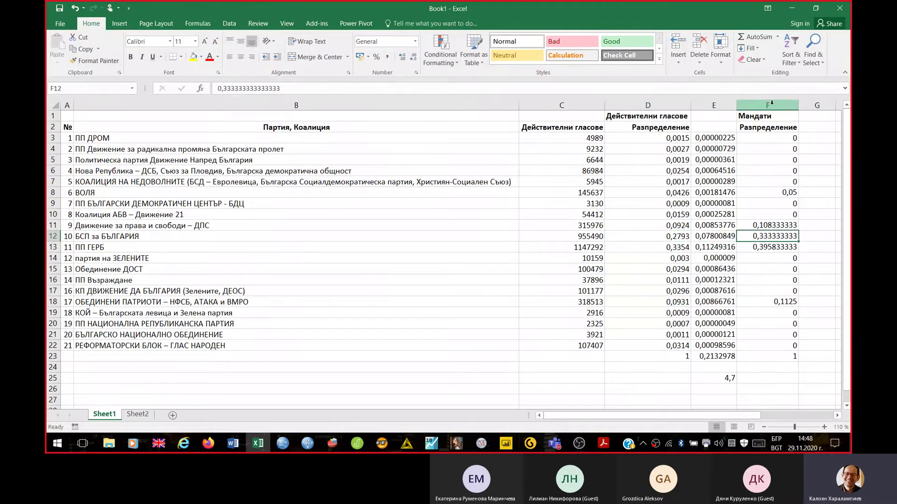
key("Down")
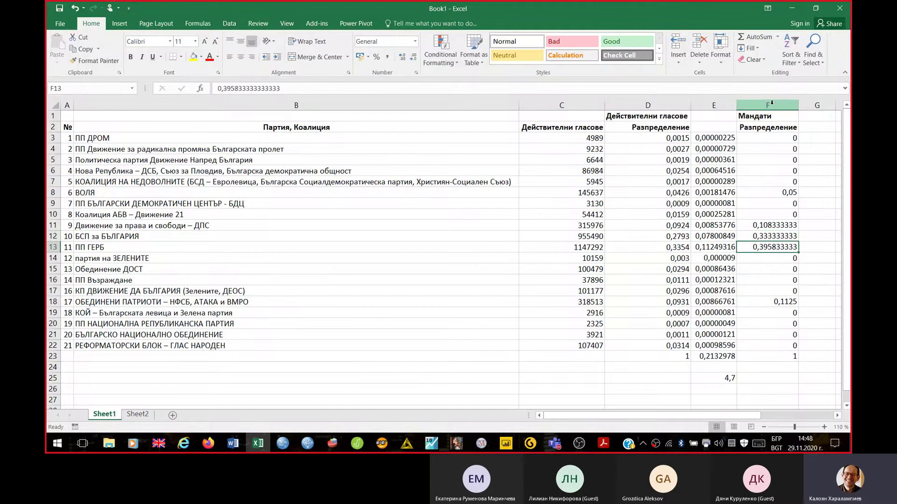
key("Left")
key("Left")
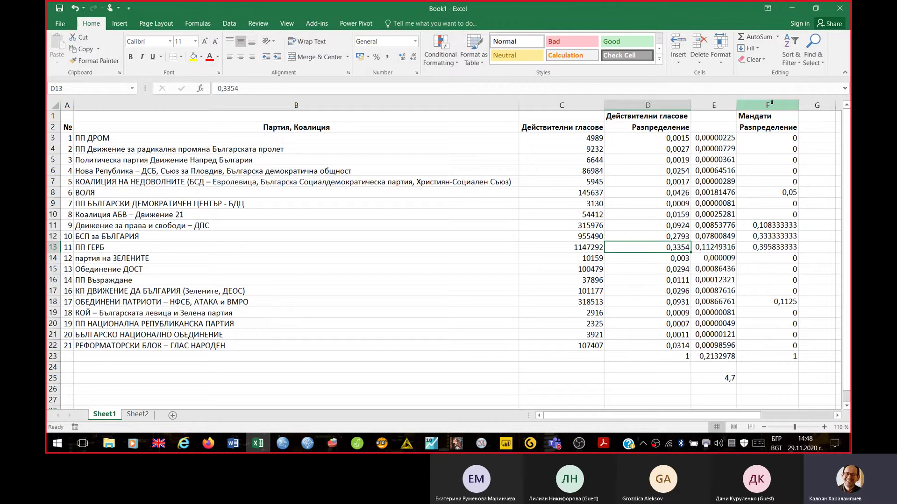
key("Right")
key("Right")
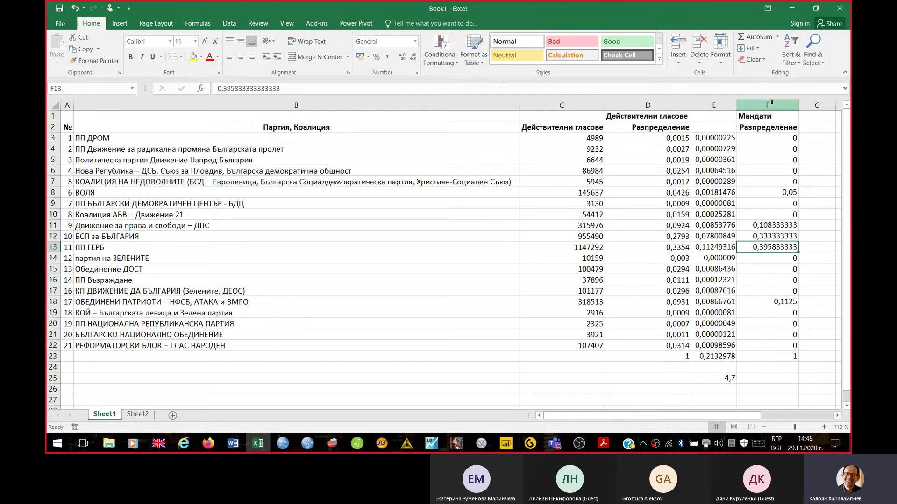
Step: Compare the vote share in D18 with the seat share in F18 for ОБЕДИНЕНИ ПАТРИОТИ
key("Down")
key("Down")
key("Down")
key("Down")
key("Down")
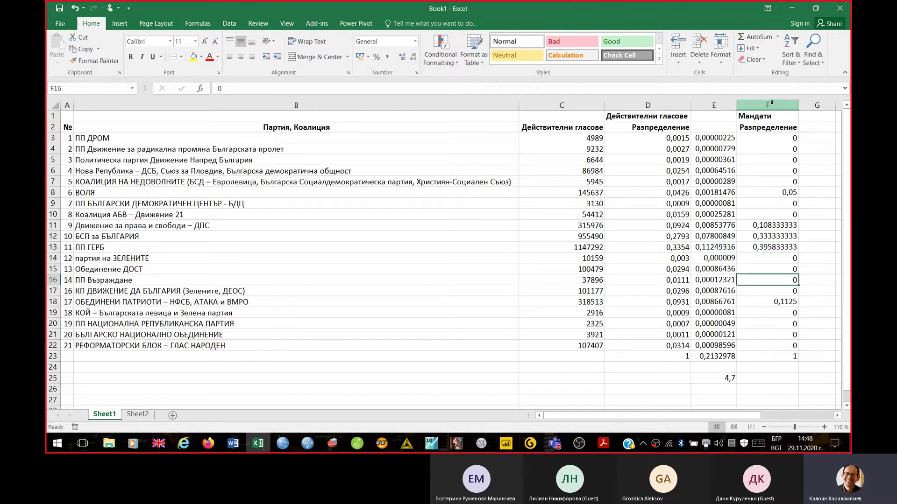
key("Left")
key("Left")
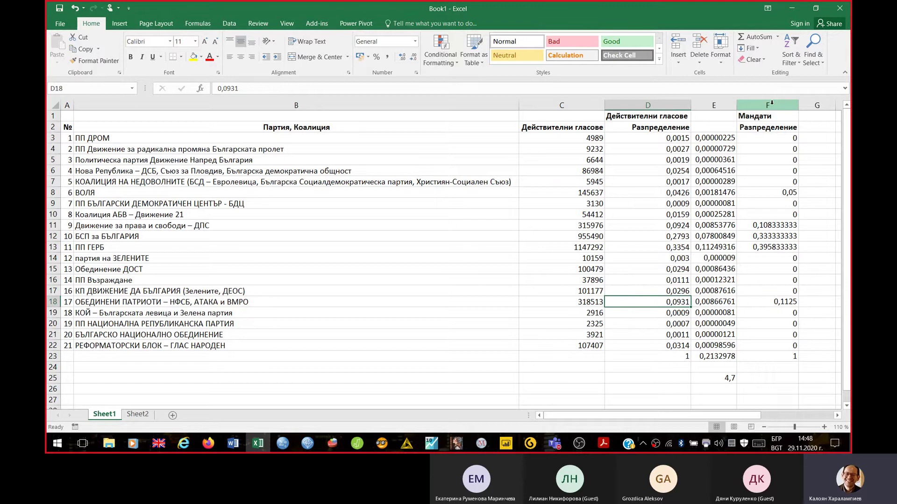
key("Right")
key("Right")
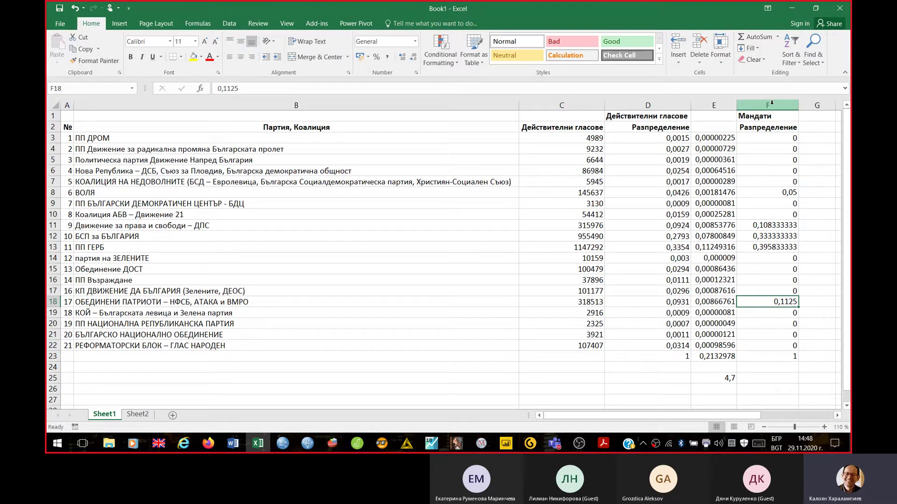
Step: Calculate each party's vote share minus seat share with =D3-F3 in G3, and fill the formula down to G22
key("Up")
key("Up")
key("Up")
key("Up")
key("Up")
key("Up")
key("Up")
key("Up")
key("Up")
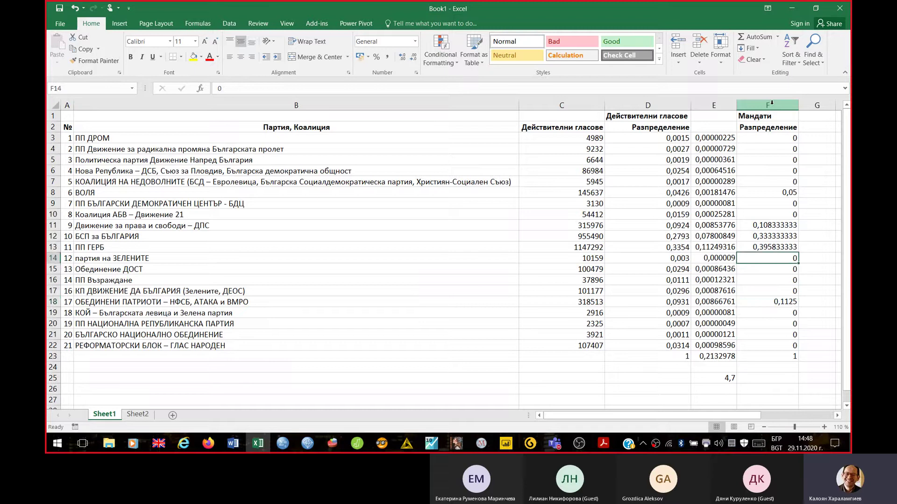
key("Up")
key("Up")
key("Up")
key("Up")
key("Up")
key("Up")
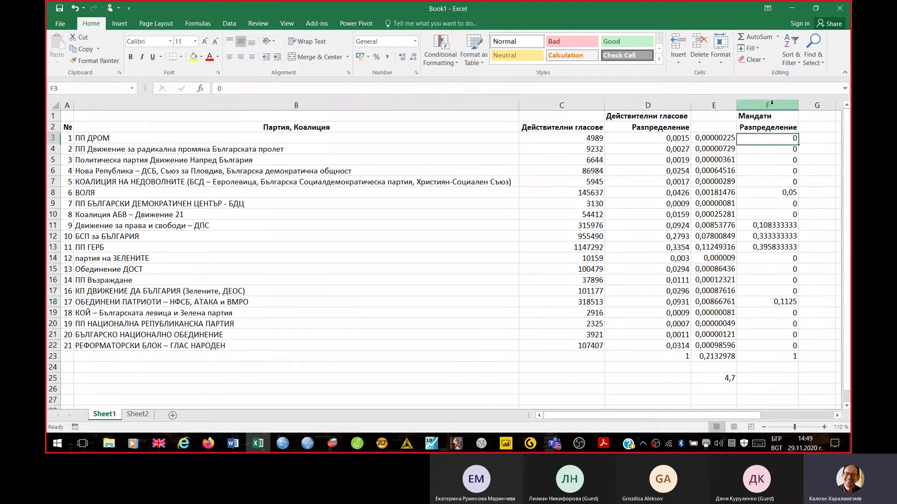
key("Right")
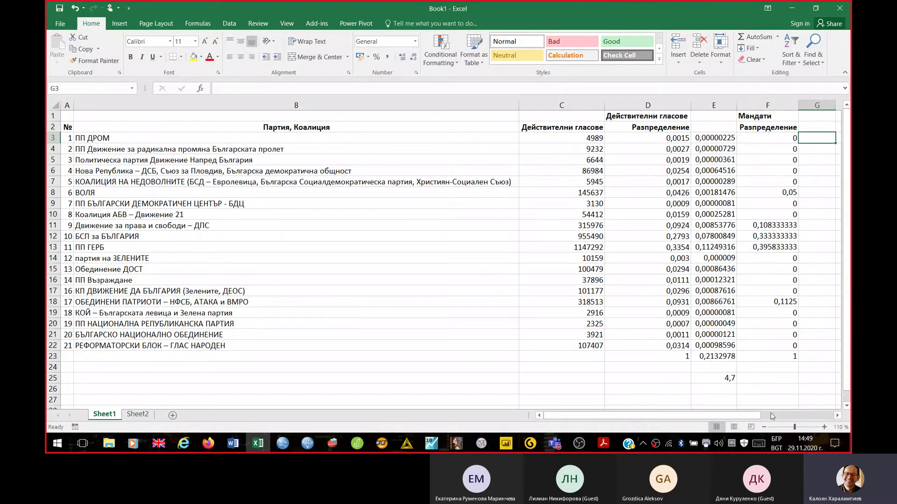
left_click(764, 427)
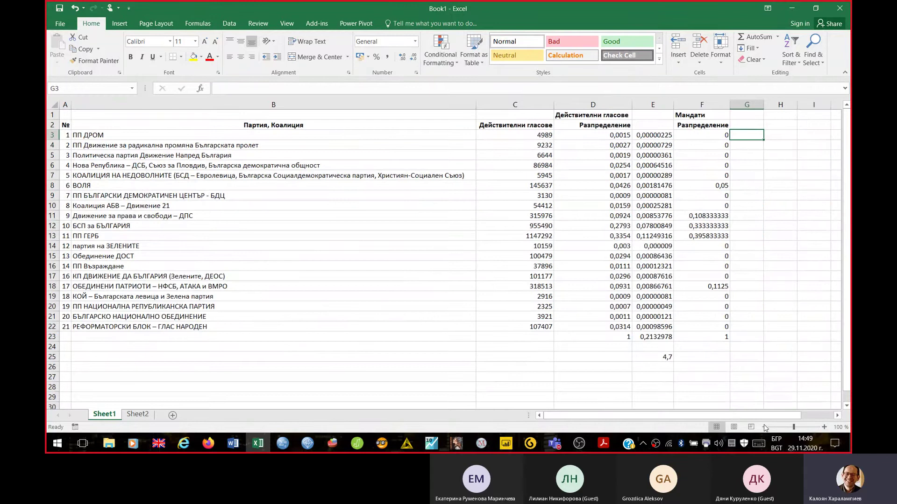
type("=")
key("alt+shift")
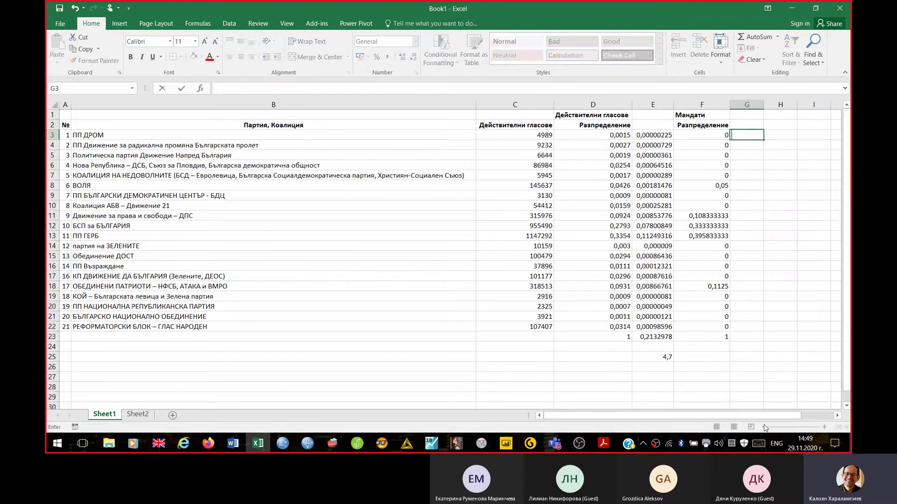
key("Left")
key("Left")
key("Left")
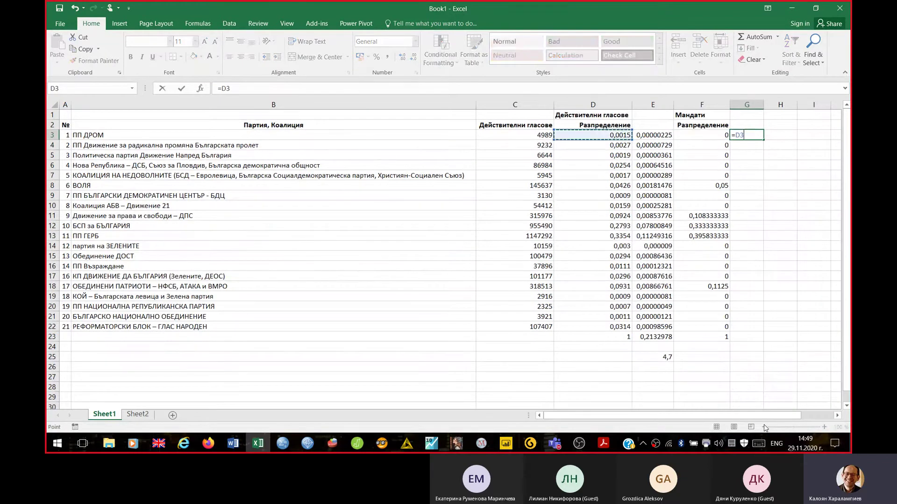
type("-")
key("Left")
key("ctrl+Return")
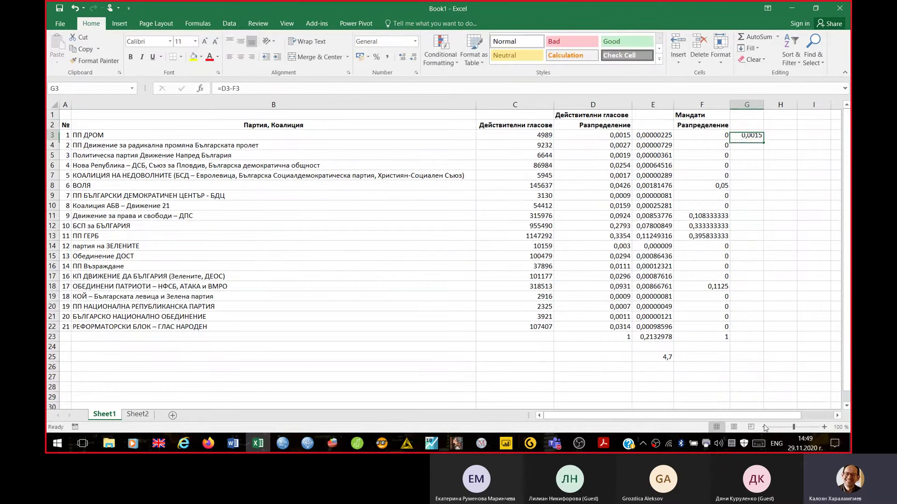
double_click(764, 138)
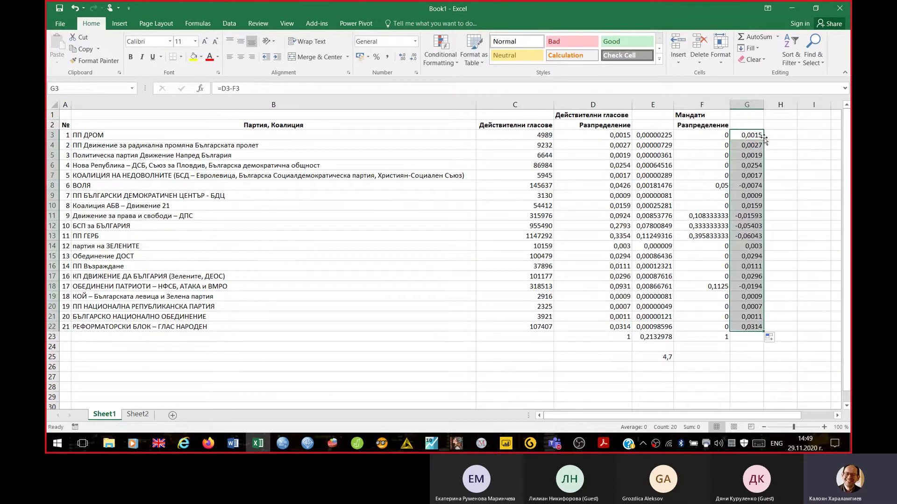
Step: Total the differences of G3:G22 in G23 and check the sum cell
left_click(766, 41)
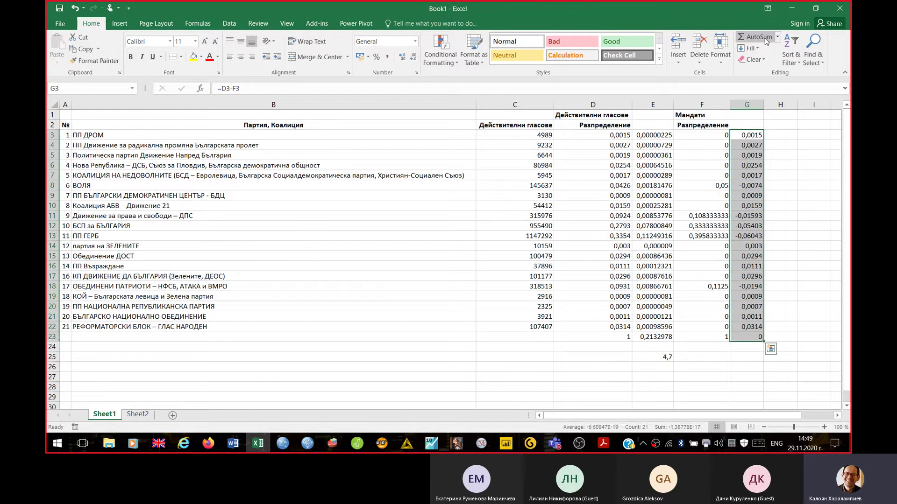
key("Down")
key("Down")
key("Down")
key("Down")
key("Down")
key("Down")
key("Down")
key("Down")
key("Down")
key("Down")
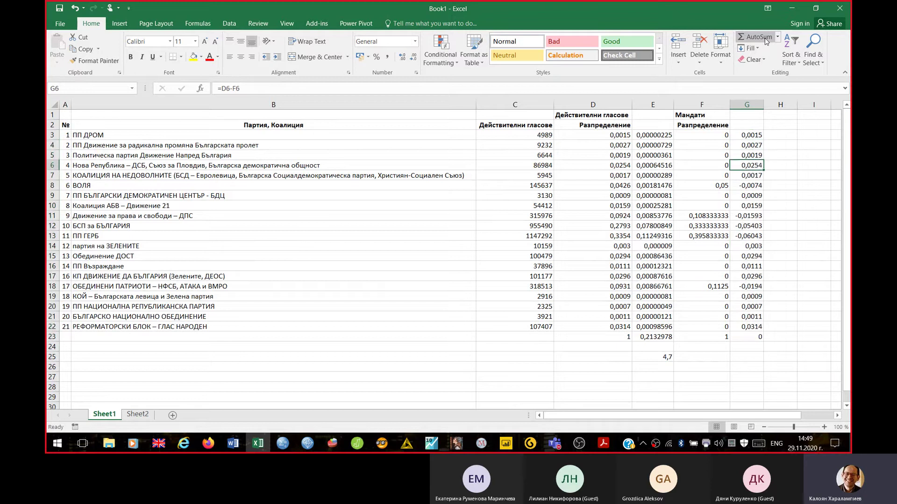
key("Down")
key("Down")
key("Down")
key("Down")
key("Down")
key("Down")
key("Down")
key("Down")
key("Down")
key("Down")
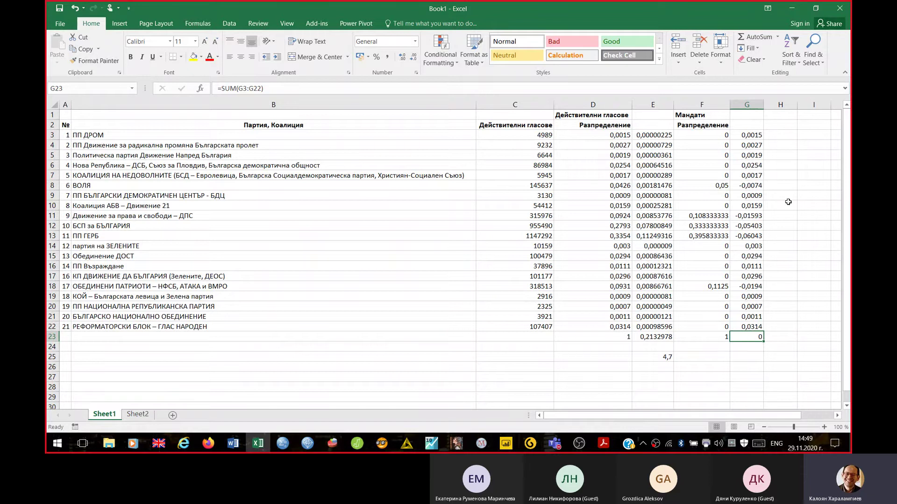
Step: Square the differences with =G3^2 in H3 filled down to H22, and total the squares in H23
left_click(774, 136)
type("=")
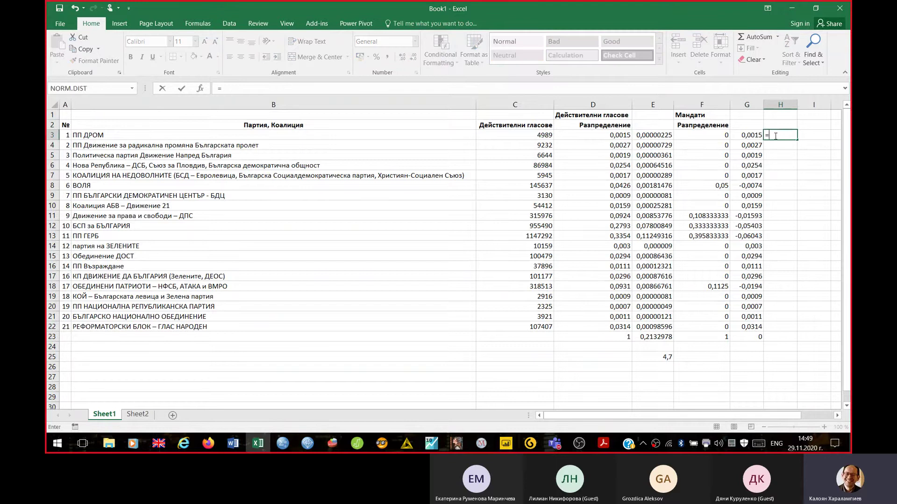
key("Left")
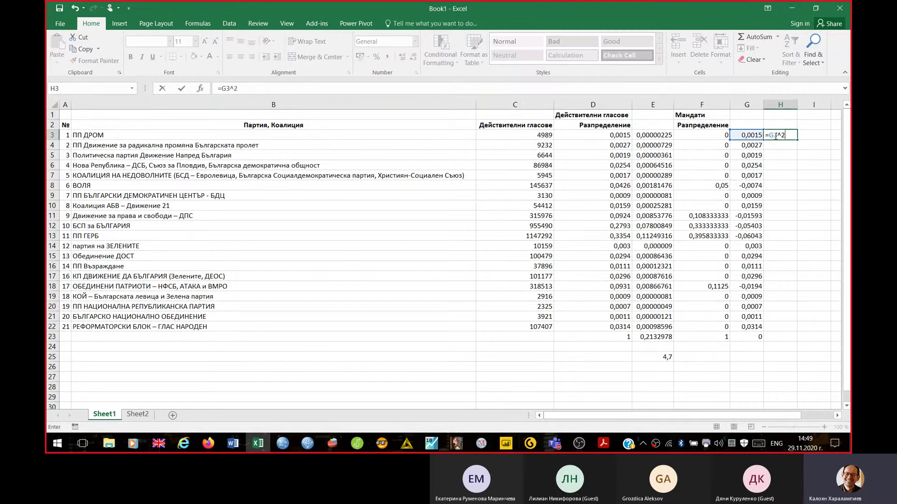
key("Left")
key("Left")
key("Return")
left_click(779, 135)
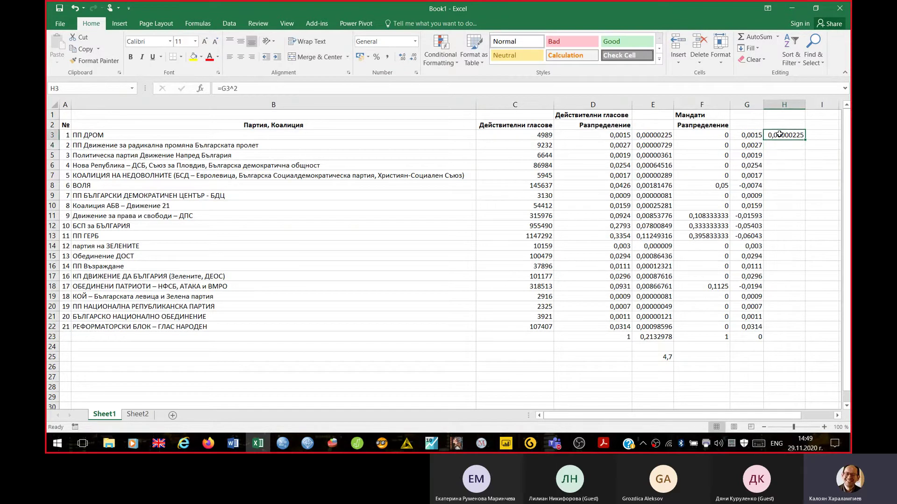
double_click(804, 140)
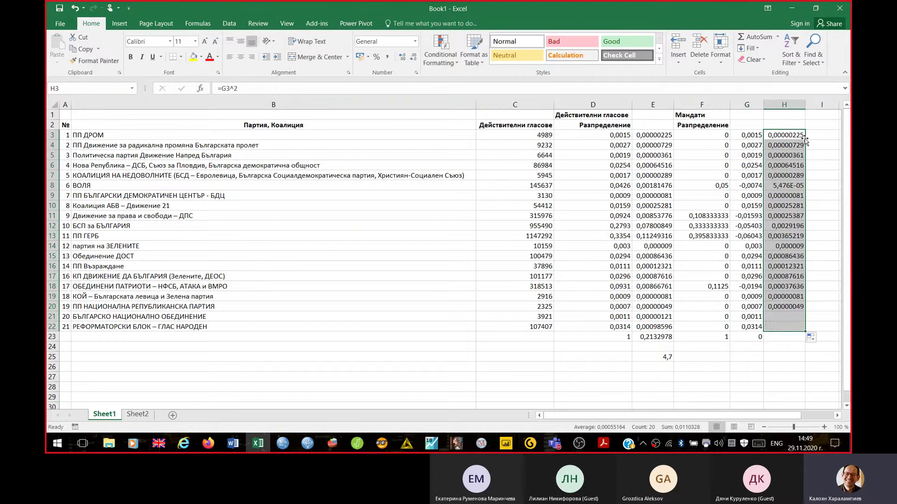
left_click(757, 39)
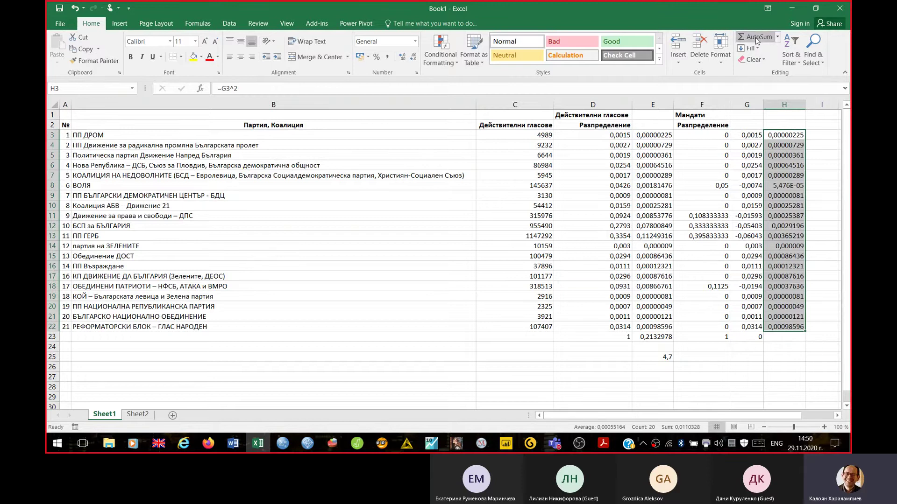
Step: Calculate the Gallagher index in H25 with the formula =SQRT(H23/2)
key("Down")
key("Down")
key("Down")
key("Down")
key("Down")
key("Down")
key("Down")
key("Down")
key("Down")
key("Down")
key("Down")
key("Down")
key("Down")
key("Down")
key("Down")
key("Down")
key("Down")
key("Down")
key("Down")
key("Down")
key("Down")
key("Down")
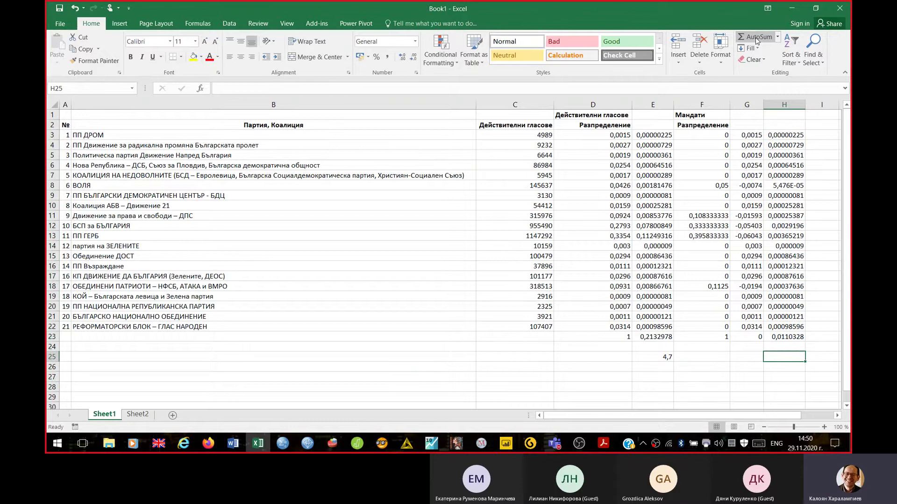
type("=")
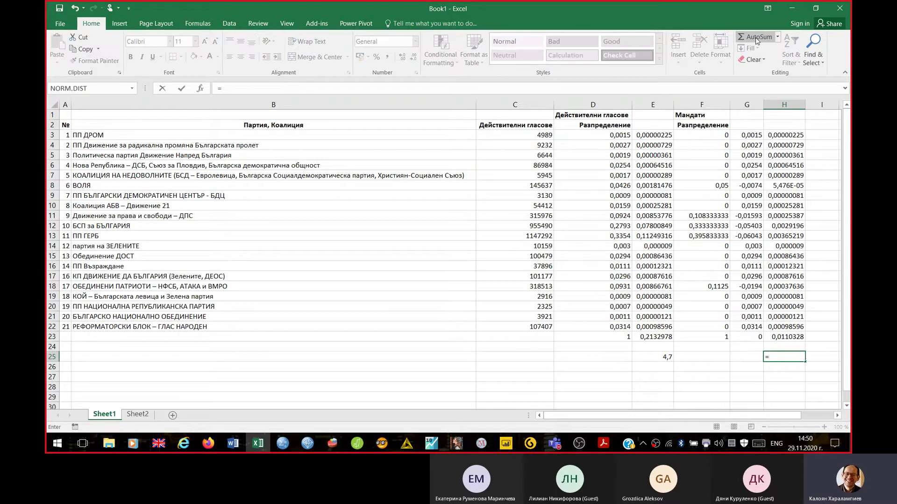
type("sqrt")
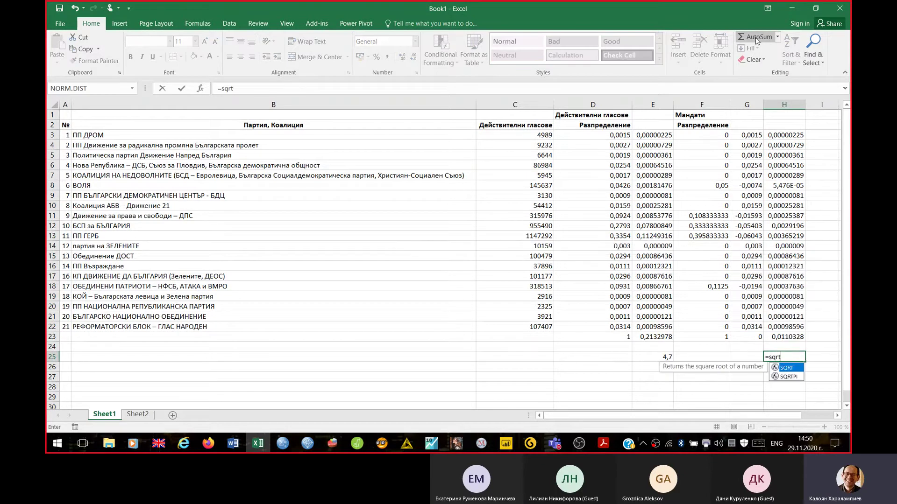
key("Tab")
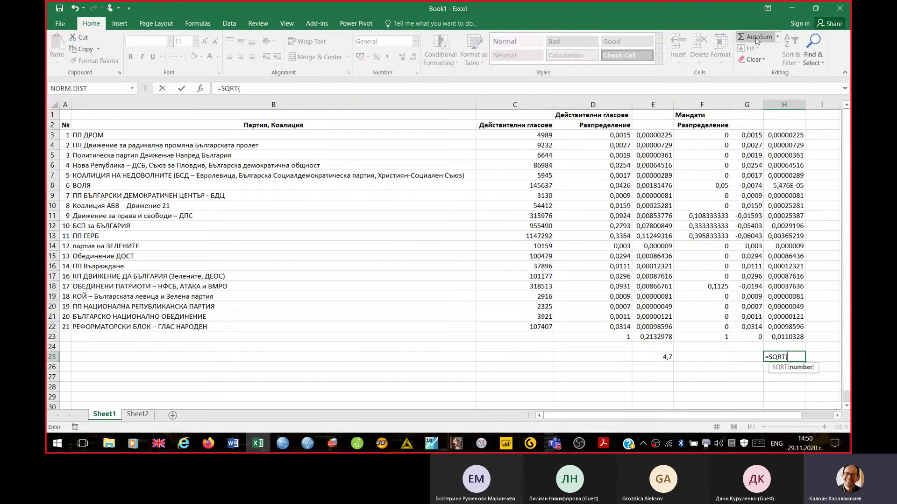
key("Up")
key("Up")
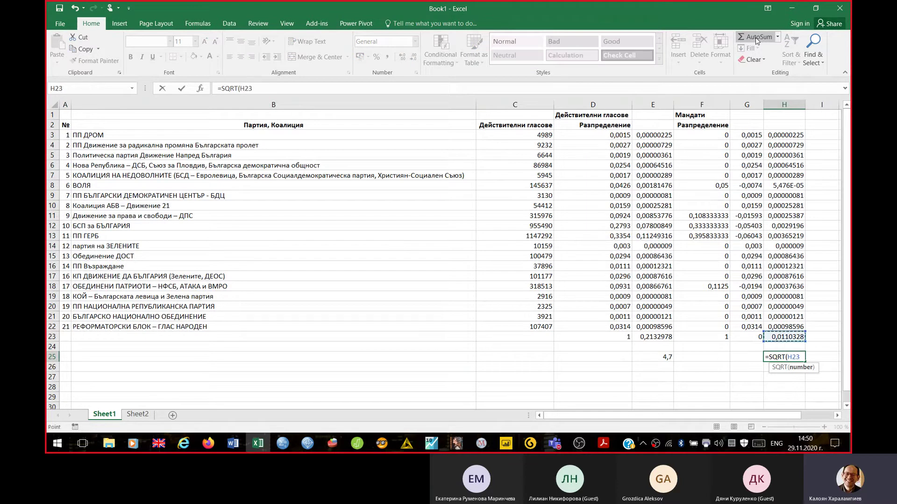
type("/2)")
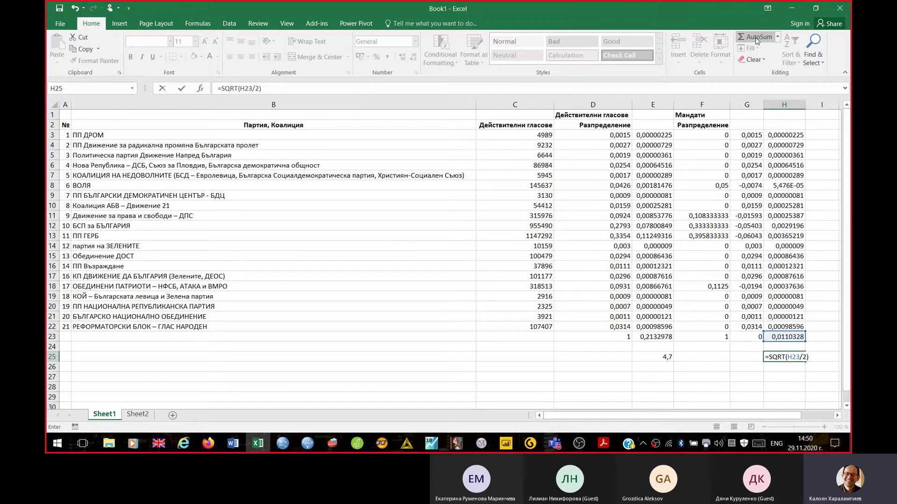
key("ctrl+Return")
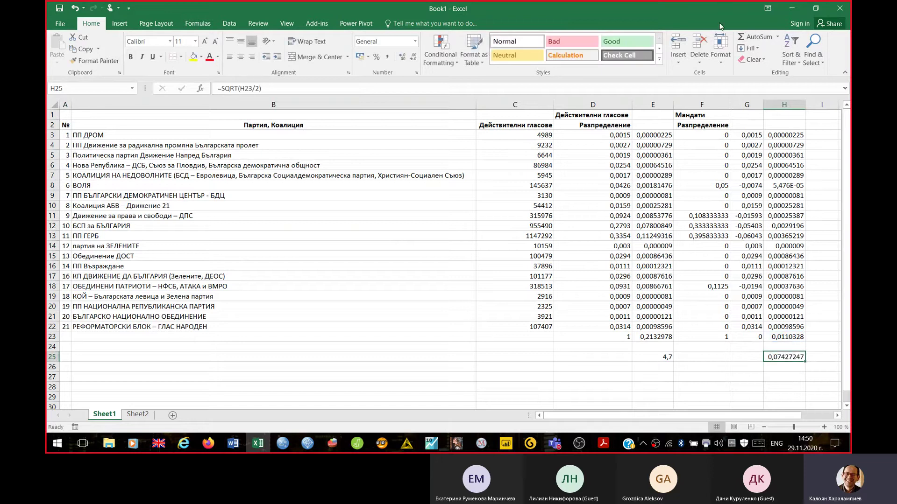
Step: Reduce the displayed precision of the index in H25 to three decimal places
left_click(414, 57)
left_click(414, 57)
left_click(413, 57)
left_click(414, 57)
left_click(418, 58)
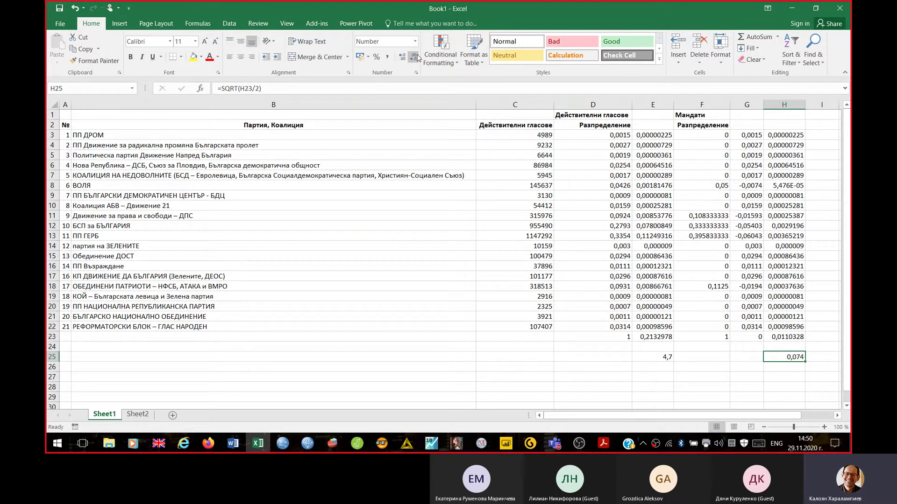
Step: Switch to the Word document Индекси за политическите процеси.docx and copy the whole Gallagher index equation
left_click(240, 442)
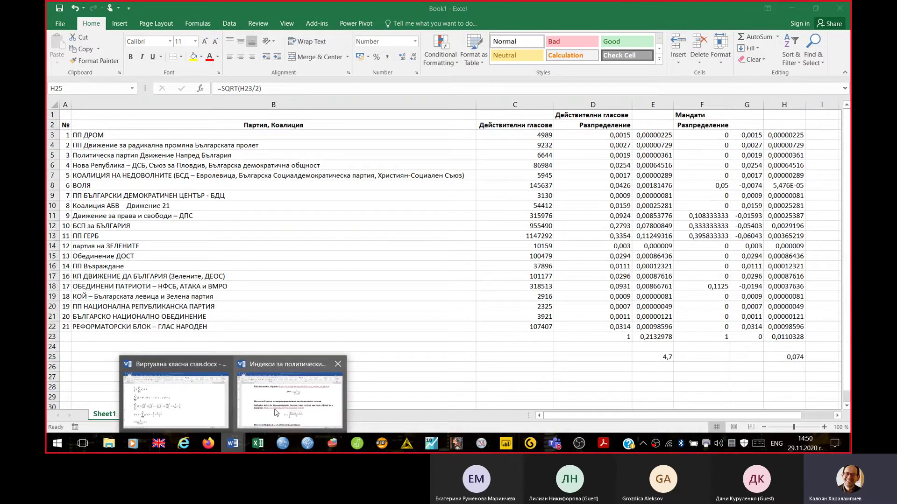
left_click(276, 412)
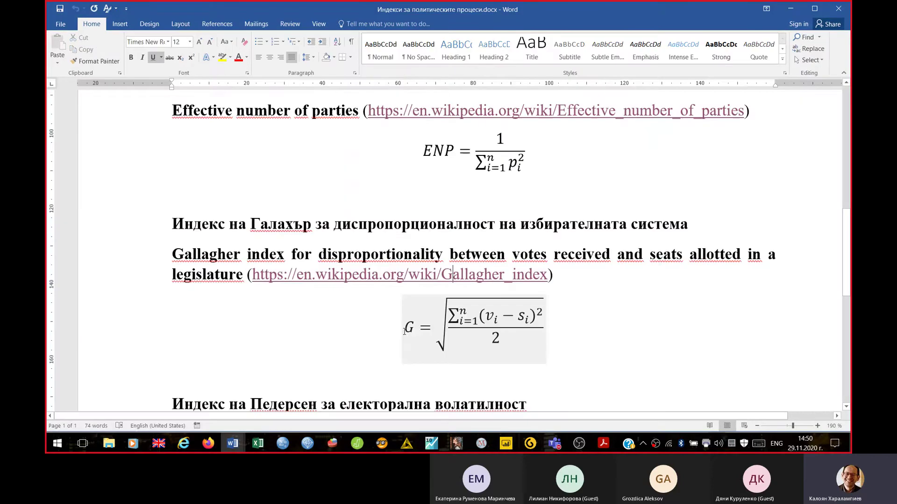
left_click(404, 331)
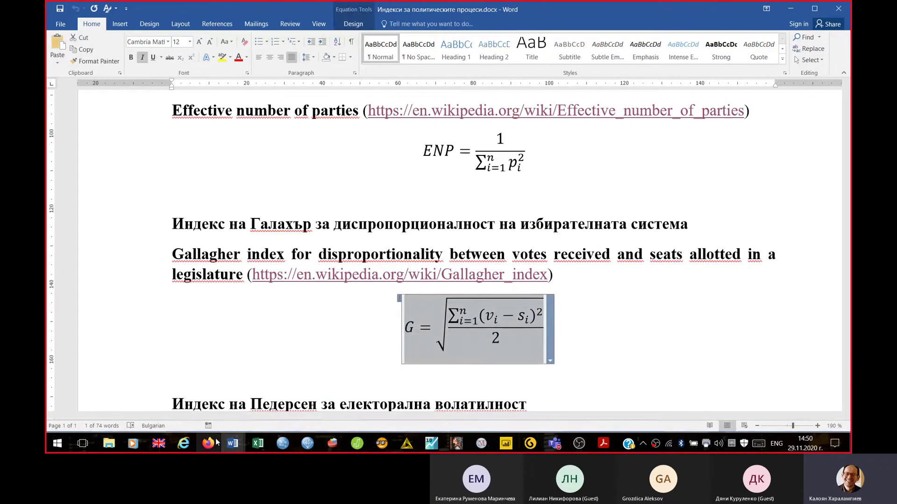
Step: Paste the Gallagher equation on a new line below the last inequality at the end of Виртуална класна стая.docx
mouse_move(230, 447)
left_click(182, 392)
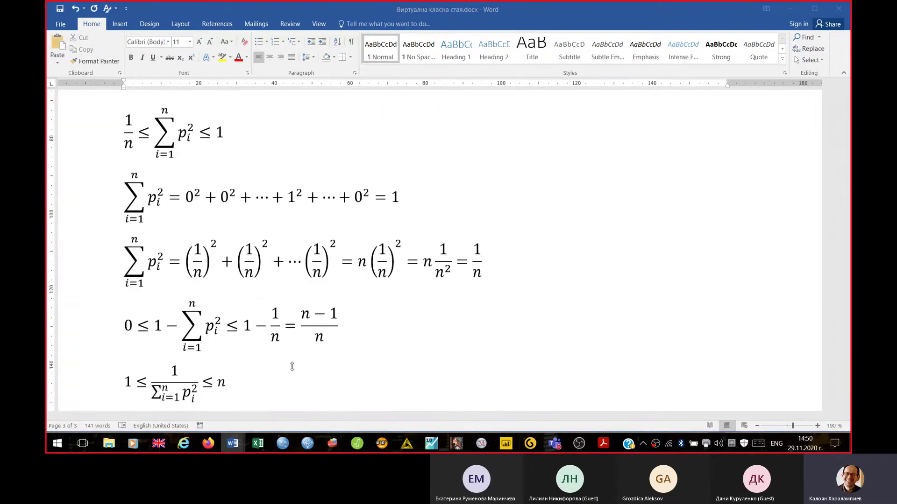
scroll(333, 365, "down", 5)
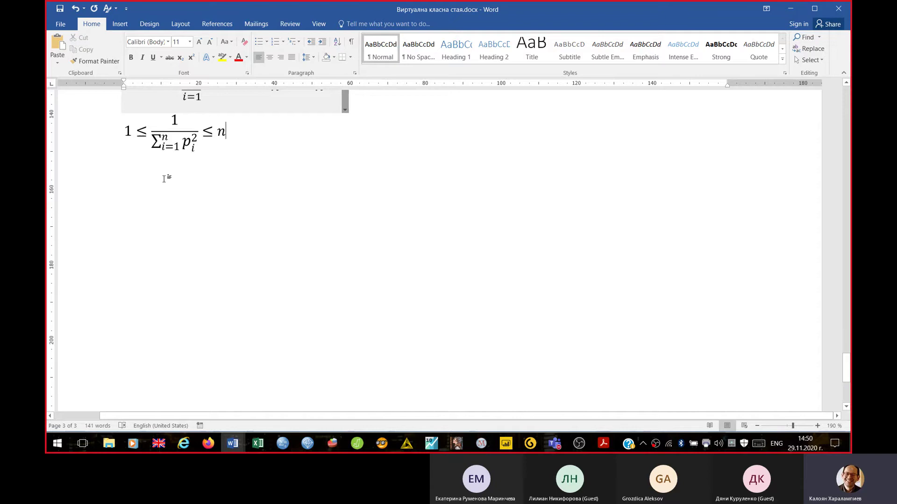
left_click(164, 179)
key("End")
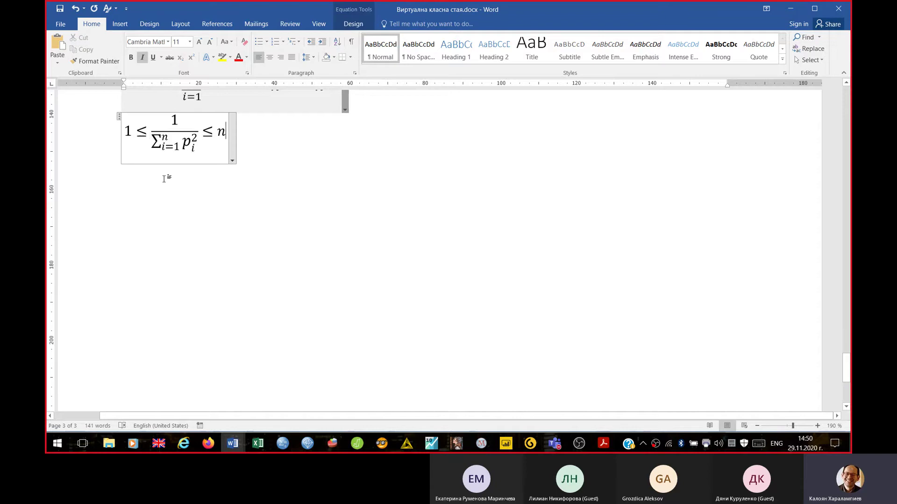
key("Right")
key("Return")
key("Return")
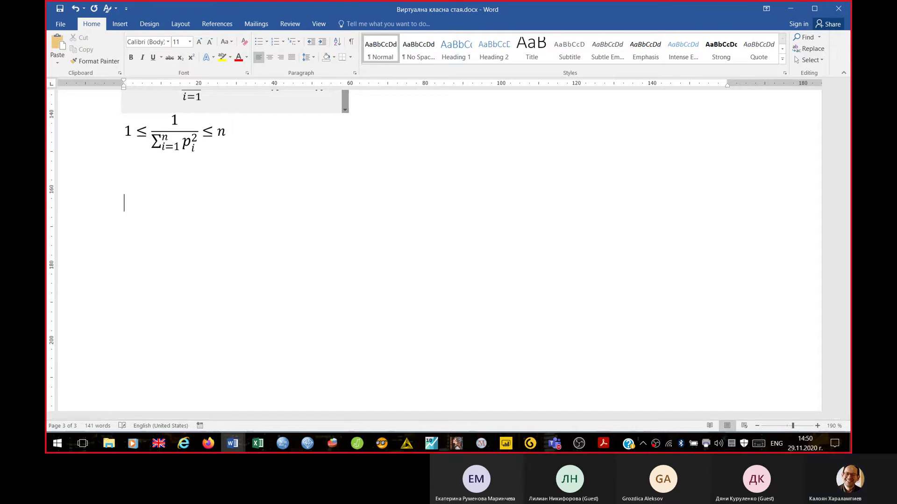
key("ctrl+v")
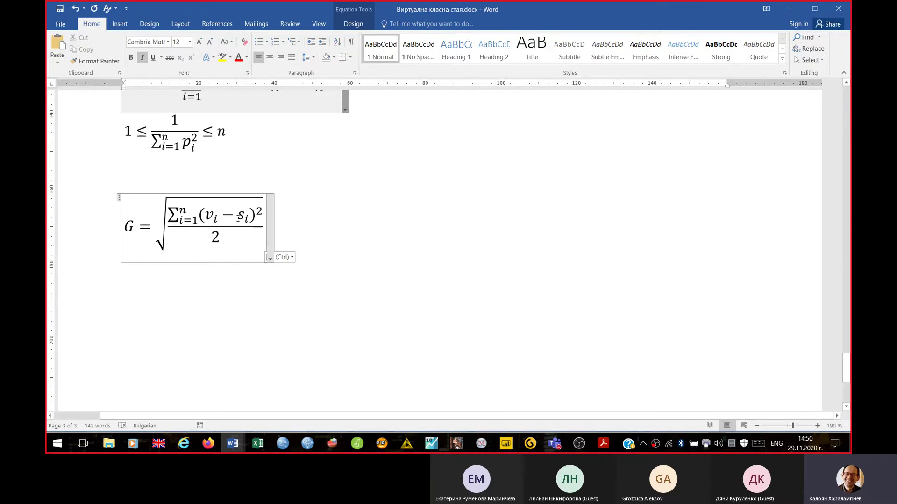
Step: Remove "G =" from the pasted equation and replace the 2 in its denominator with n
left_click(153, 226)
key("BackSpace")
key("BackSpace")
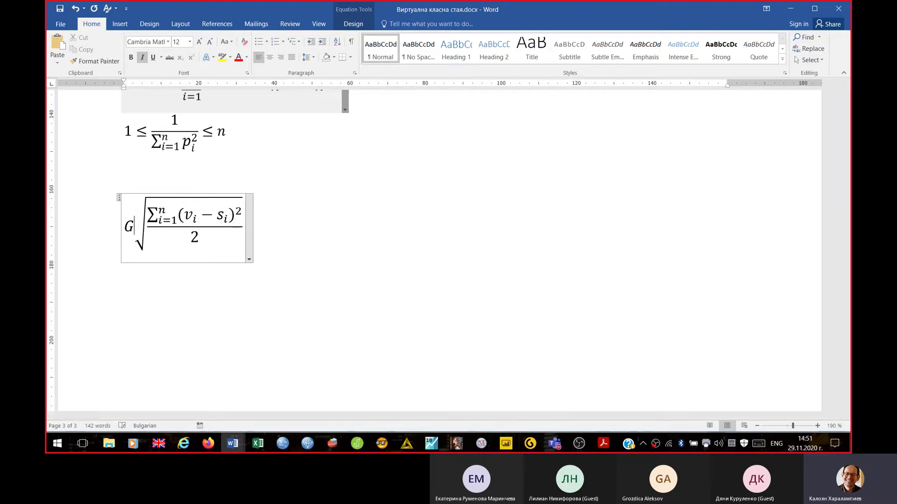
double_click(192, 238)
key("BackSpace")
type("n")
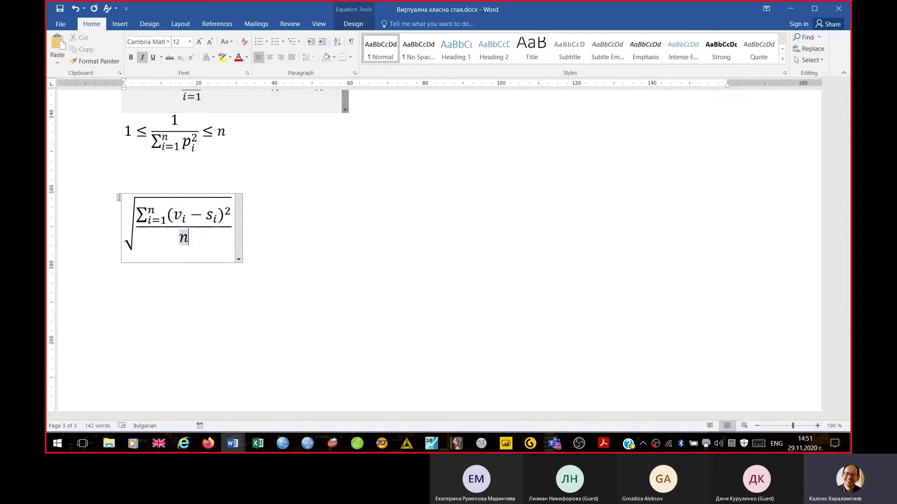
Step: Switch to the Excel workbook and enter =SQRT(H23/20) in H27
left_click(257, 444)
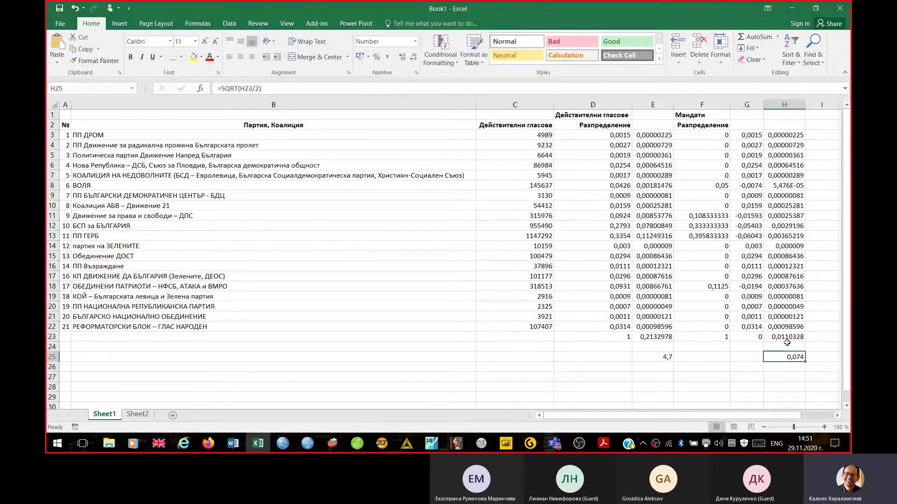
left_click(786, 375)
type("=")
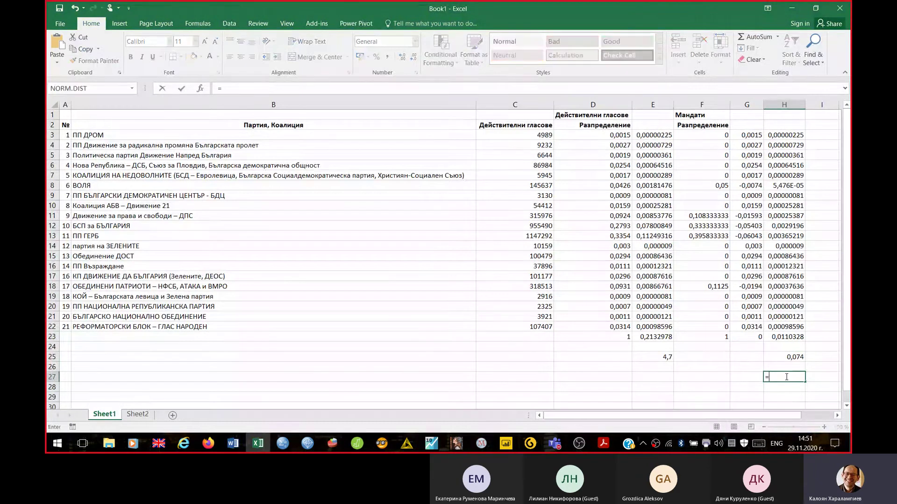
type("SQRT(")
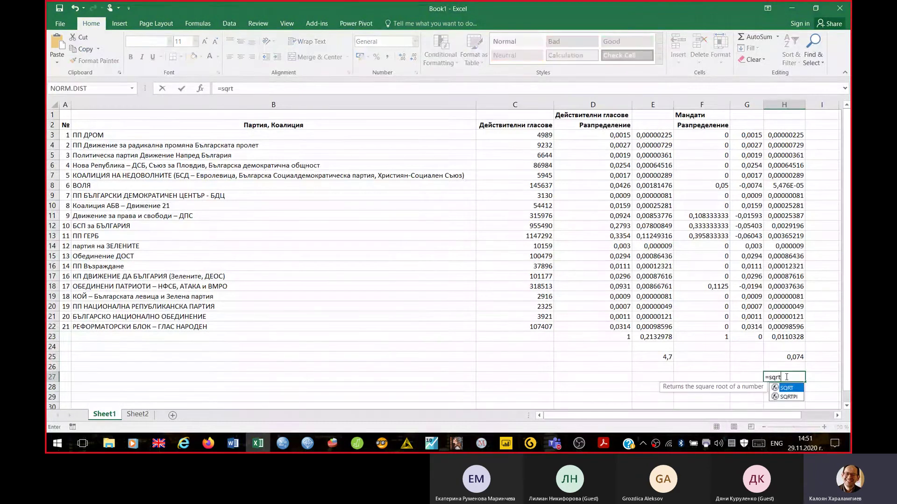
key("Up")
key("Up")
key("Up")
key("Up")
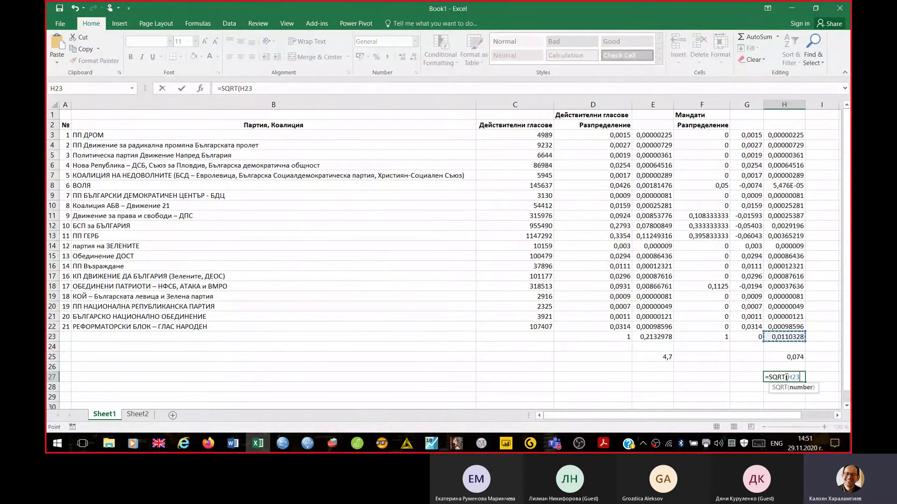
type("/20")
type(")")
key("Return")
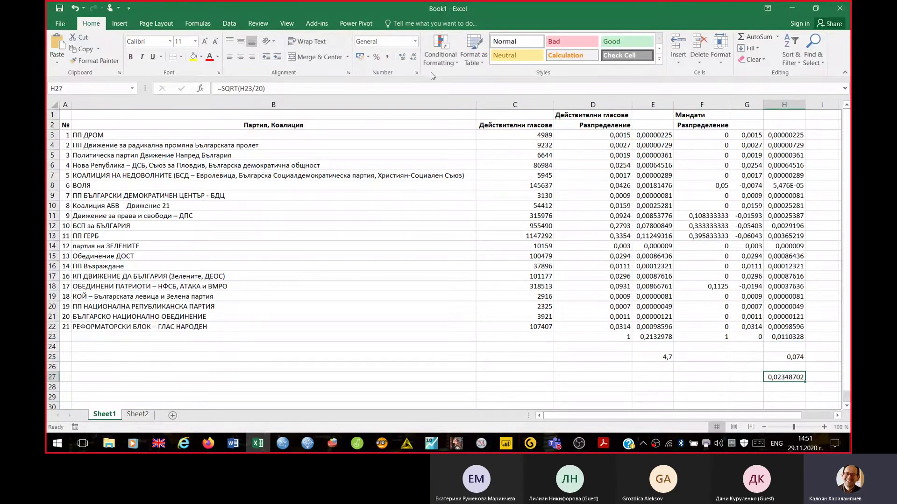
Step: Reduce the displayed precision of H27 to three decimal places
left_click(414, 56)
left_click(414, 57)
left_click(413, 57)
left_click(413, 57)
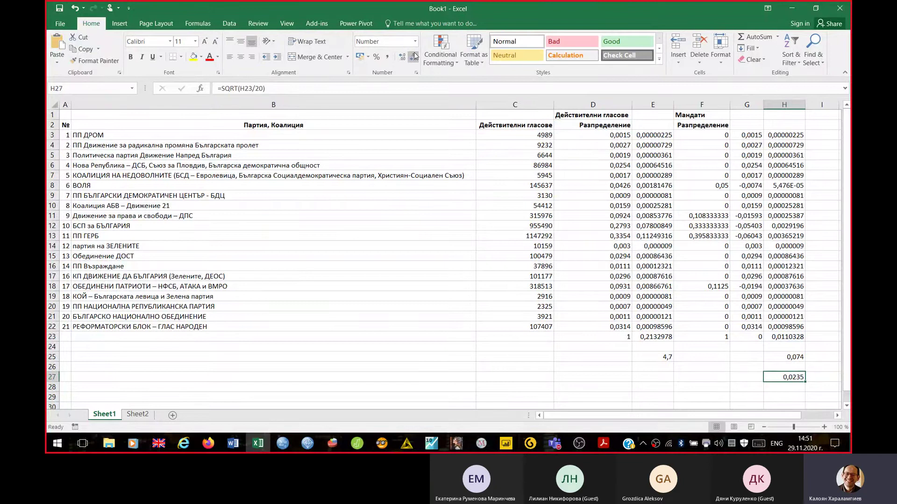
left_click(414, 57)
Step: Compare the modified equation in Виртуална класна стая.docx with the vote shares and the H27 formula in the Excel workbook
left_click(267, 444)
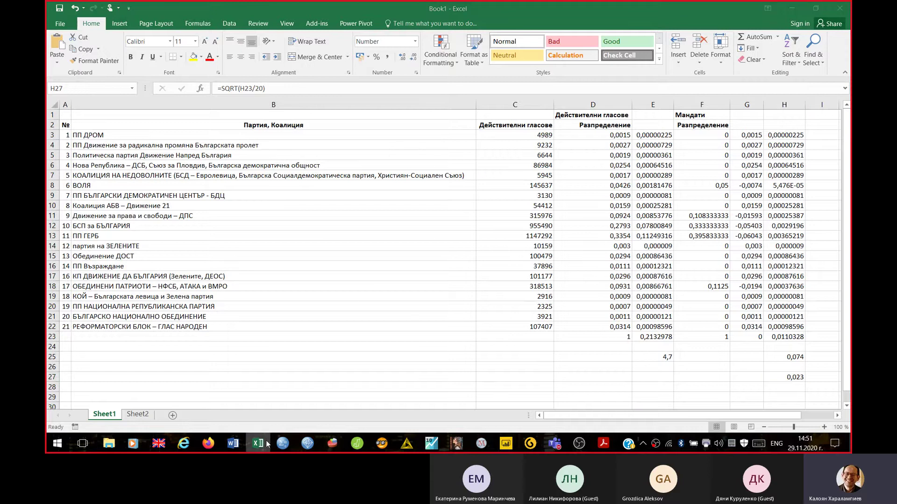
left_click(285, 240)
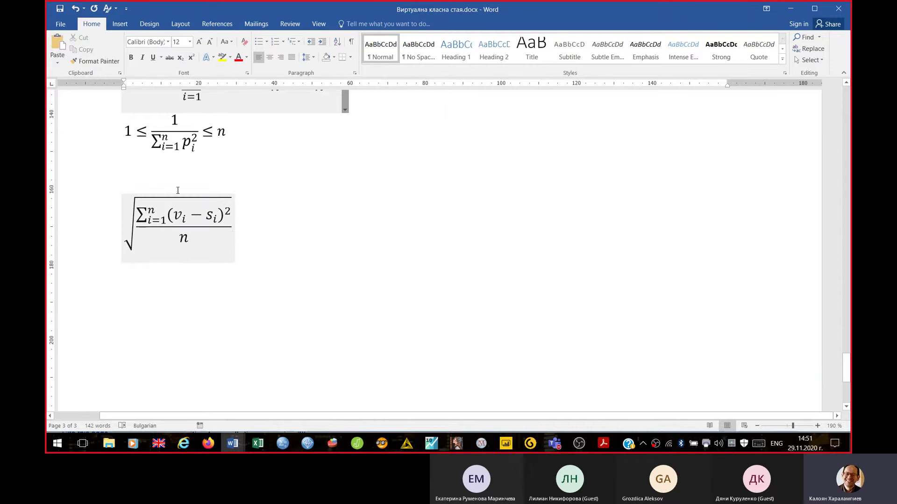
left_click(258, 443)
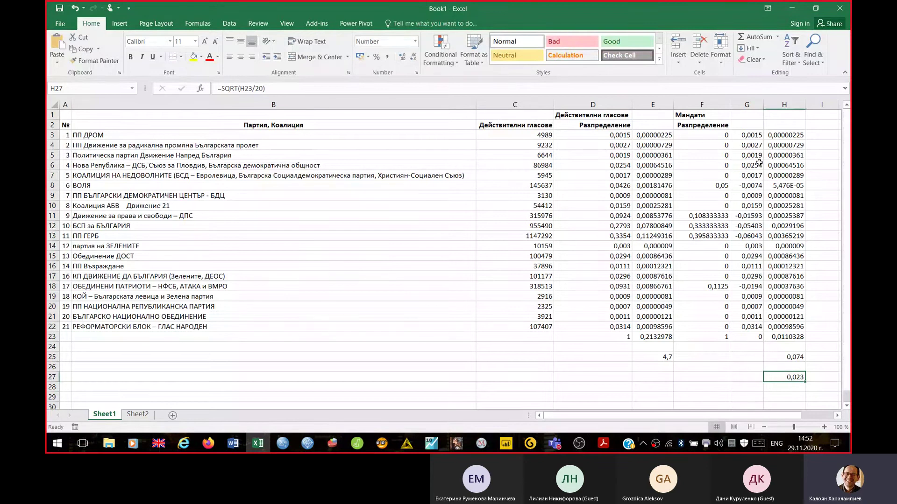
left_click(614, 133)
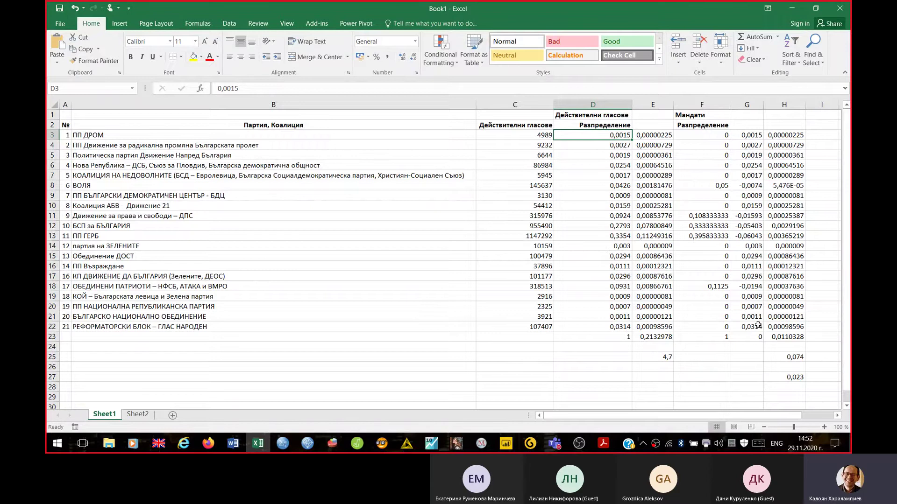
left_click(781, 377)
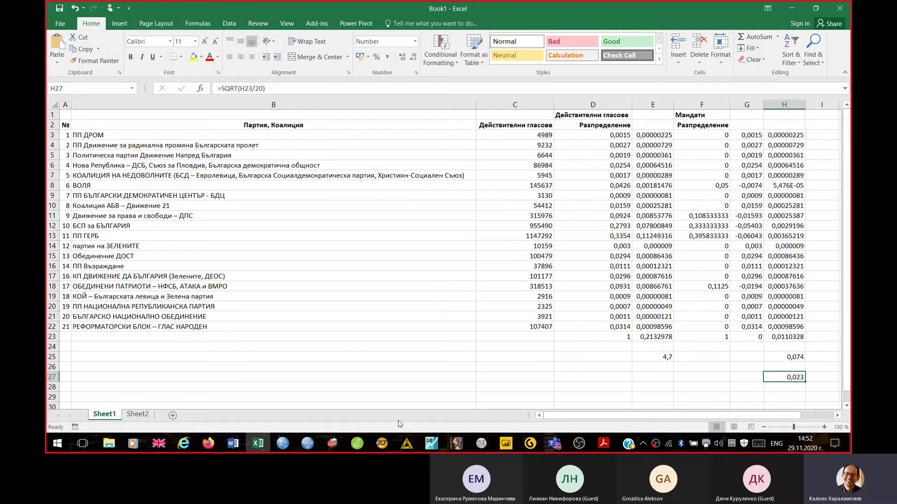
Step: Switch to Firefox and view the Trend survey chart on how Bulgarians rate the work of parliament
left_click(238, 442)
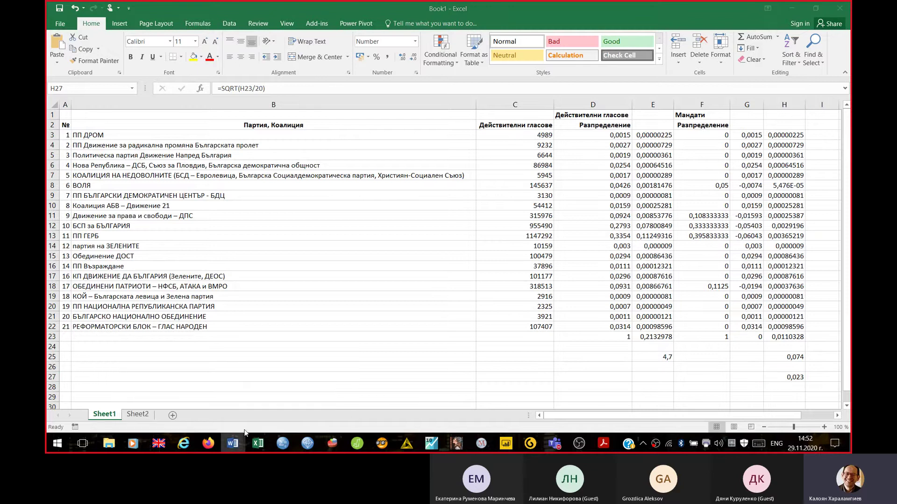
mouse_move(239, 442)
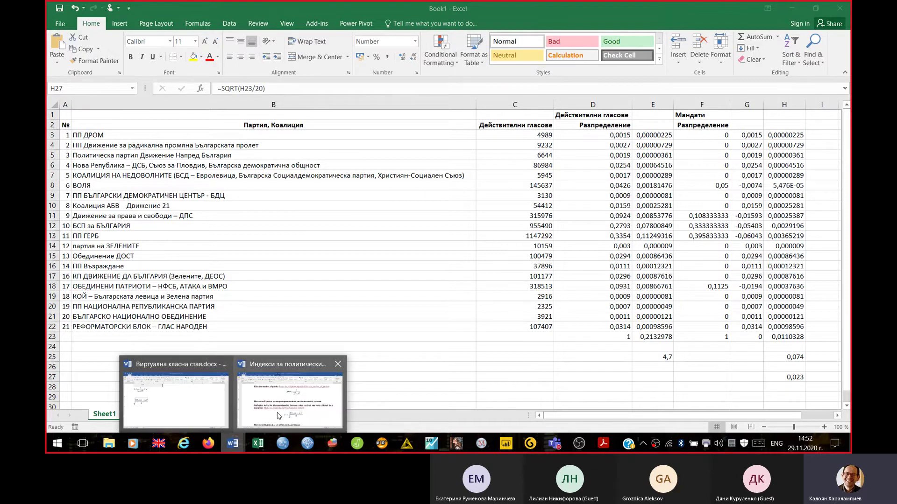
mouse_move(277, 416)
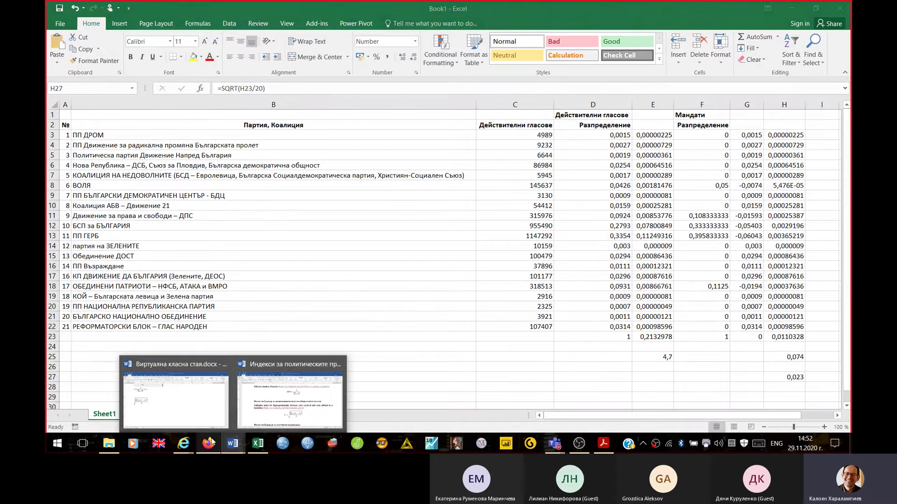
left_click(211, 441)
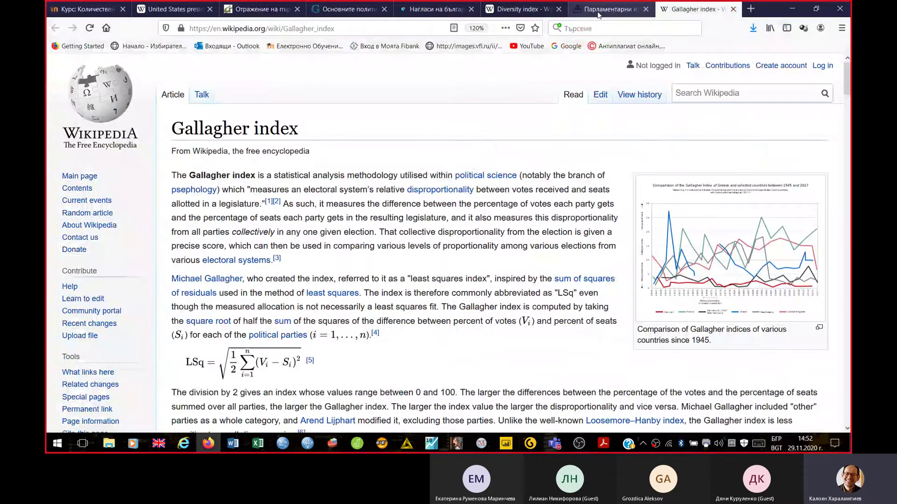
left_click(436, 10)
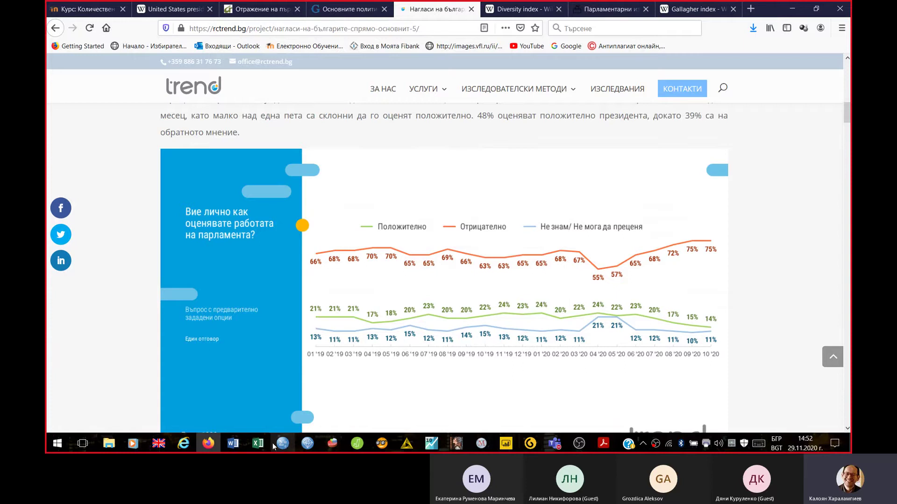
Step: Return to Excel and examine the vote-seat differences of the seat-winning parties in G8, G11, G12, G13 and G18
left_click(258, 444)
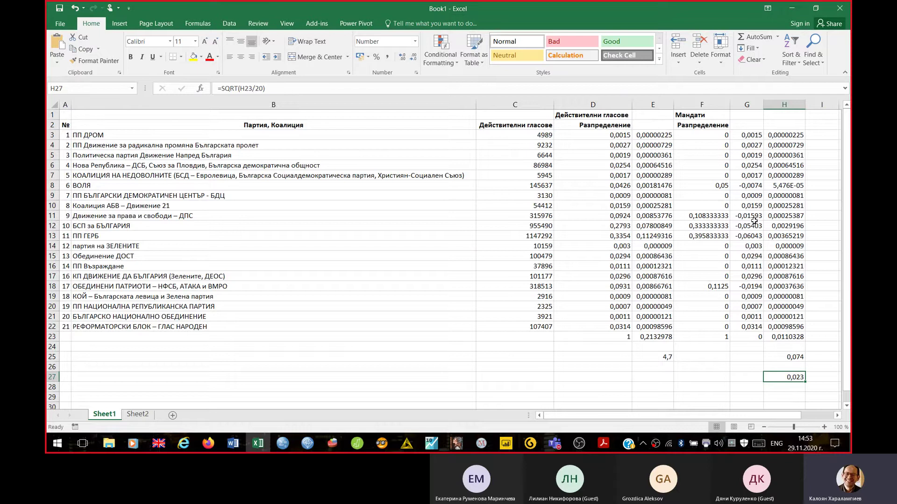
left_click(746, 187)
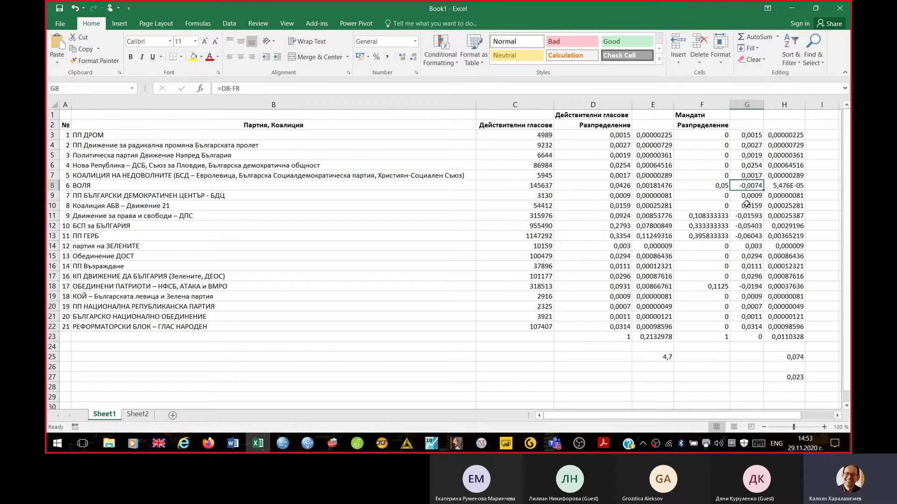
left_click(749, 216)
left_click(751, 226)
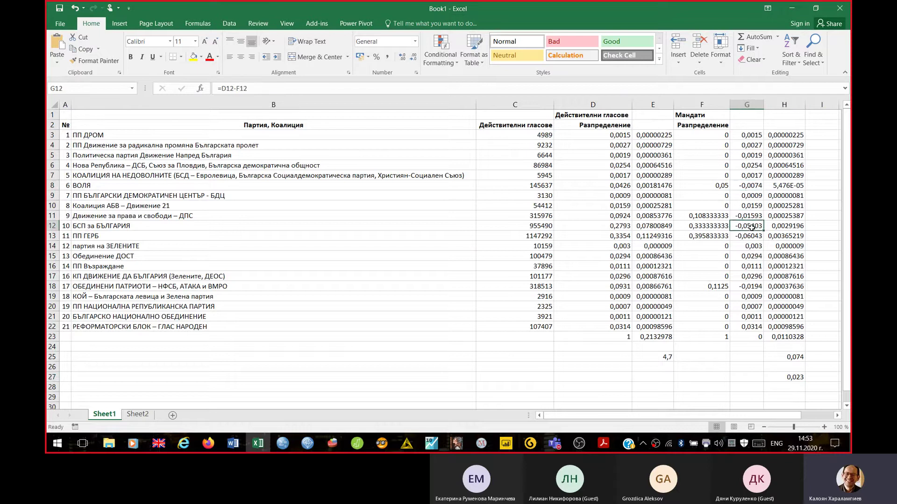
left_click(753, 237)
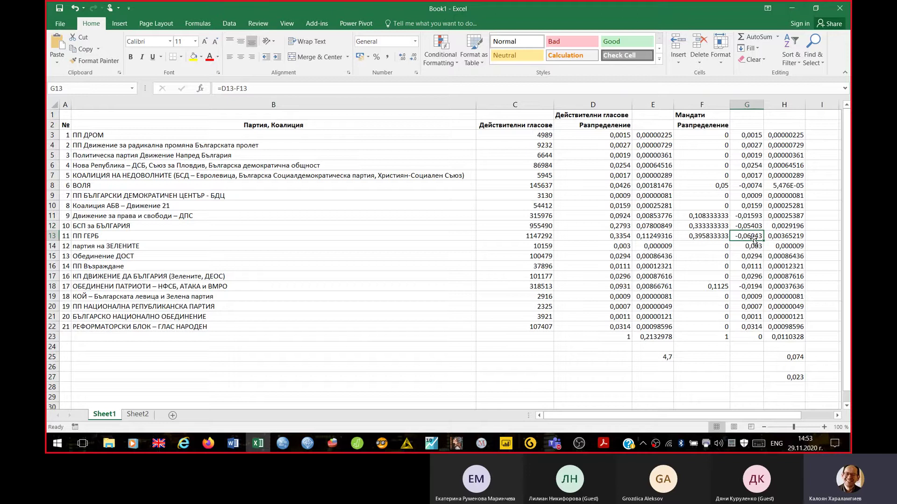
left_click(754, 290)
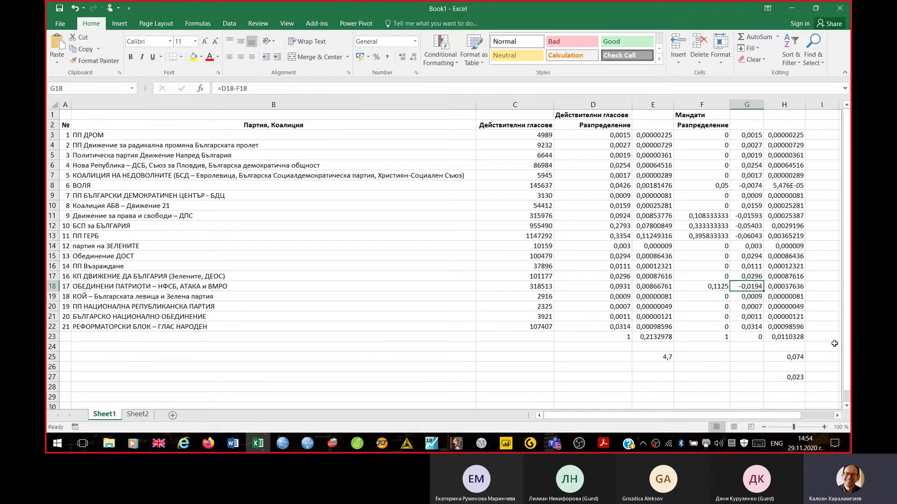
Step: Switch to Виртуална класна стая.docx and insert a ≤ sign in front of the square root in the last equation
left_click(242, 442)
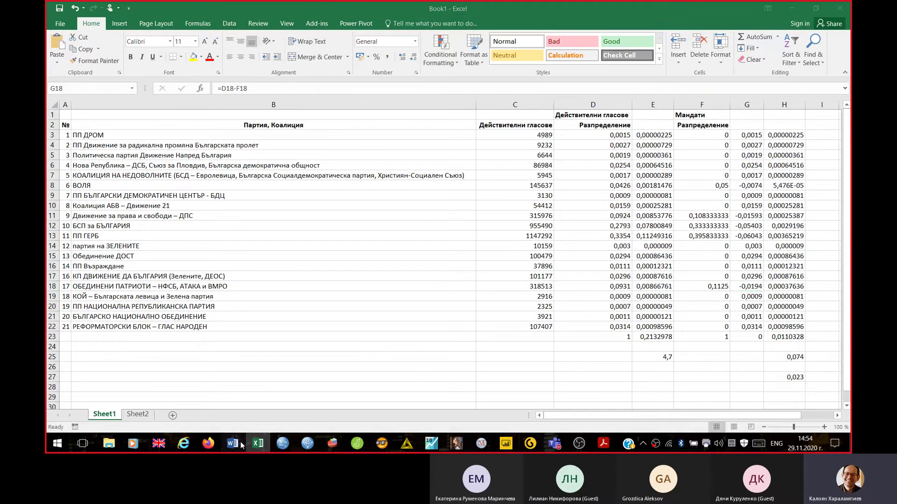
left_click(176, 407)
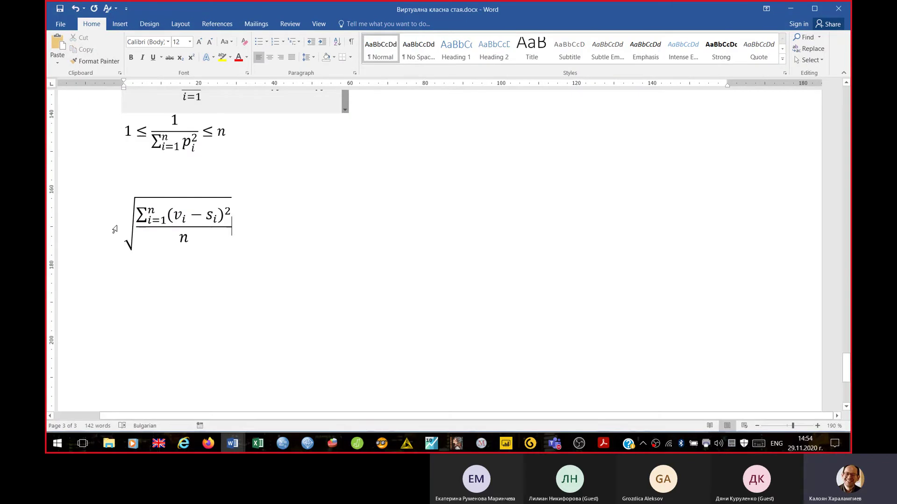
left_click(185, 258)
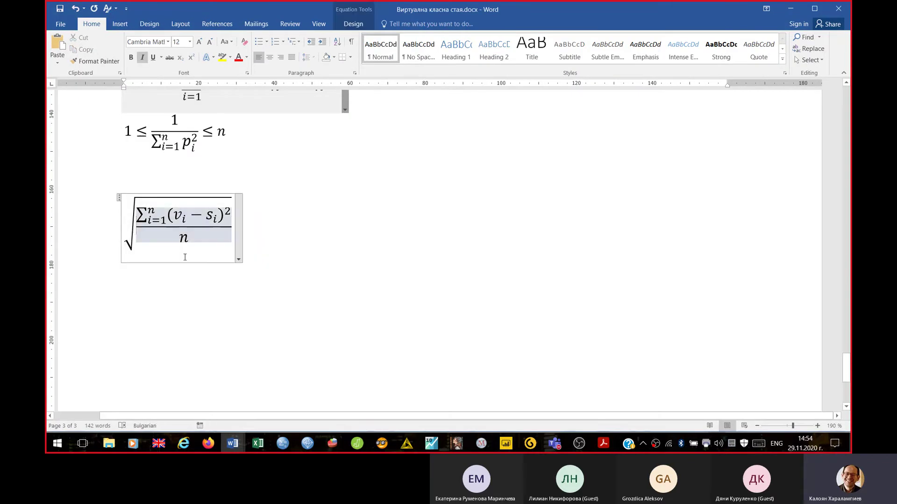
key("Home")
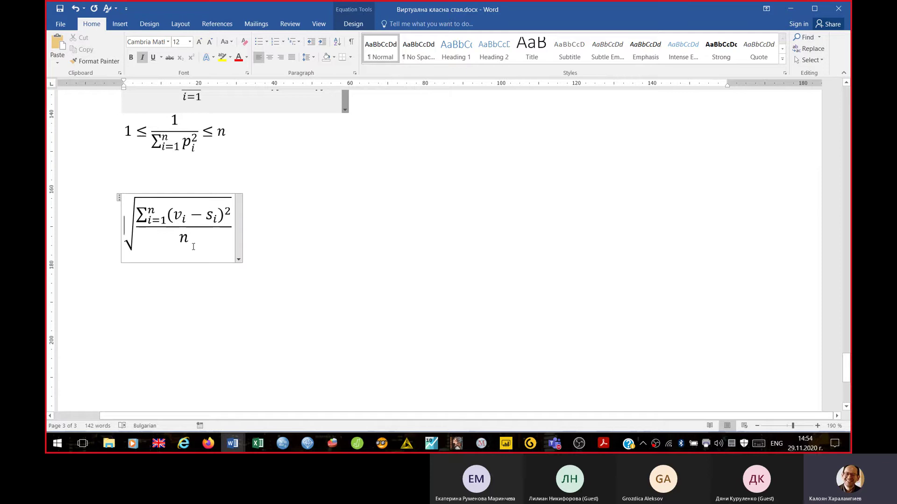
left_click(354, 24)
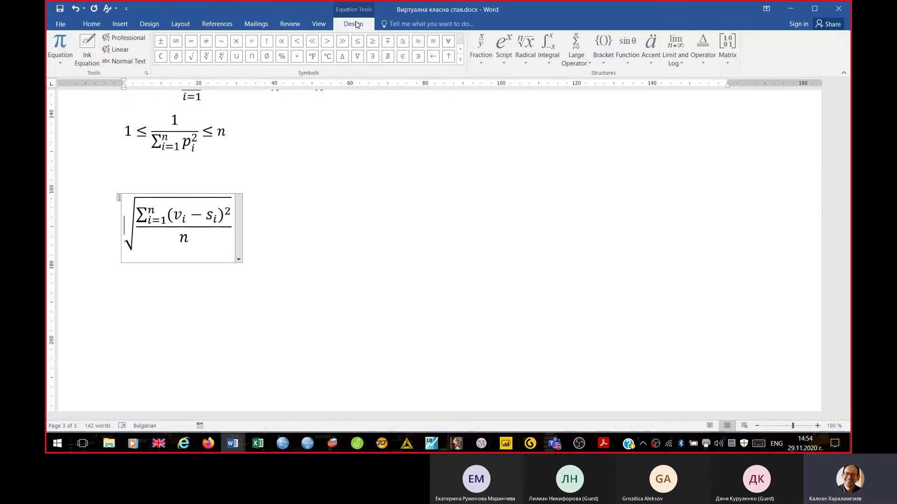
left_click(357, 42)
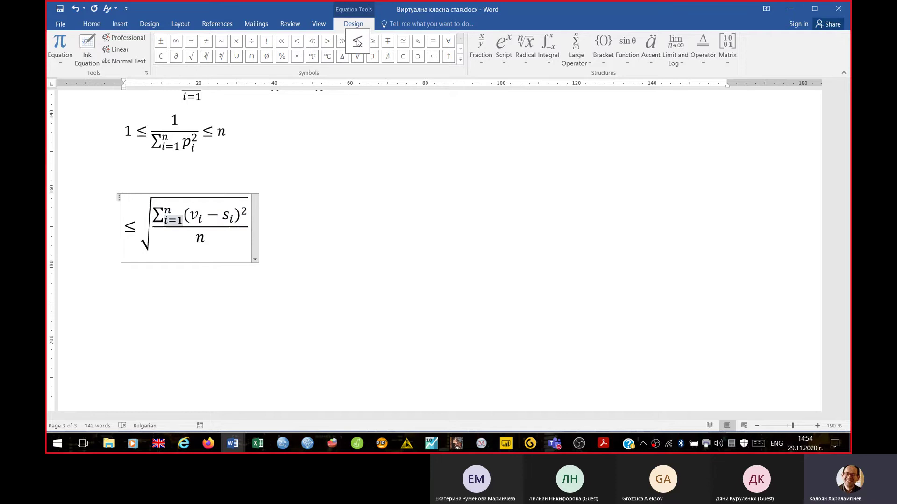
Step: Add a ≤ sign after the square root at the end of the same equation
key("Right")
key("Right")
key("Right")
key("Right")
key("Right")
key("Right")
key("Right")
key("shift+Right")
key("shift+Right")
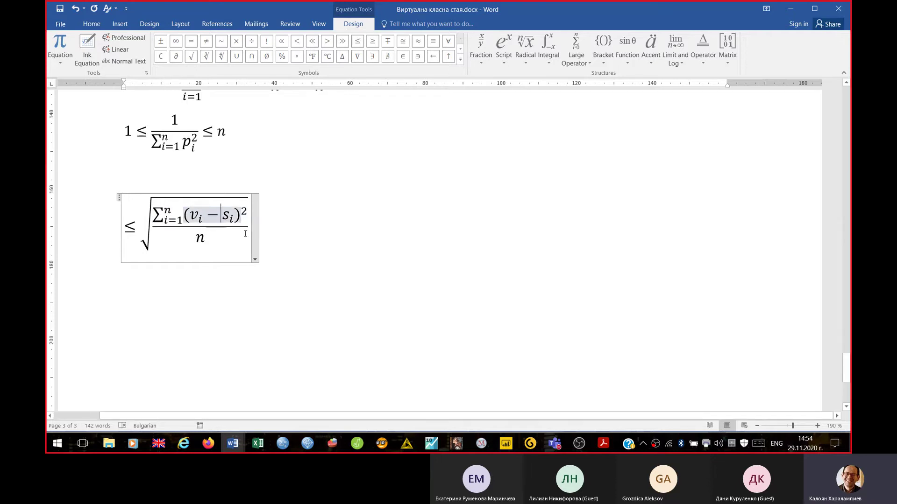
left_click(286, 254)
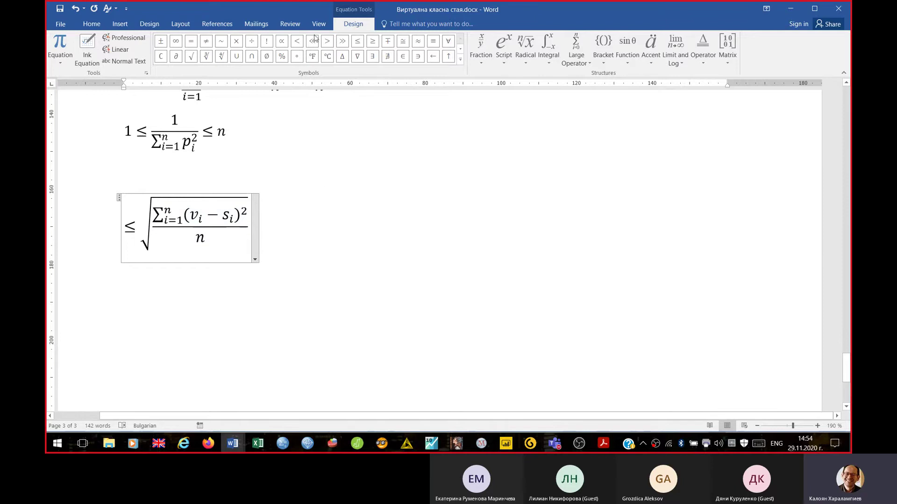
left_click(358, 41)
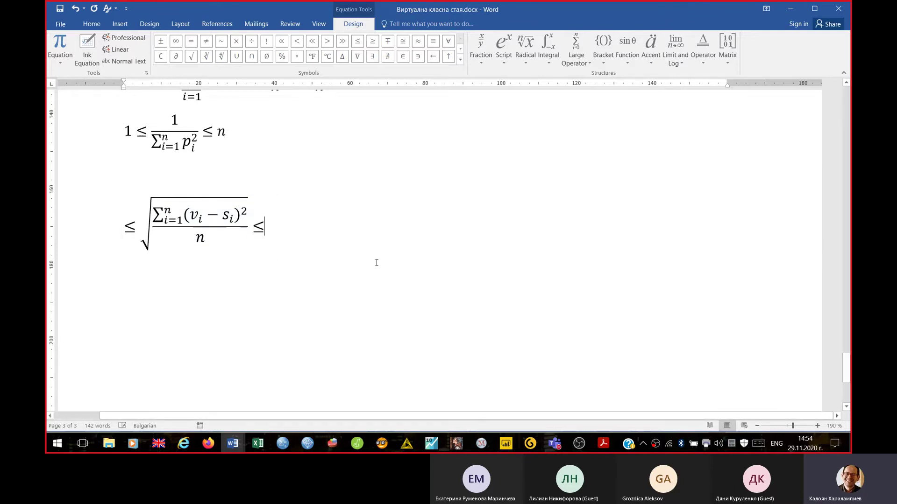
left_click(376, 262)
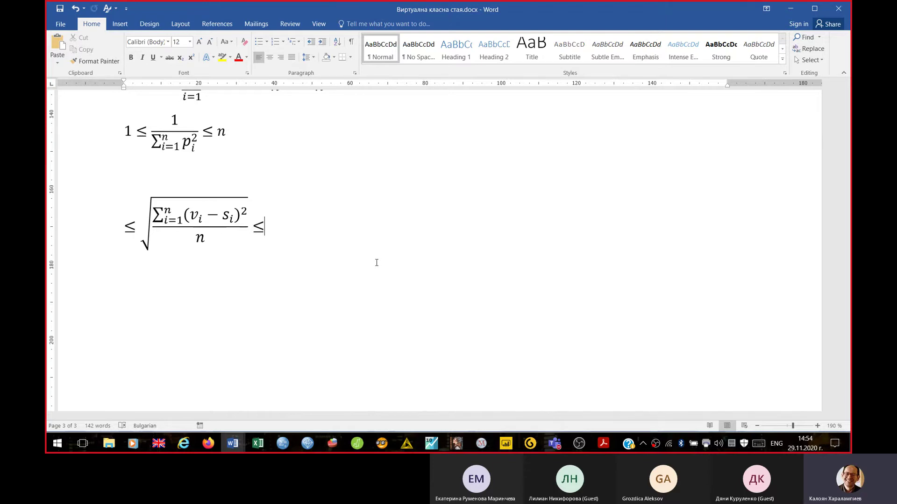
Step: Enter 0 as the lower bound at the start of the inequality and place the cursor at its end
key("Left")
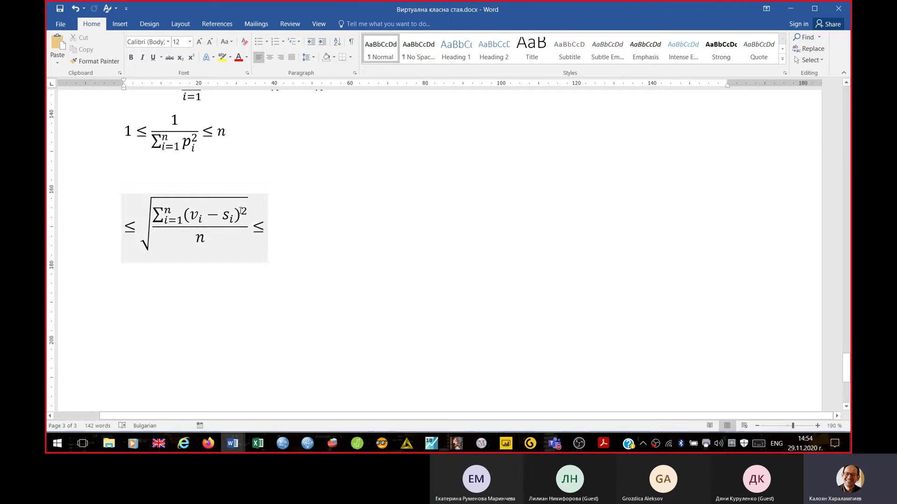
key("Home")
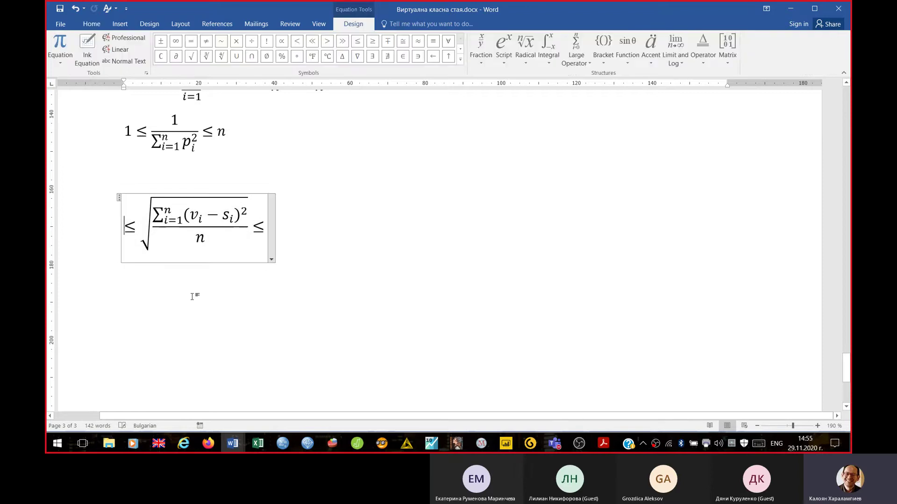
type("0")
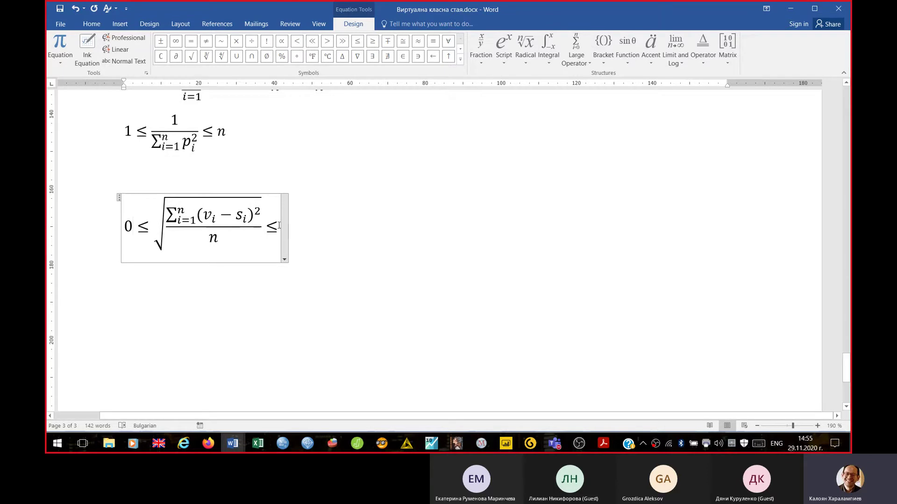
key("End")
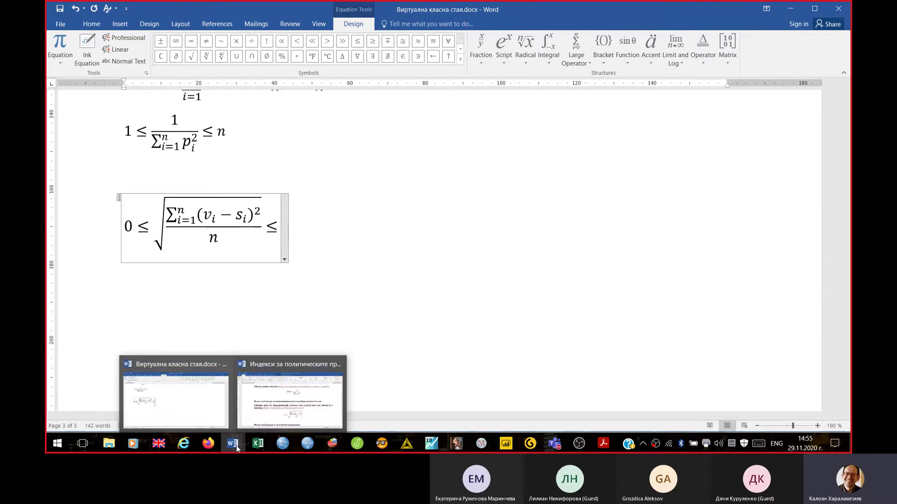
Step: Switch to Excel to review the vote and seat differences, and consult the Gallagher formula in Индекси за политическите процеси.docx
left_click(258, 443)
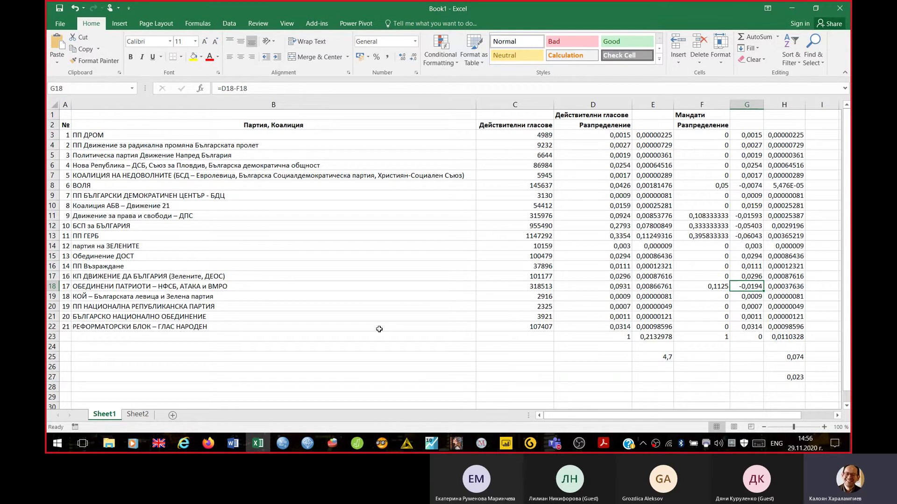
left_click(234, 443)
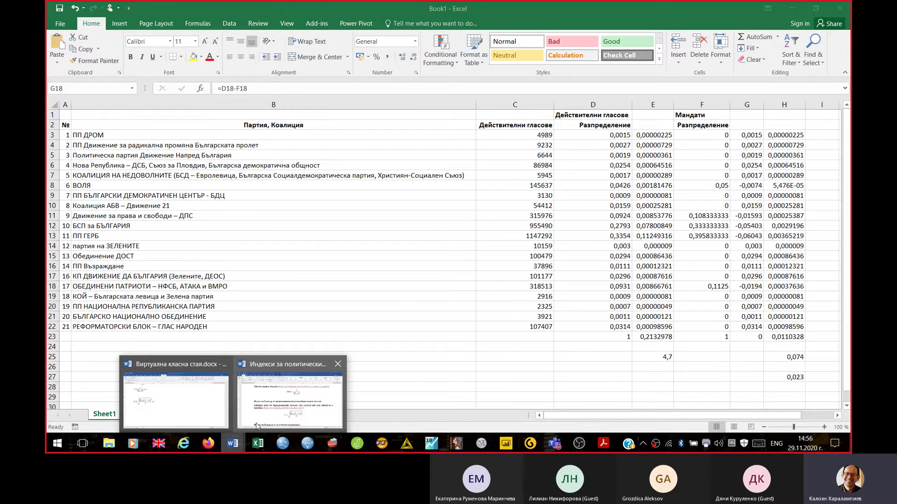
left_click(272, 416)
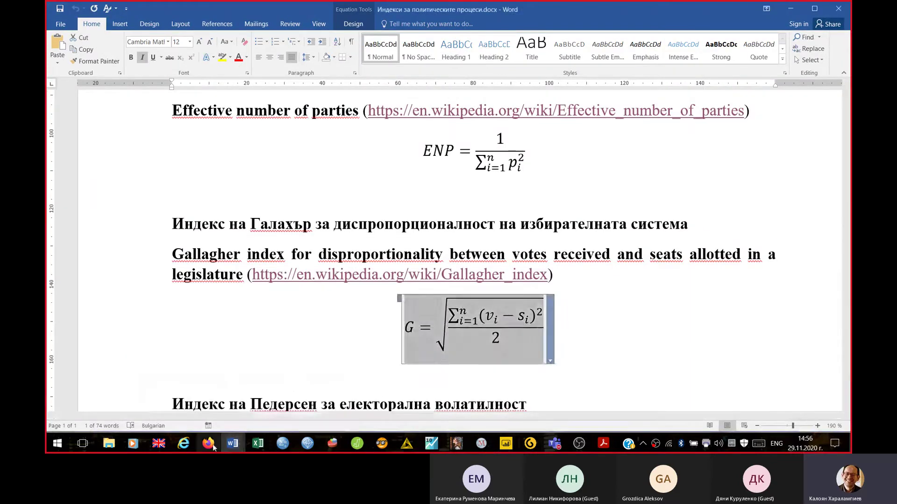
Step: Return to Виртуална класна стая.docx and paste a copy of the inequality's square-root expression on a new line below it
left_click(232, 444)
left_click(190, 425)
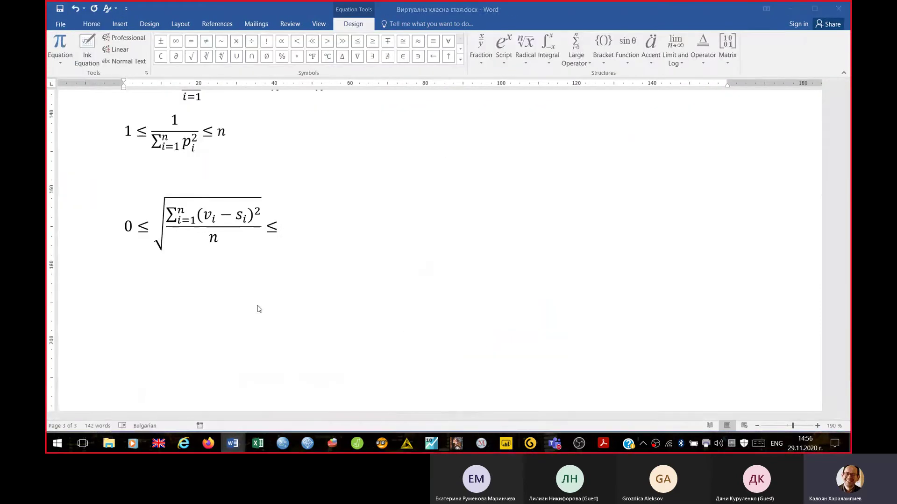
left_click(154, 241)
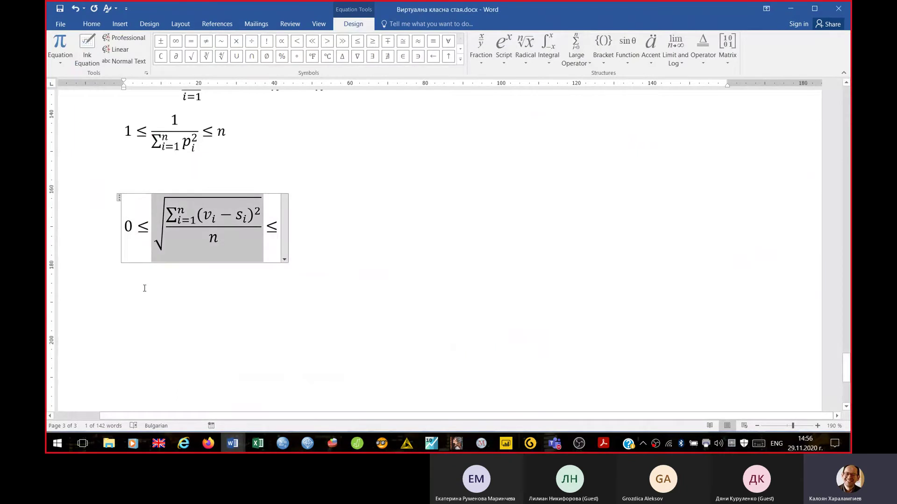
key("Left")
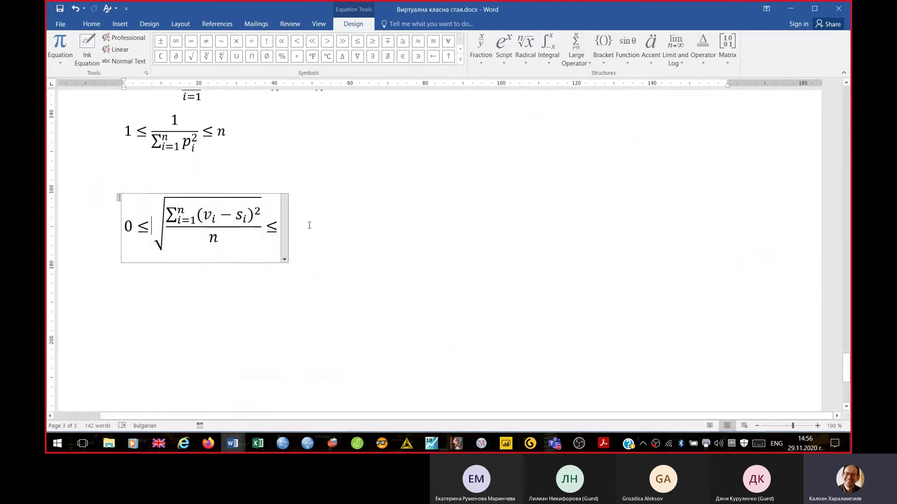
key("Down")
key("Return")
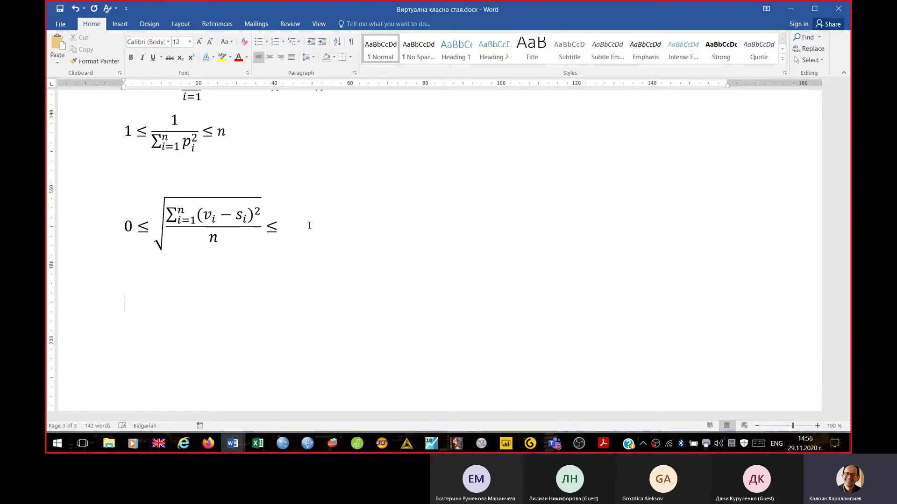
key("ctrl+v")
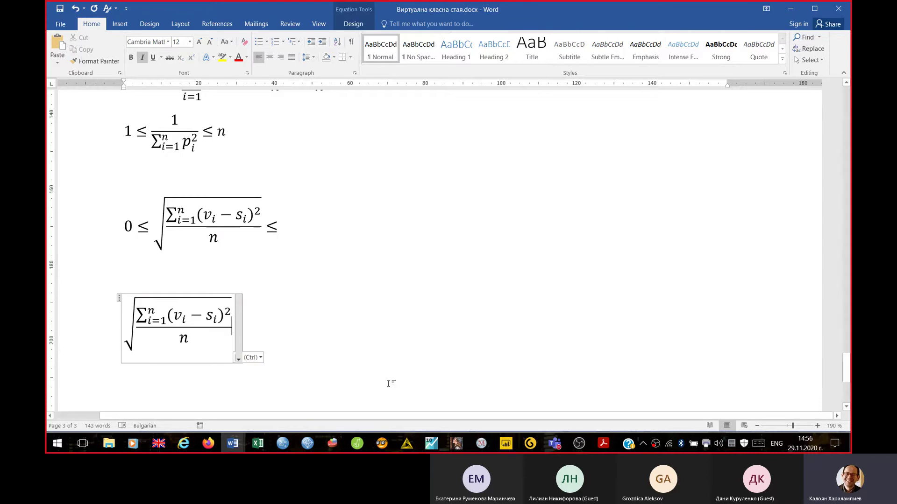
Step: Extend the copied expression with an equals sign and a square root containing a stacked fraction with denominator n
type("=")
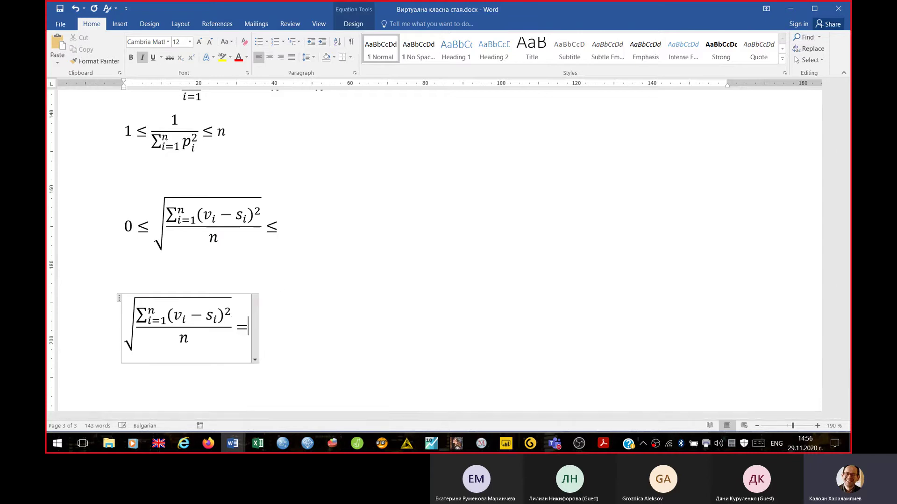
left_click(358, 28)
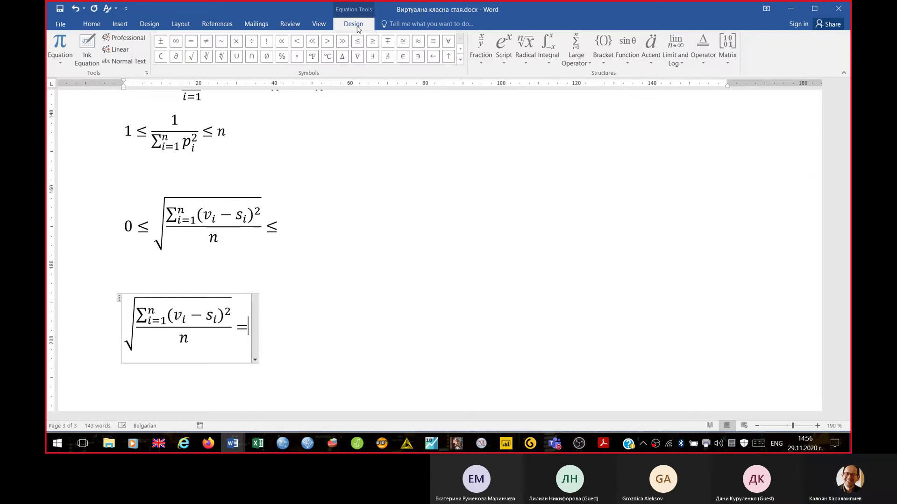
left_click(536, 47)
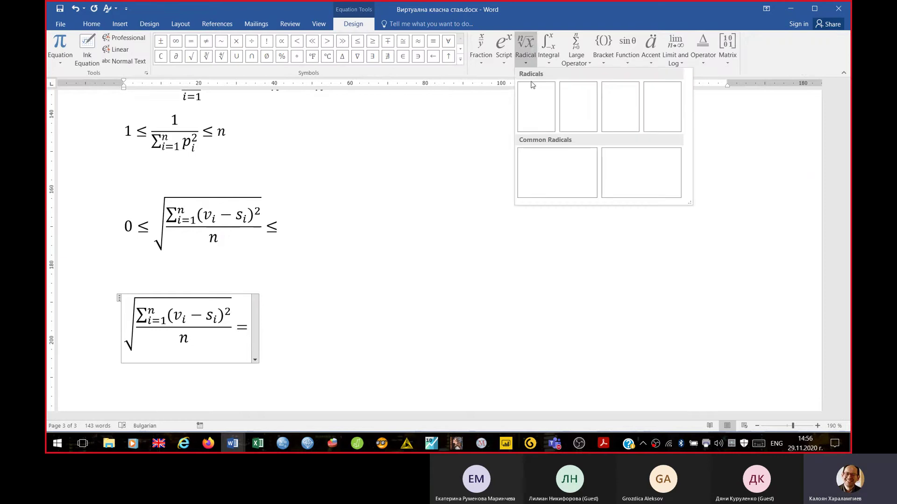
left_click(536, 118)
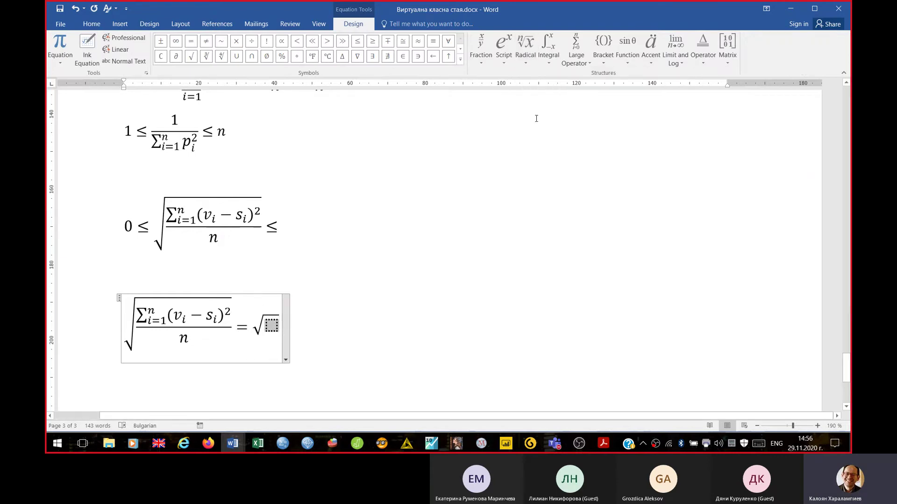
left_click(480, 46)
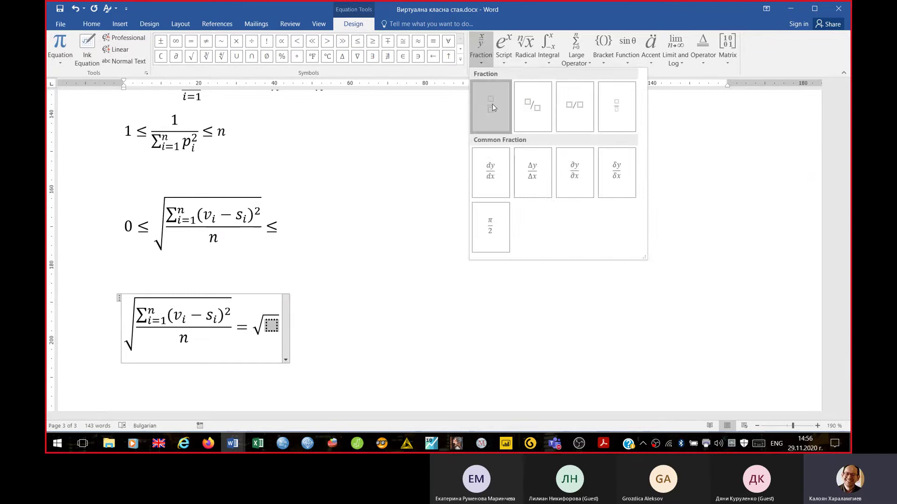
left_click(492, 107)
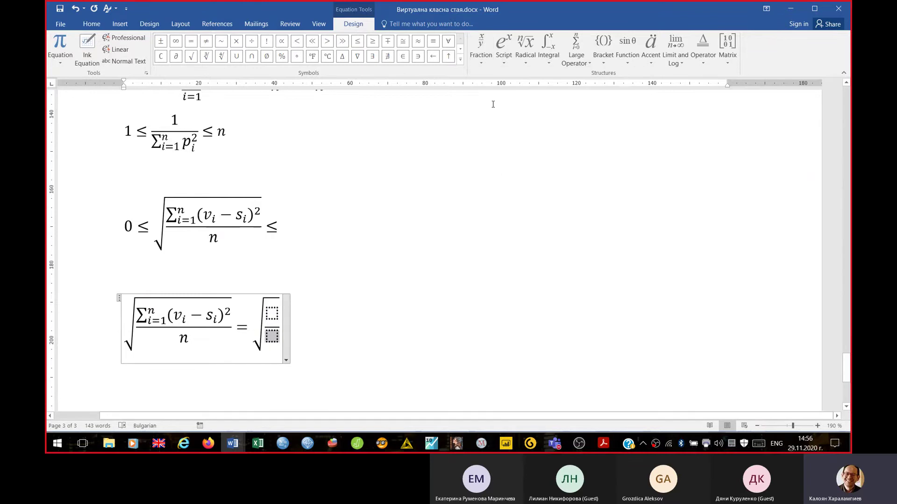
type("n")
key("Up")
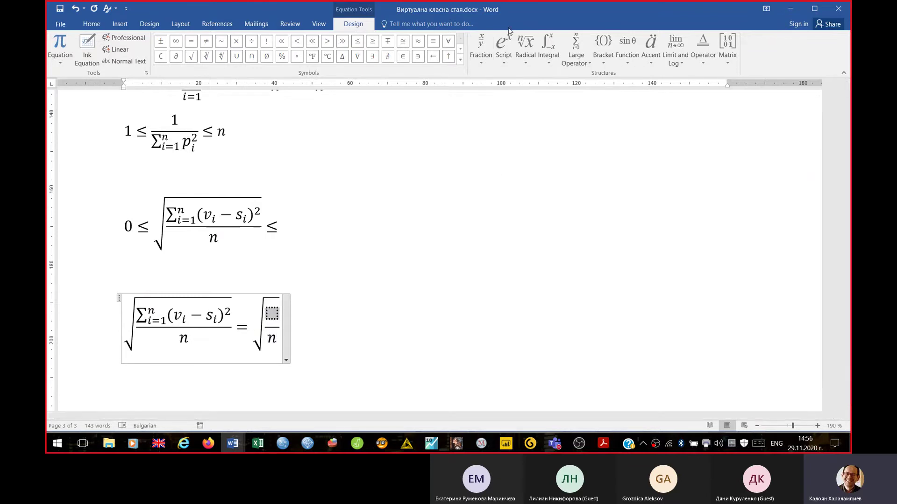
Step: Insert a superscript structure in the new fraction's numerator and begin its base with an opening parenthesis
left_click(504, 47)
left_click(516, 106)
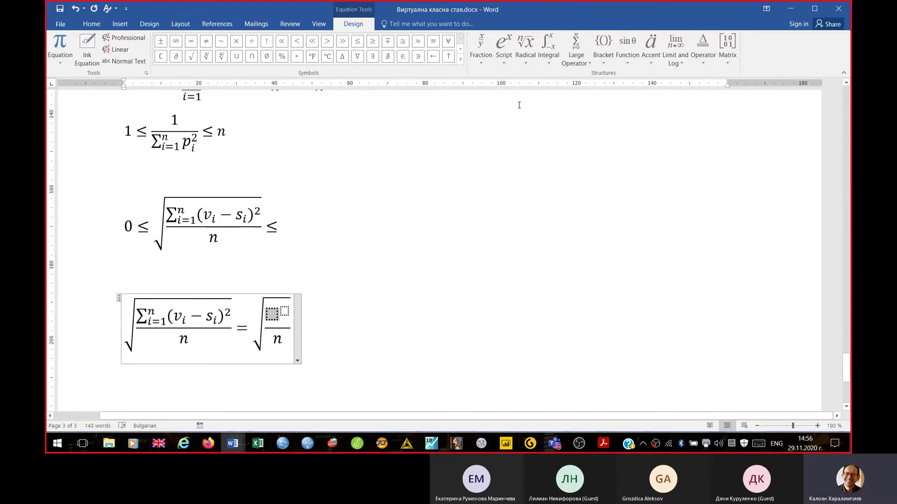
type("(")
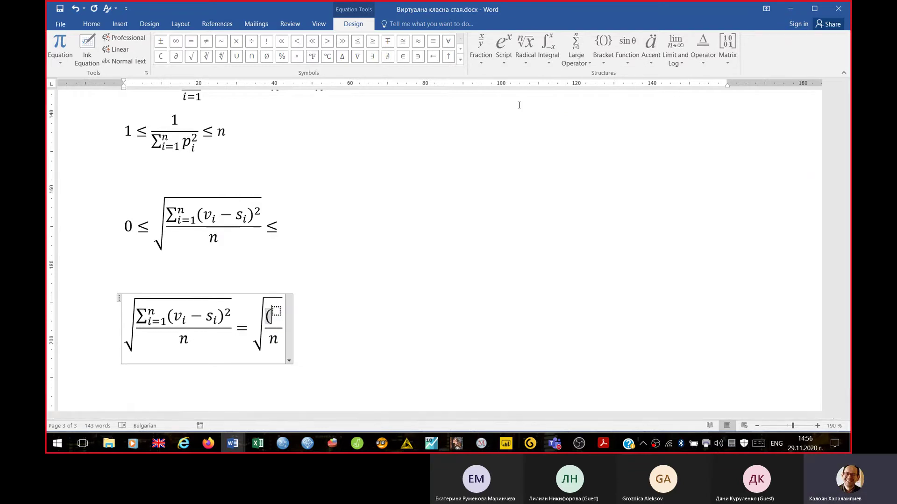
Step: Complete the first term (0 − 0)² in the numerator of the right-hand radical and follow it with a plus sign
type("0")
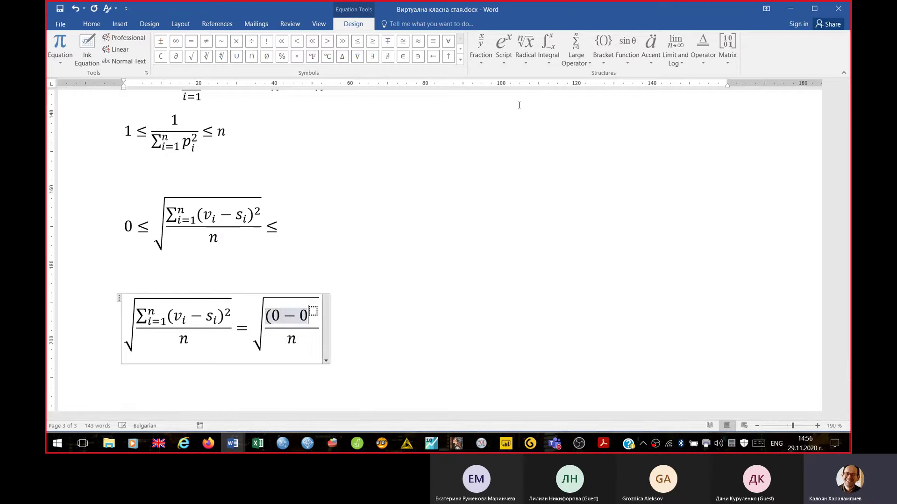
type("-0)2")
key("BackSpace")
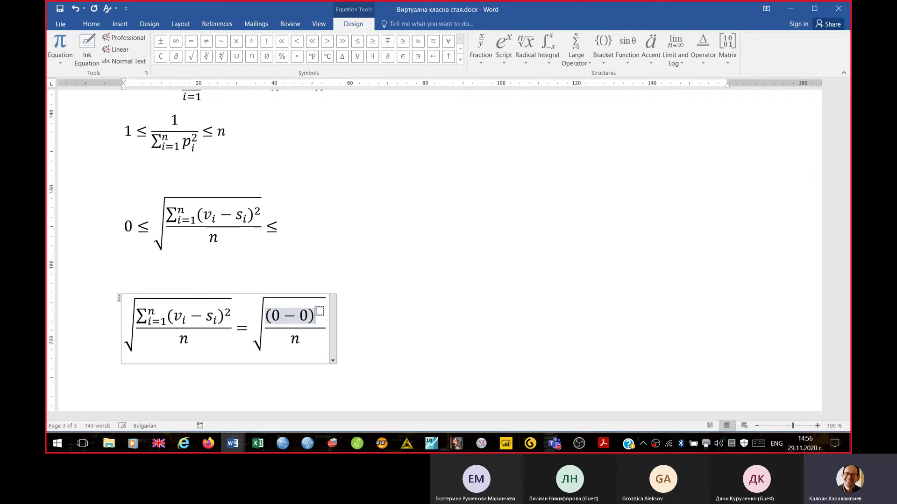
key("Right")
type("2")
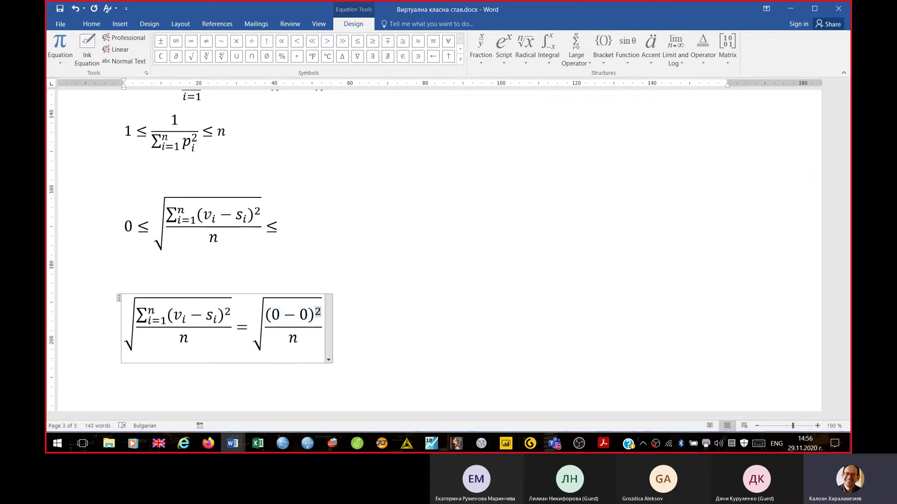
key("Right")
type("+")
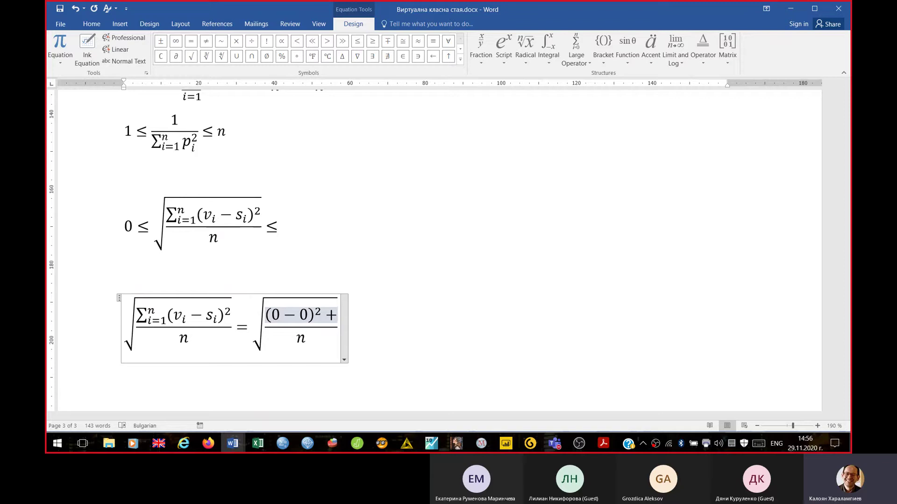
Step: Copy the (0 − 0)² term and paste it after the plus sign as the numerator's second term
key("Left")
key("shift+Left")
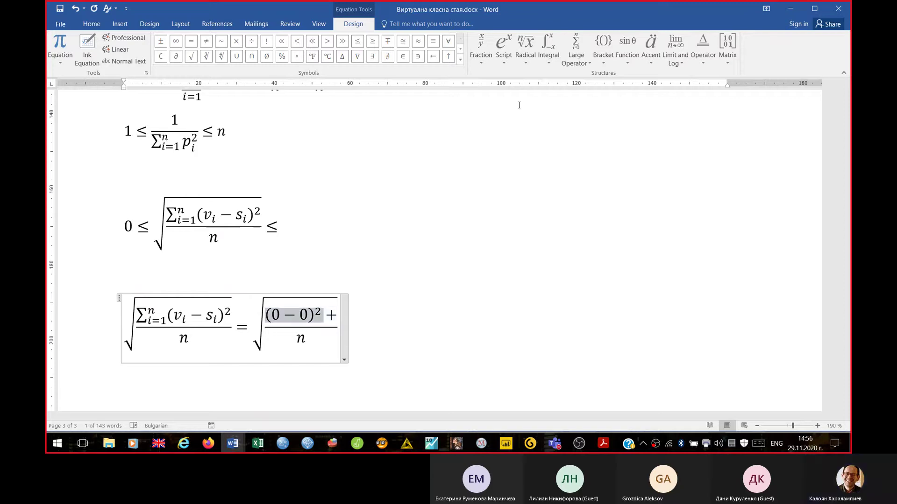
key("ctrl+c")
key("Right")
key("Right")
key("ctrl+v")
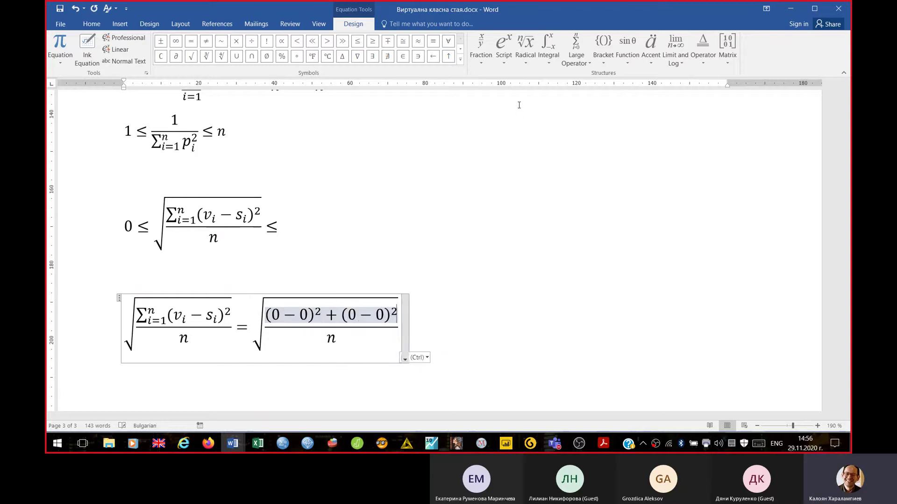
Step: Extend the numerator with + ⋯ + (1 − 0)², reusing the copied term with its first 0 replaced by 1
type("+.")
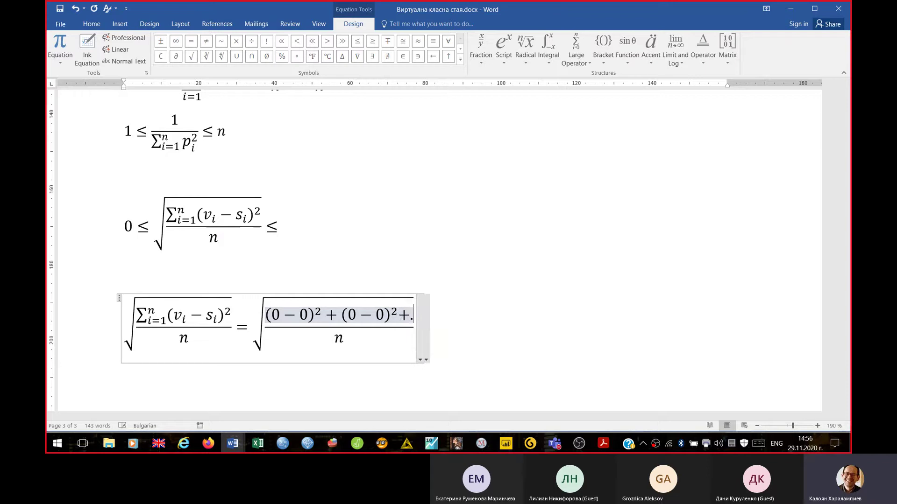
type("..+")
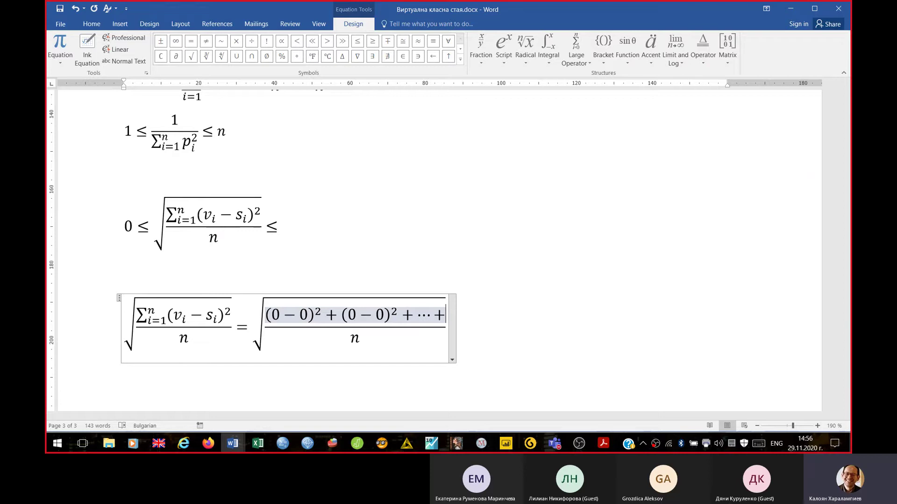
key("ctrl+v")
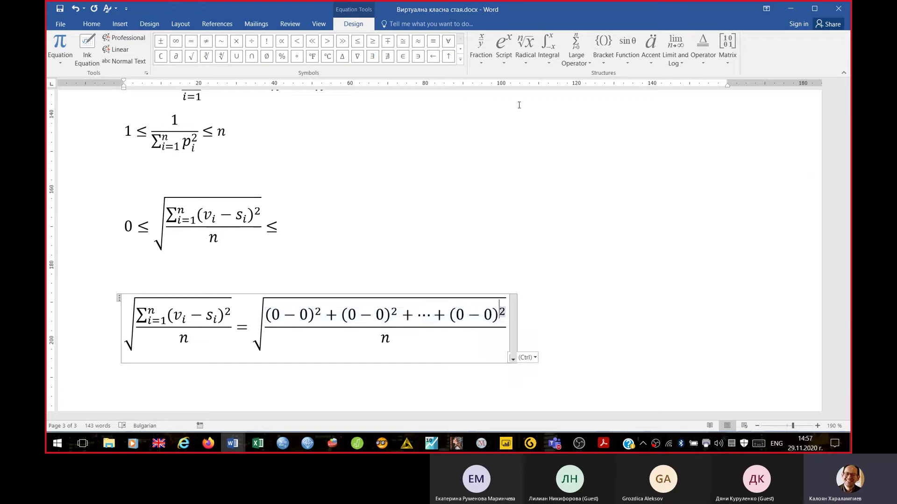
key("Left")
key("Left")
key("Left")
key("Left")
key("BackSpace")
type("1")
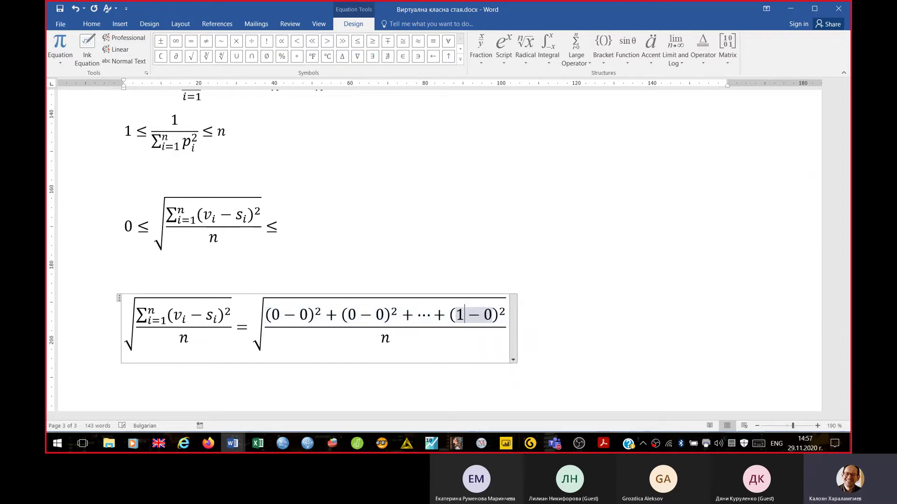
key("Right")
key("Right")
key("Right")
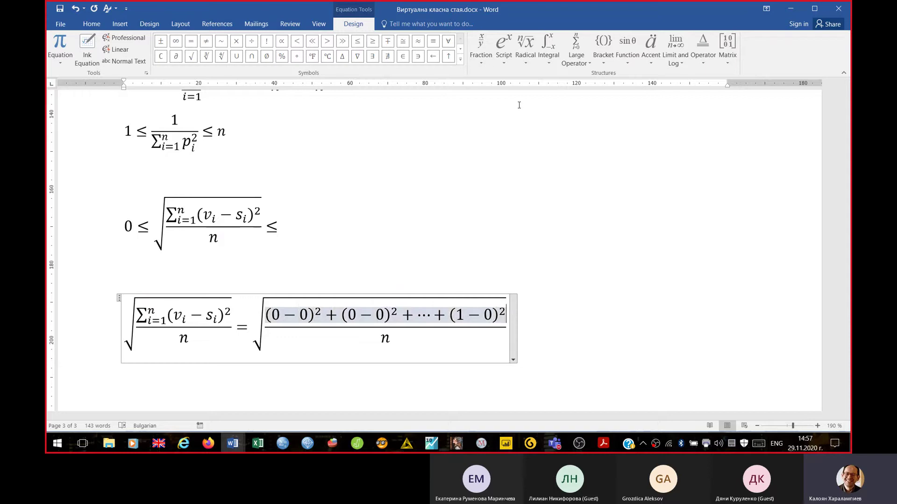
Step: Extend the numerator with + ⋯ + (0 − 1)², reusing the copied term with its second 0 replaced by 1
type("+..")
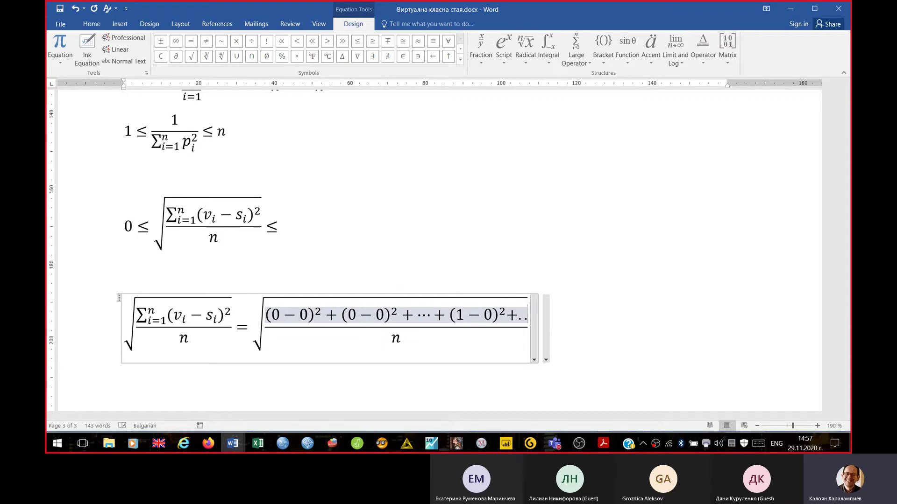
type(".+")
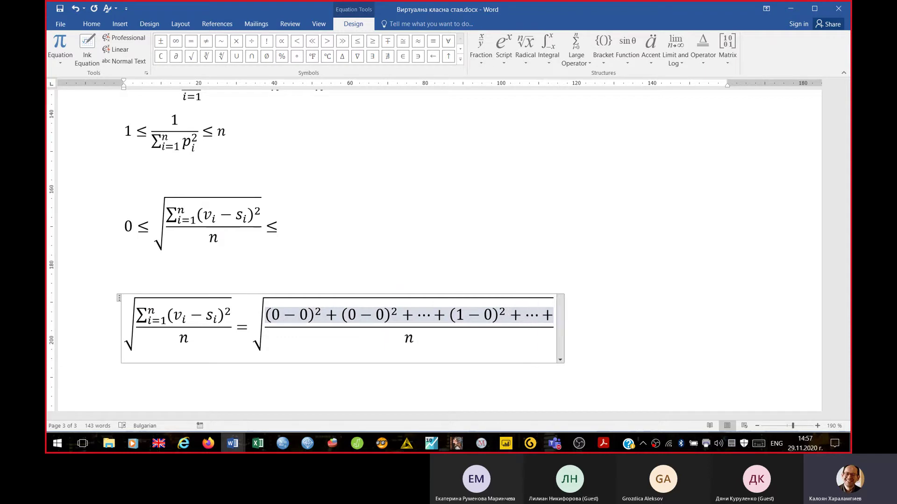
key("ctrl+v")
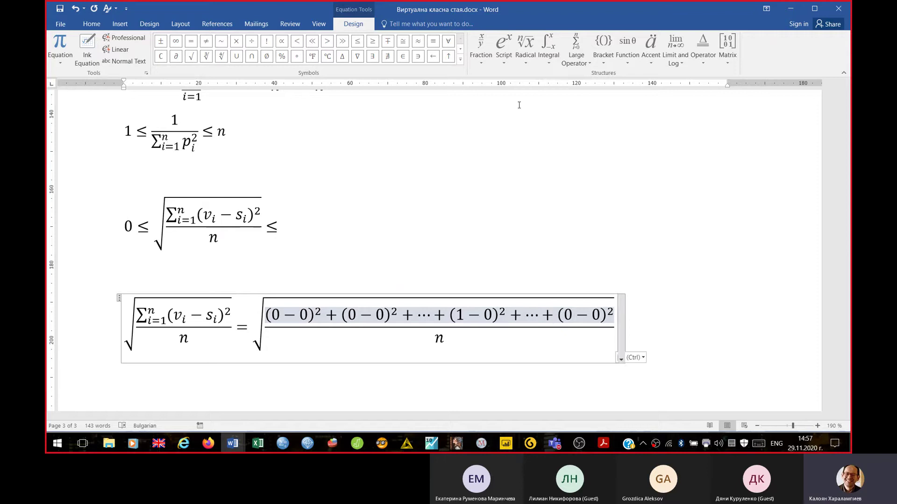
key("Left")
key("Left")
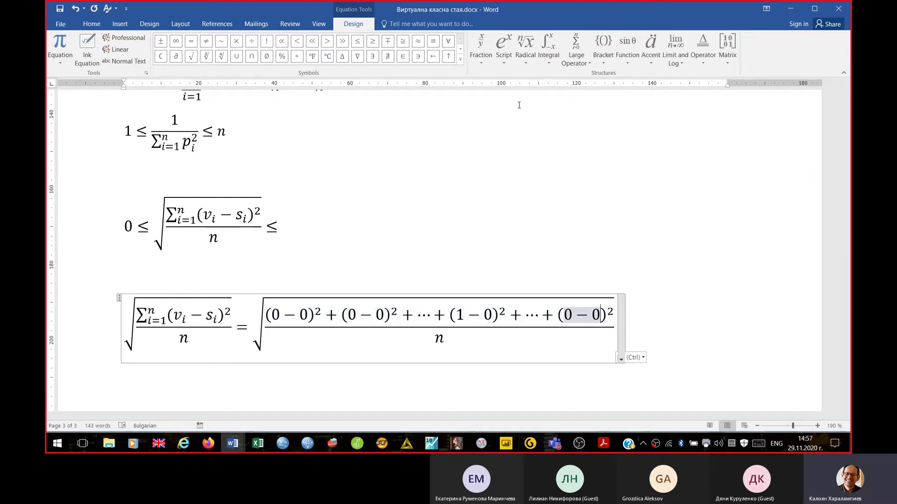
key("BackSpace")
type("1")
key("Right")
key("Right")
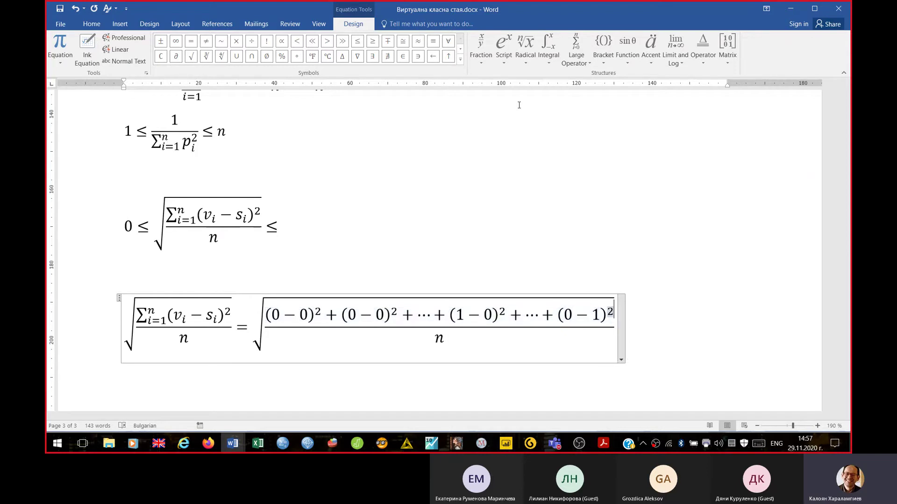
Step: Finish the numerator with + ⋯ + and the copied term (0 − 0)²
type("+")
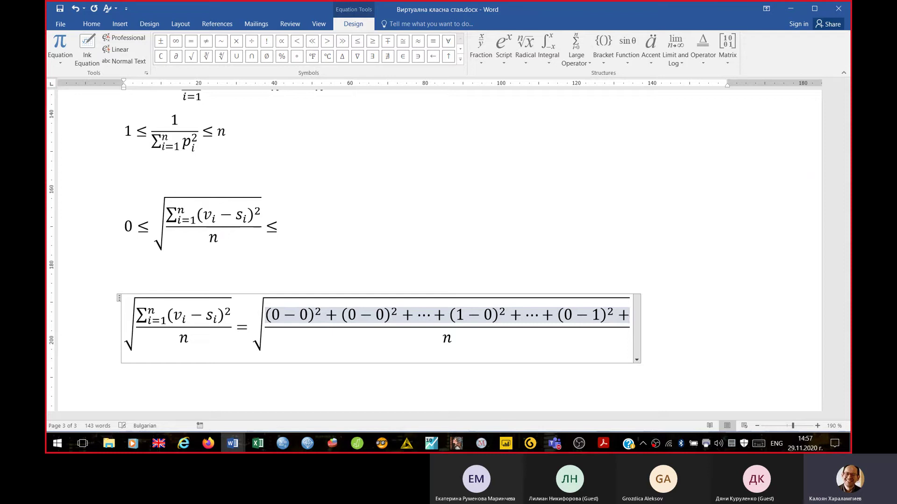
type("\\cdots ")
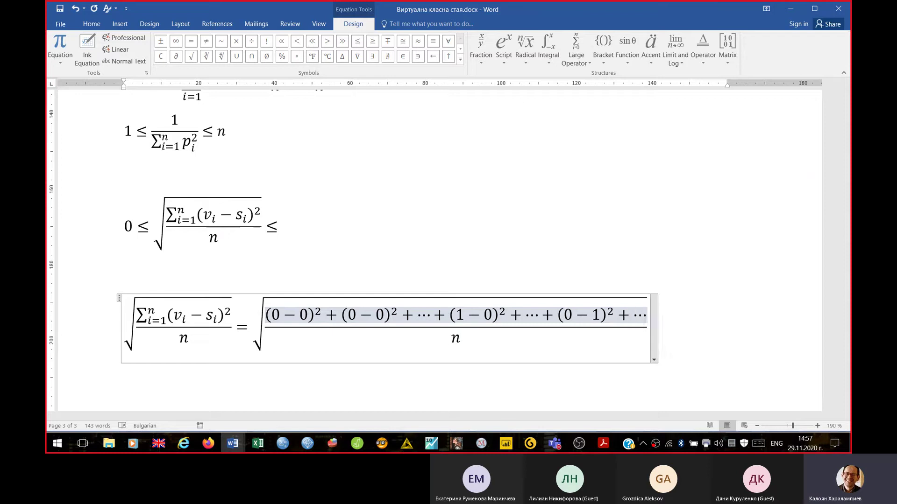
type("+")
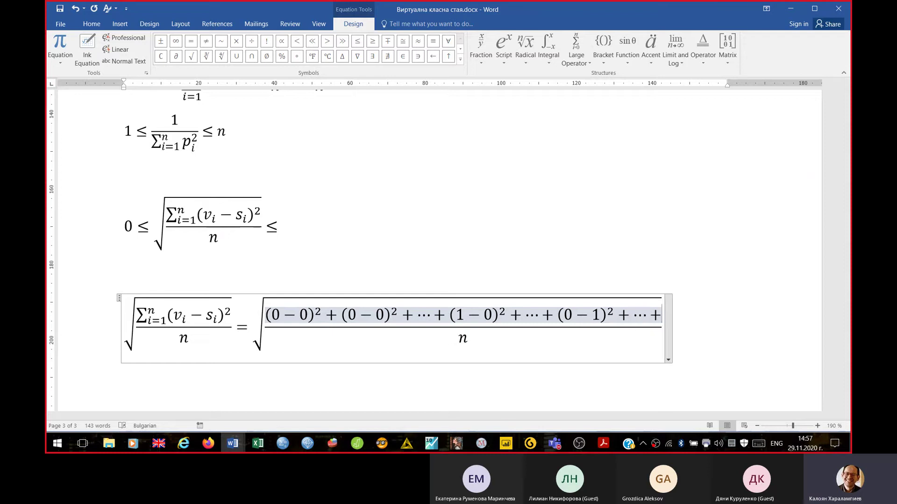
key("ctrl+v")
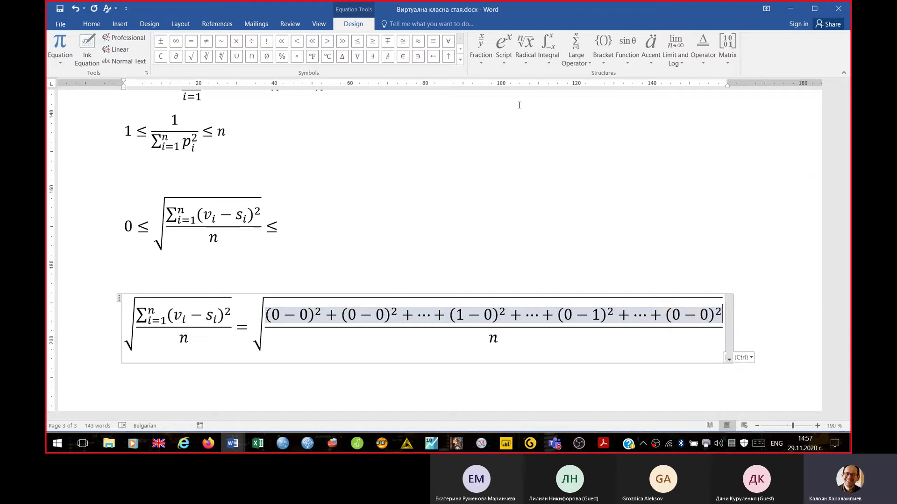
Step: Continue the equation on a new line with an equals sign and an empty square root
key("Down")
key("shift+Left")
key("shift+Left")
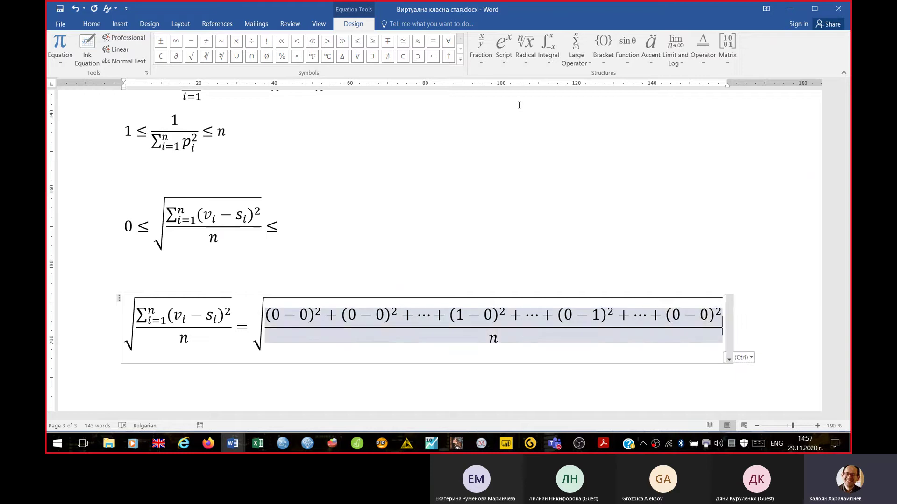
key("Right")
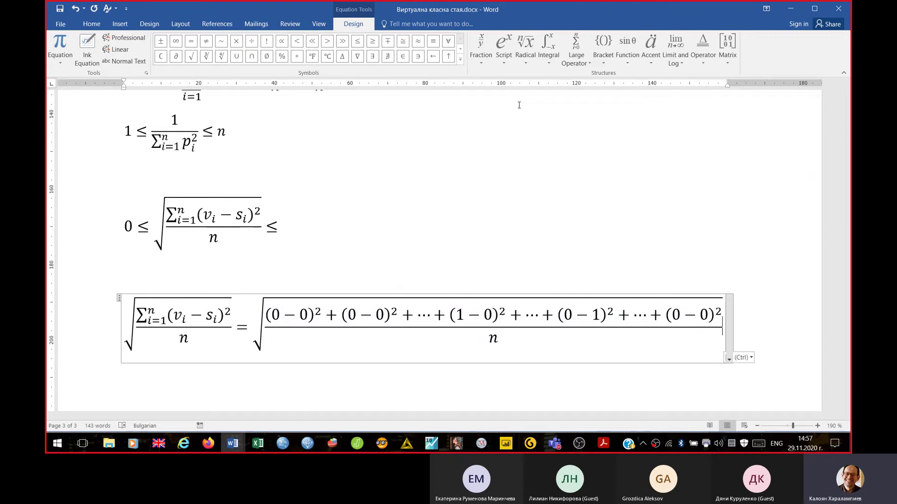
key("Return")
type("=")
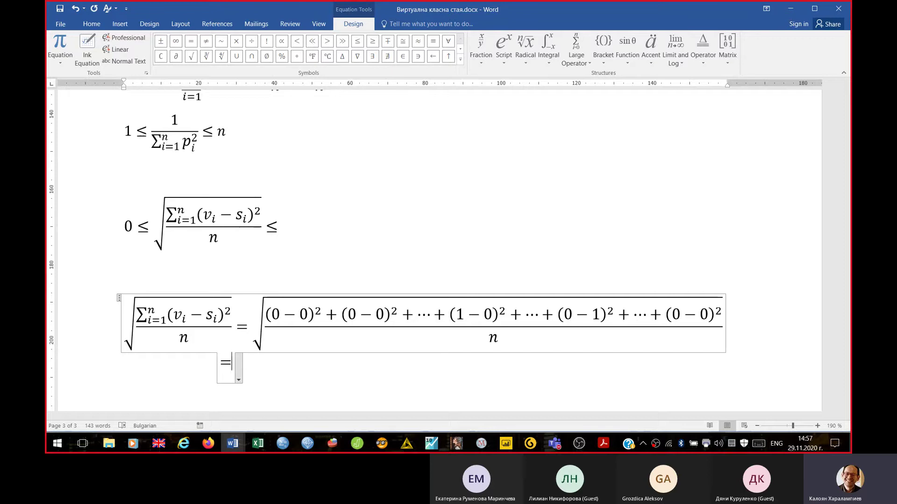
left_click(481, 49)
left_click(529, 43)
left_click(529, 43)
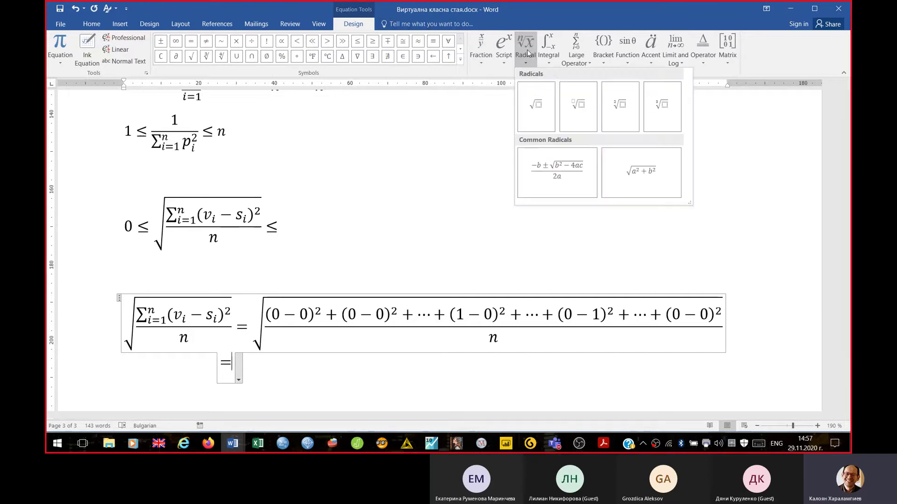
left_click(535, 98)
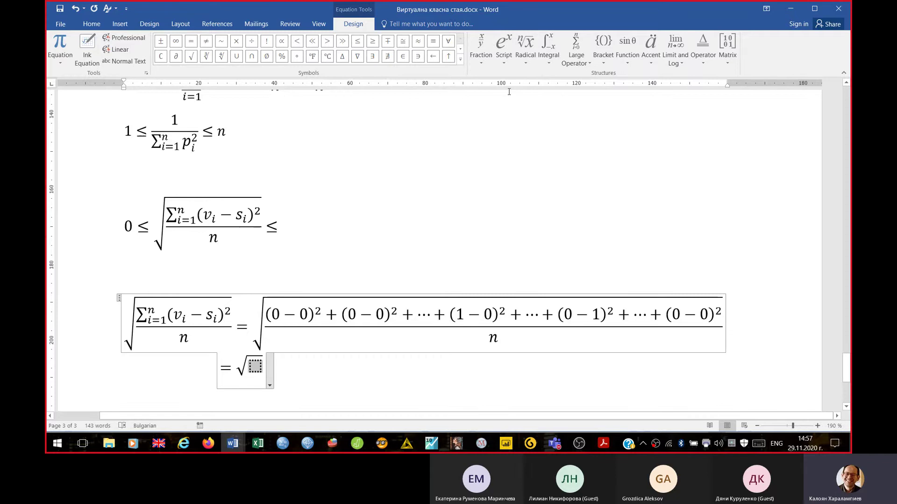
Step: Fill the new square root with a stacked fraction of 2 over n
left_click(481, 47)
left_click(493, 105)
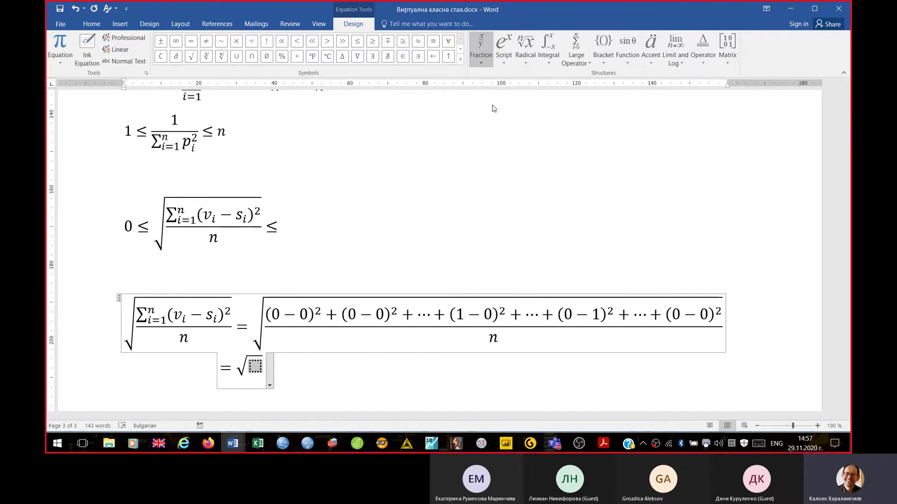
type("2/)")
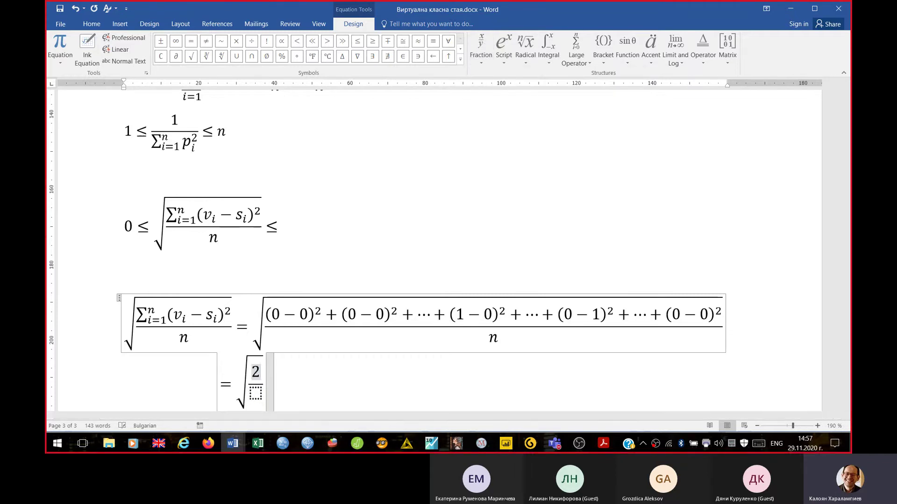
key("Down")
type("n")
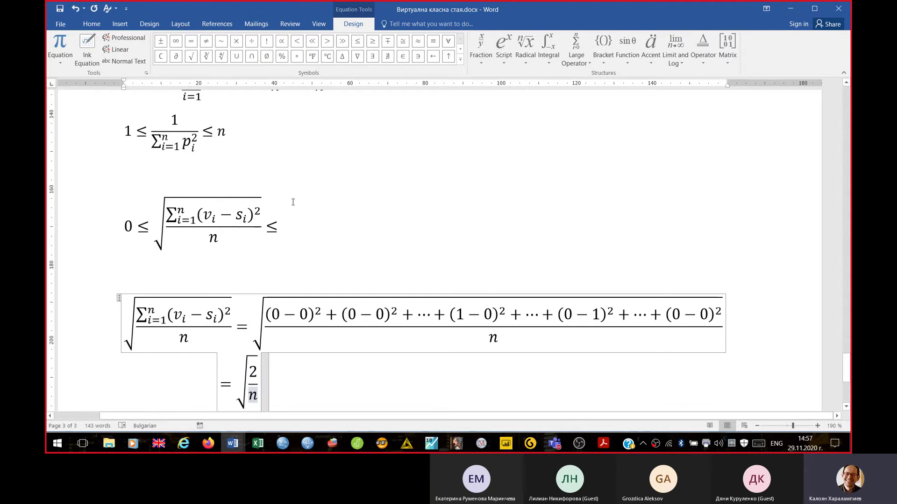
Step: Copy the √(2/n) result to the end of the 0 ≤ … ≤ inequality and remove the blank line beneath it
left_click(281, 230)
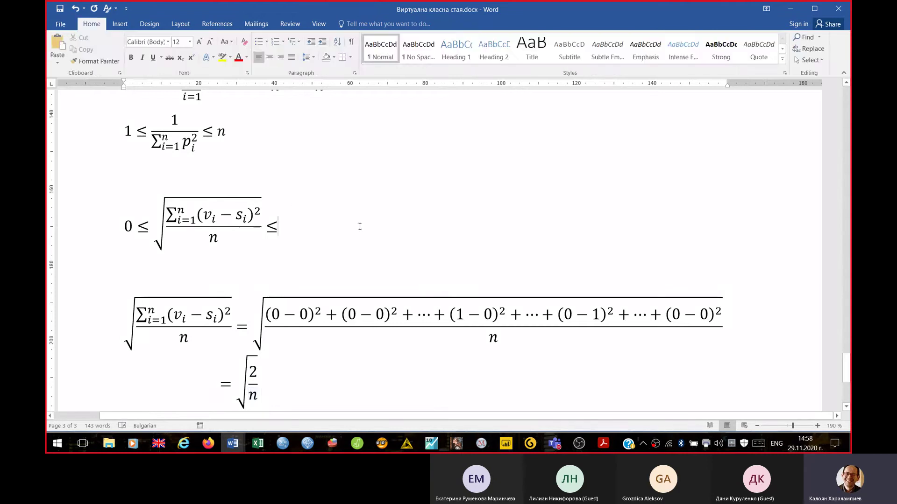
double_click(235, 392)
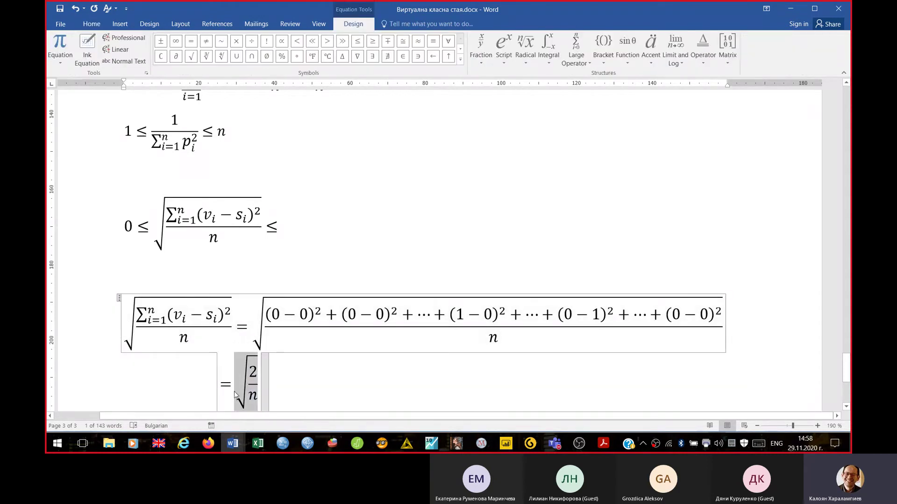
left_click(282, 235)
key("ctrl+v")
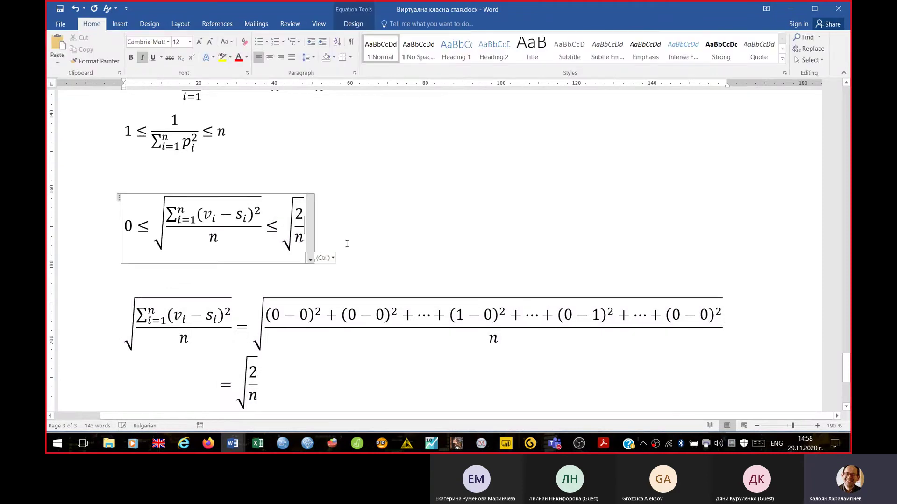
left_click(153, 283)
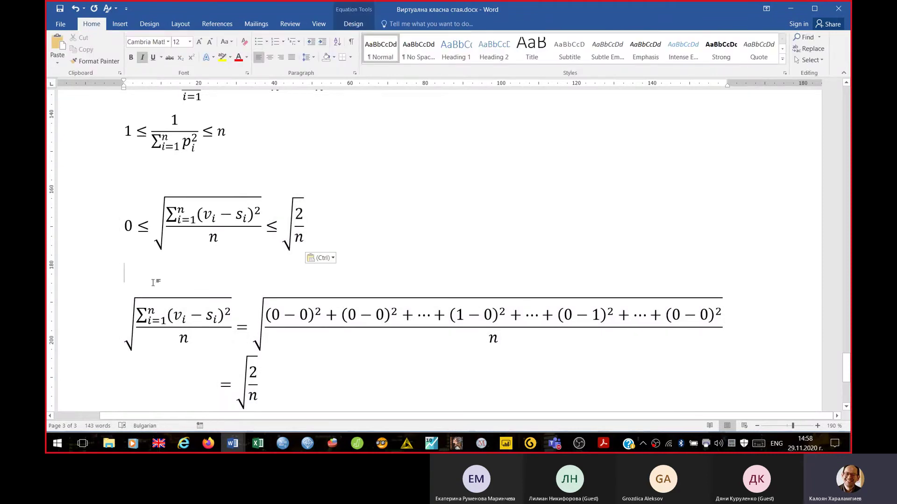
key("Delete")
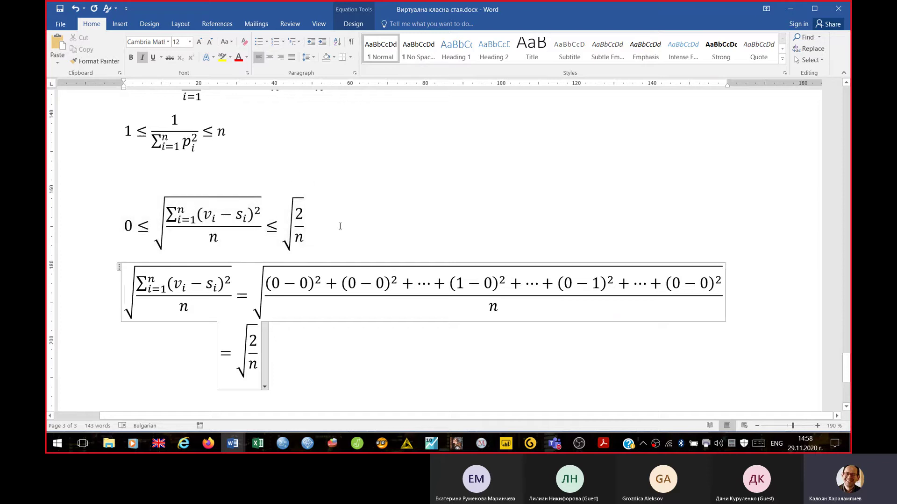
Step: Copy the 0 ≤ … ≤ part of the inequality, without its √(2/n) bound, to the empty line below the derivation
left_click(119, 227)
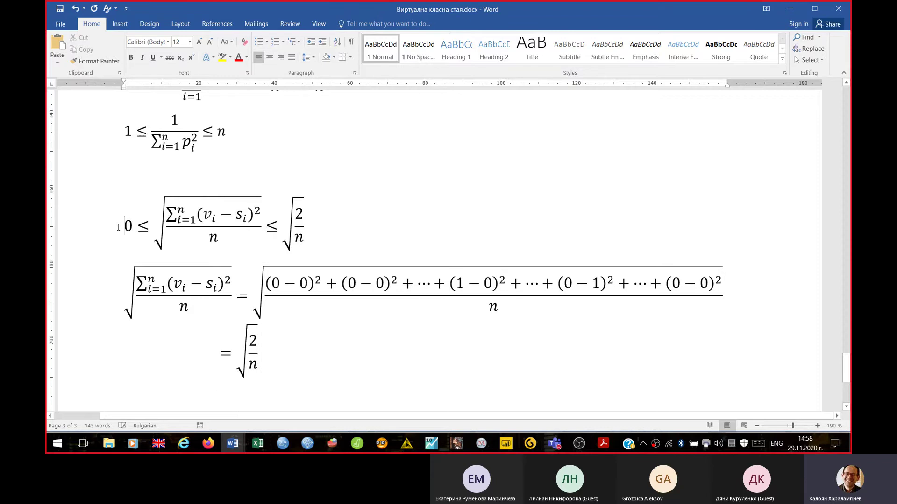
key("shift+Right")
key("shift+Right")
key("shift+Right")
key("shift+Right")
key("shift+Right")
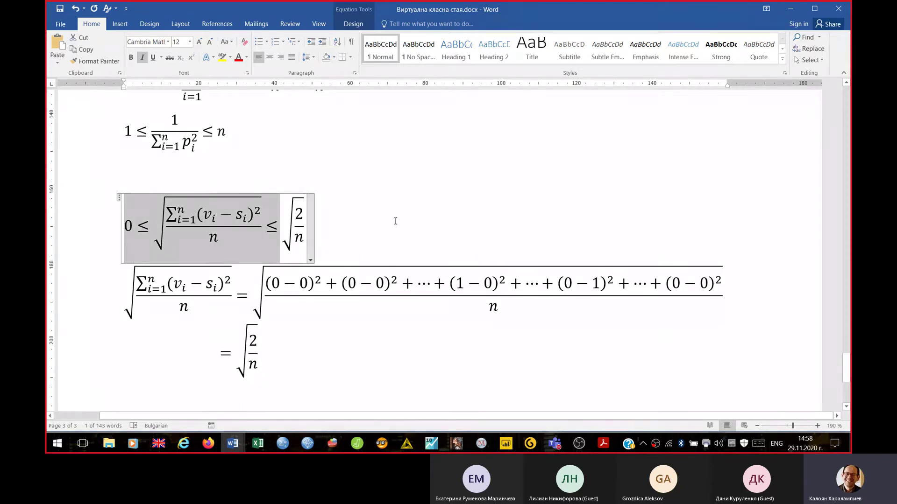
scroll(395, 221, "down", 3)
left_click(236, 243)
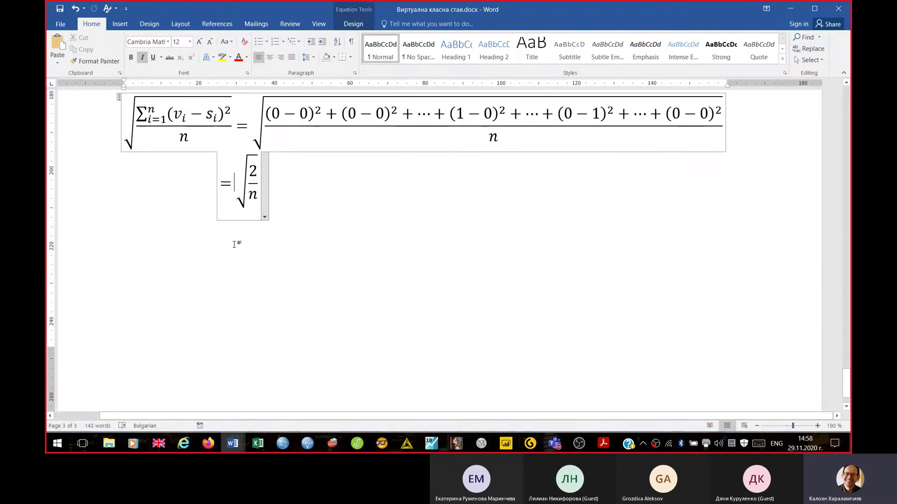
left_click(320, 213)
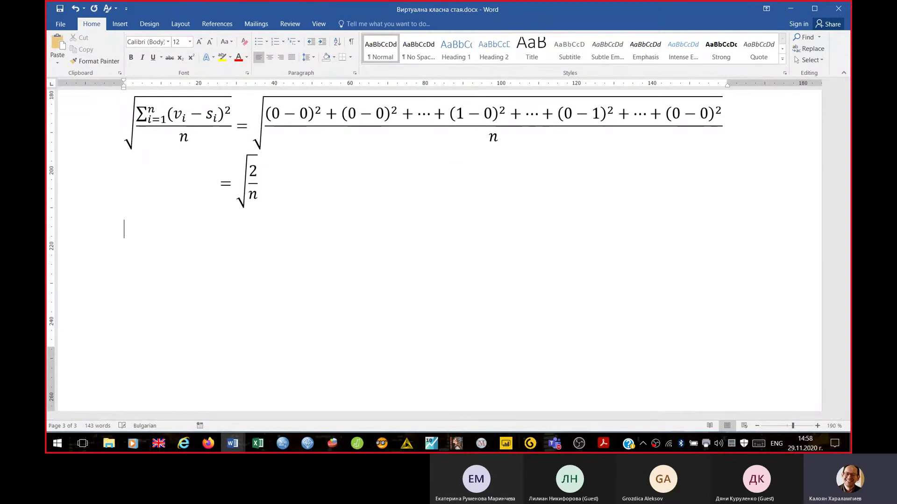
key("ctrl+v")
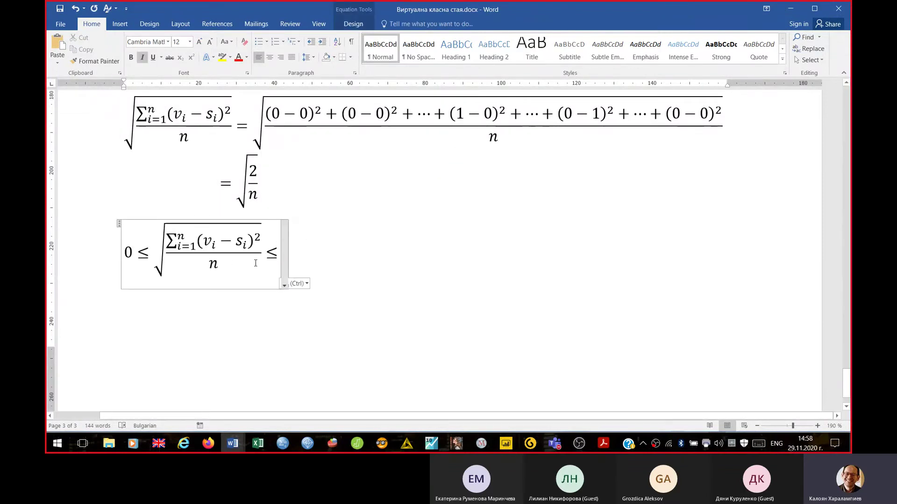
Step: Change the denominator under the root of the copied inequality to 2 and enter 1 as its upper bound
scroll(363, 289, "up", 4)
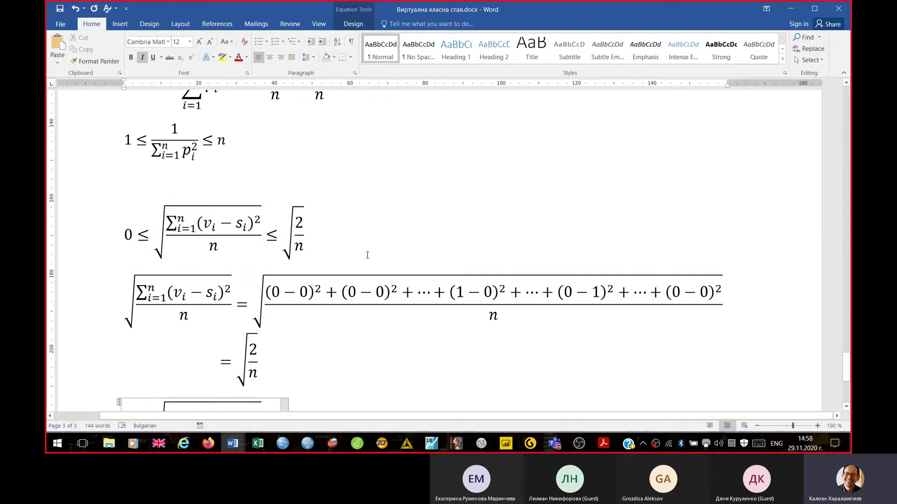
scroll(232, 333, "down", 3)
double_click(232, 333)
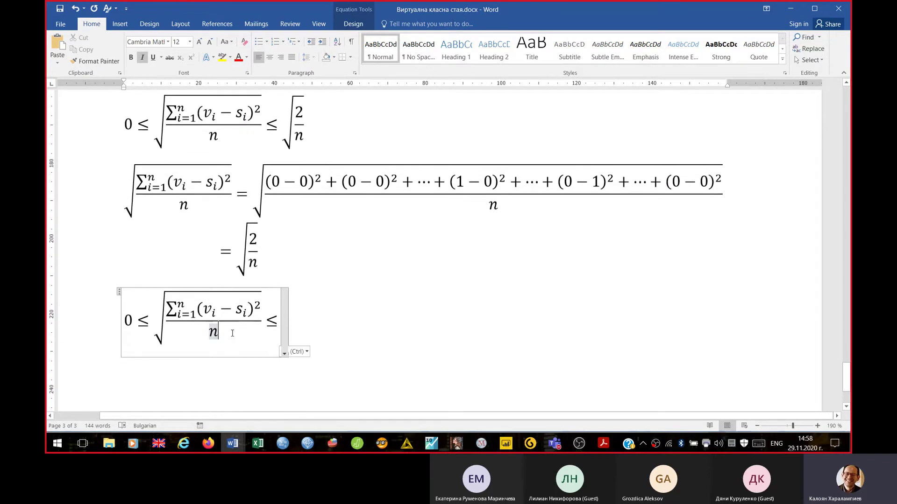
key("BackSpace")
type("2")
key("Right")
key("Right")
key("Right")
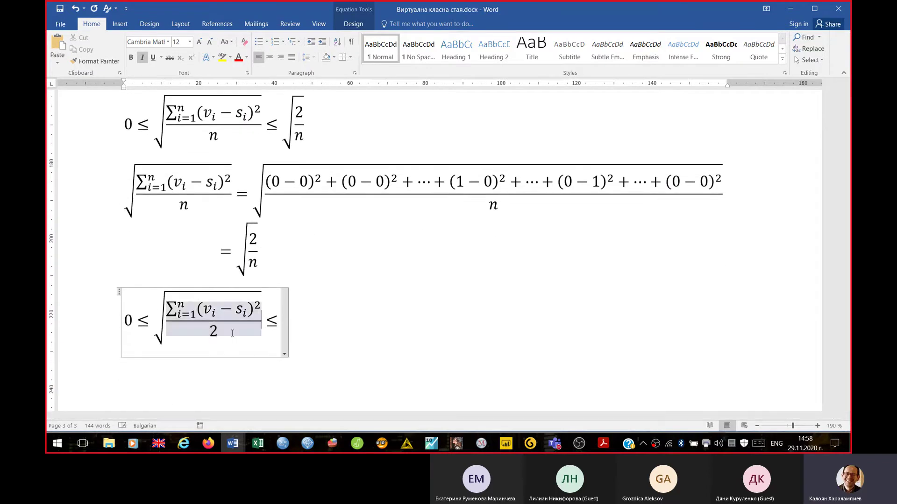
type("1")
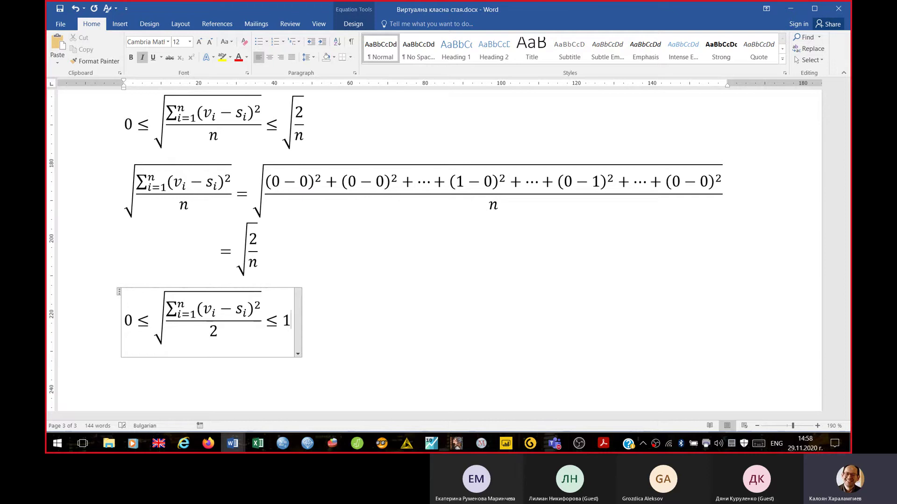
left_click(378, 350)
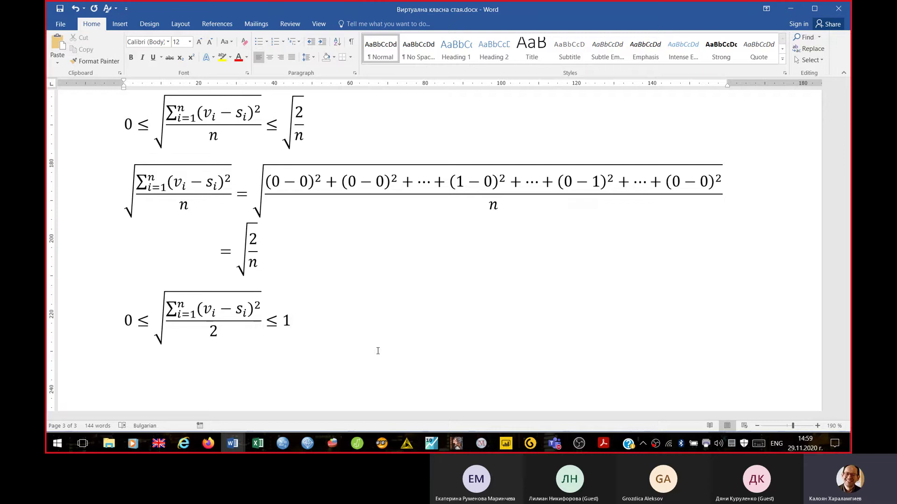
Step: Switch to the Excel workbook and compare the square-root formulas in H25 and H27 on Sheet1
left_click(263, 443)
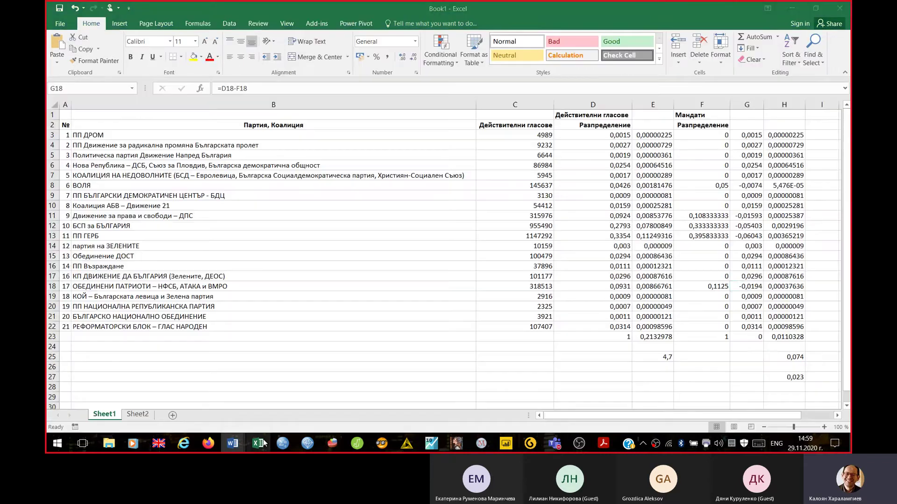
left_click(772, 353)
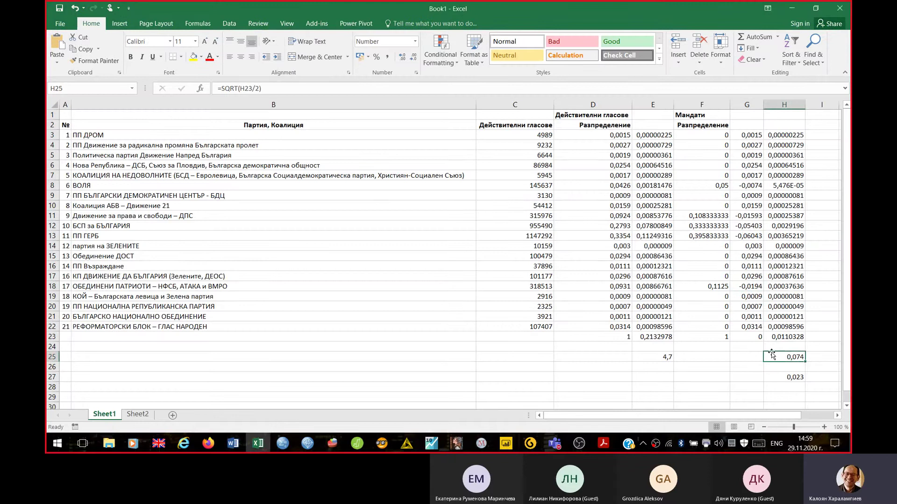
left_click(779, 377)
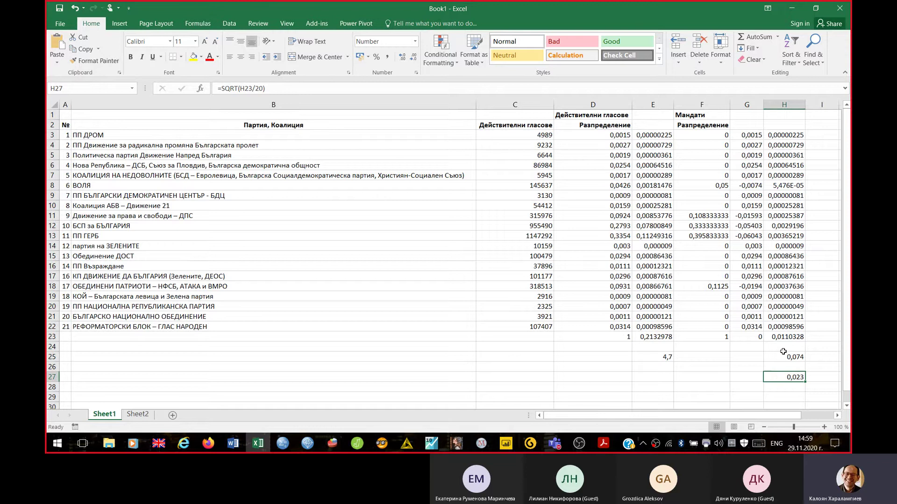
left_click(784, 357)
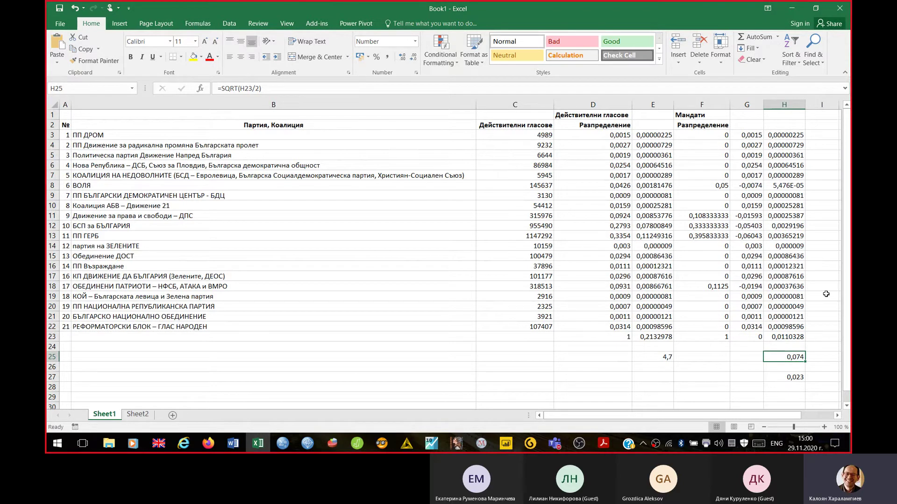
Step: Examine the vote shares in column D for the parties that hold mandates, in rows 8, 11, 12, 13 and 18
left_click(594, 288)
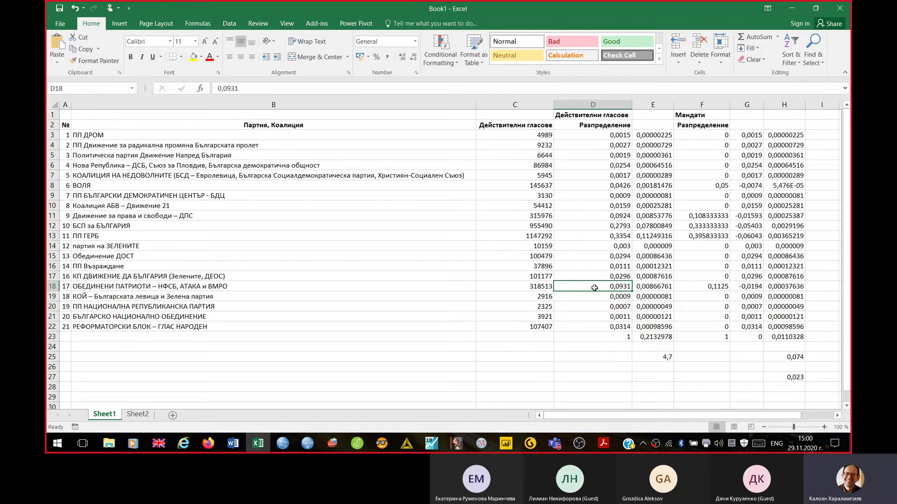
left_click(583, 217)
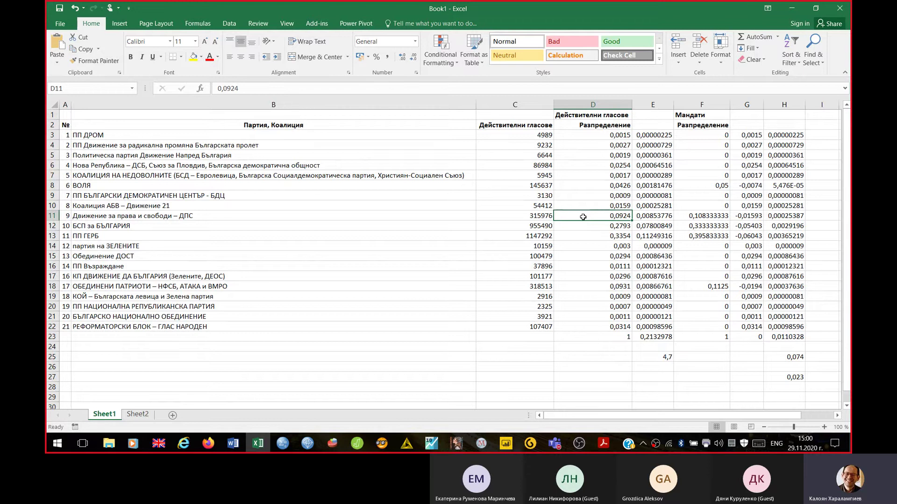
left_click(582, 183)
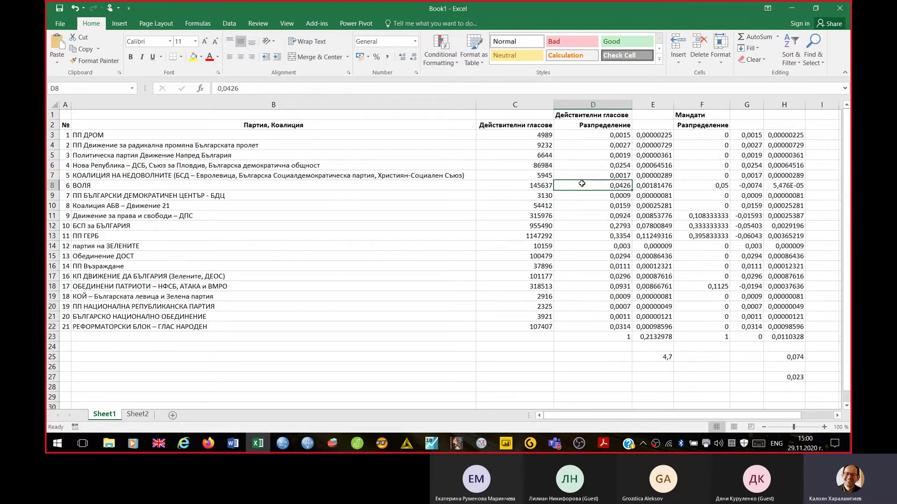
left_click(594, 225)
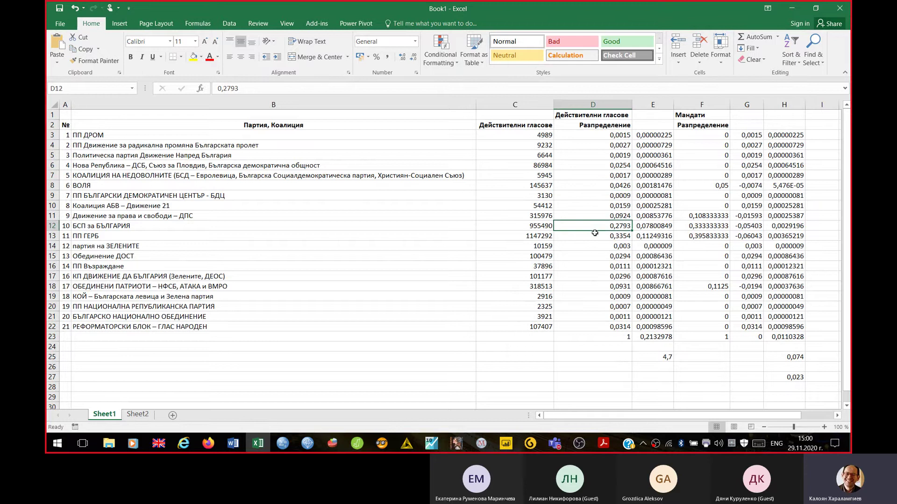
left_click(595, 236)
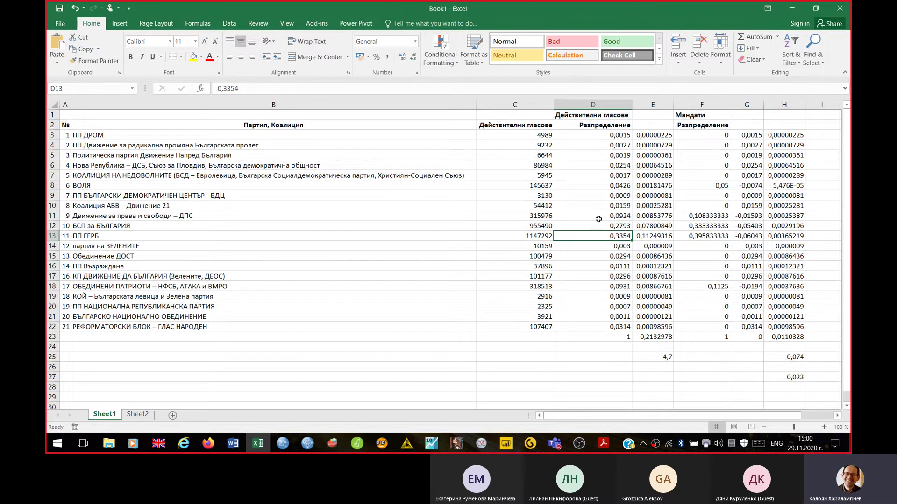
left_click(586, 185)
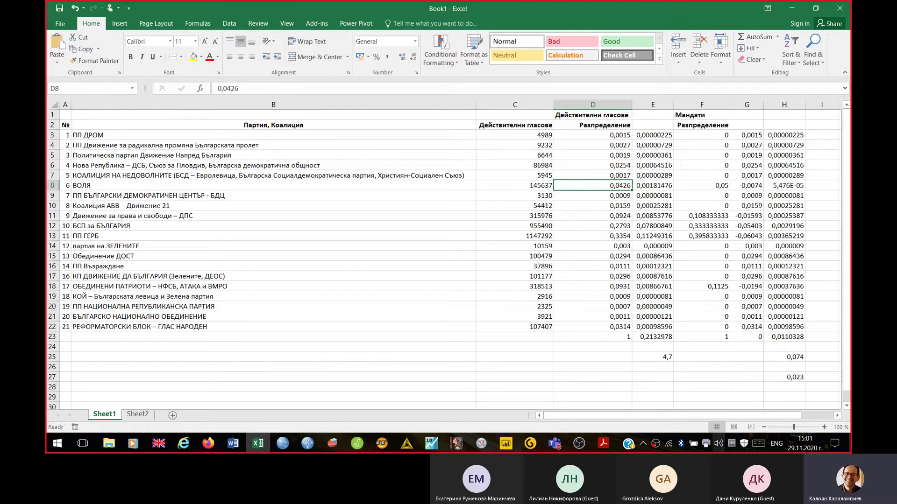
Step: Switch to Word to check the Gallagher index formula in the political indices document, and return to the classroom document with the inequalities
left_click(233, 443)
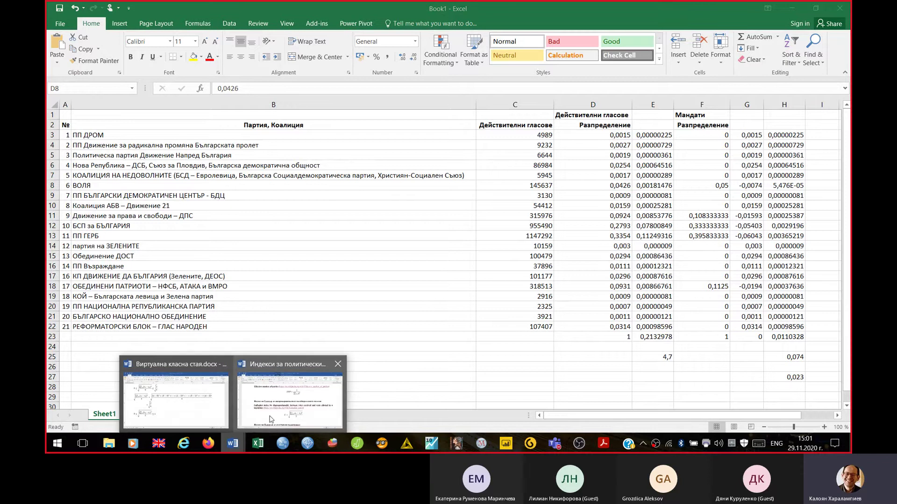
left_click(272, 418)
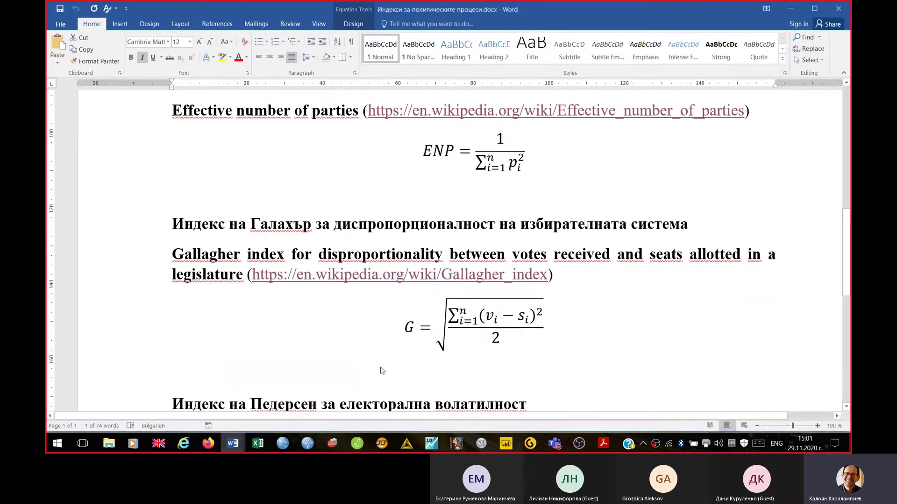
left_click(232, 443)
left_click(189, 415)
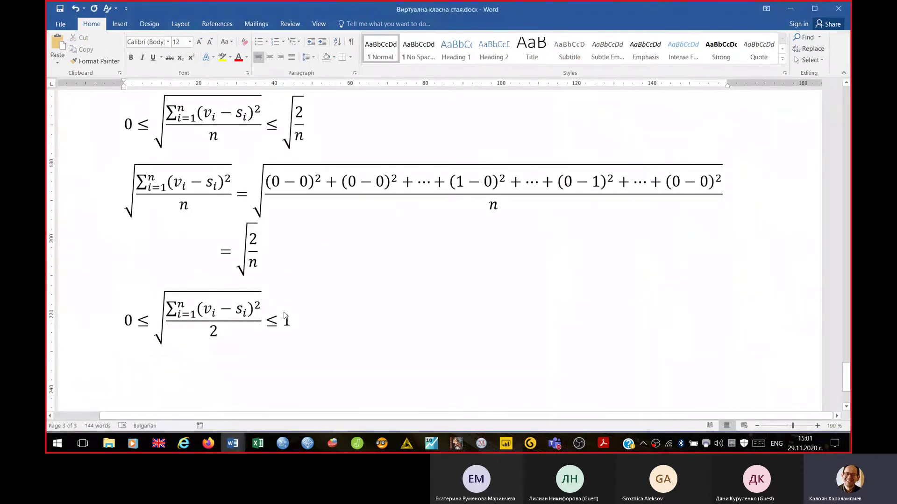
left_click(307, 335)
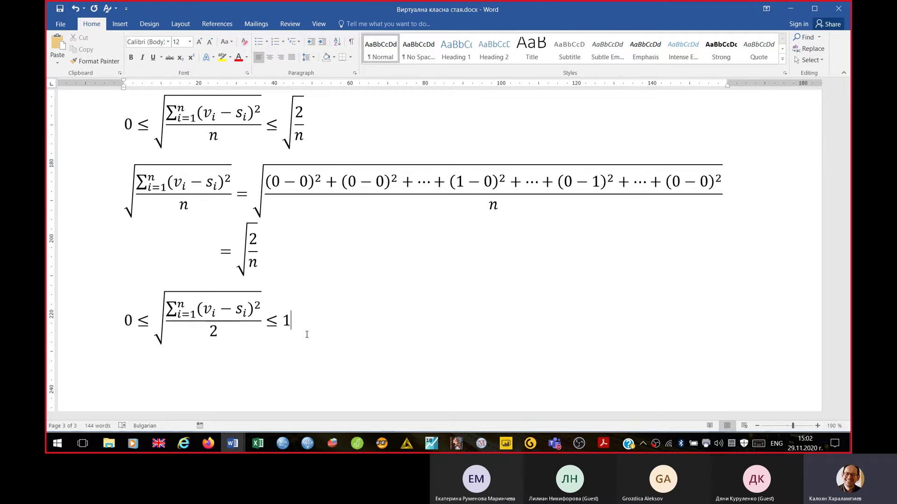
Step: Open Calculator to compute 1/240 multiplied by 100 and then 100/5,88, and return to the Word document
left_click(59, 451)
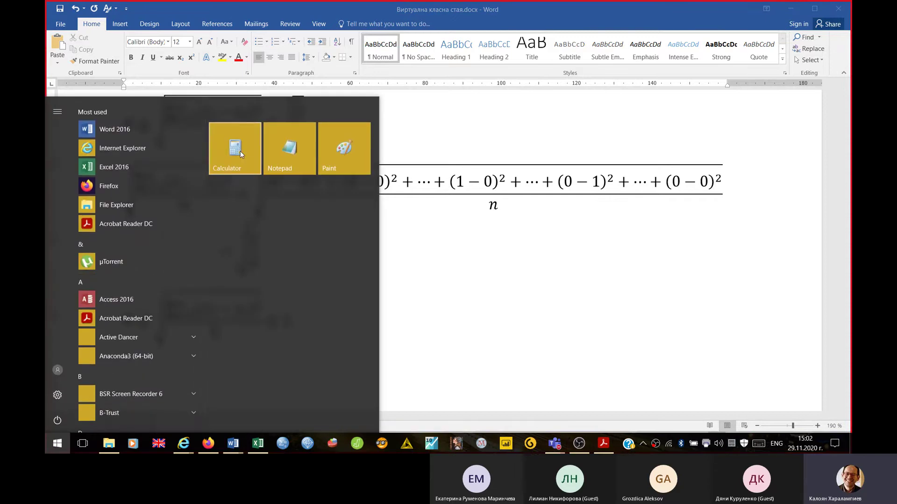
left_click(240, 151)
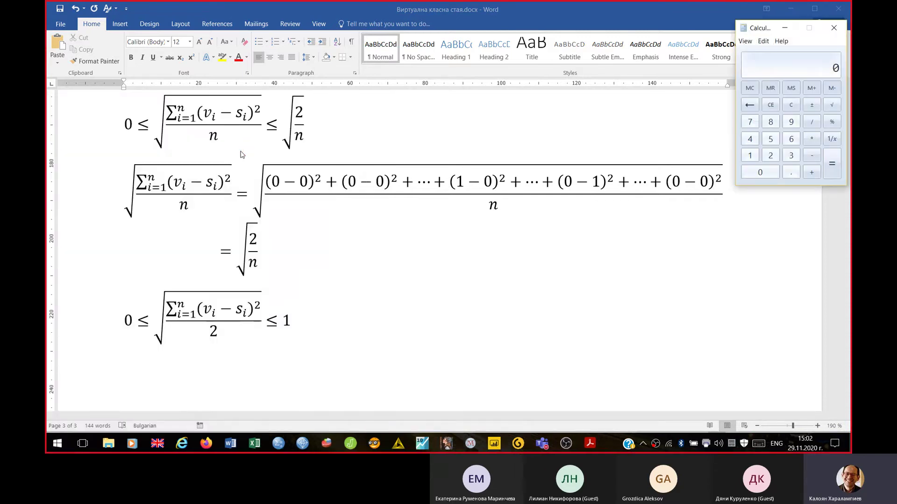
type("1/240")
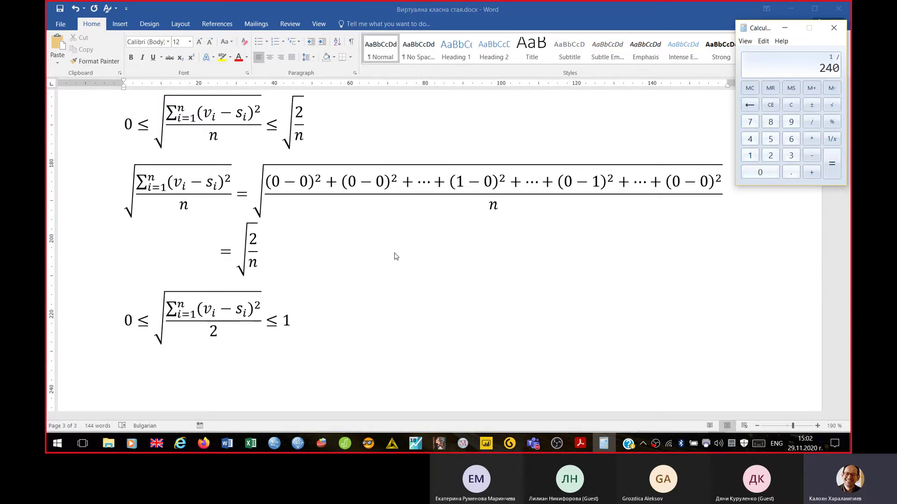
key("Return")
type("*100")
key("Return")
type("100/5,88")
key("Return")
left_click(617, 274)
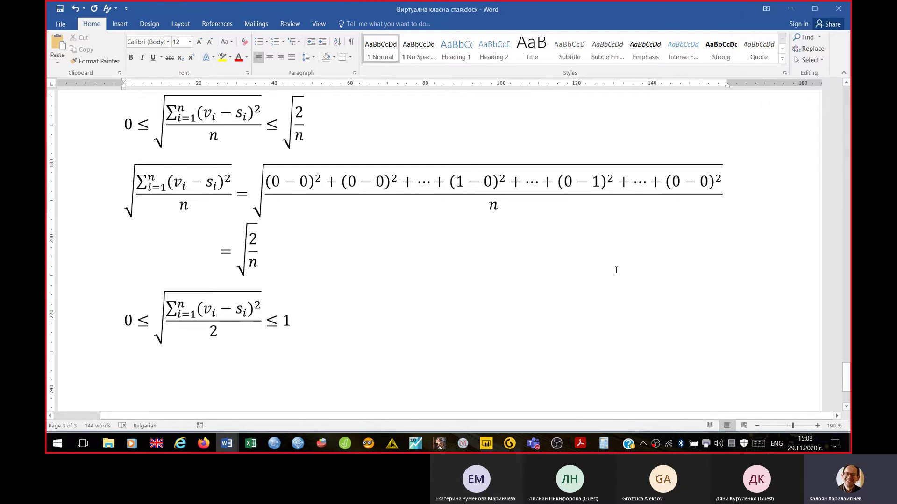
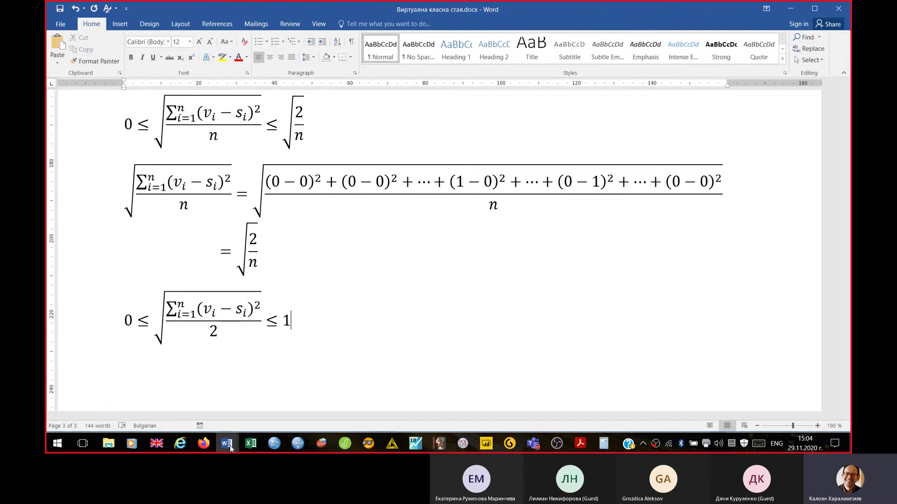
Step: Recheck the index formula in H25 of the Excel sheet and view the Pedersen index formula in the political indices Word document
left_click(251, 444)
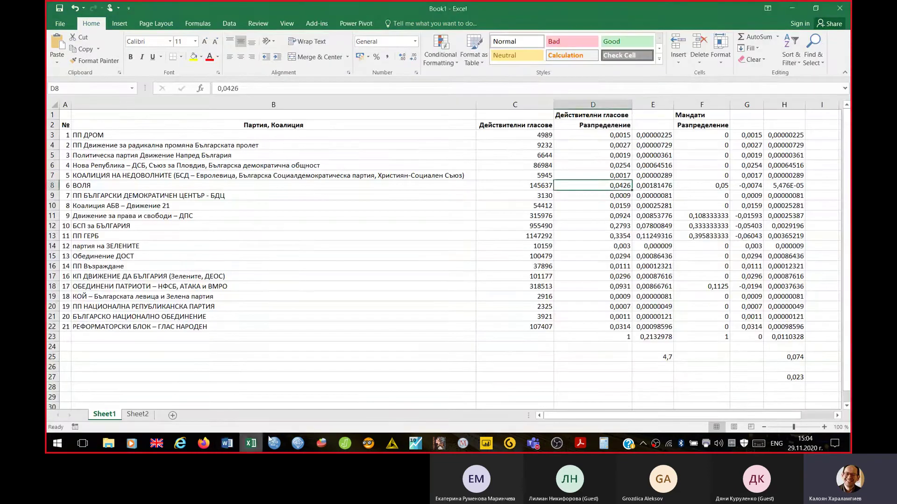
left_click(792, 358)
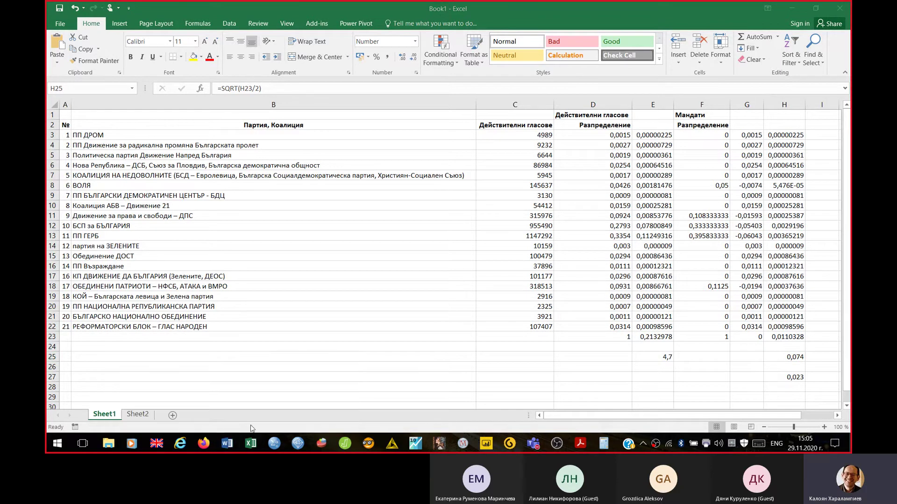
mouse_move(227, 444)
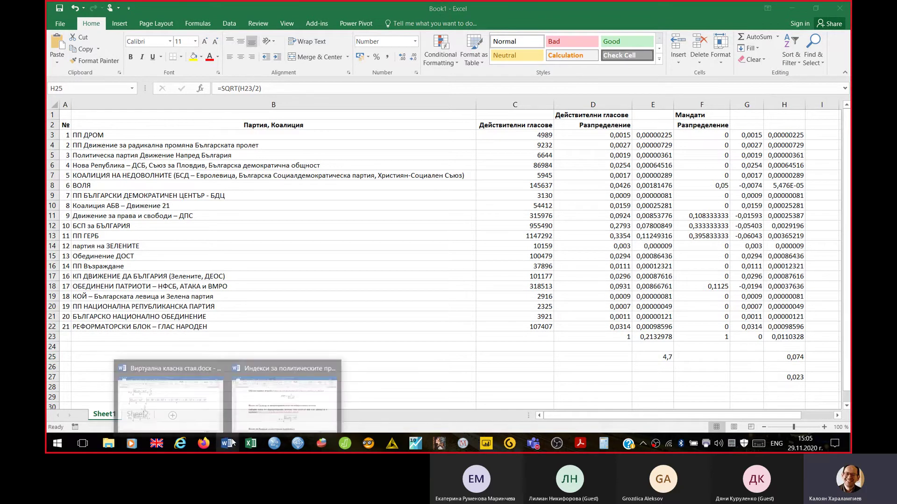
left_click(262, 416)
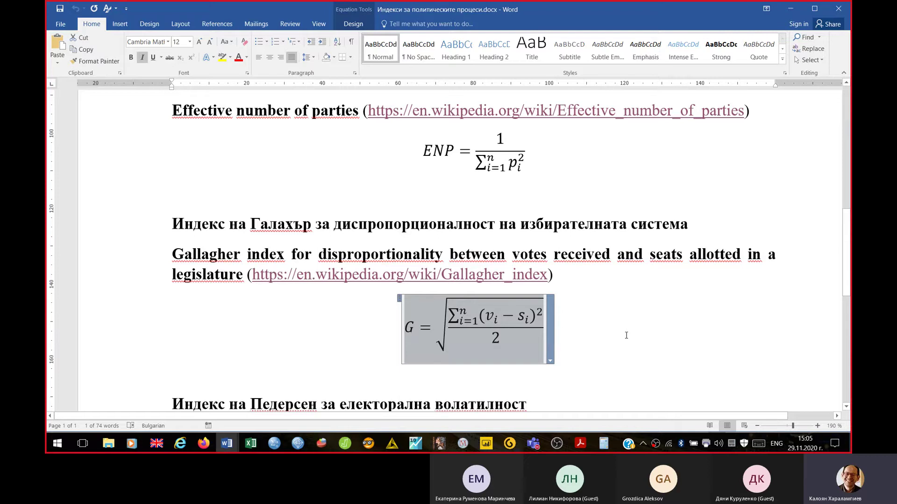
scroll(626, 335, "down", 3)
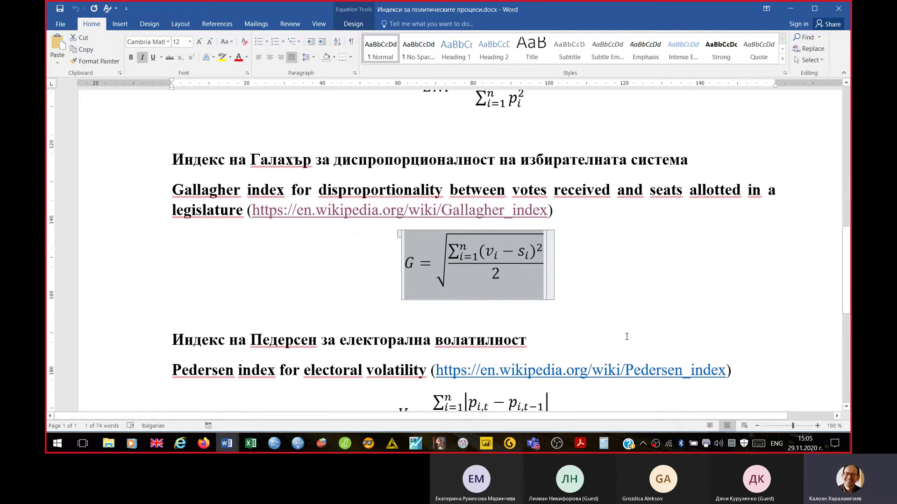
scroll(626, 336, "down", 5)
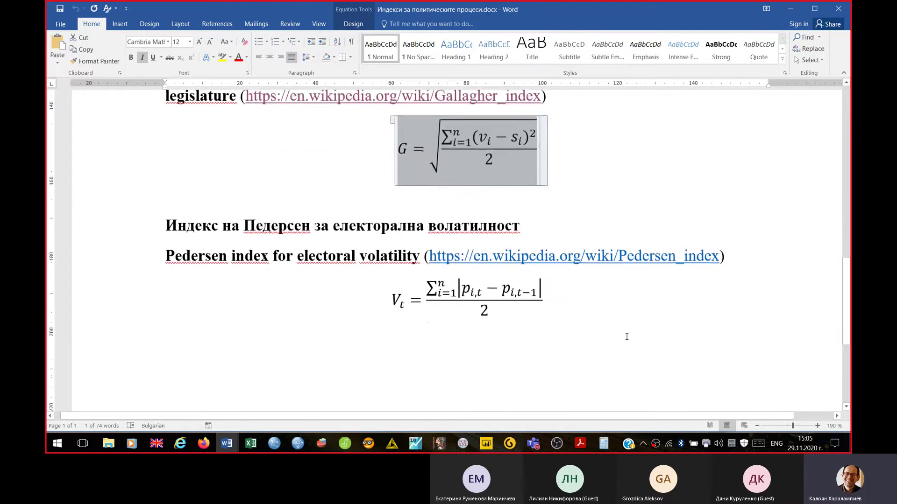
Step: Open the Pedersen index Wikipedia article linked in the Word document and read how the index is constructed and its example
left_click(553, 260, "ctrl")
left_click(553, 257, "ctrl")
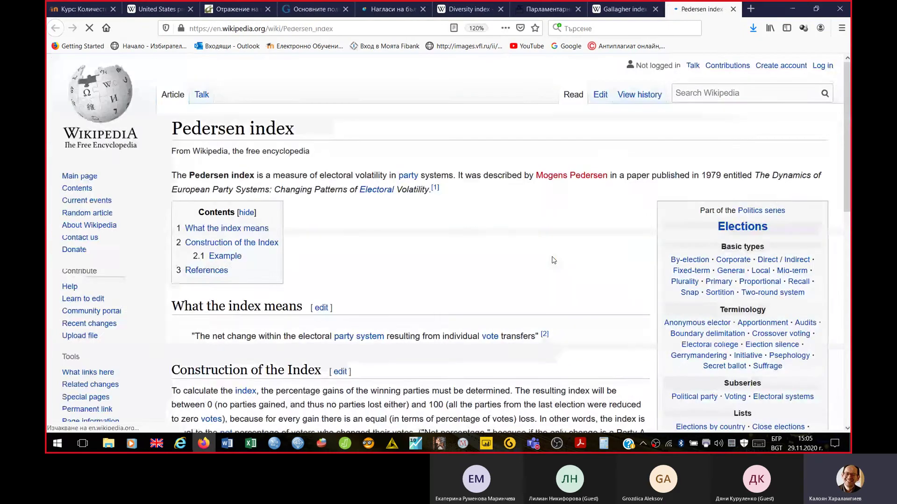
scroll(554, 260, "down", 7)
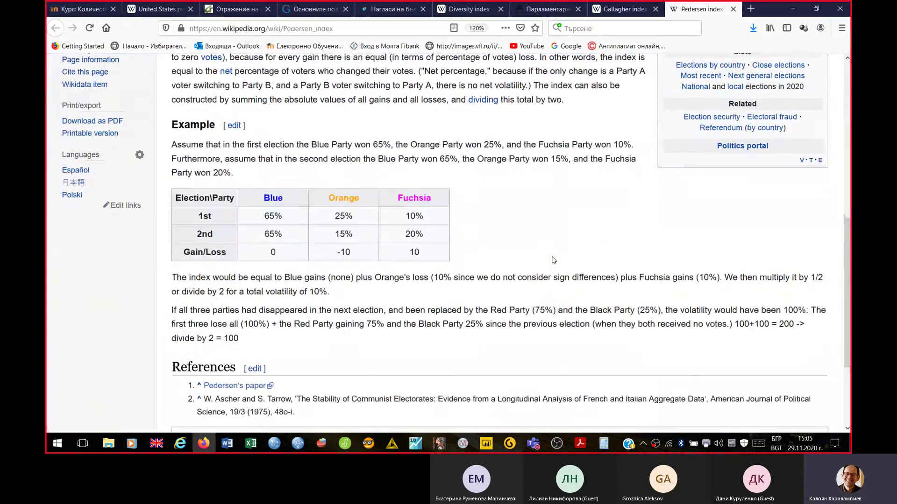
scroll(553, 260, "up", 1)
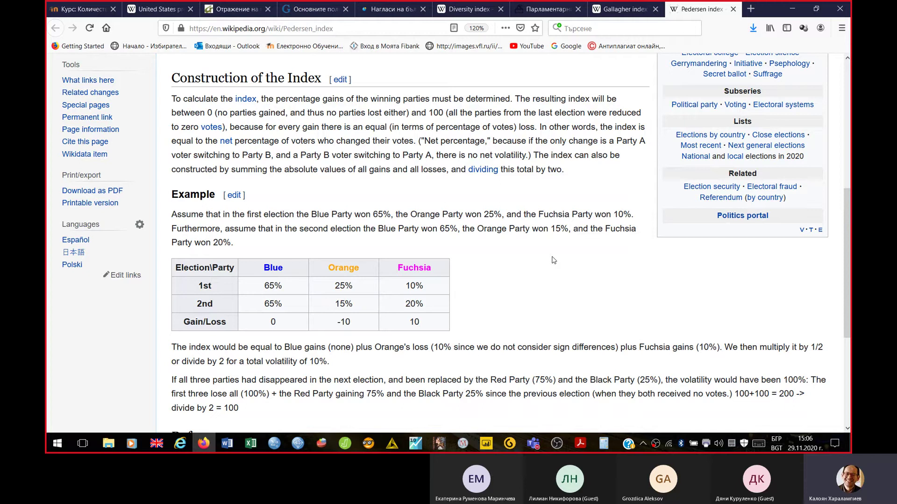
Step: Check the difference formula in G3 of the Excel sheet, and compare the Pedersen formula in Word with the Wikipedia example
left_click(255, 448)
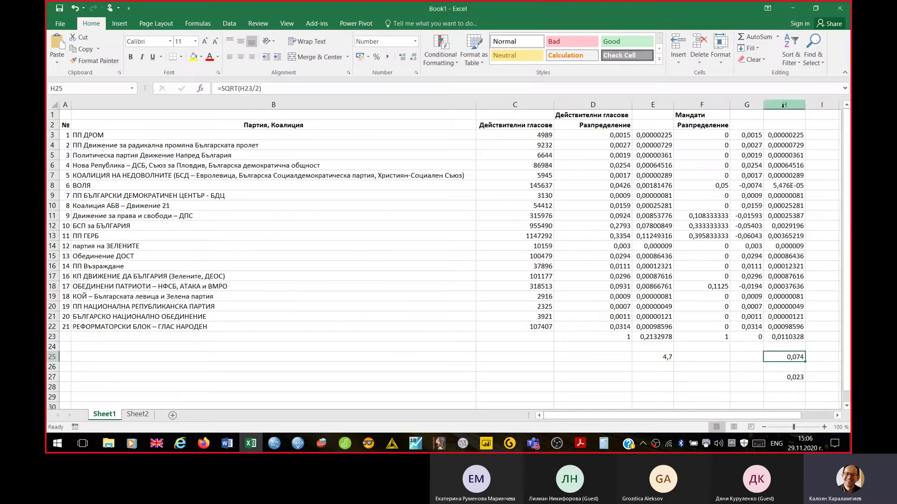
left_click(746, 135)
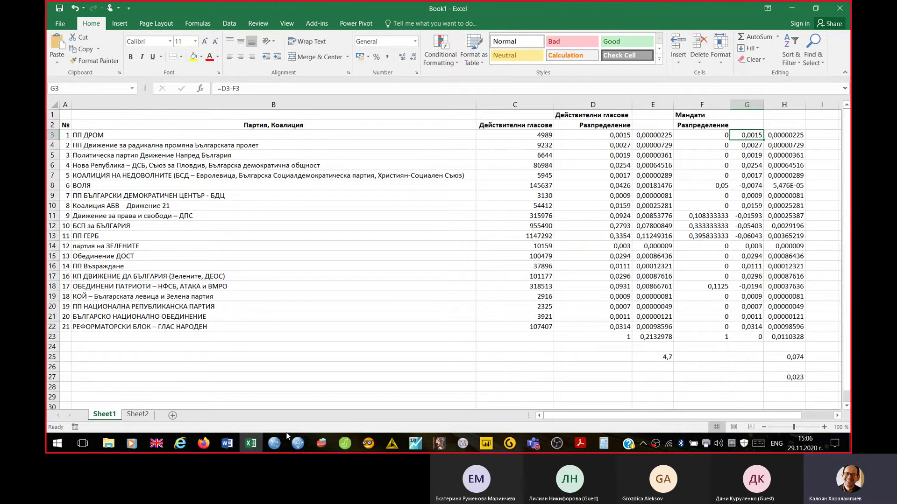
left_click(255, 445)
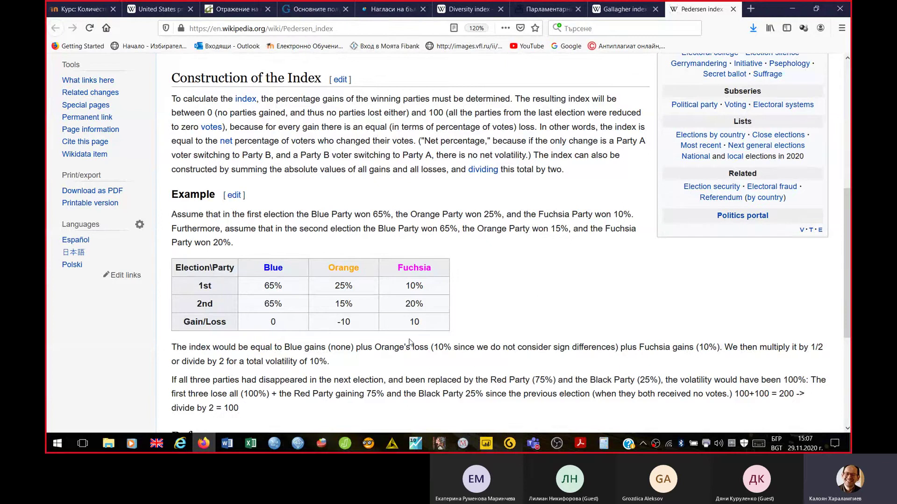
mouse_move(227, 444)
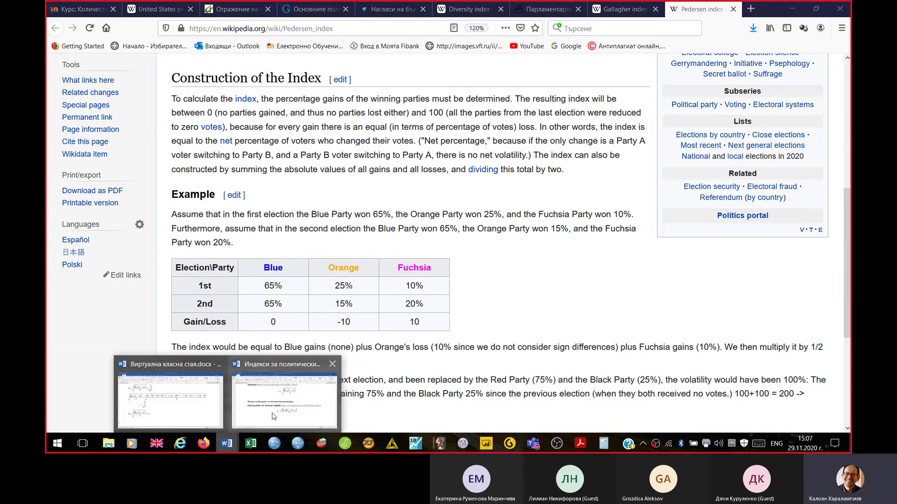
left_click(284, 404)
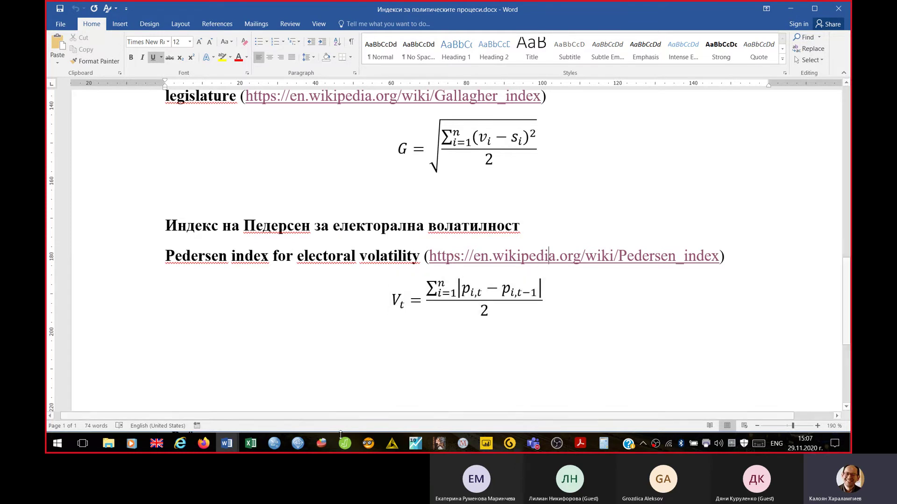
left_click(204, 443)
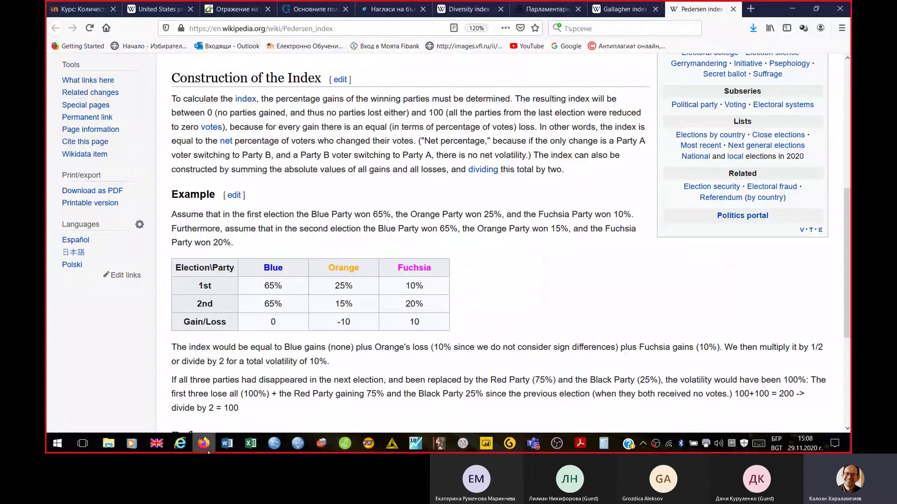
Step: Switch to the Excel workbook and add a new worksheet after Sheet2
left_click(248, 446)
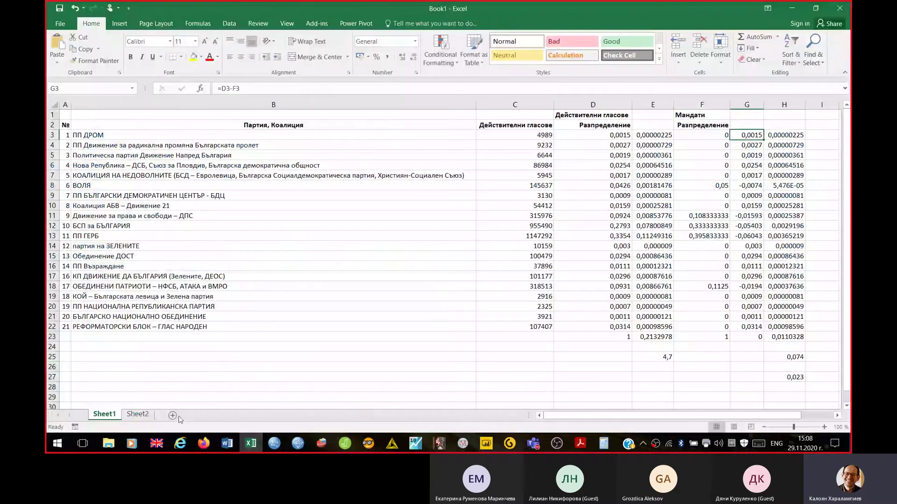
left_click(153, 416)
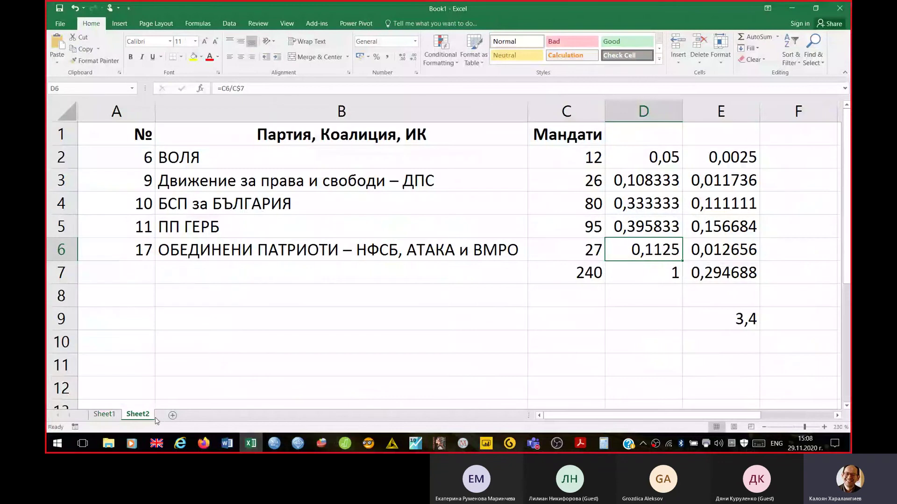
left_click(173, 416)
Step: Return to Sheet2 and enter 2017 as the heading of the mandate shares in cell D1
left_click(138, 415)
key("Right")
key("Right")
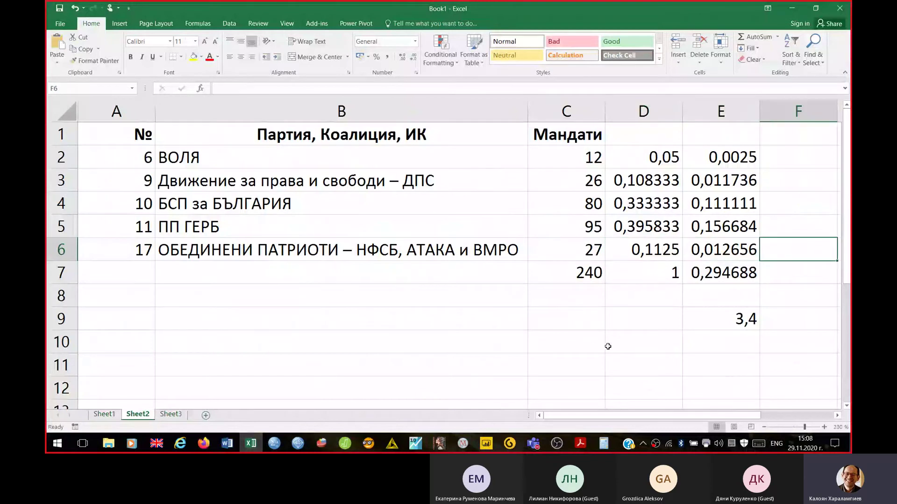
key("Left")
key("Up")
key("Up")
key("Up")
key("Up")
key("Up")
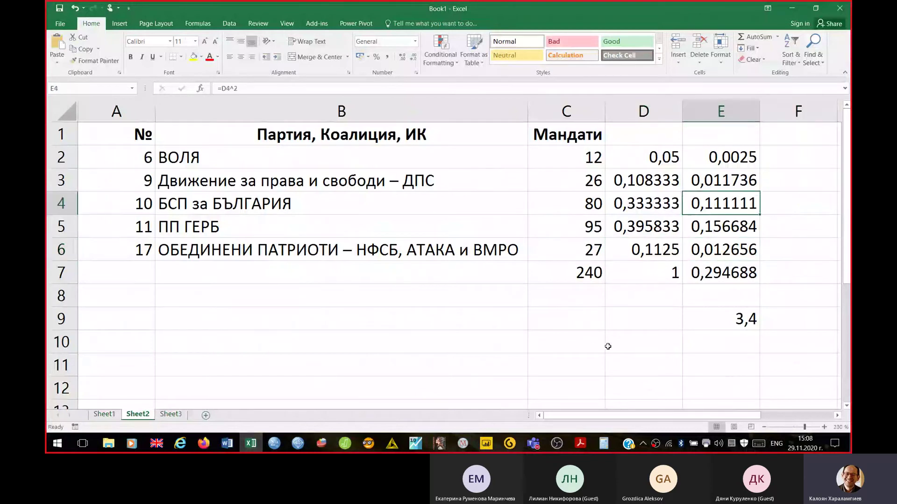
key("Left")
type("2017")
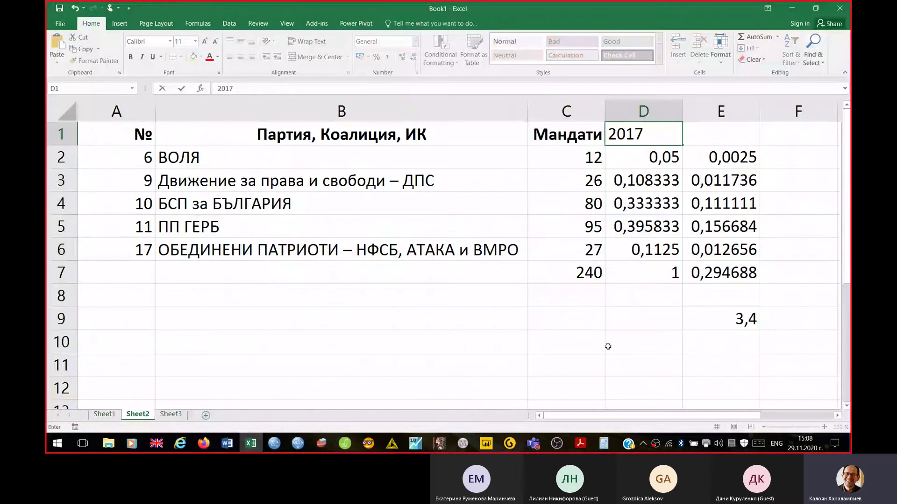
key("Return")
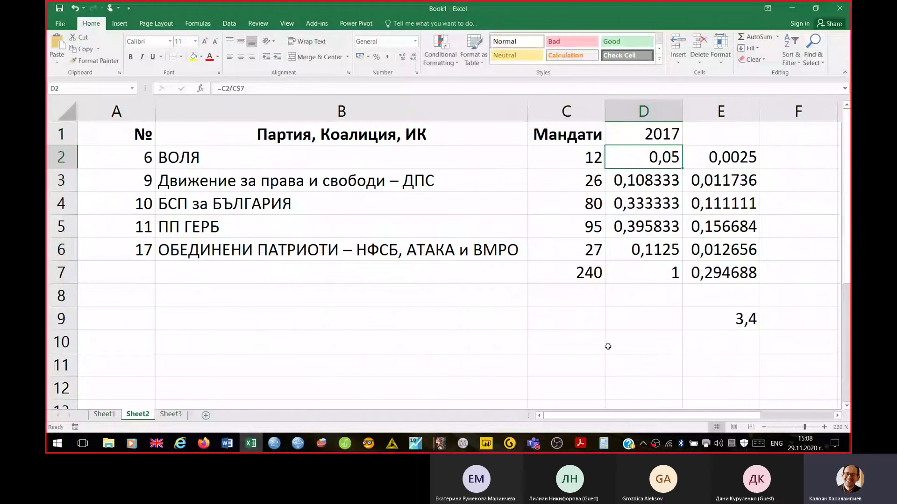
key("Down")
key("Down")
key("Down")
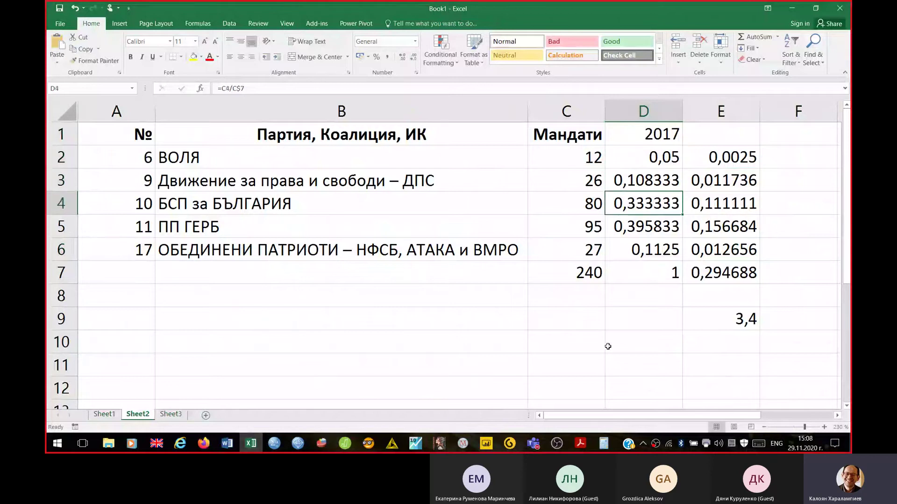
key("Right")
key("Right")
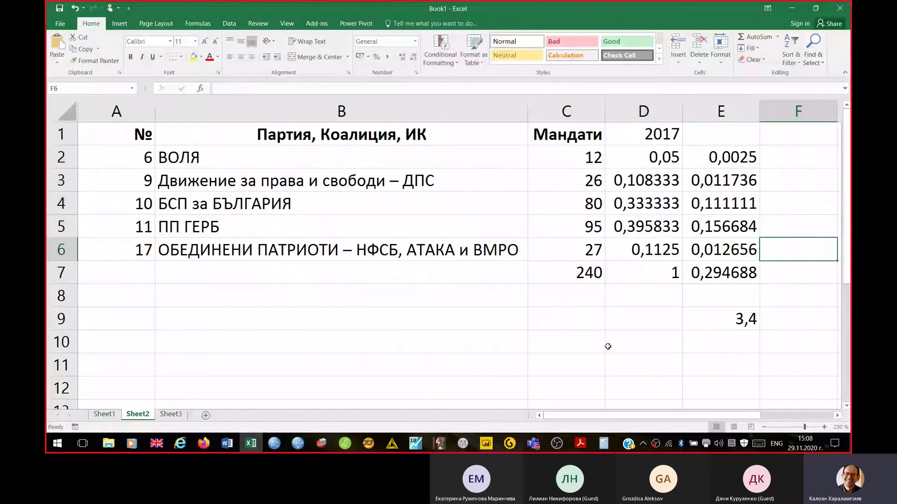
key("Up")
key("Up")
key("Up")
key("Up")
key("Up")
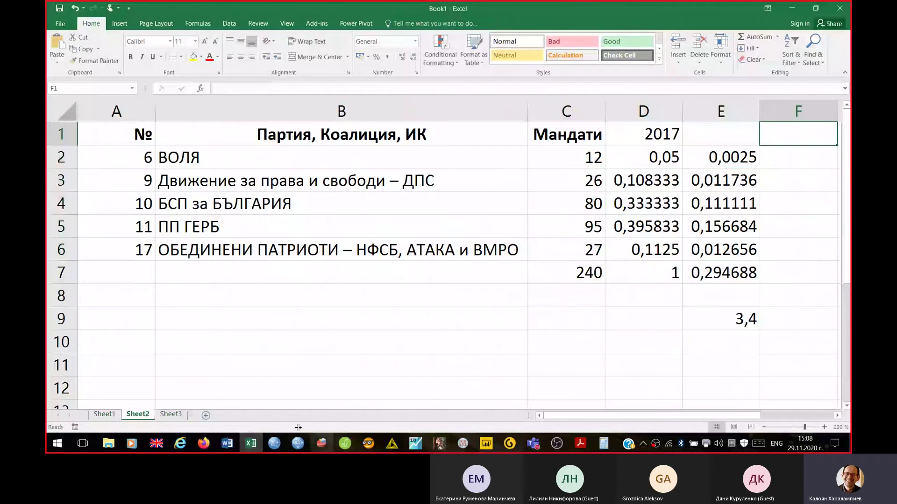
Step: Switch to Firefox to review the vote and mandate distribution of the 2017 parliamentary election, and return to the Pedersen index article
left_click(202, 447)
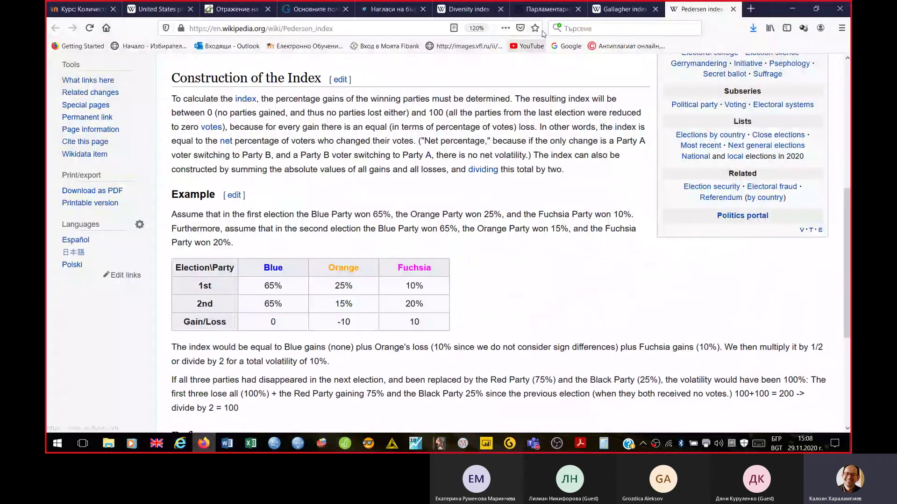
left_click(547, 9)
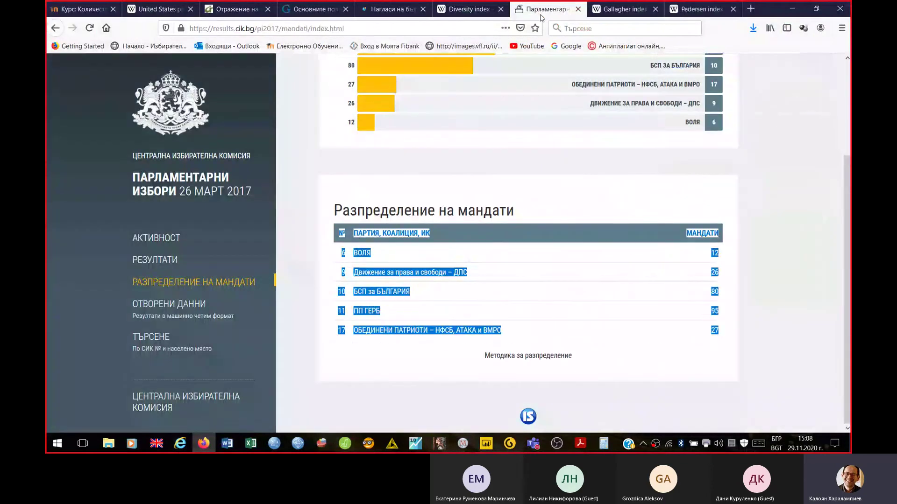
left_click(54, 27)
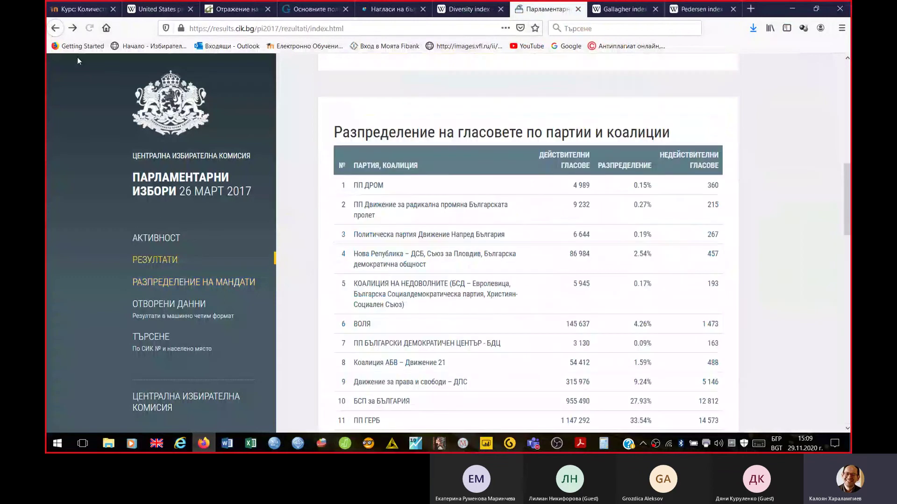
left_click(55, 28)
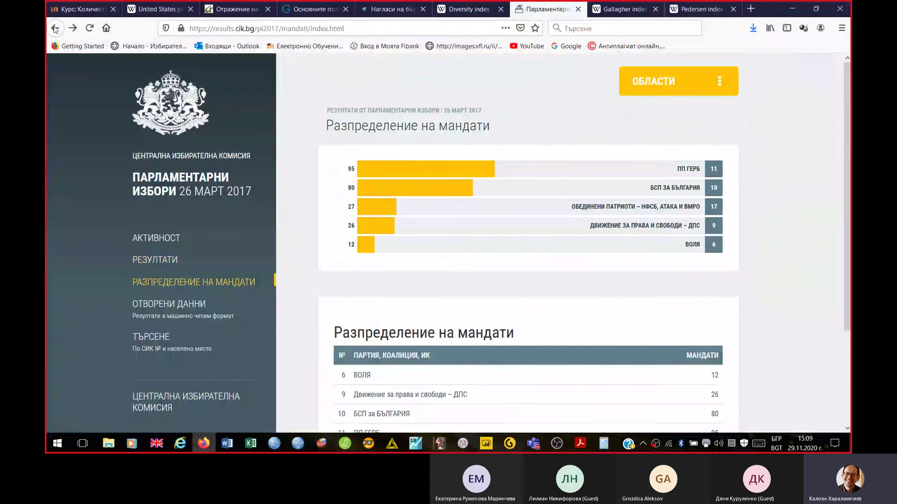
left_click(54, 28)
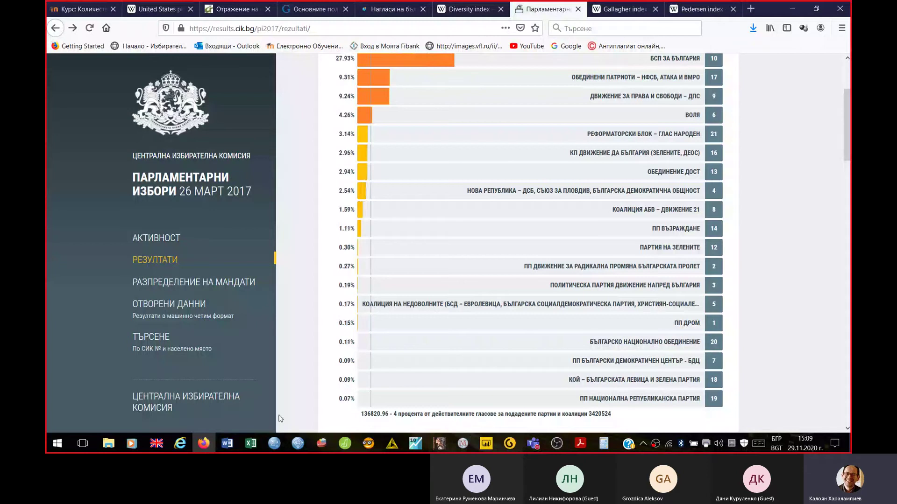
left_click(718, 13)
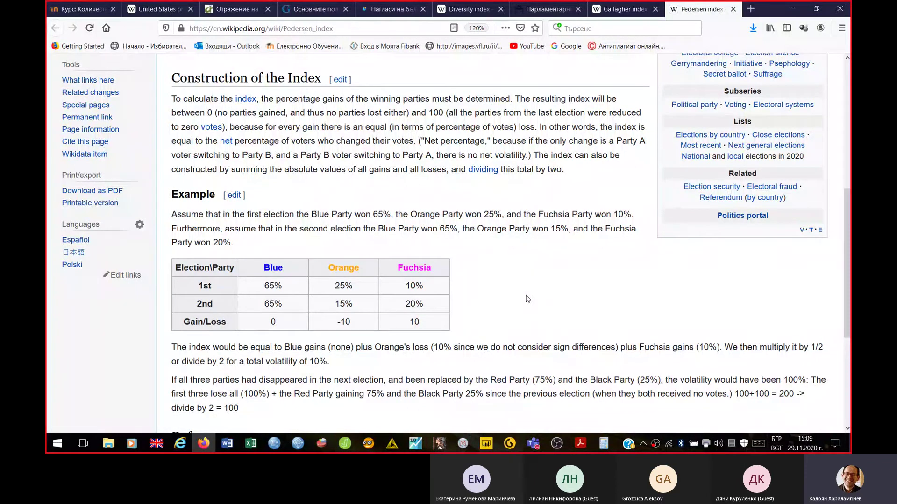
Step: Highlight the word "voters" in the index construction text, and look at Sheet3 and Sheet1 of the Excel workbook
double_click(301, 140)
left_click(254, 446)
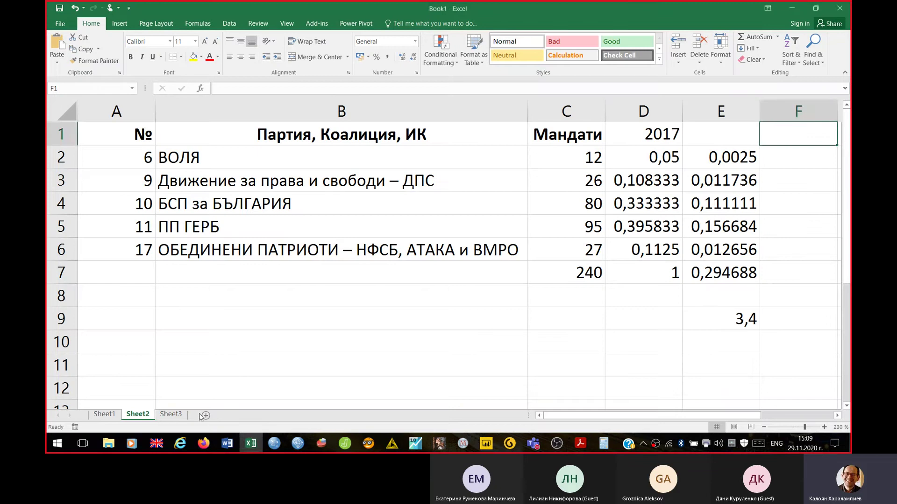
left_click(182, 417)
key("ctrl+Page_Up")
key("ctrl+Page_Up")
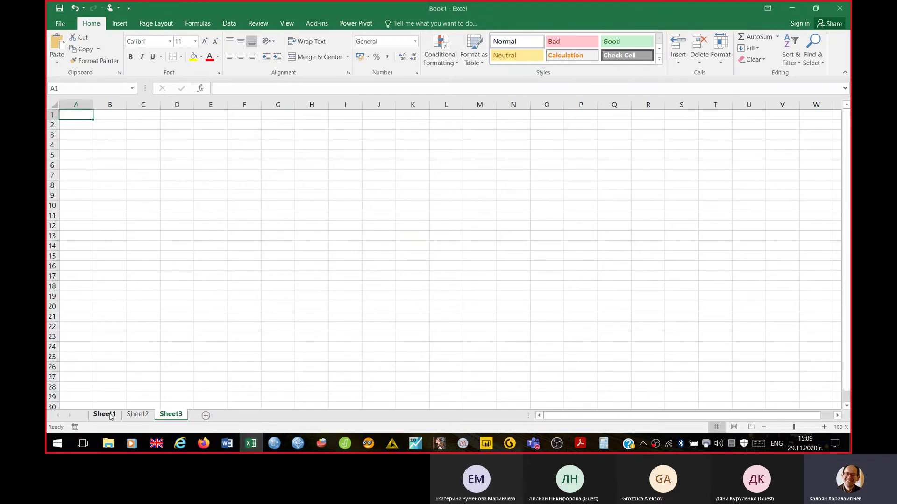
Step: Open the 2014 parliamentary election results from the Central Election Commission portal in Firefox, and return to Sheet1 in Excel
left_click(204, 444)
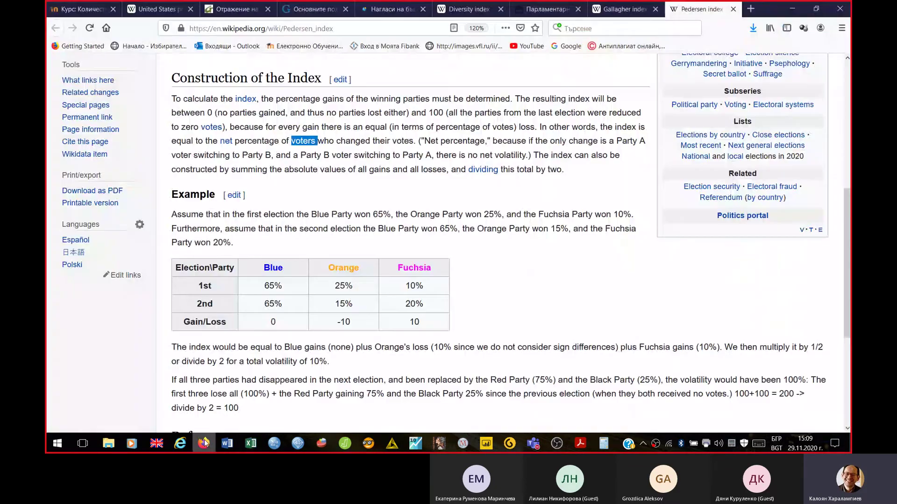
left_click(544, 14)
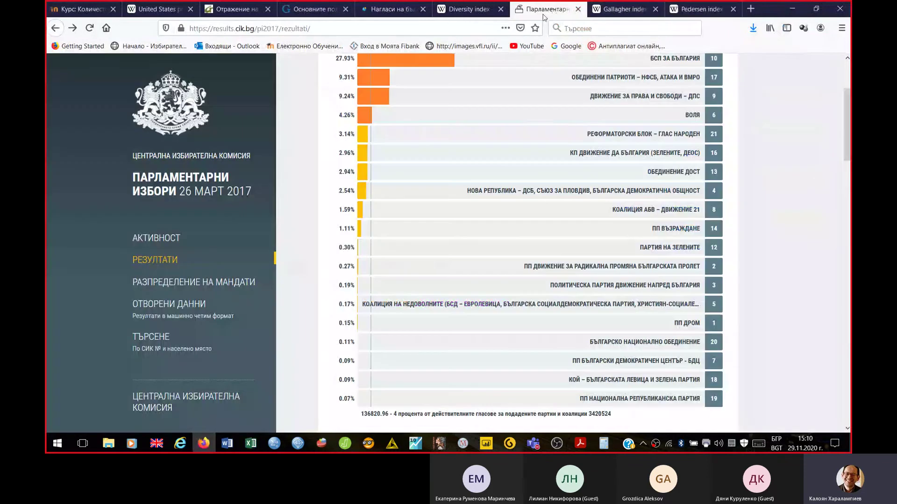
left_click(57, 28)
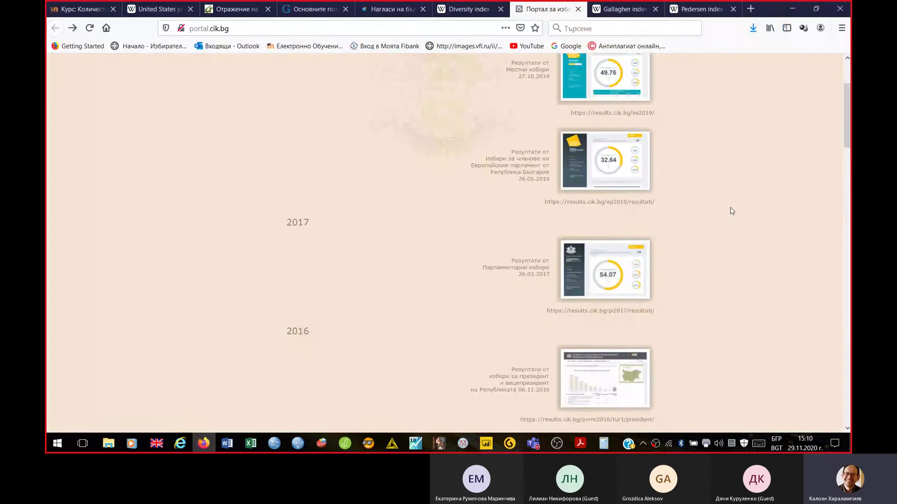
scroll(734, 209, "down", 2)
scroll(732, 211, "down", 4)
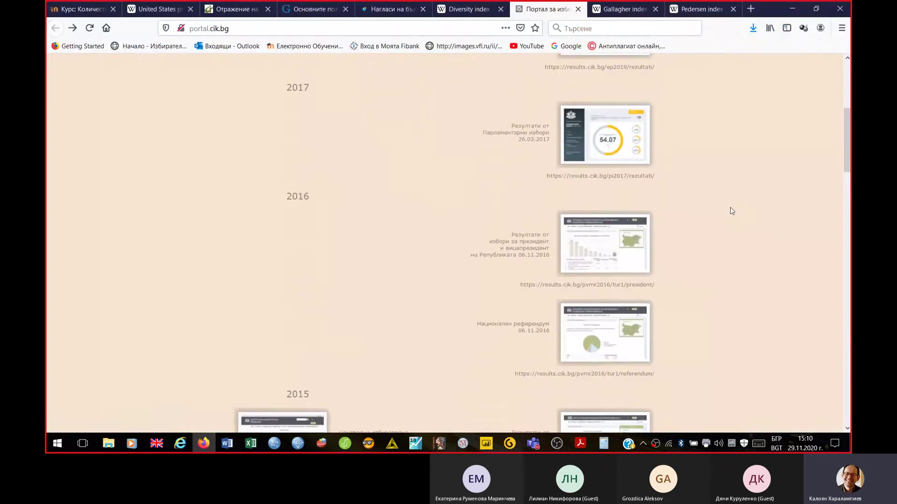
scroll(732, 211, "down", 3)
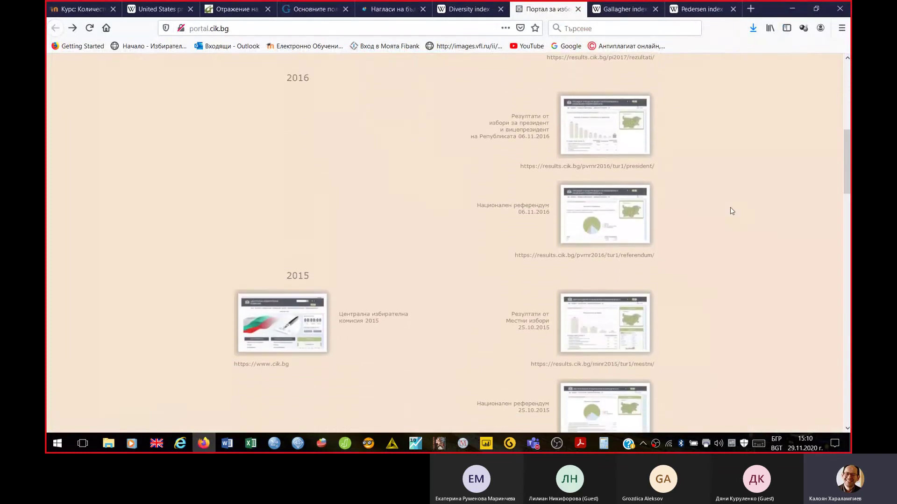
scroll(732, 211, "down", 4)
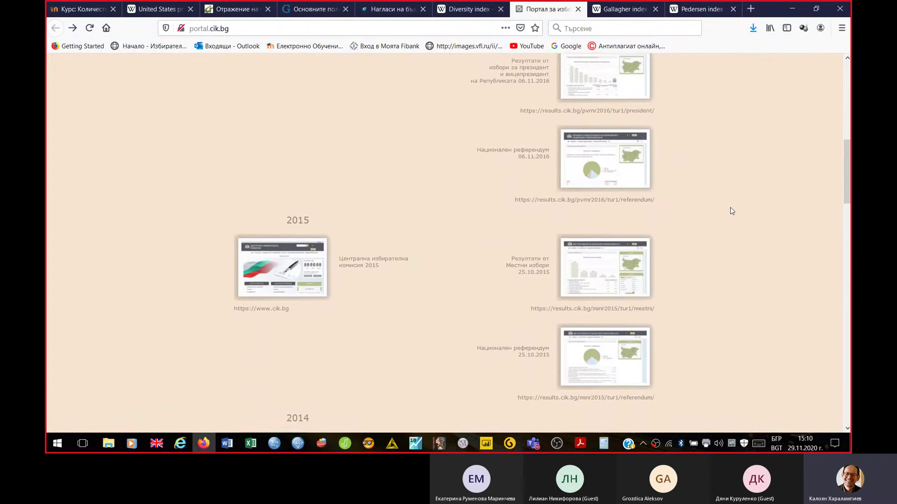
scroll(732, 212, "down", 2)
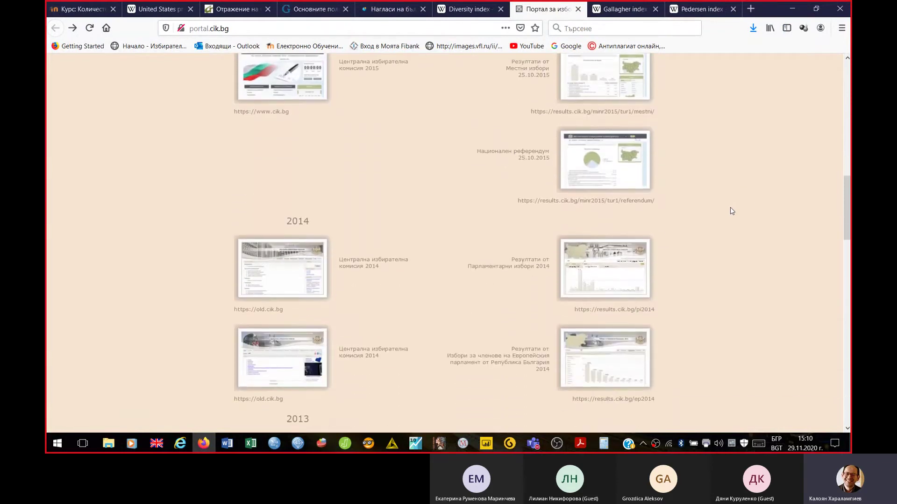
left_click(617, 251)
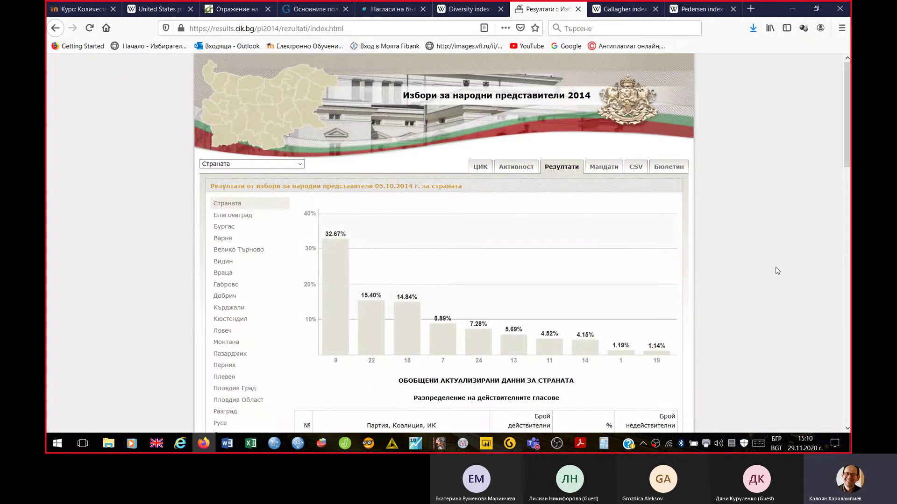
left_click(251, 444)
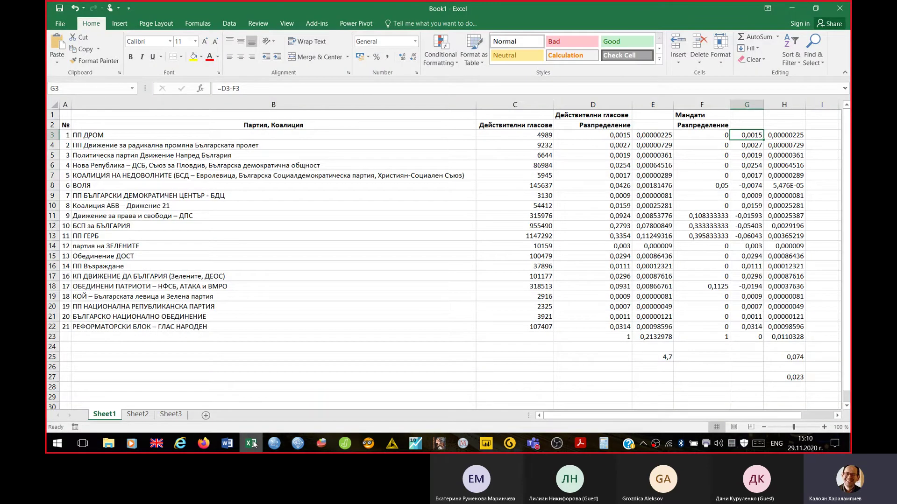
Step: On the empty Sheet3, enter the year headings 2017 in cell B1 and 2014 in cell C1
left_click(170, 414)
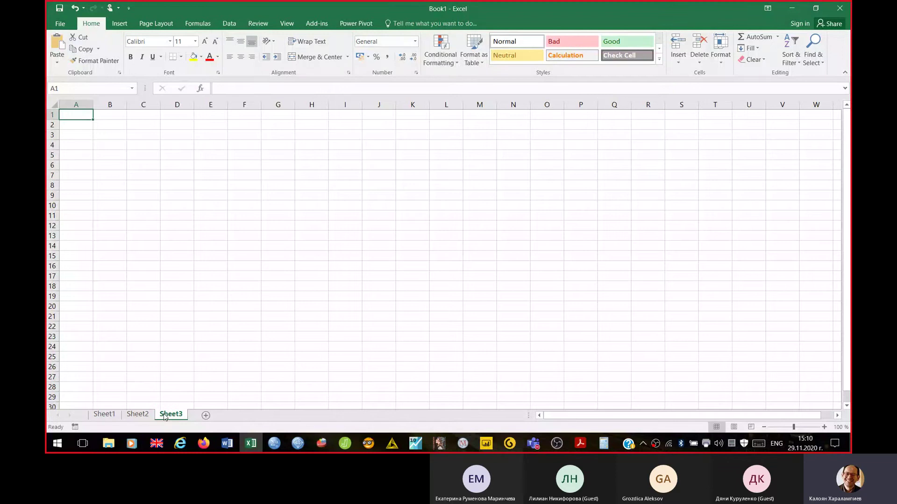
type("0")
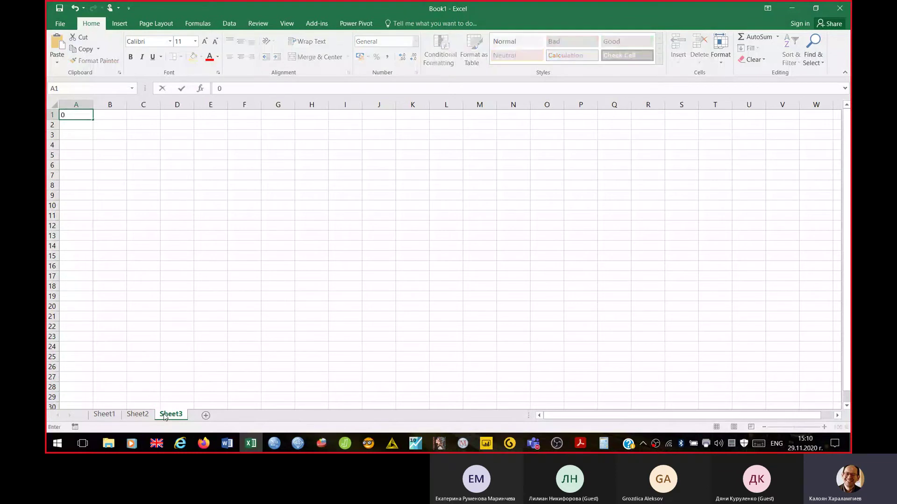
key("Tab")
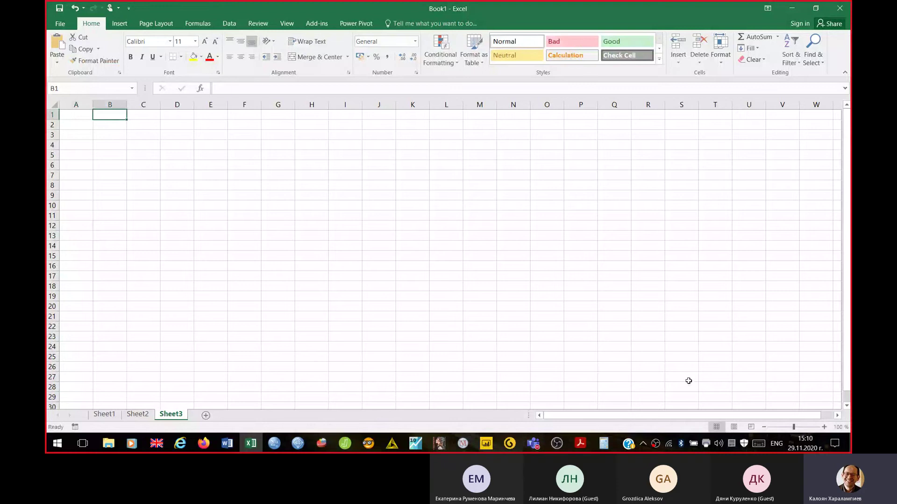
left_click(824, 427)
left_click(824, 427)
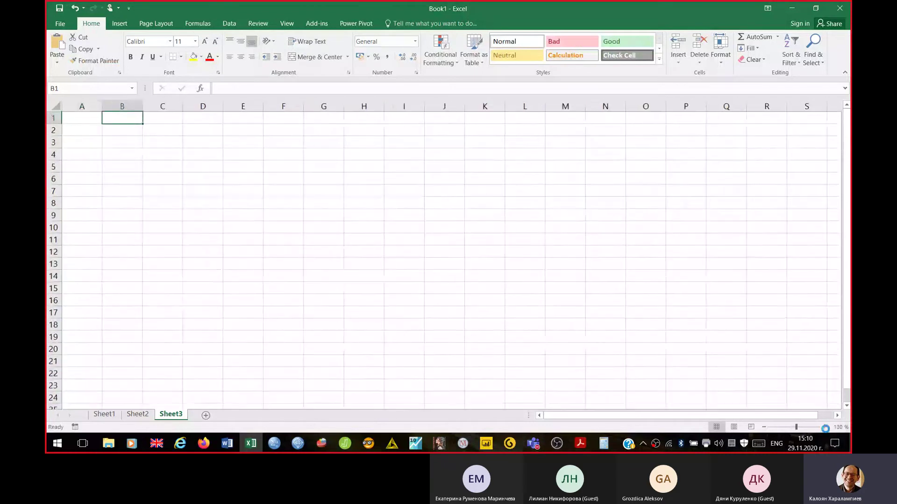
left_click(824, 427)
left_click(823, 427)
left_click(825, 427)
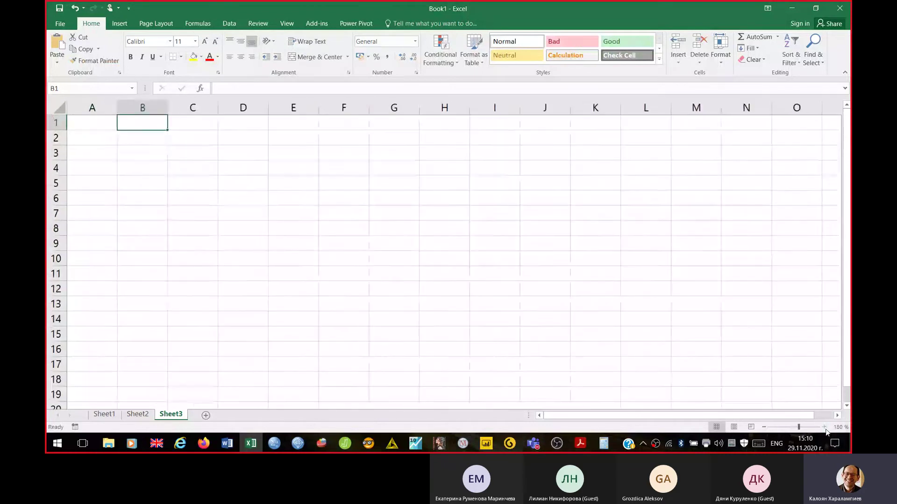
left_click(824, 427)
left_click(825, 427)
left_click(824, 427)
left_click(825, 427)
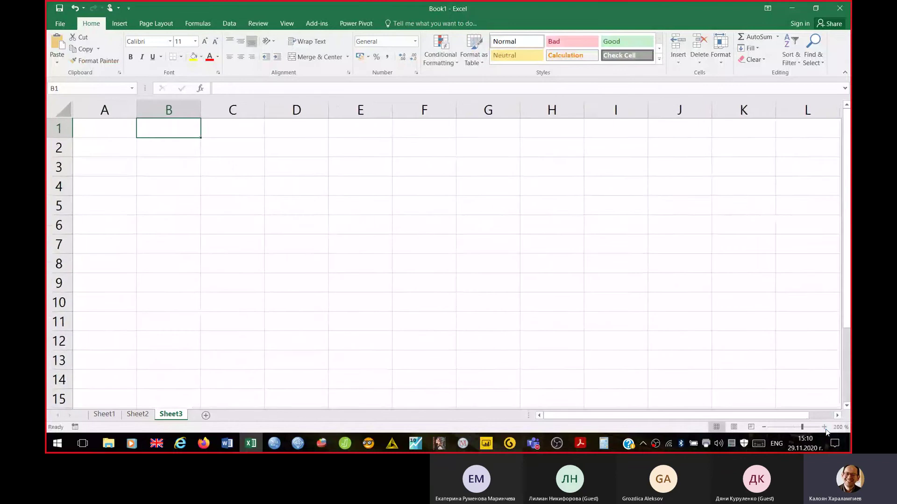
left_click(825, 427)
type("2017")
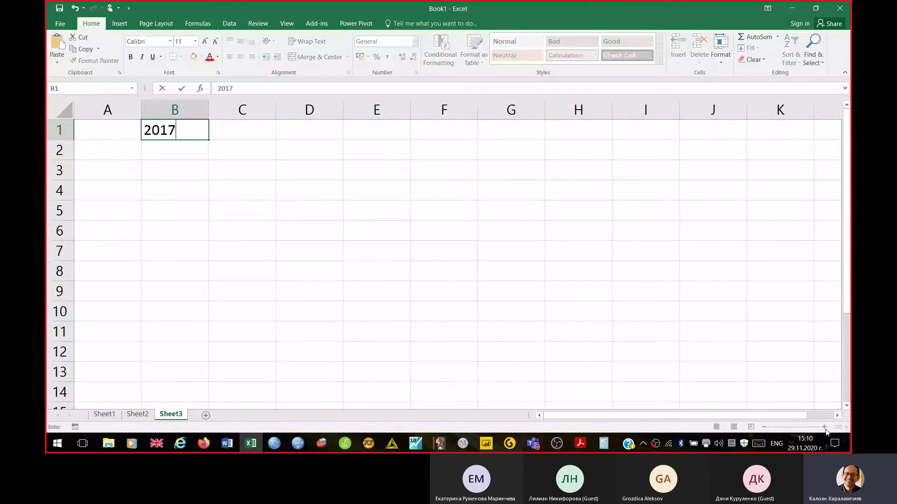
key("Tab")
type("2014")
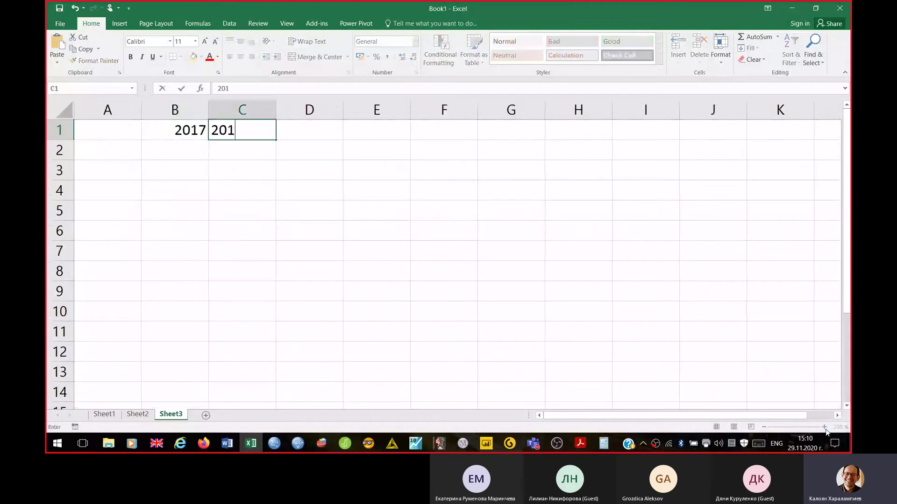
key("Down")
key("Left")
key("Left")
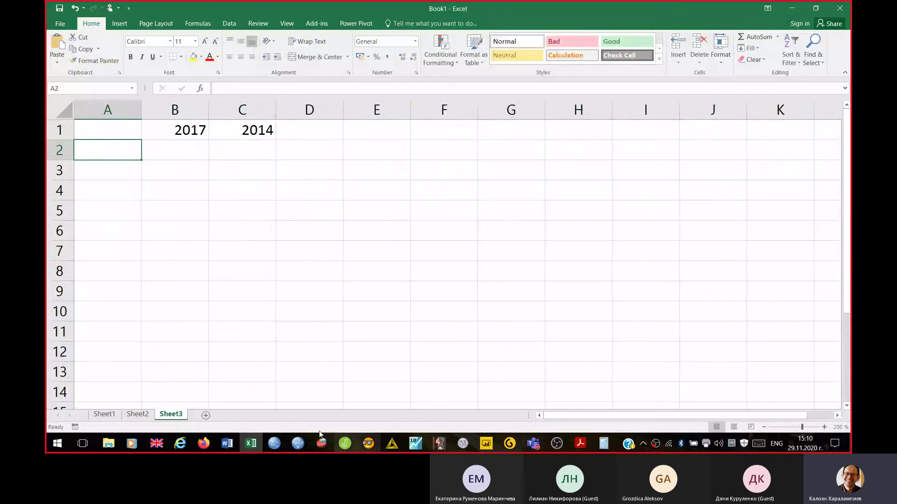
Step: Switch to Firefox to review the distribution of valid votes by party in the 2014 election, and return to Excel
left_click(186, 444)
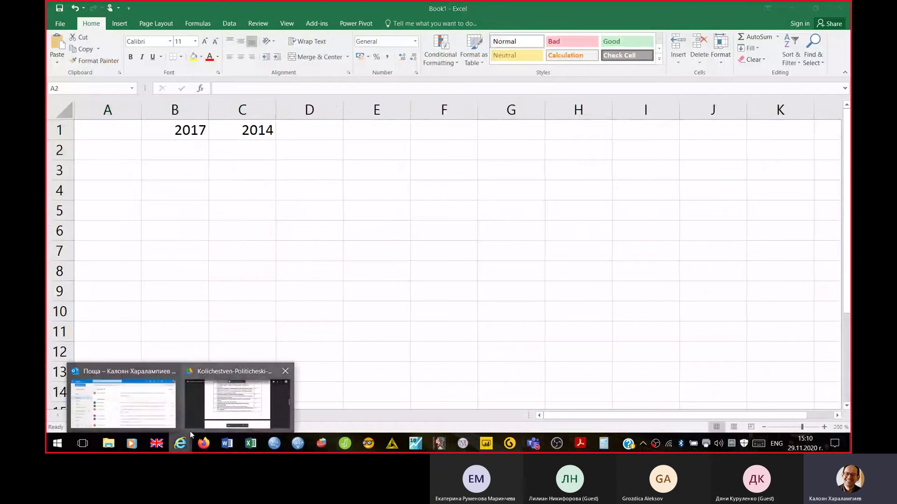
left_click(204, 444)
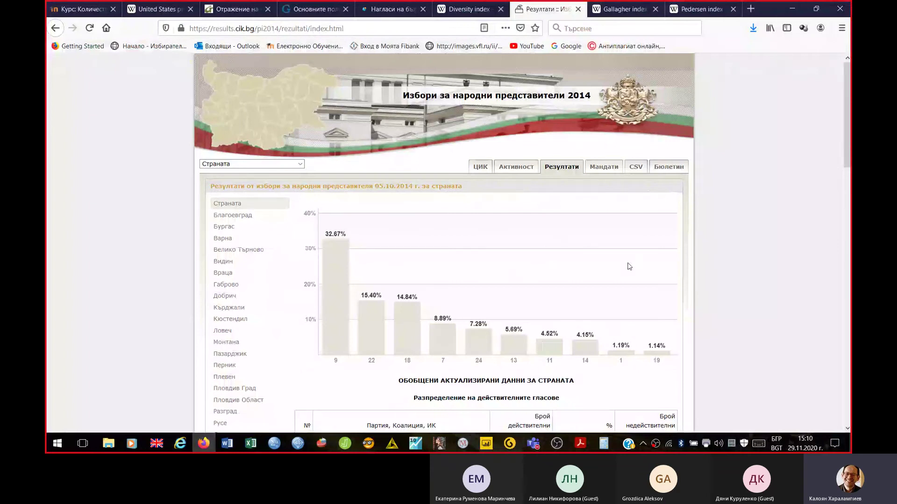
scroll(629, 267, "down", 5)
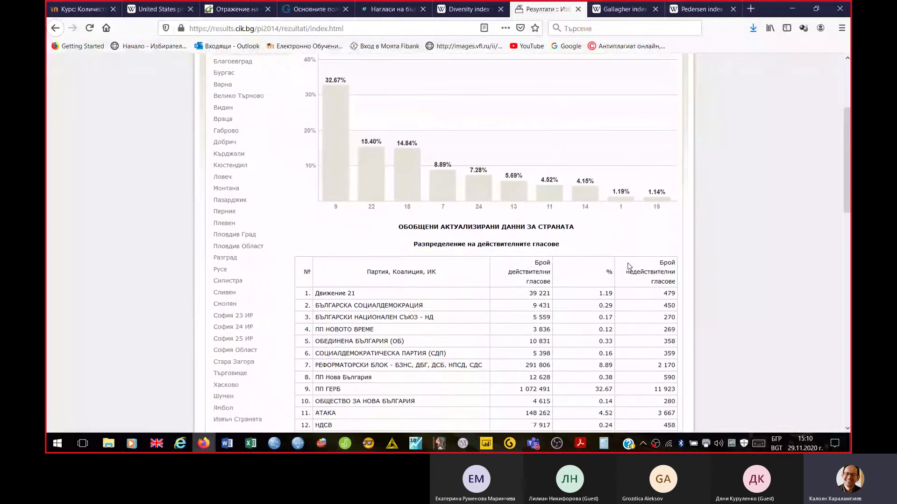
scroll(630, 266, "down", 3)
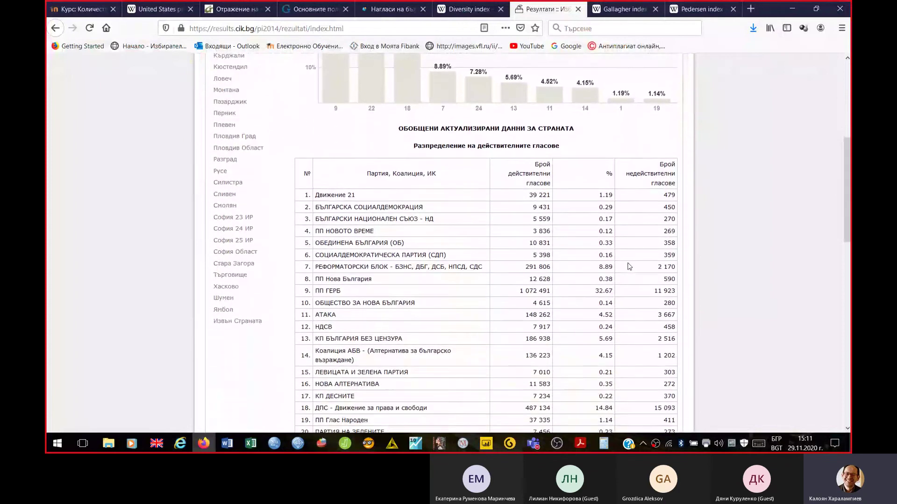
scroll(630, 266, "down", 2)
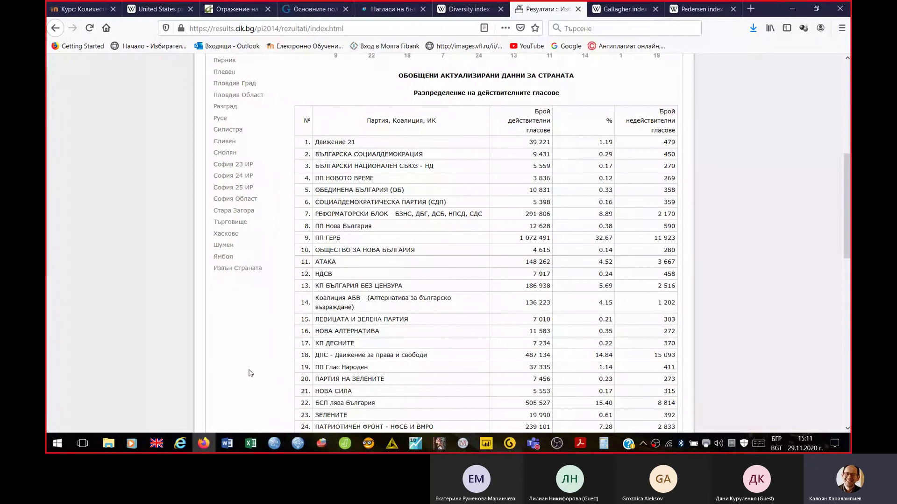
left_click(250, 443)
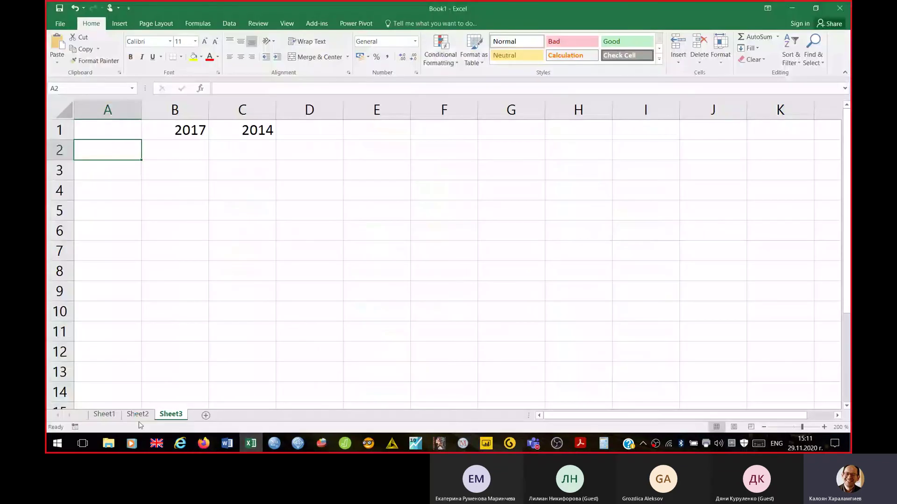
Step: Copy the party name ПП ГЕРБ from Sheet1 into cell A2 of Sheet3
left_click(101, 417)
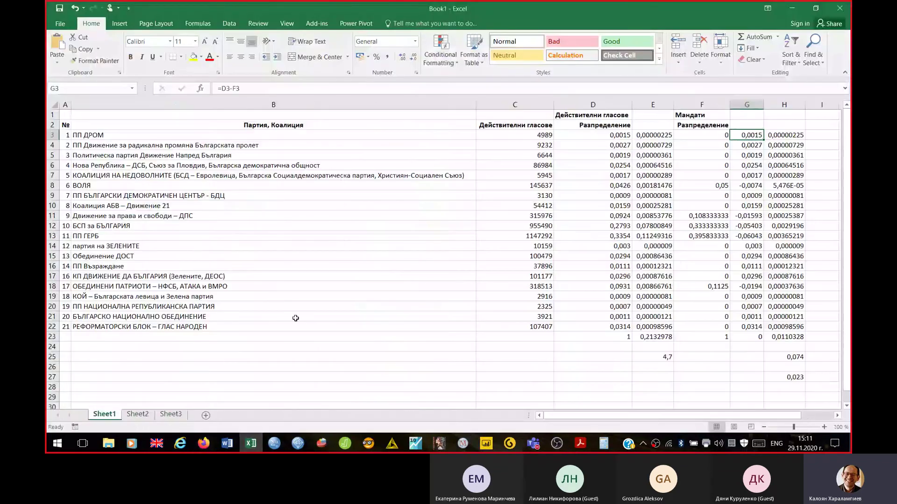
left_click(151, 238)
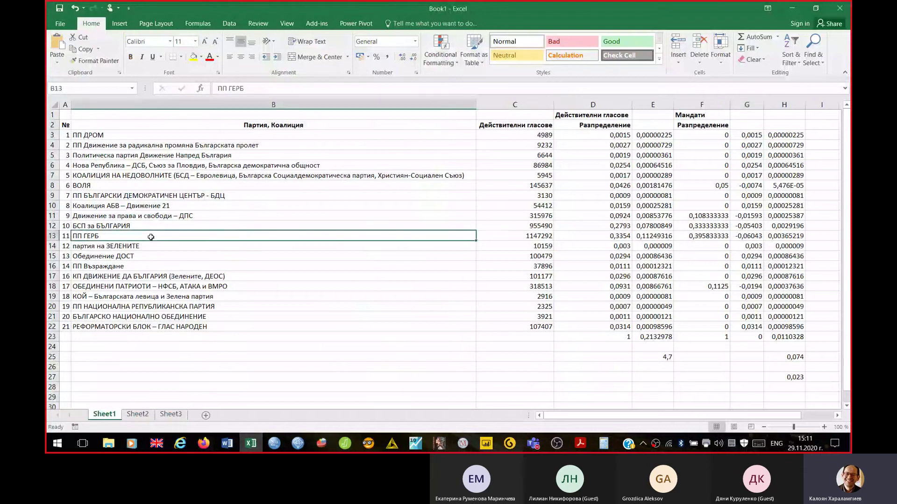
key("ctrl+c")
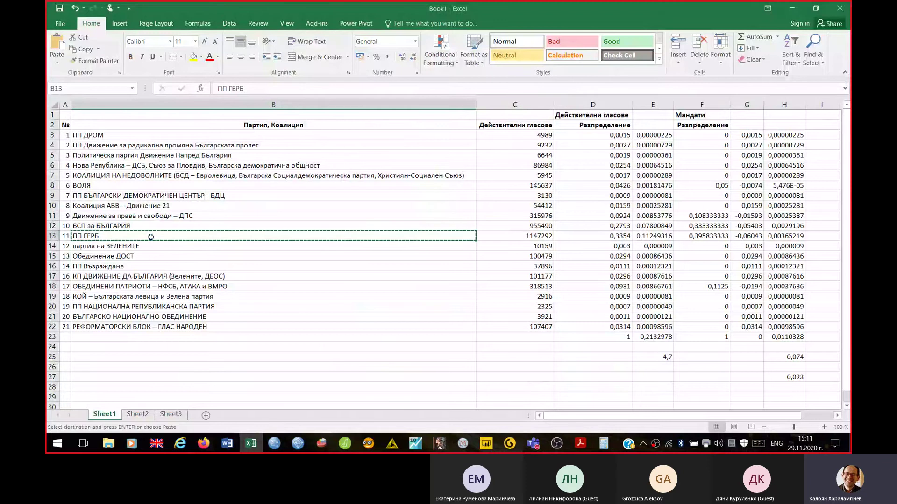
left_click(176, 417)
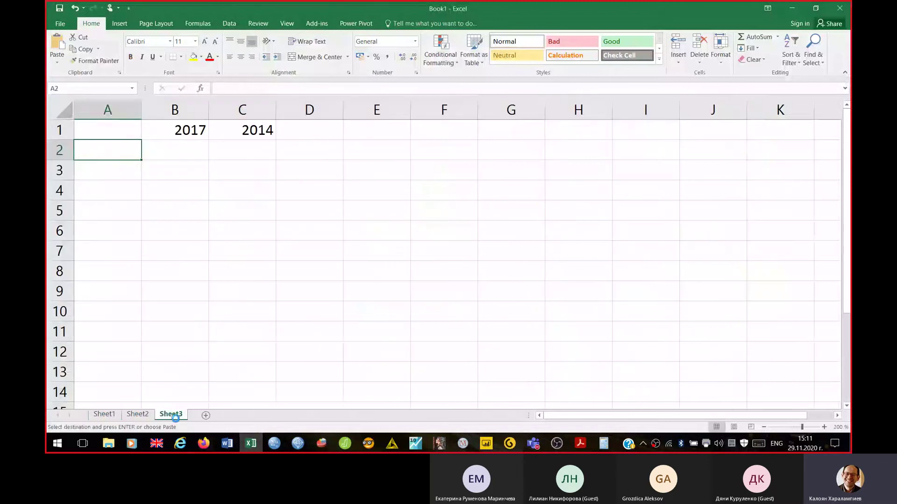
key("Return")
key("Tab")
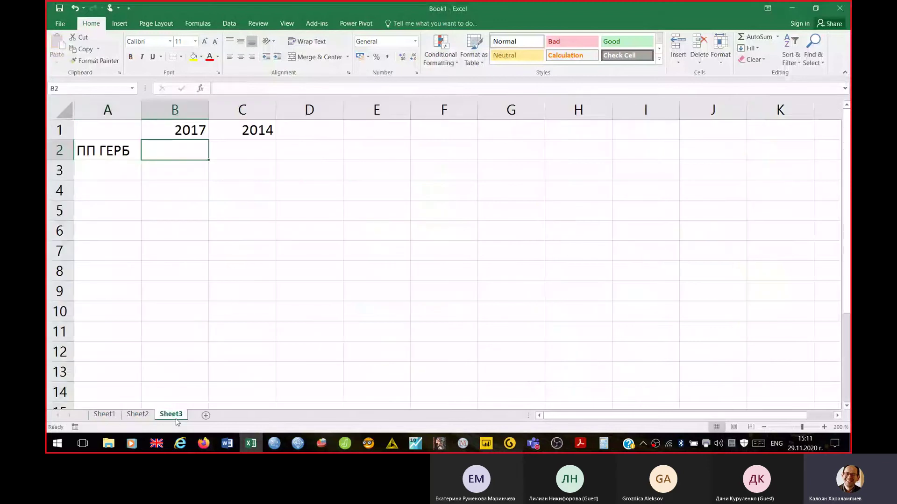
Step: Copy the 2017 vote share of ПП ГЕРБ, 0,3354, from Sheet1 into cell B2 of Sheet3
left_click(104, 414)
key("Tab")
key("Tab")
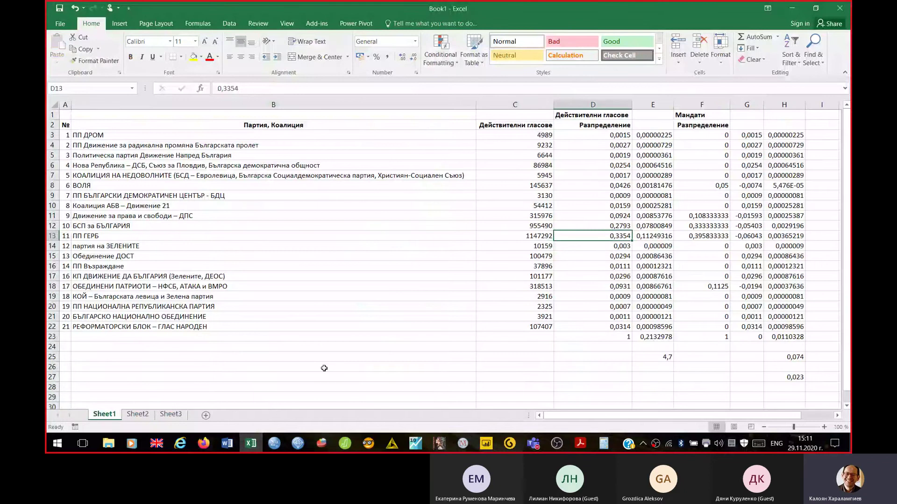
key("ctrl+c")
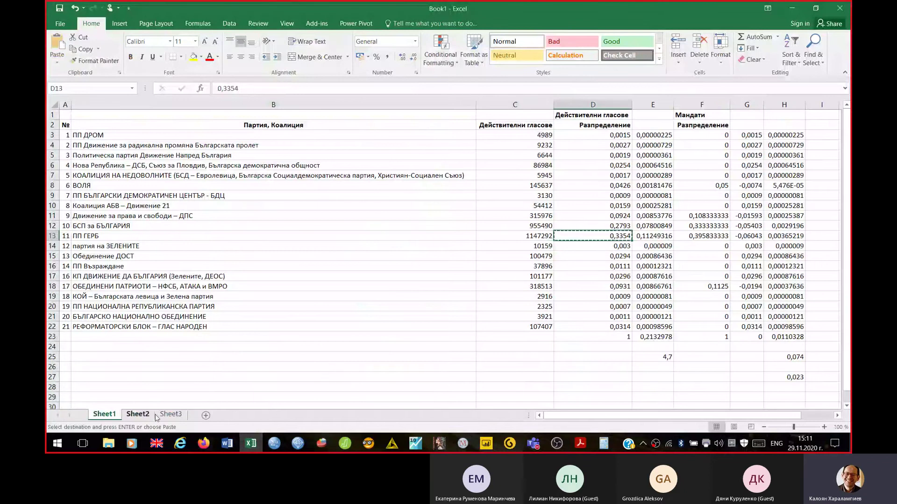
left_click(170, 415)
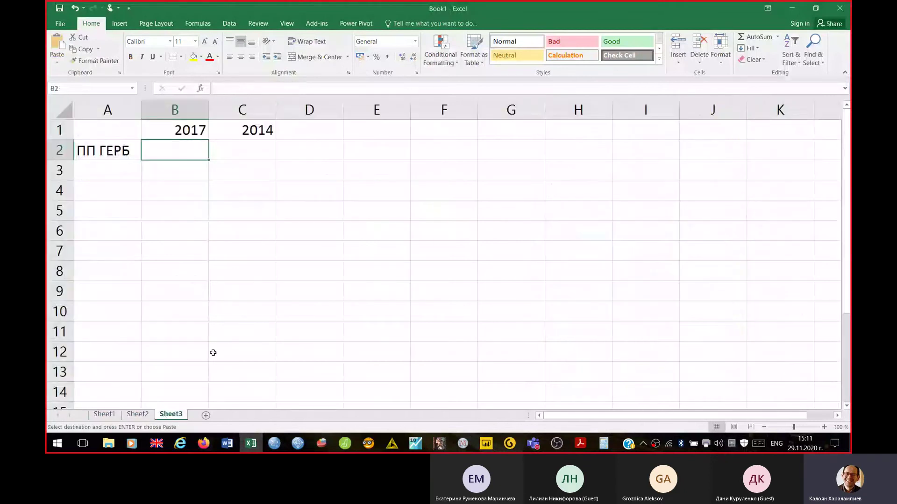
right_click(191, 147)
left_click(226, 193)
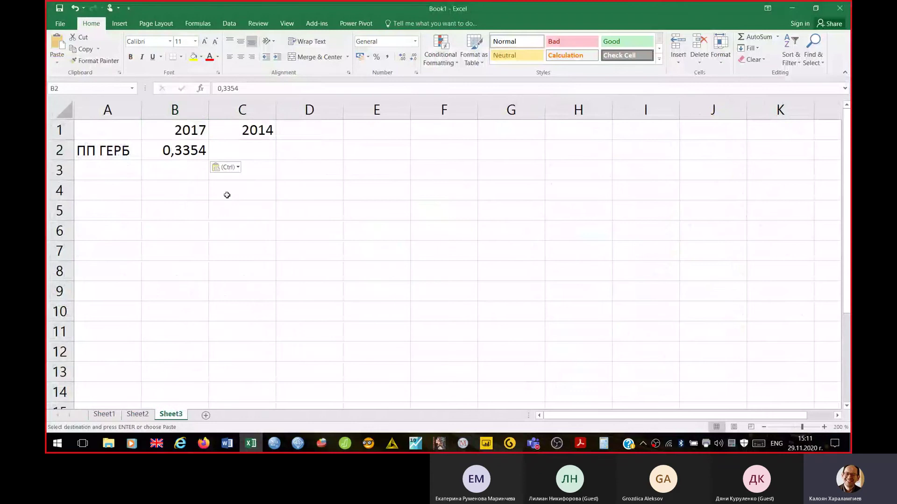
Step: Look up the 2014 vote share of ПП ГЕРБ in Firefox and enter it as 0,3267 in cell C2 of Sheet3
key("Right")
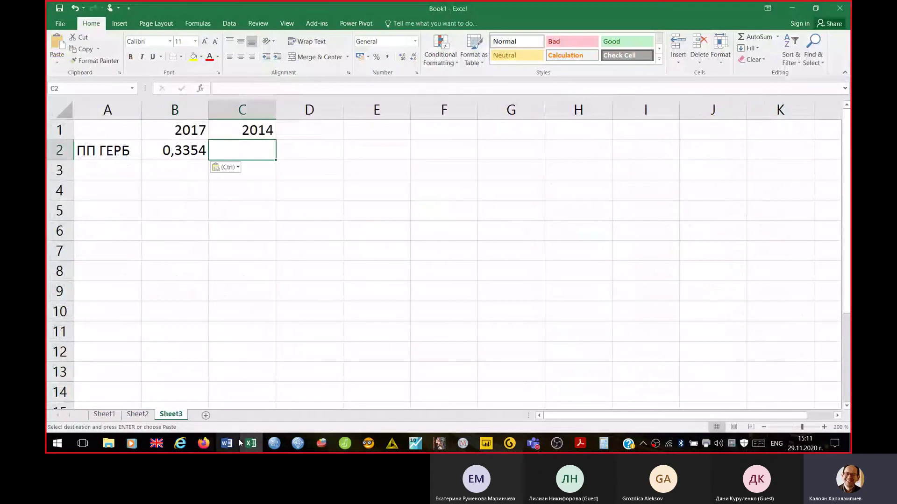
left_click(250, 446)
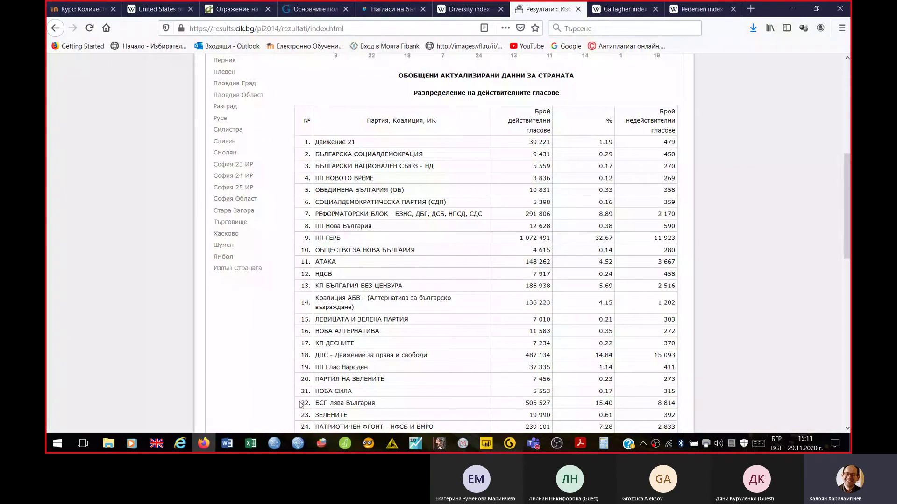
left_click(245, 447)
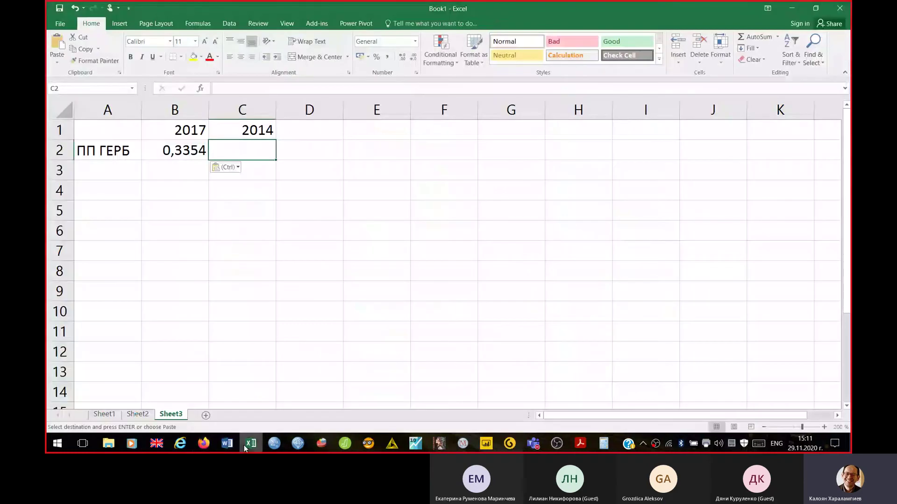
type("0,3267")
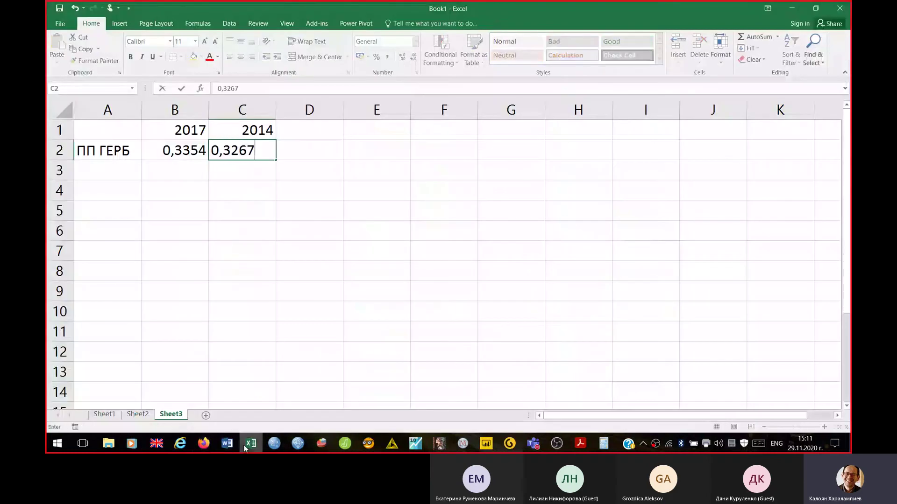
key("Return")
key("Left")
key("Left")
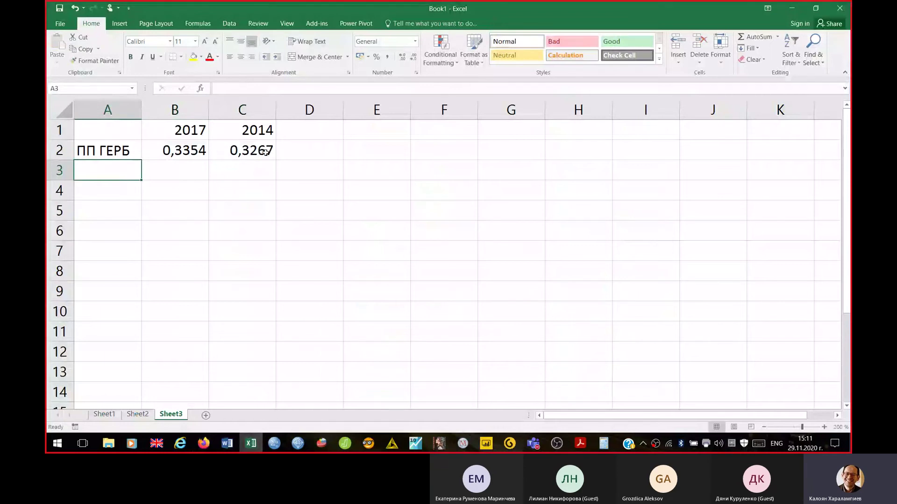
Step: Copy the 2017 vote share of БСП за БЪЛГАРИЯ, 0,2793, from Sheet1 and place it in cell B3 of Sheet3
left_click(111, 416)
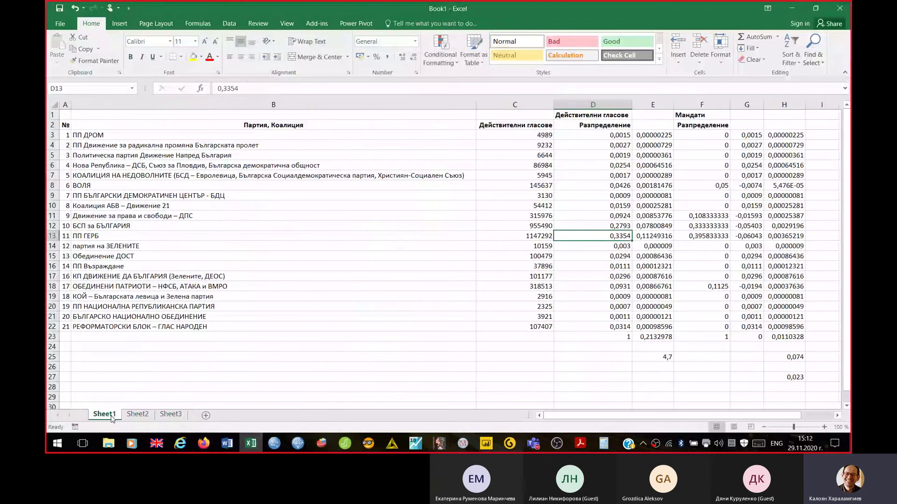
key("Up")
key("ctrl+c")
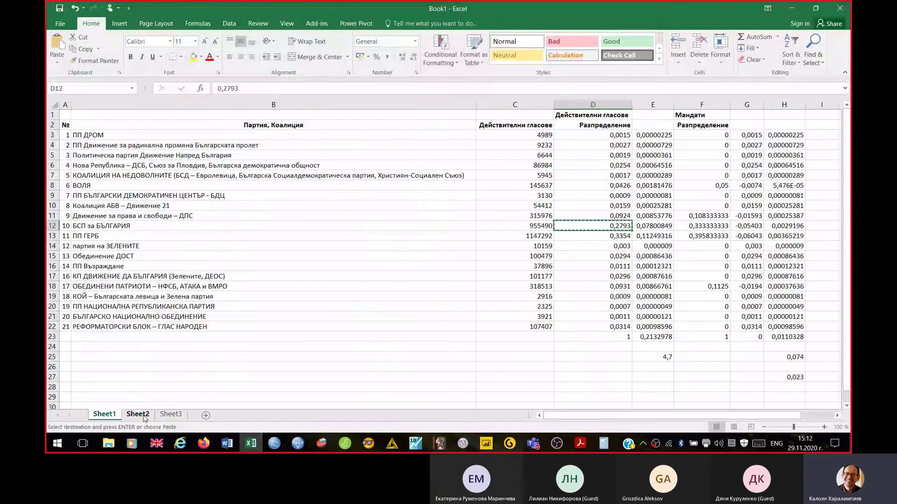
left_click(172, 415)
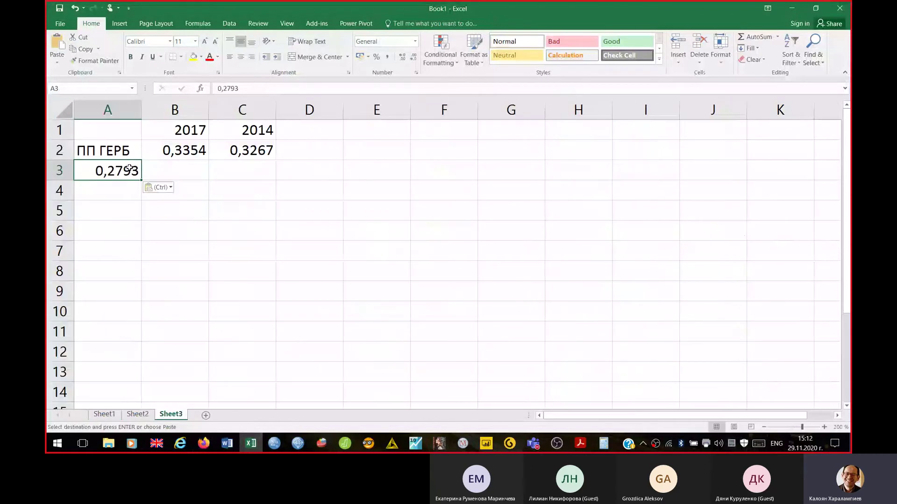
left_click_drag(130, 168, 196, 169)
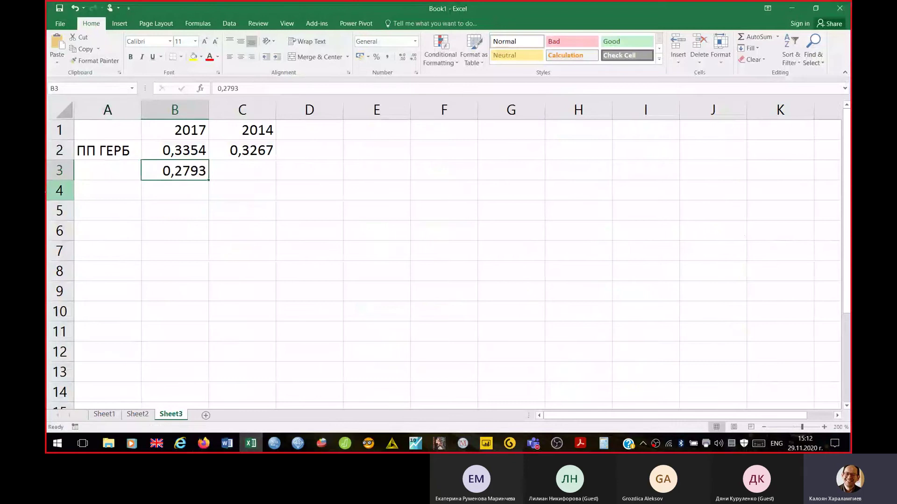
Step: Copy the party name БСП за БЪЛГАРИЯ from Sheet1 into cell A3 of Sheet3 and autofit the width of column A
left_click(107, 170)
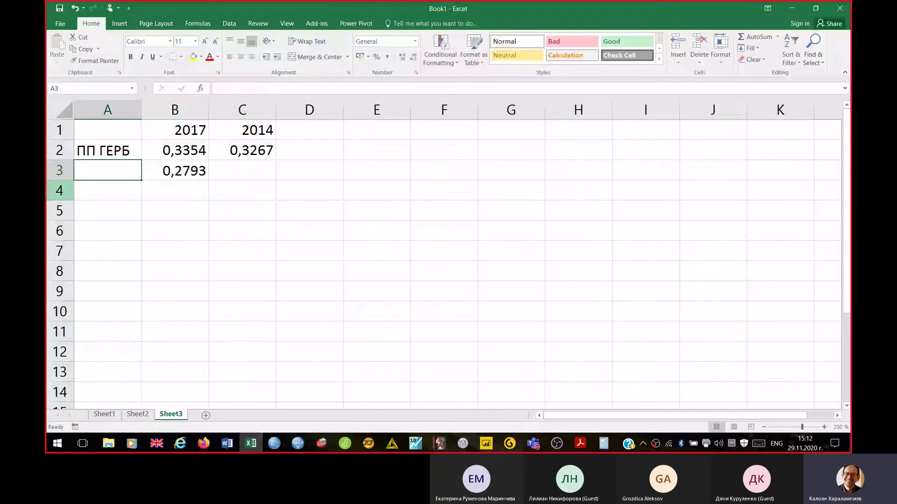
left_click(104, 414)
key("Left")
key("Left")
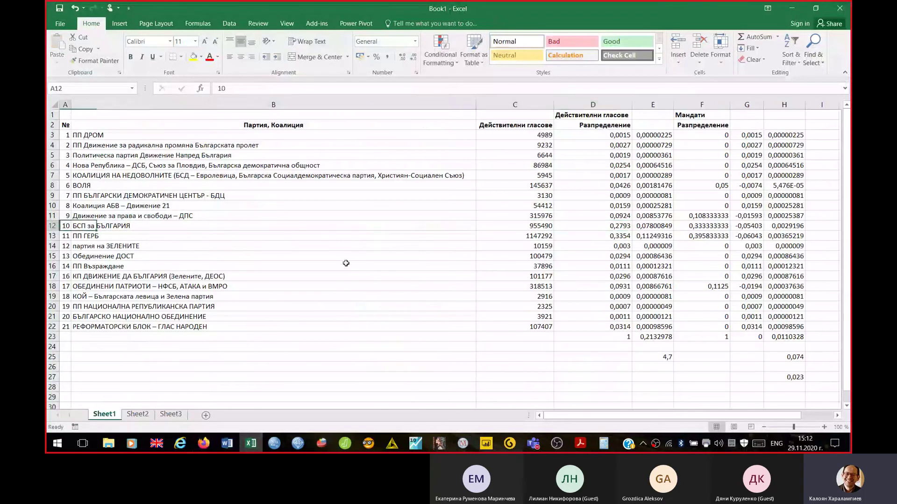
key("ctrl+c")
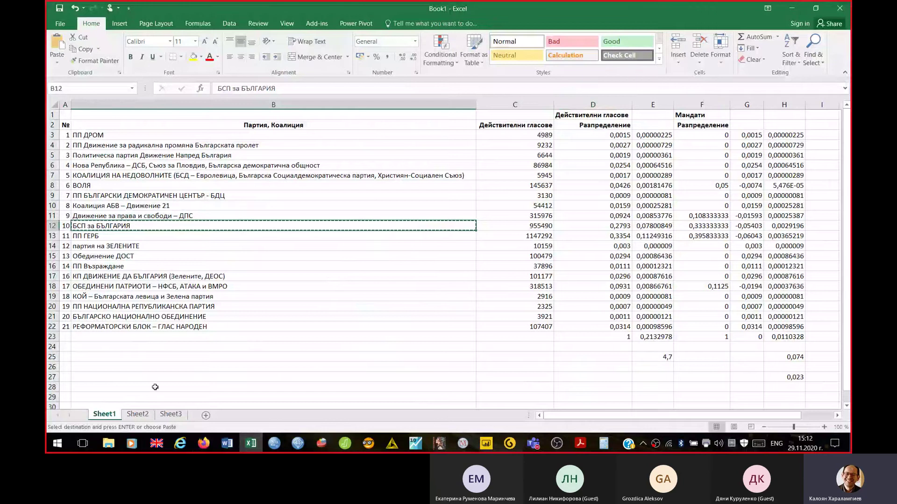
left_click(168, 414)
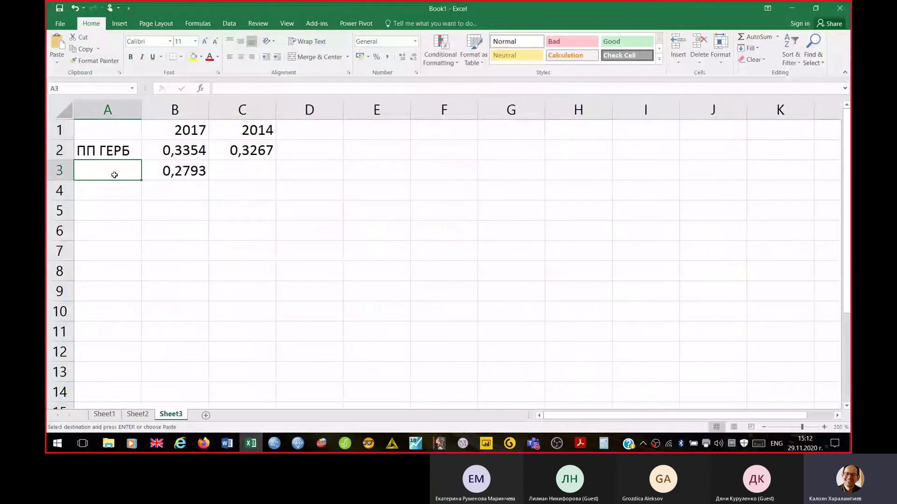
right_click(114, 175)
left_click(148, 220)
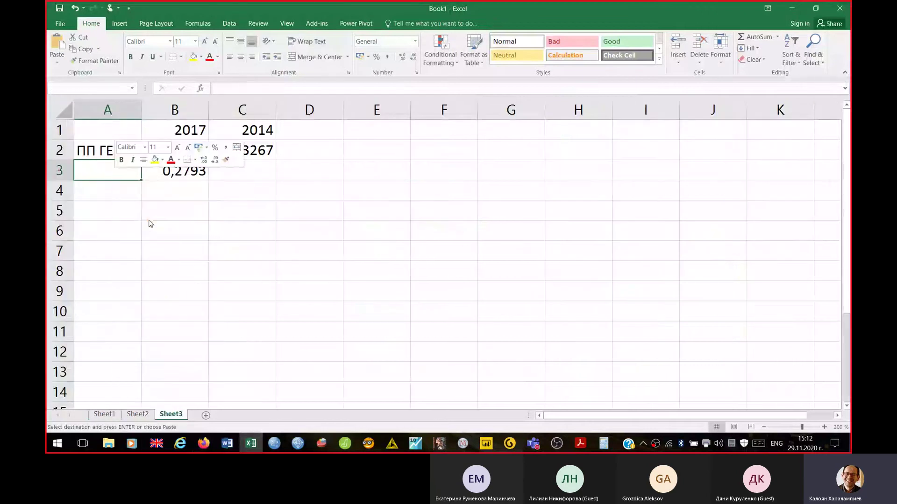
left_click(141, 109)
double_click(141, 108)
Step: Look up the 2014 vote share of БСП лява България in Firefox and enter it as 0,154 in cell C3 of Sheet3
key("Right")
key("Right")
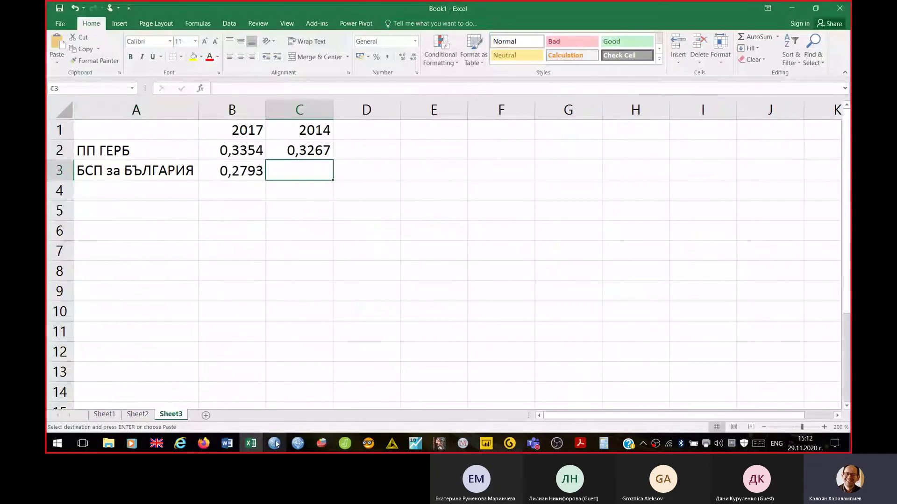
mouse_move(186, 448)
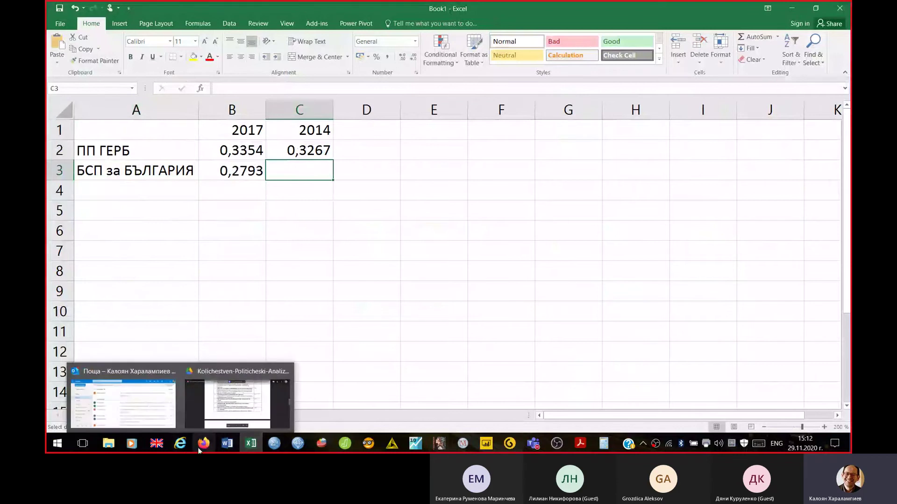
left_click(201, 446)
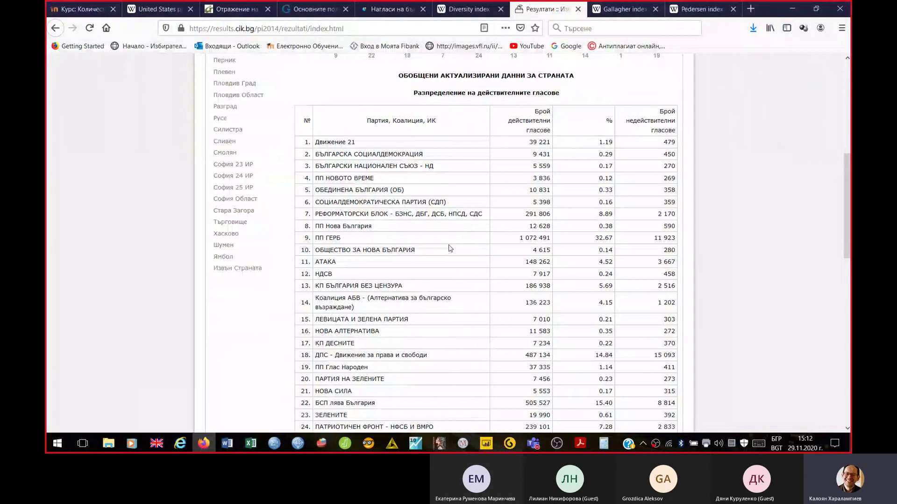
scroll(450, 260, "down", 3)
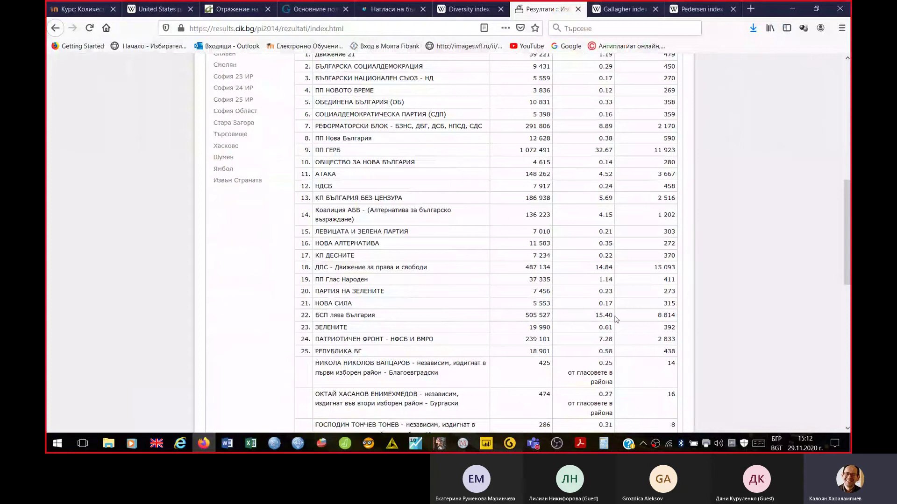
left_click(250, 444)
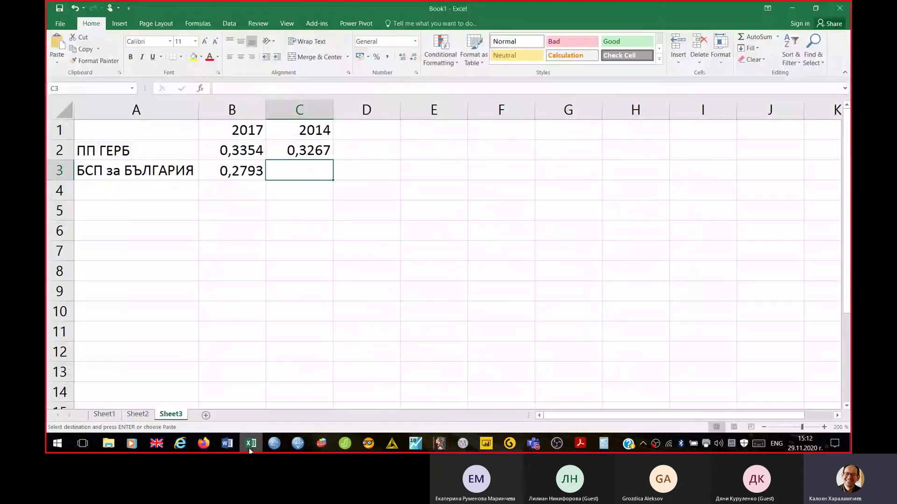
type(",154")
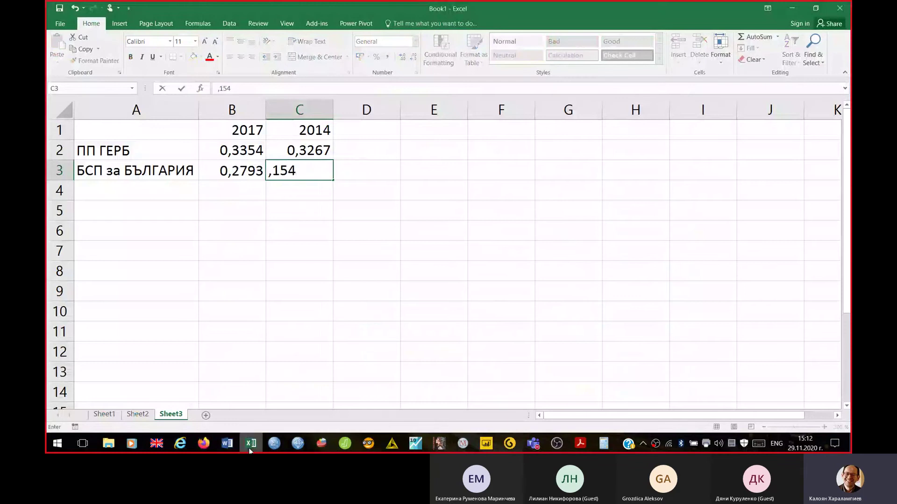
key("Return")
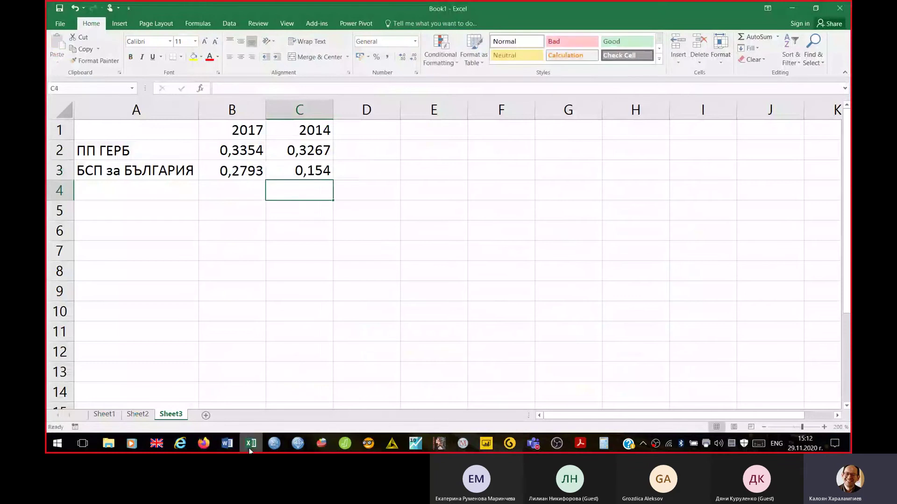
Step: Examine the 2017 vote shares in Sheet1 to find the next largest party after БСП за БЪЛГАРИЯ
key("Left")
key("Left")
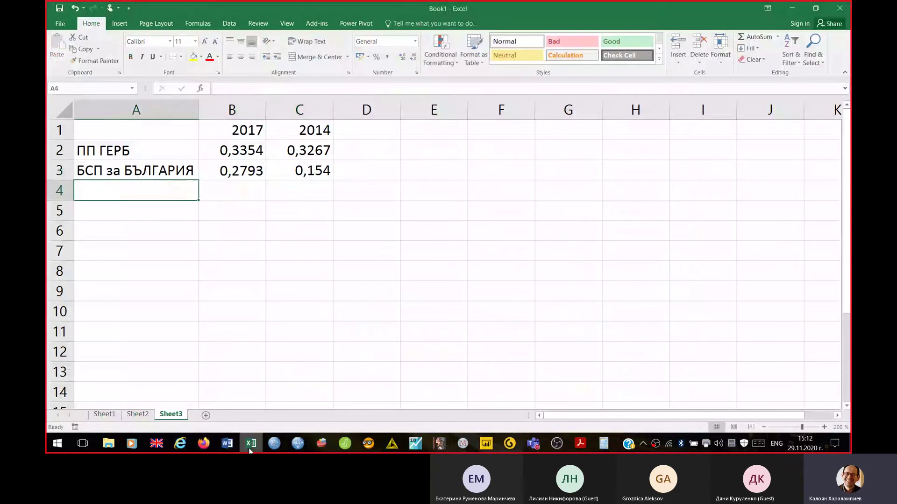
left_click(104, 415)
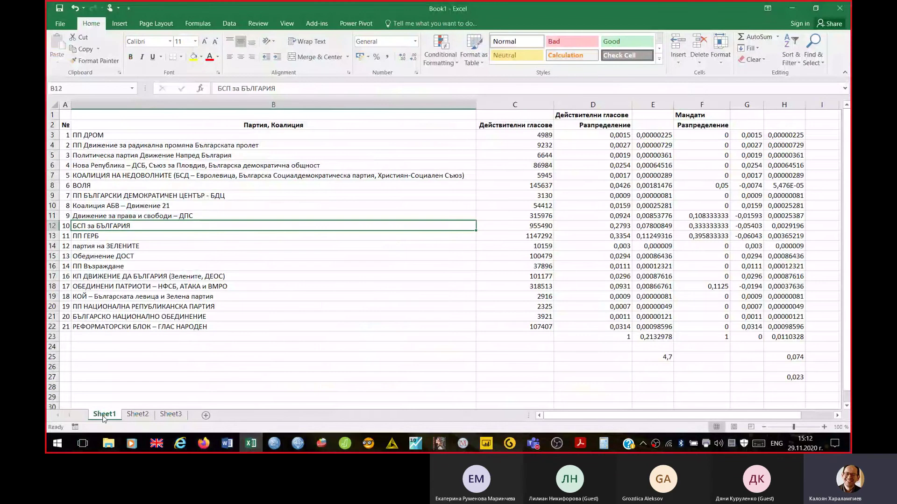
key("Up")
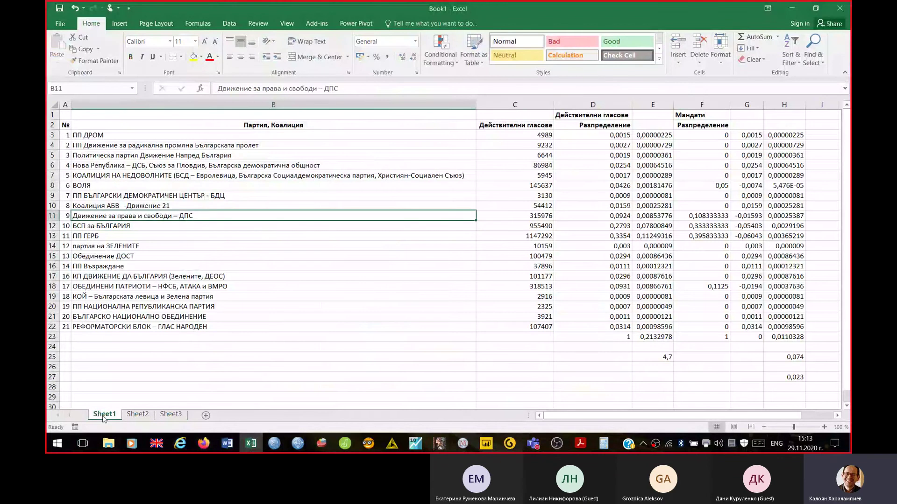
key("Right")
key("Right")
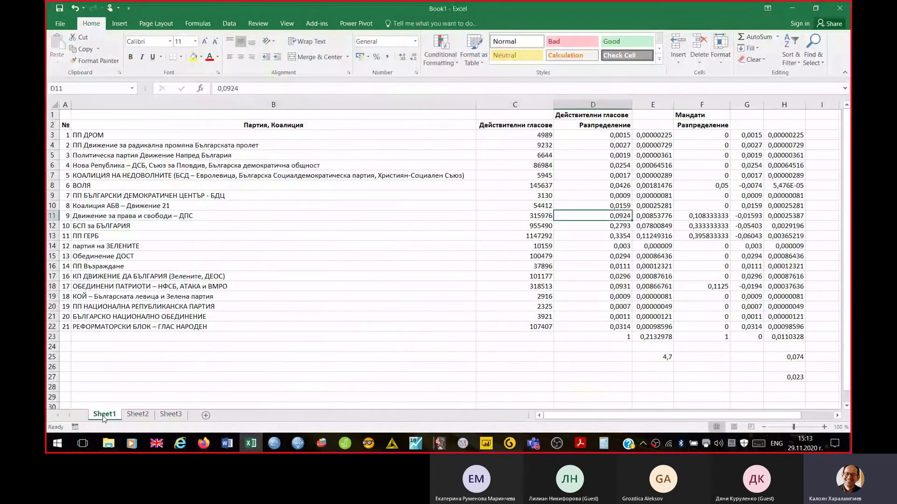
key("Down")
key("Down")
key("Down")
key("Down")
key("Down")
key("Down")
key("Down")
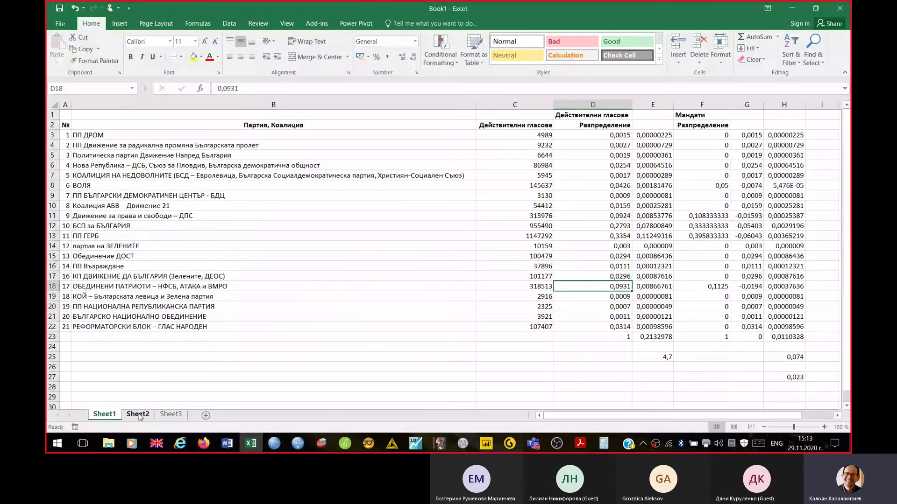
Step: Find the 2014 shares of ПАТРИОТИЧЕН ФРОНТ and АТАКА in Firefox and add them in Calculator as 7,28 + 4,52
left_click(204, 444)
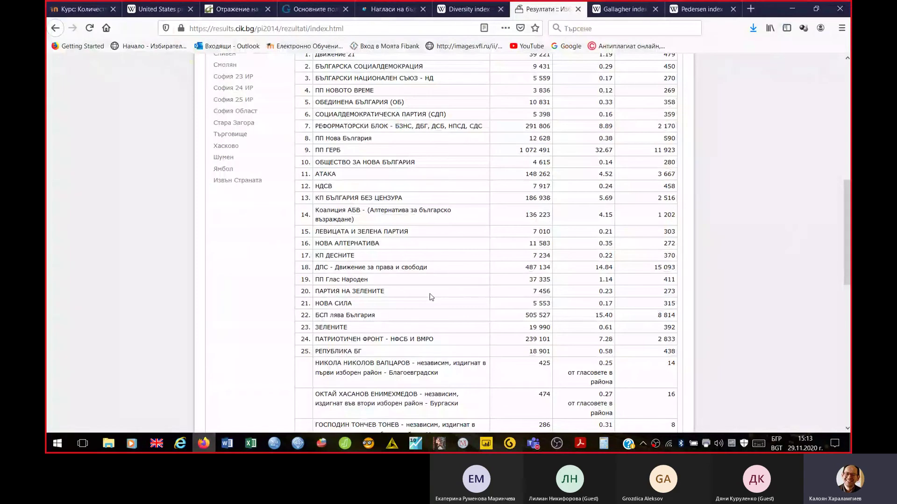
scroll(430, 297, "down", 5)
scroll(431, 297, "up", 4)
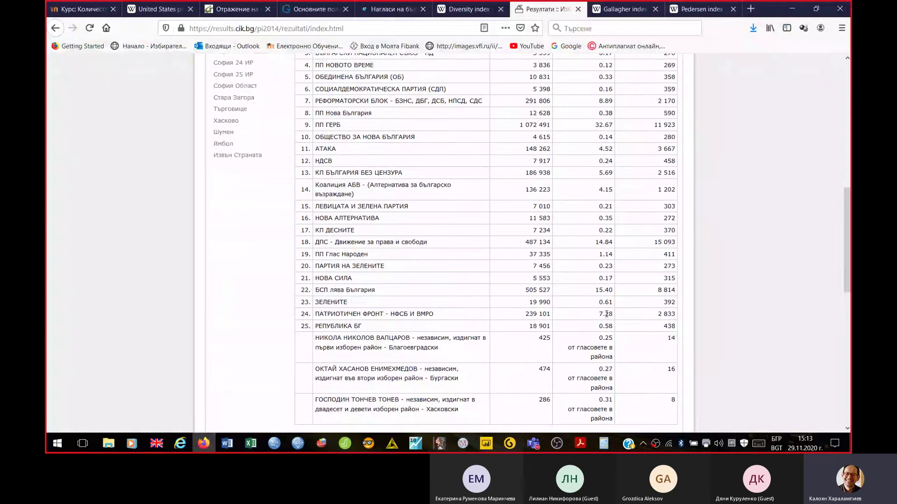
left_click(604, 444)
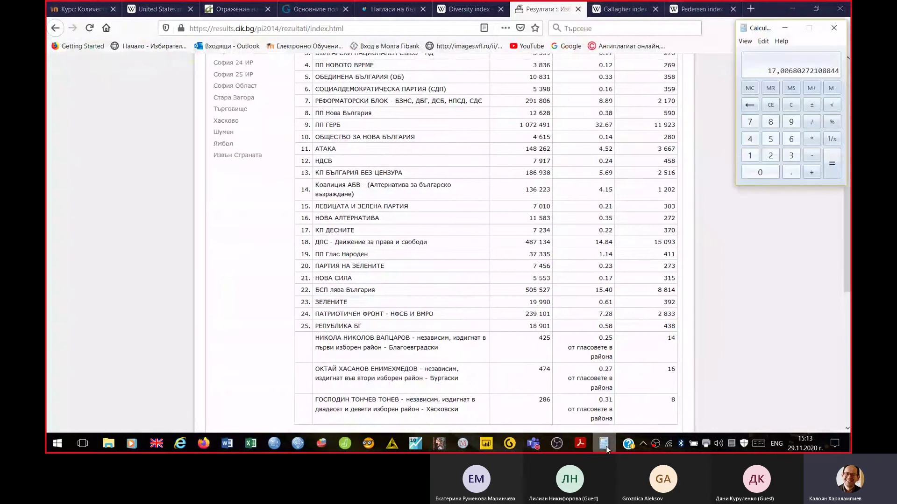
key("Escape")
type("7,28")
key("plus")
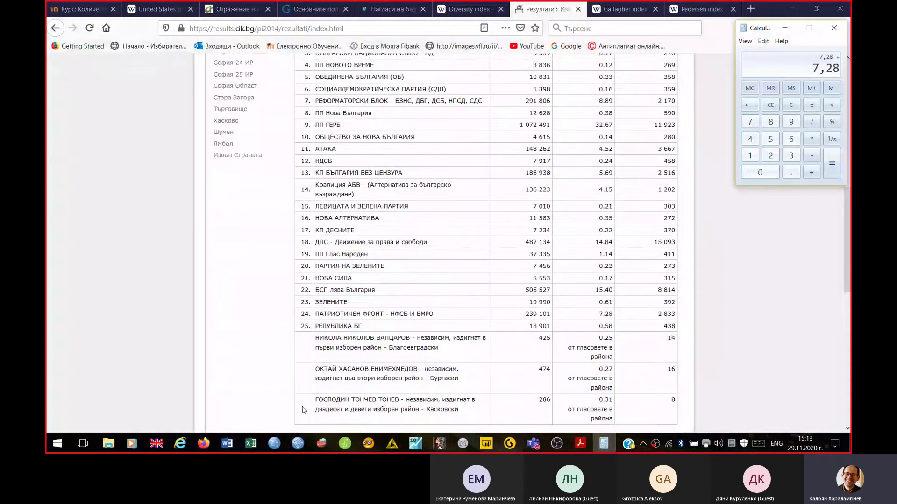
type("4,52")
key("Return")
Step: Return to Excel and enter the combined 2014 share from Calculator as 0,118 in cell C4 of Sheet3
left_click(248, 446)
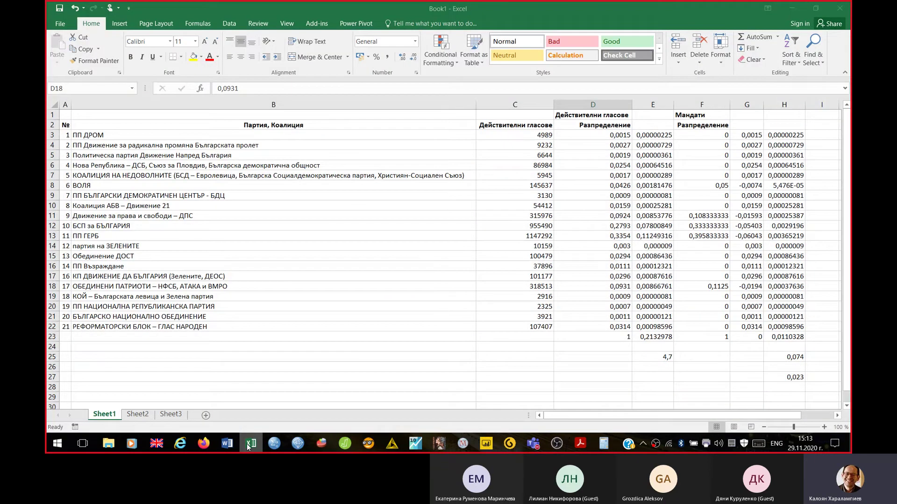
left_click(171, 415)
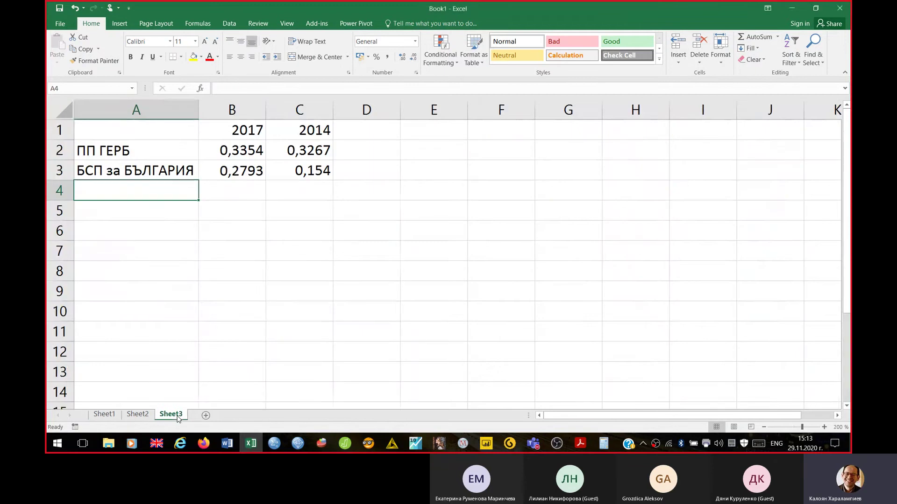
left_click(298, 186)
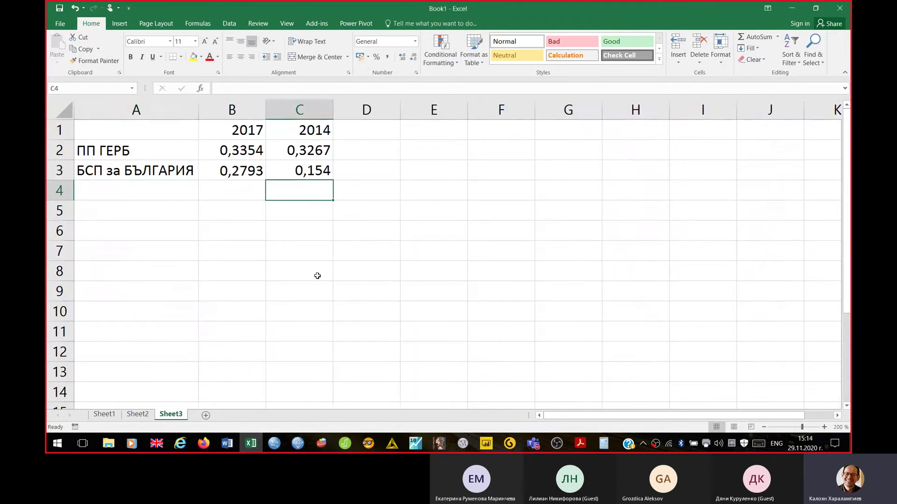
left_click(603, 445)
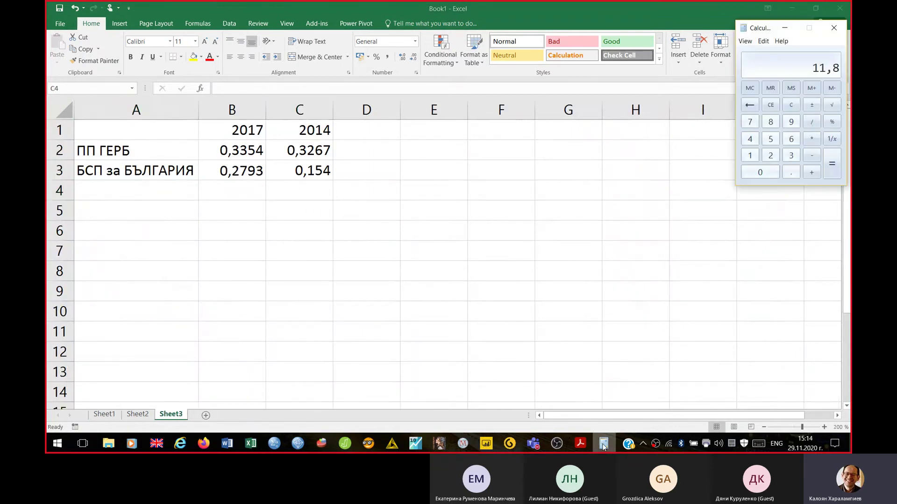
left_click(603, 444)
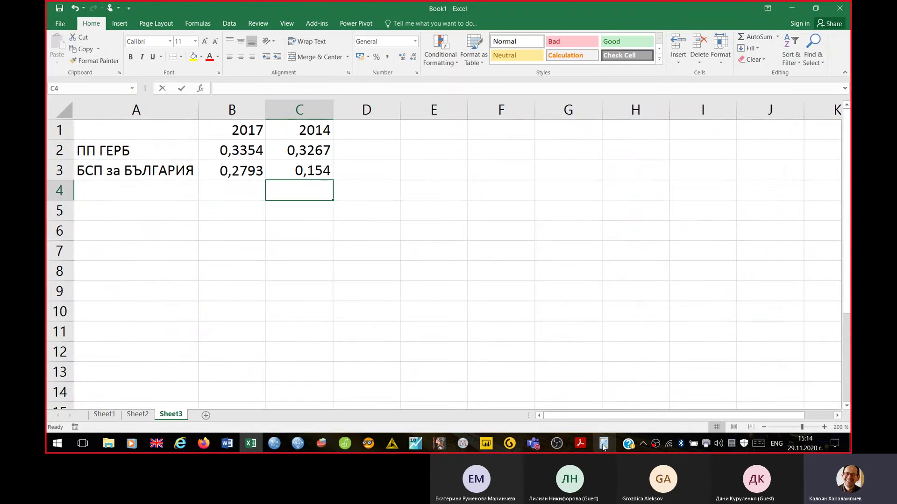
type(",118")
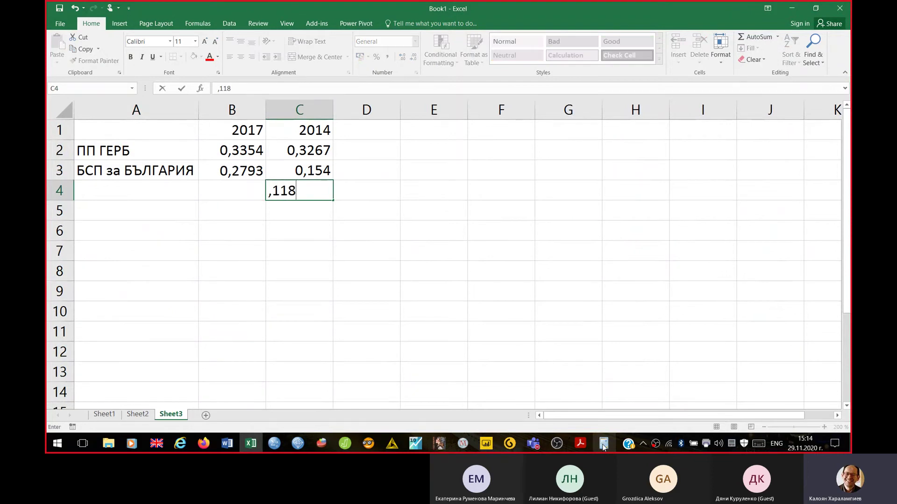
key("Left")
Step: Copy the name ОБЕДИНЕНИ ПАТРИОТИ – НФСБ, АТАКА и ВМРО from Sheet1 into cell A4 of Sheet3 and autofit column A
key("Left")
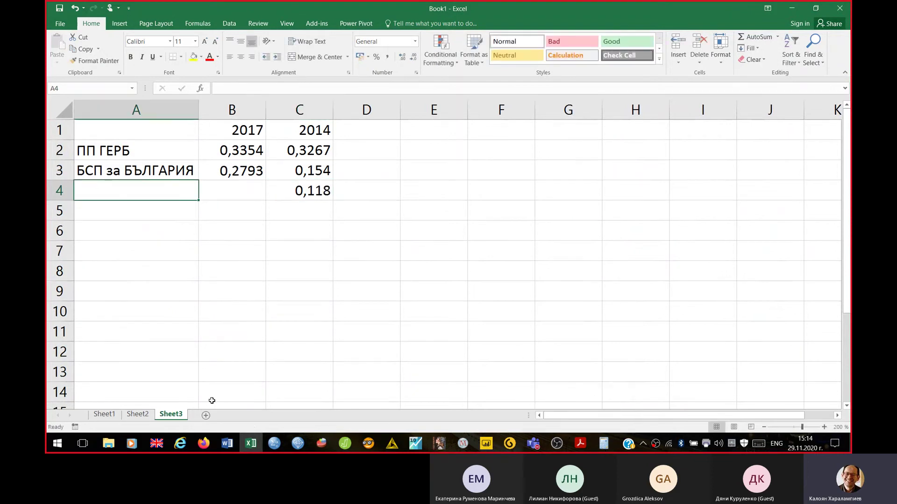
left_click(107, 417)
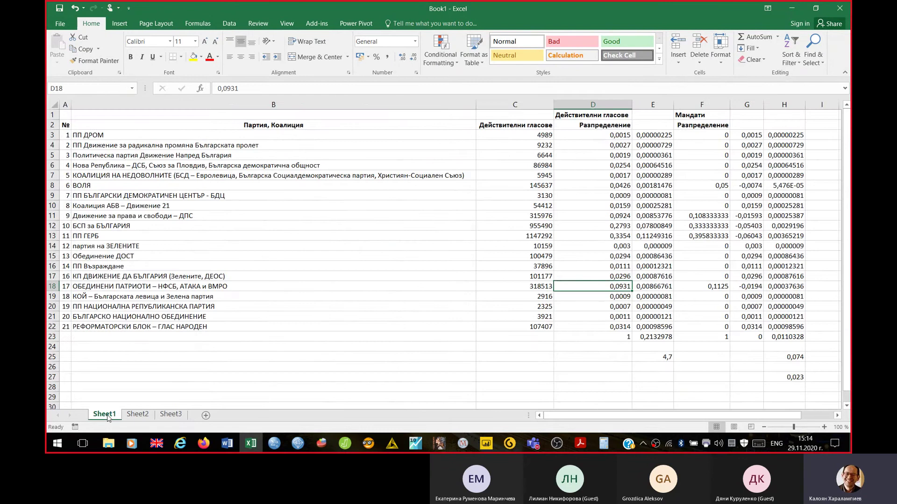
key("Left")
key("Left")
key("Left")
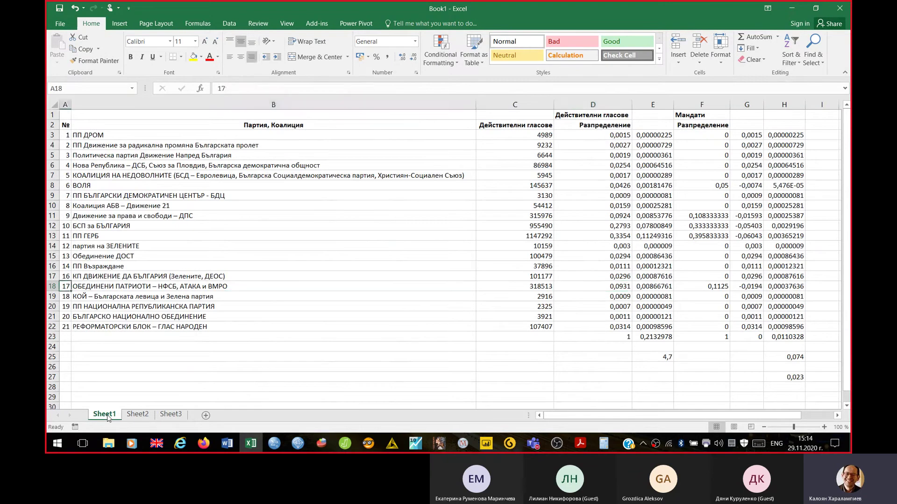
key("Right")
key("ctrl+c")
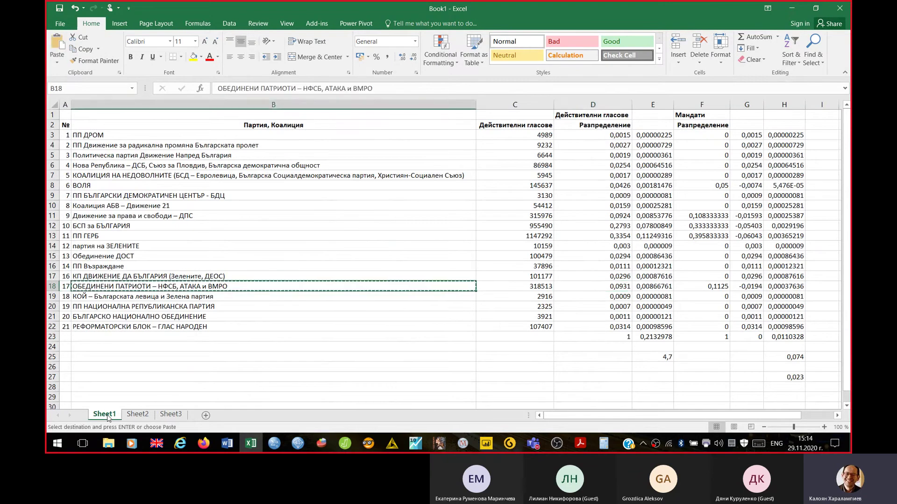
left_click(179, 416)
key("ctrl+v")
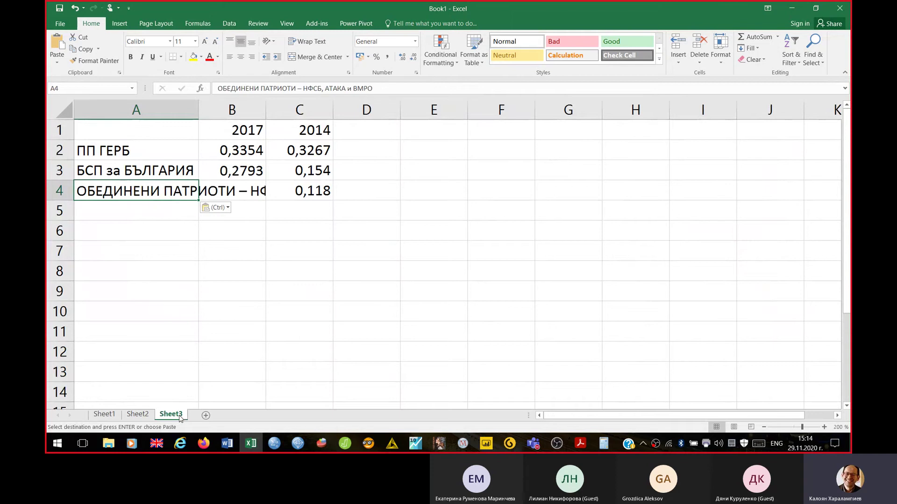
double_click(199, 108)
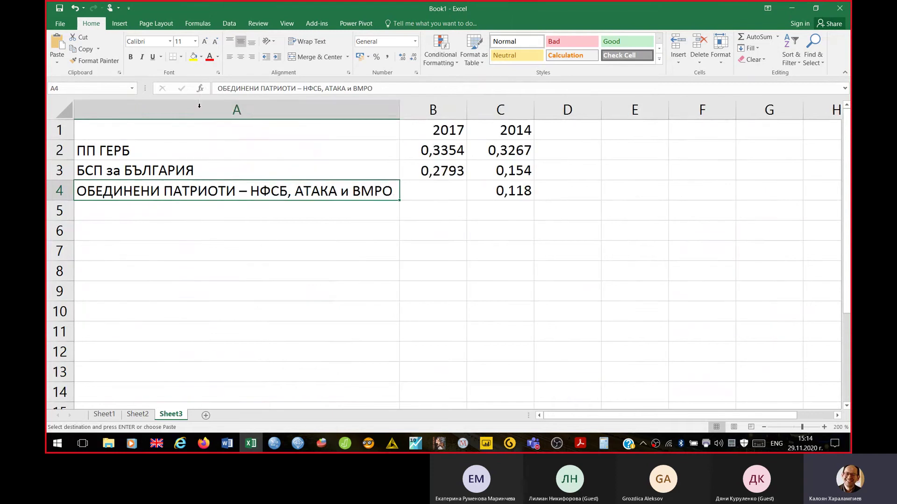
Step: Copy the 2017 vote share 0,0931 of ОБЕДИНЕНИ ПАТРИОТИ from Sheet1 into cell B4 of Sheet3
key("Right")
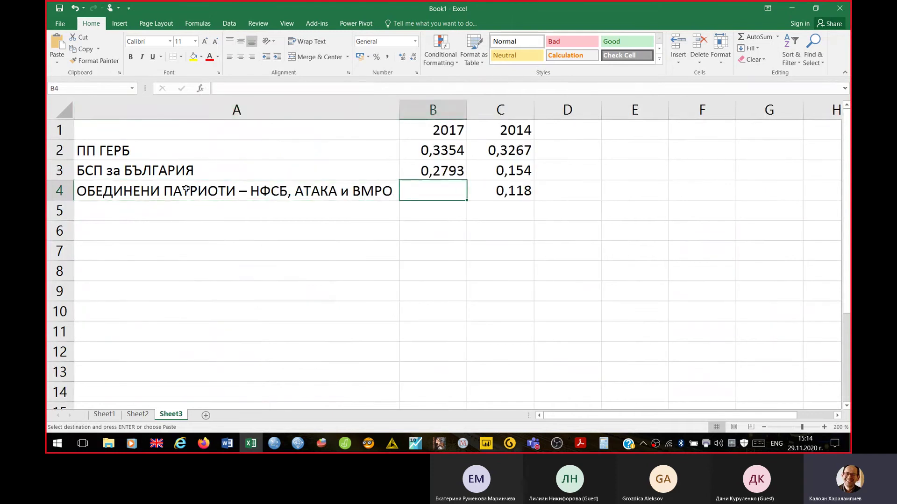
left_click(103, 414)
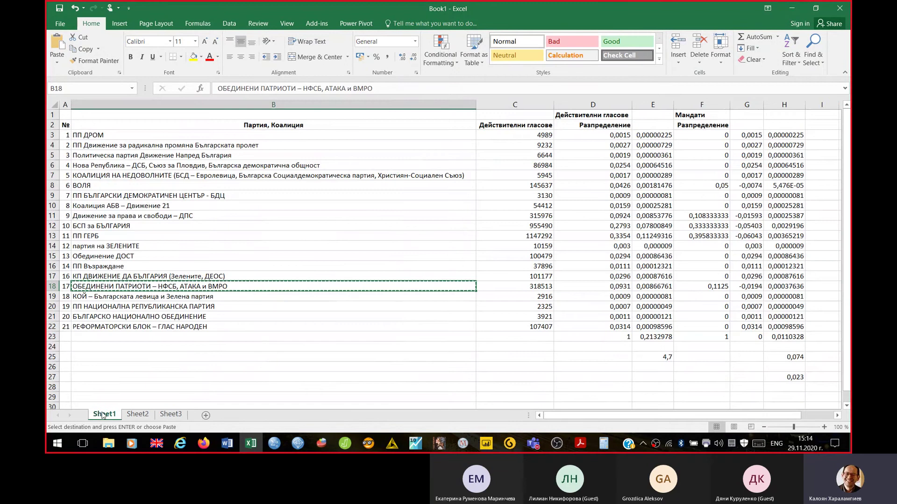
key("Right")
key("Right")
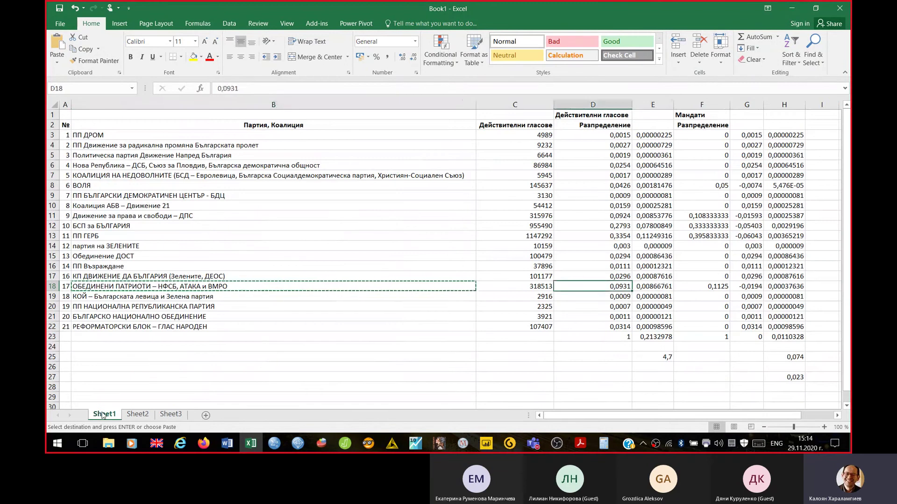
left_click(169, 415)
key("Return")
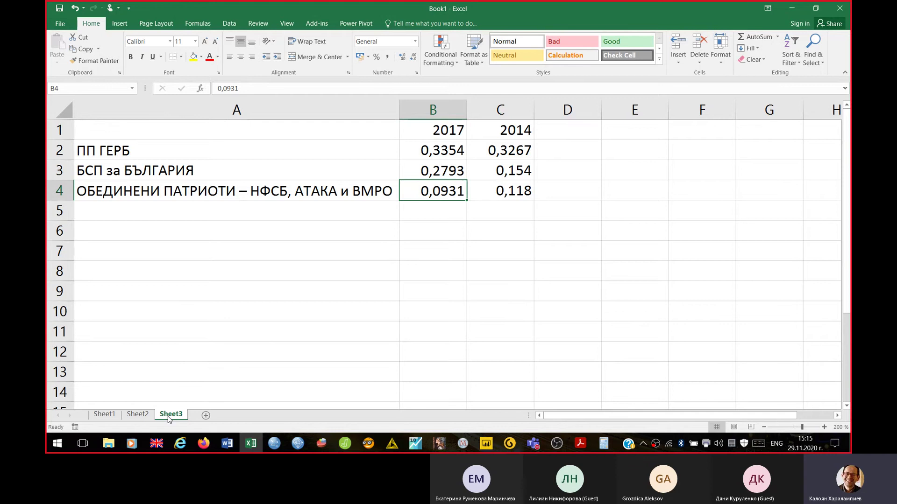
Step: Copy the party name Движение за права и свободи – ДПС from Sheet1 into cell A5 of Sheet3
key("Right")
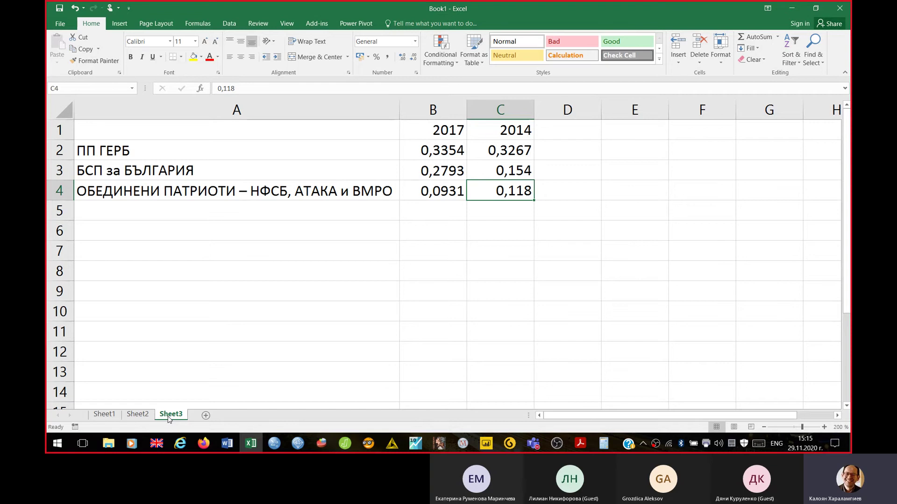
key("Left")
key("Left")
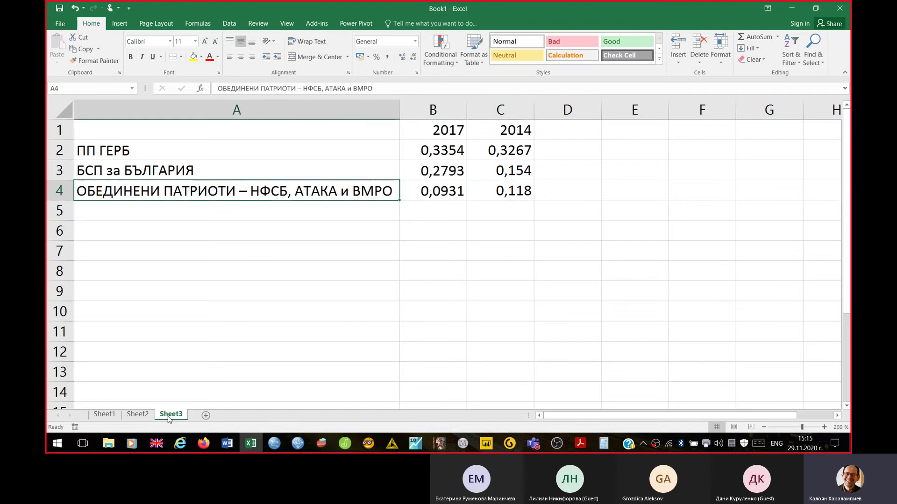
key("Down")
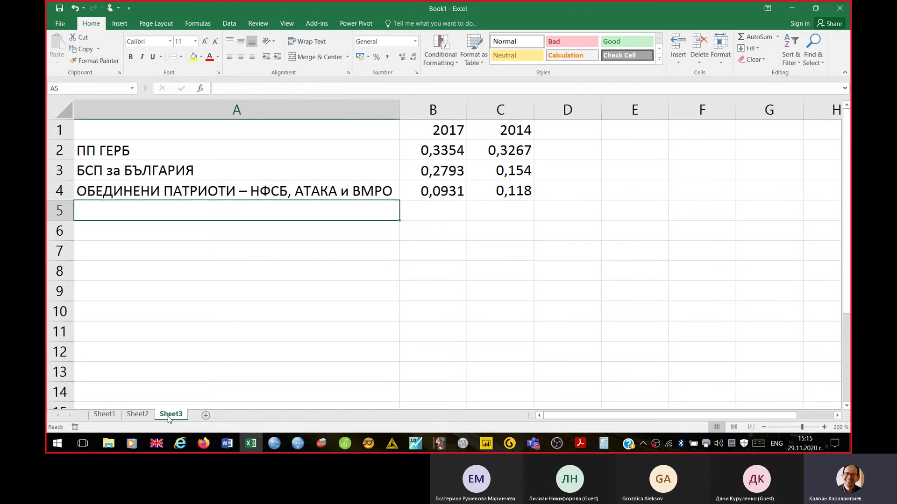
left_click(103, 415)
key("Up")
key("Up")
key("Up")
key("Up")
key("Up")
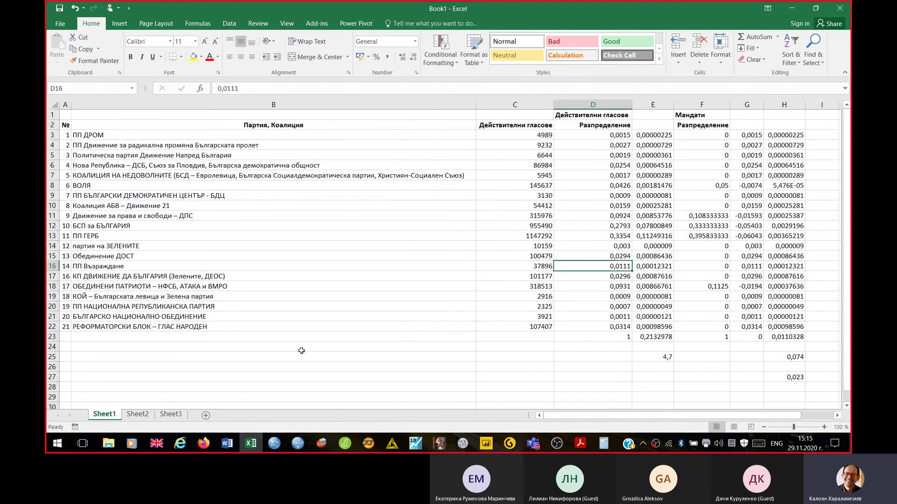
key("Up")
key("Up")
key("Left")
key("Left")
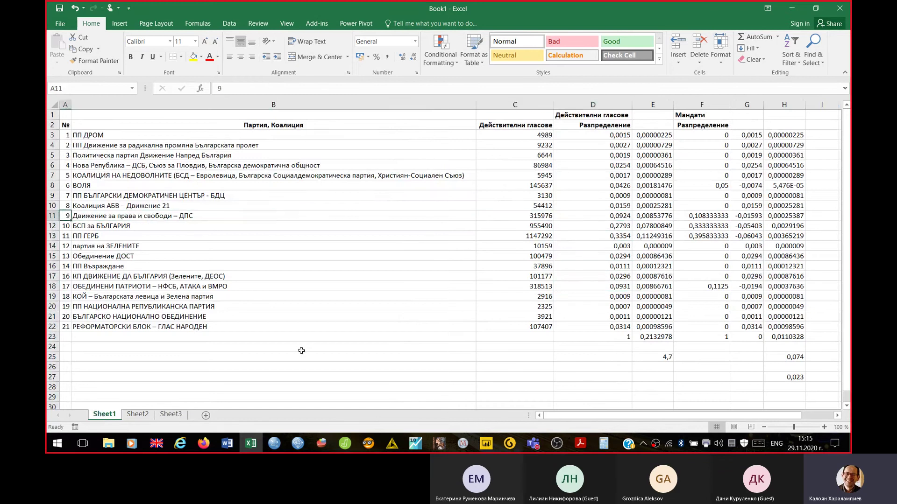
key("ctrl+c")
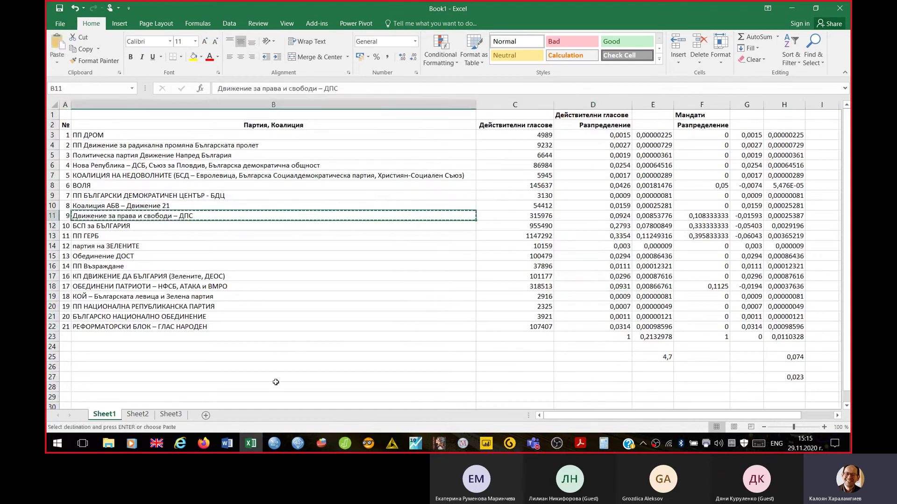
left_click(178, 415)
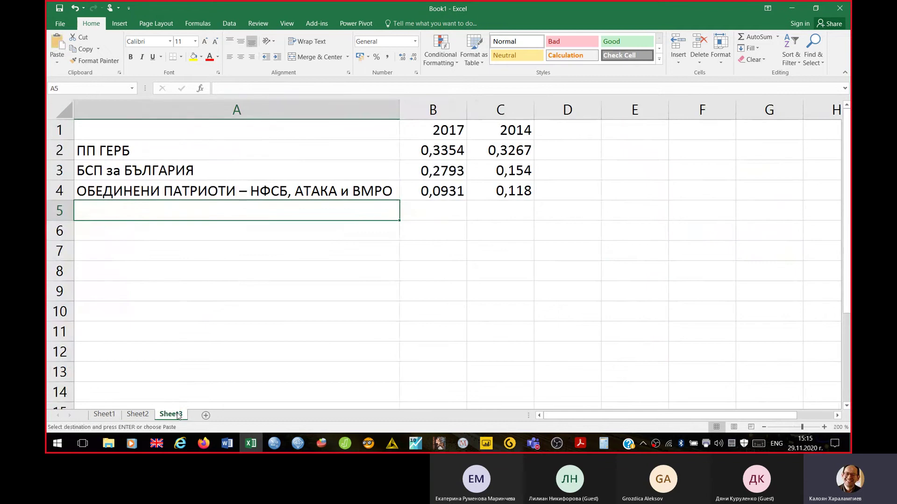
key("Return")
Step: Copy the 2017 vote share 0,0924 of Движение за права и свободи – ДПС from Sheet1 into cell B5 of Sheet3
key("Right")
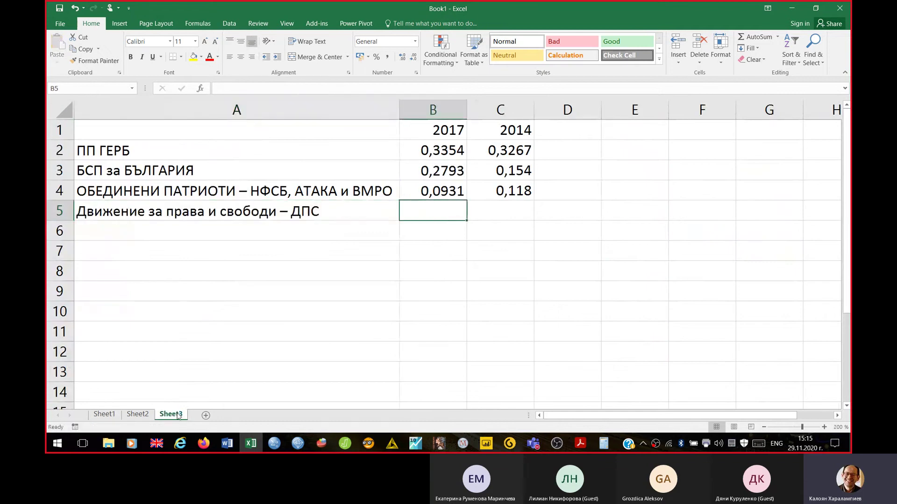
left_click(115, 414)
key("Right")
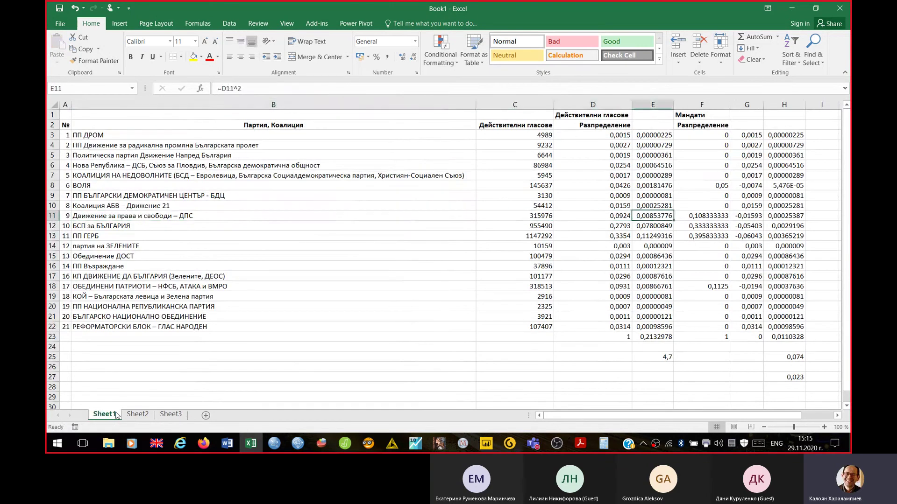
key("ctrl+c")
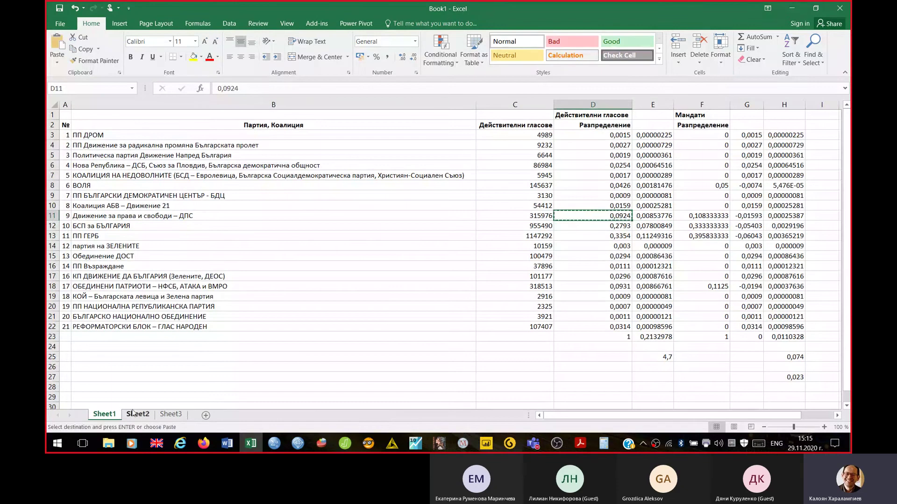
left_click(166, 416)
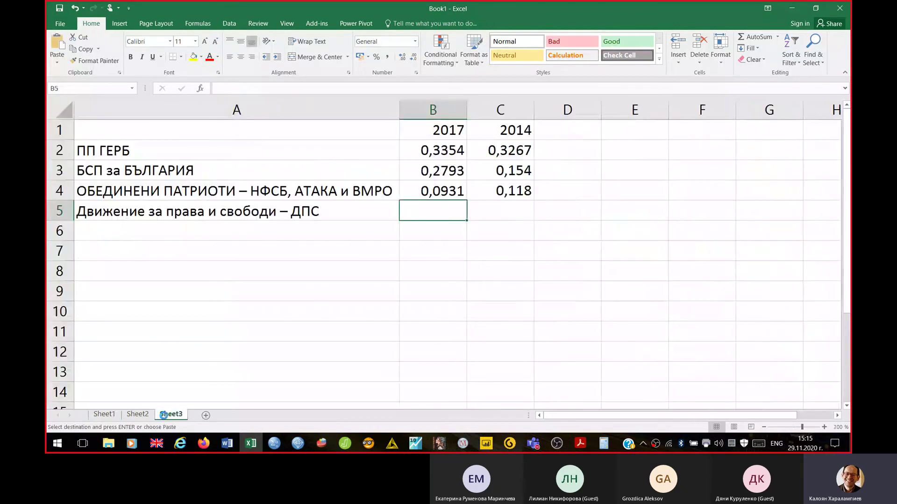
key("Return")
Step: Look up the 2014 share of ДПС in Firefox, return to Excel and enter it as 0,1484 in cell C5 of Sheet3
key("Right")
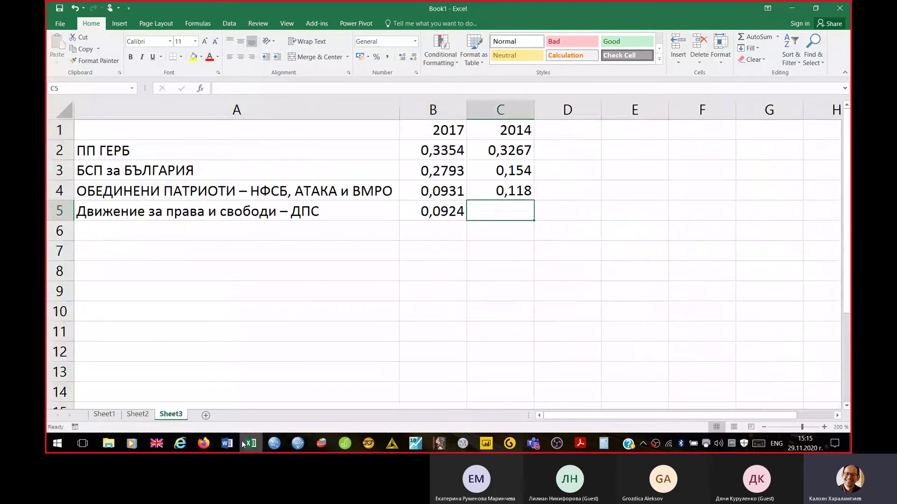
left_click(203, 443)
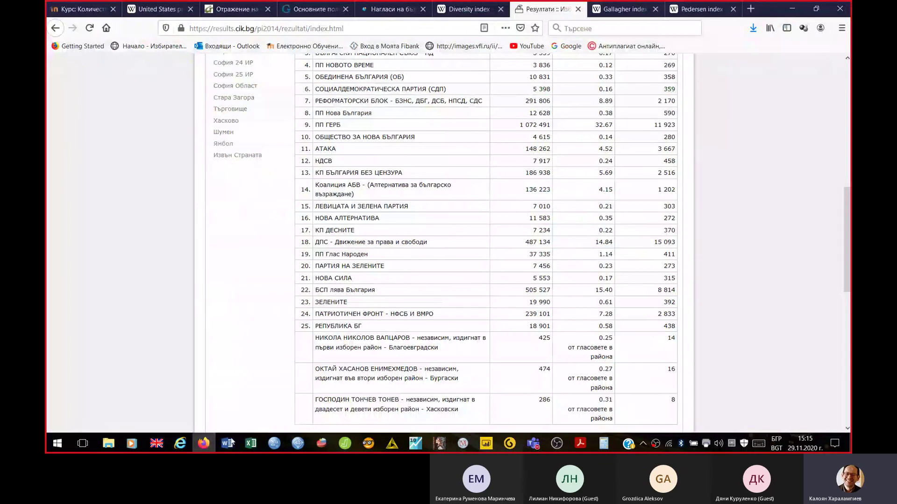
left_click(248, 444)
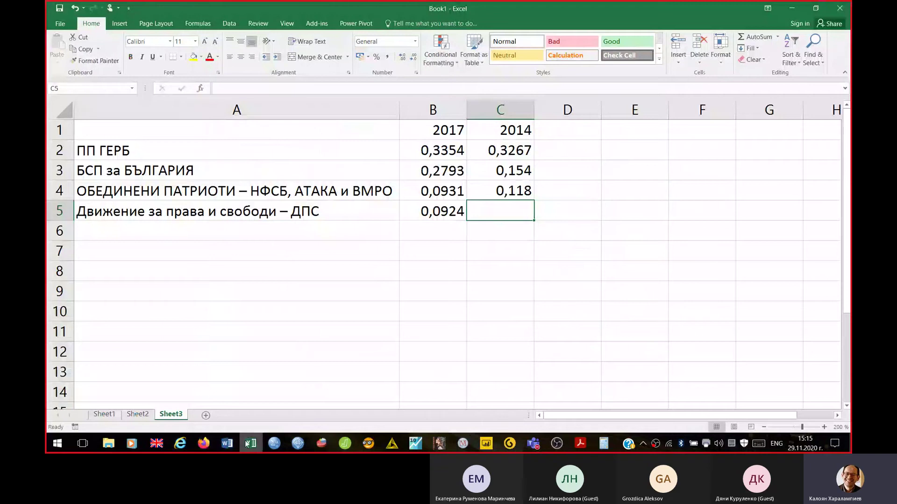
type(",1484")
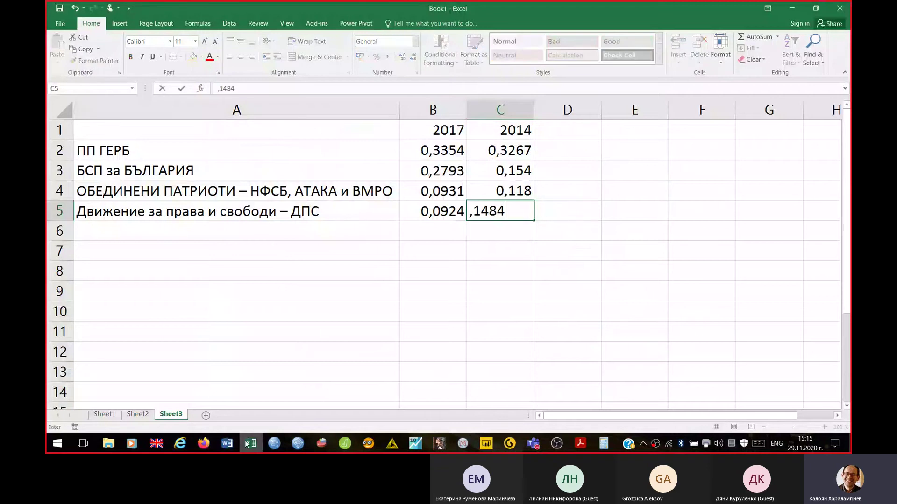
key("Return")
key("Up")
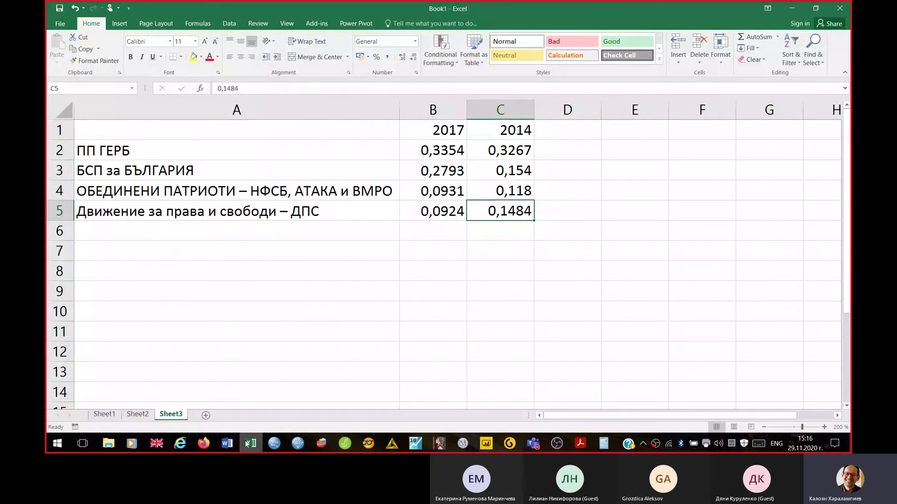
Step: Label cell A6 as Друга with the Bulgarian keyboard layout
key("Down")
key("Left")
key("Left")
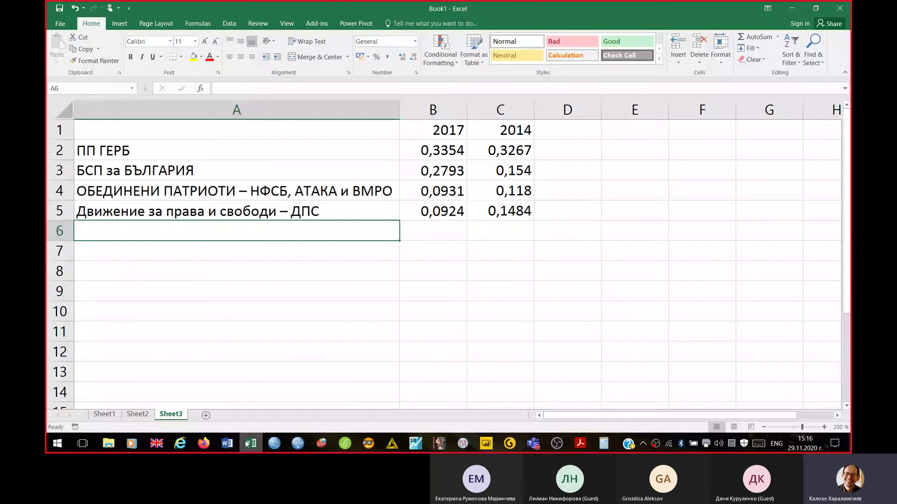
type("O")
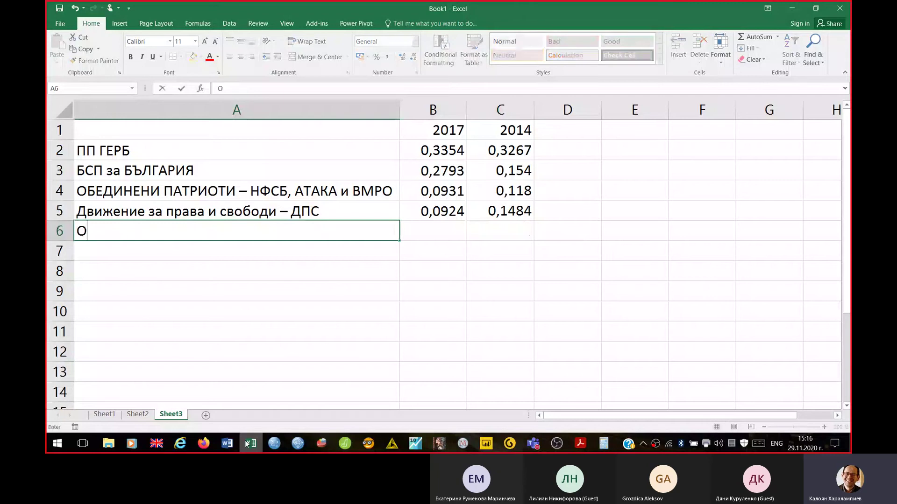
key("BackSpace")
key("alt+shift")
type("Друга")
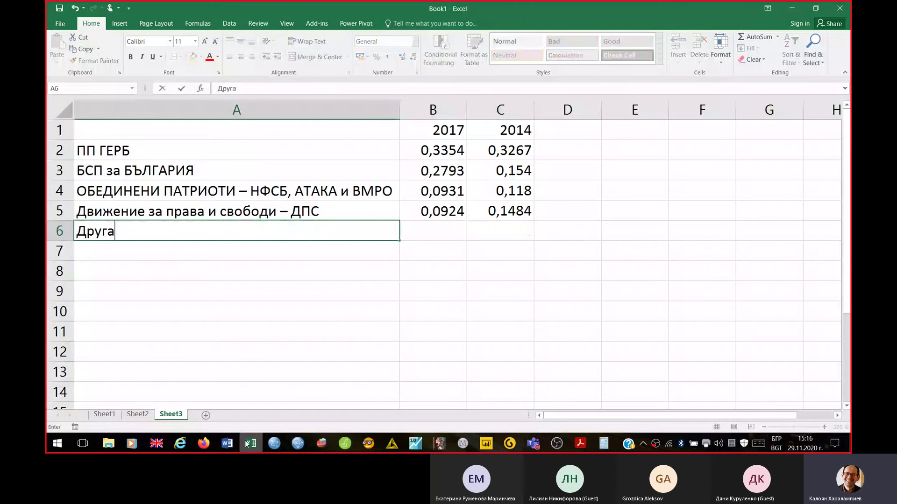
key("Return")
Step: Total the 2017 and 2014 shares with =SUM(B2:B6) in cell B7 and =SUM(C2:C6) in cell C7
key("Right")
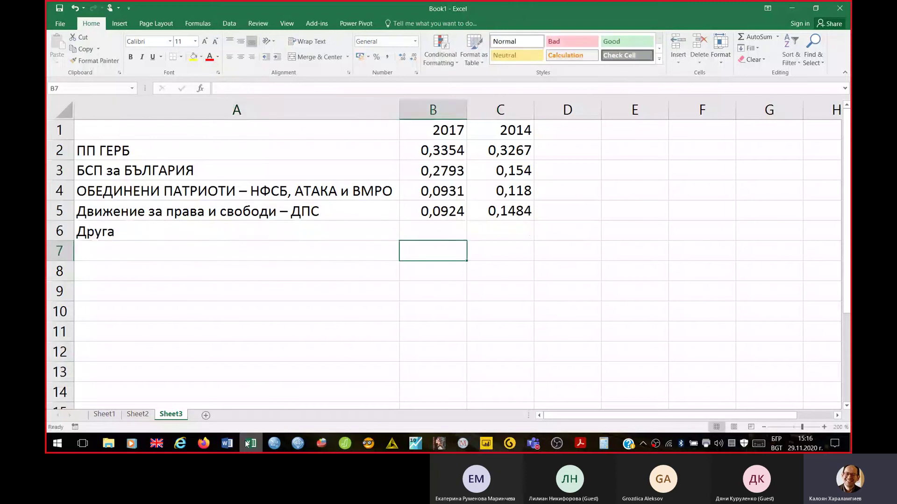
key("Up")
key("Down")
left_click(753, 37)
key("Down")
key("shift+Down")
key("shift+Down")
key("shift+Down")
key("shift+Down")
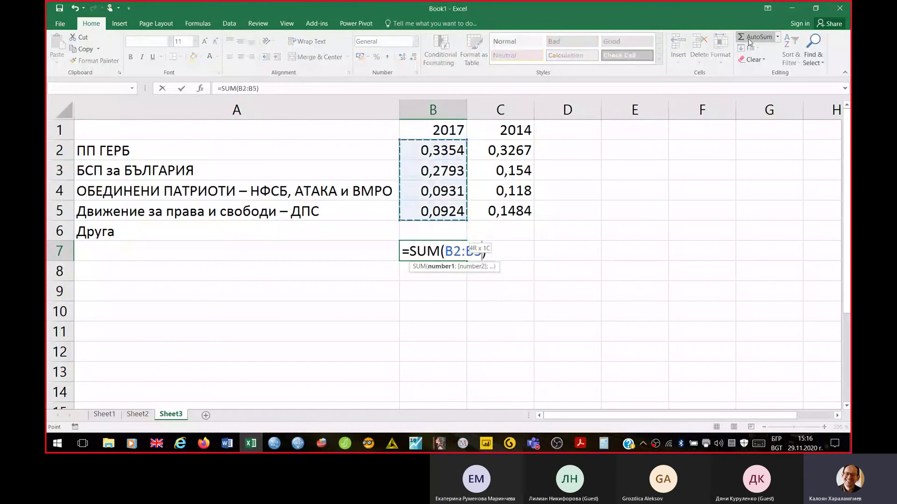
left_click(749, 41)
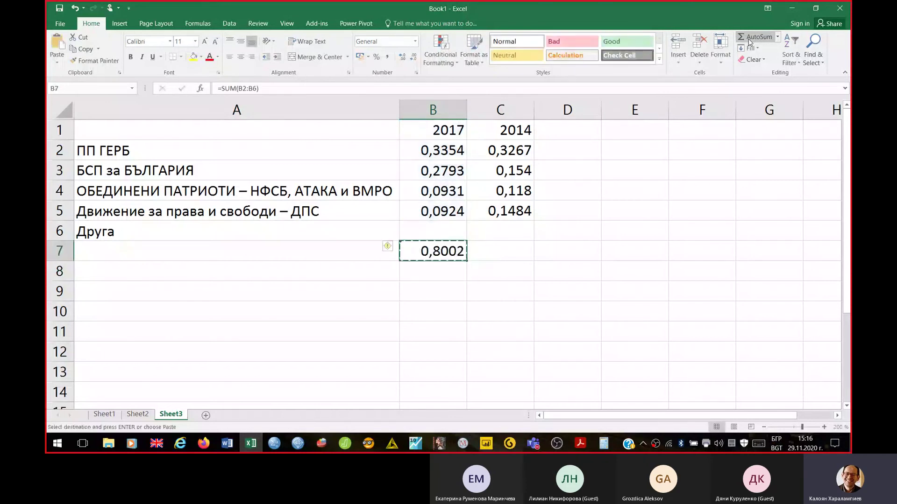
key("Right")
double_click(749, 41)
Step: Enter the remaining shares of Друга as 0,1998 for 2017 in cell B6 and 0,2529 for 2014 in cell C6
key("Up")
key("Left")
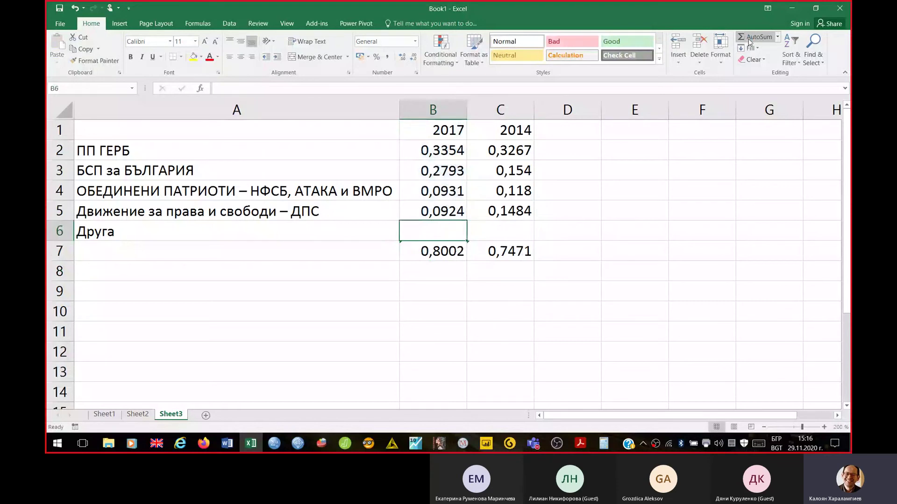
type(",")
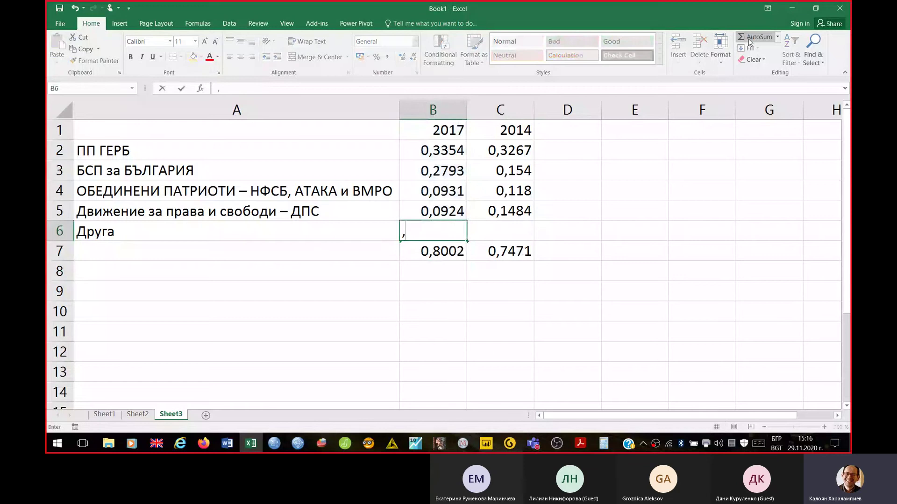
type("1998")
key("Return")
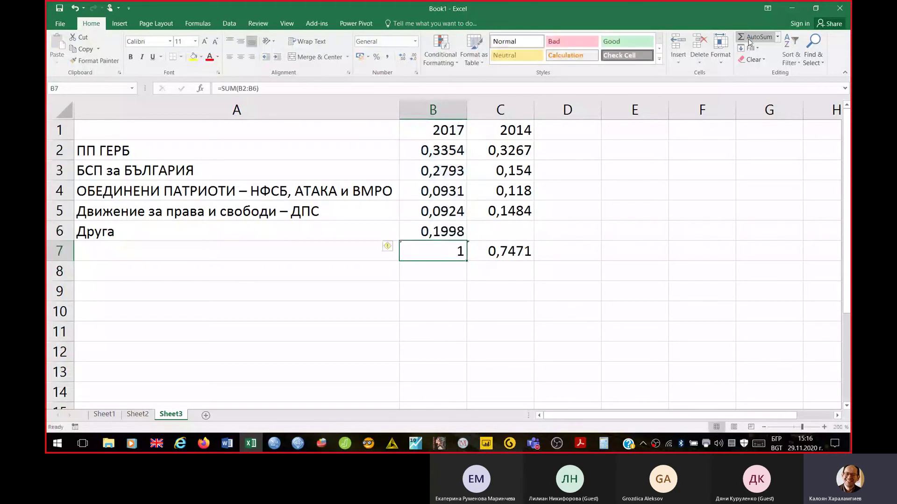
key("Up")
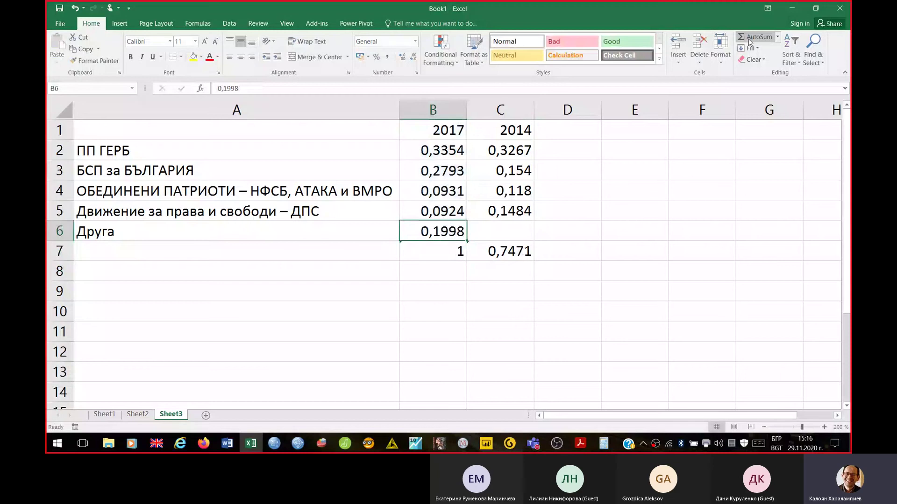
key("Right")
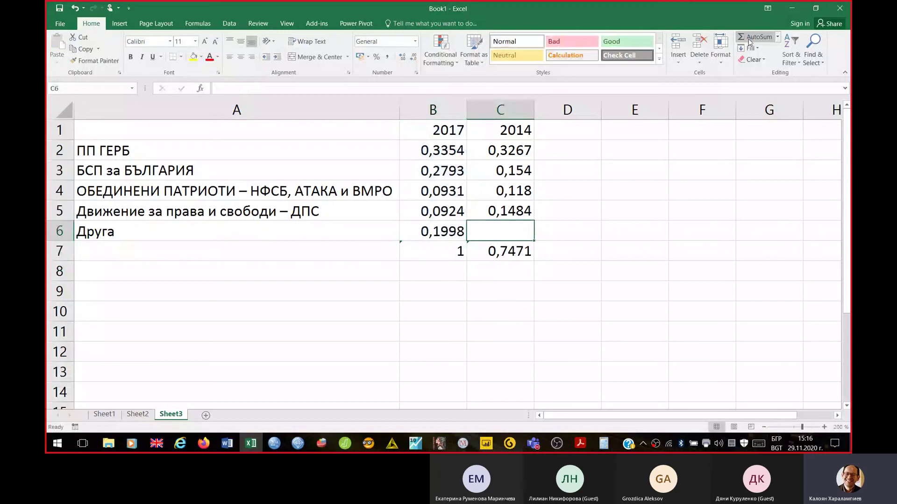
type(",2529")
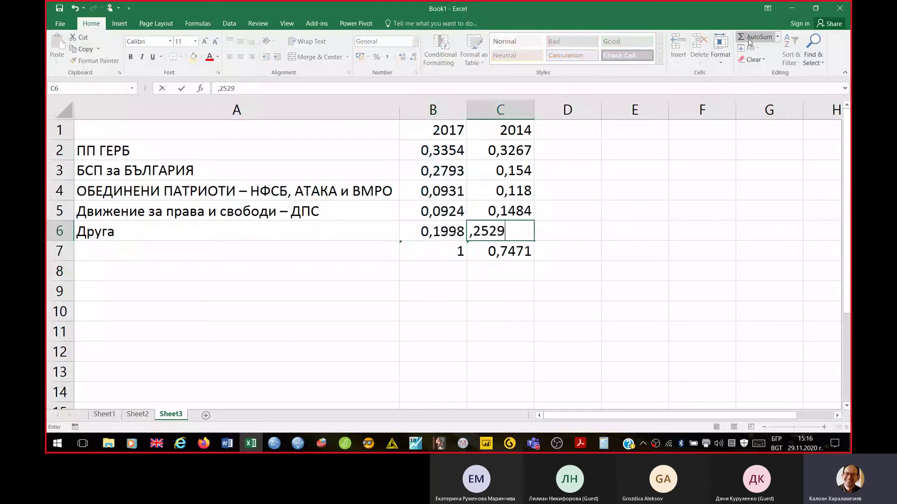
key("Return")
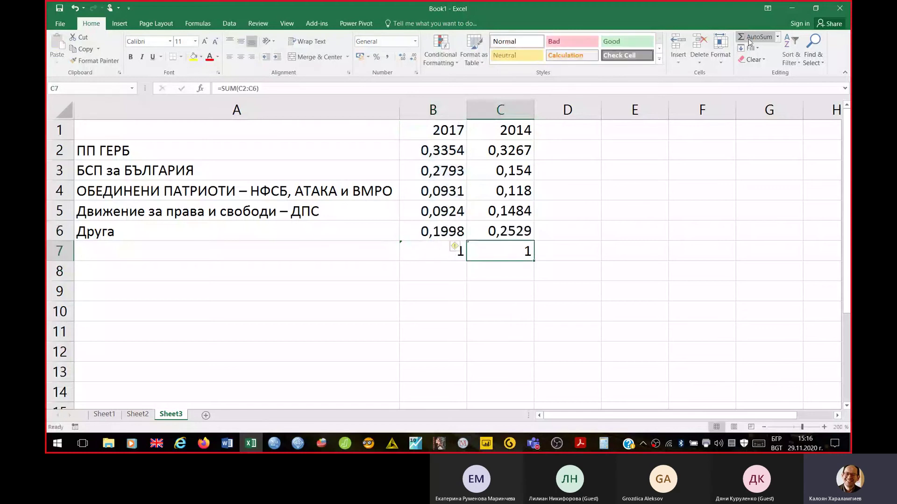
Step: Examine the 2017 vote shares party by party in cells B2 to B6 of Sheet3
key("Up")
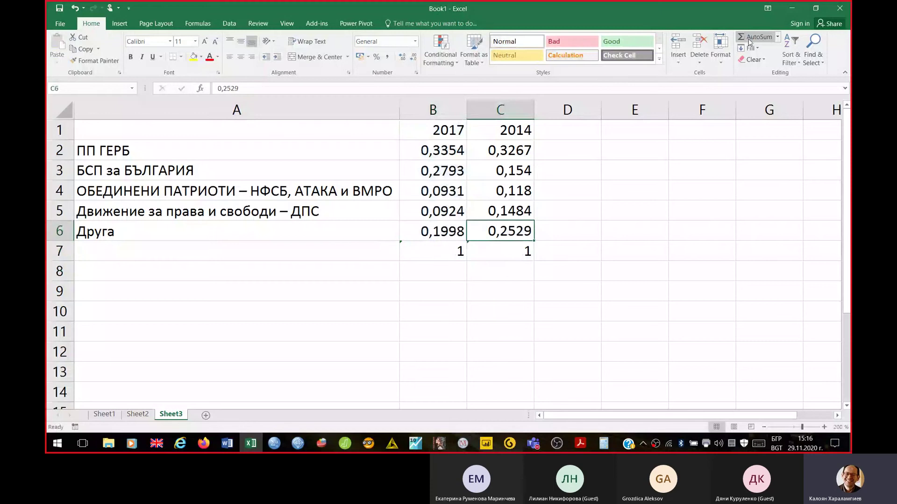
key("Up")
key("Up")
key("Up")
key("Up")
key("Left")
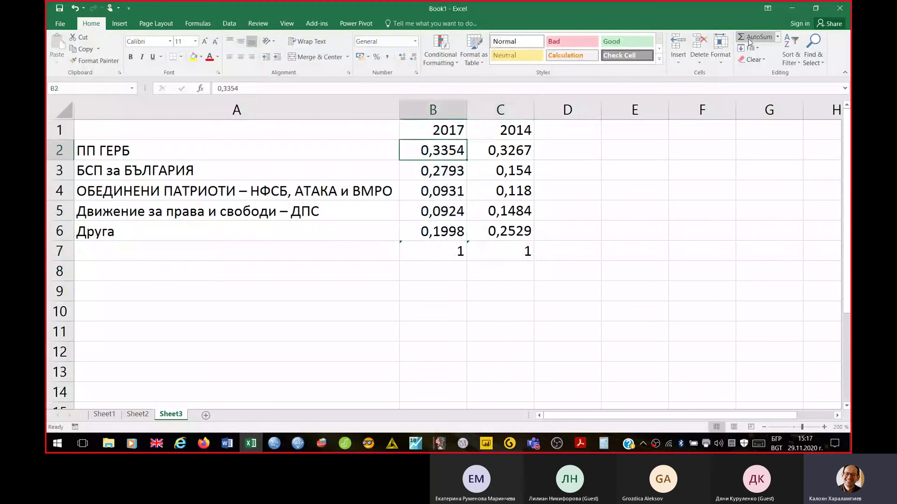
key("Down")
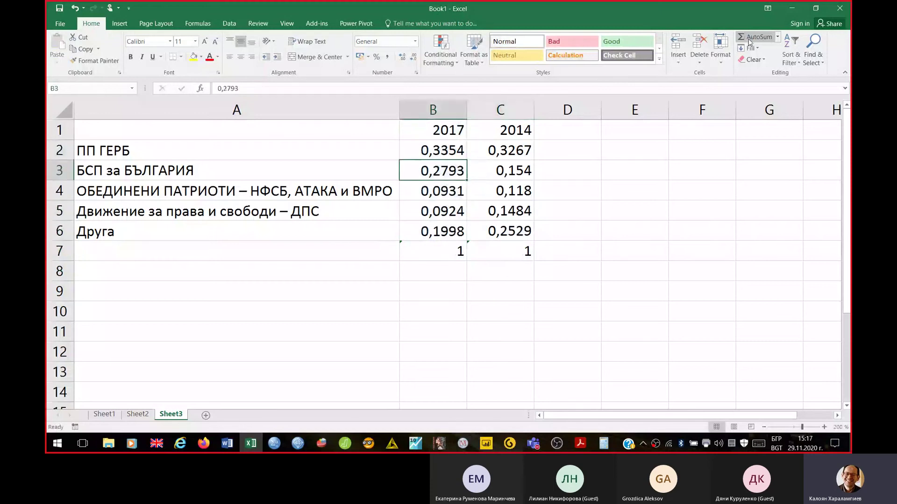
key("Down")
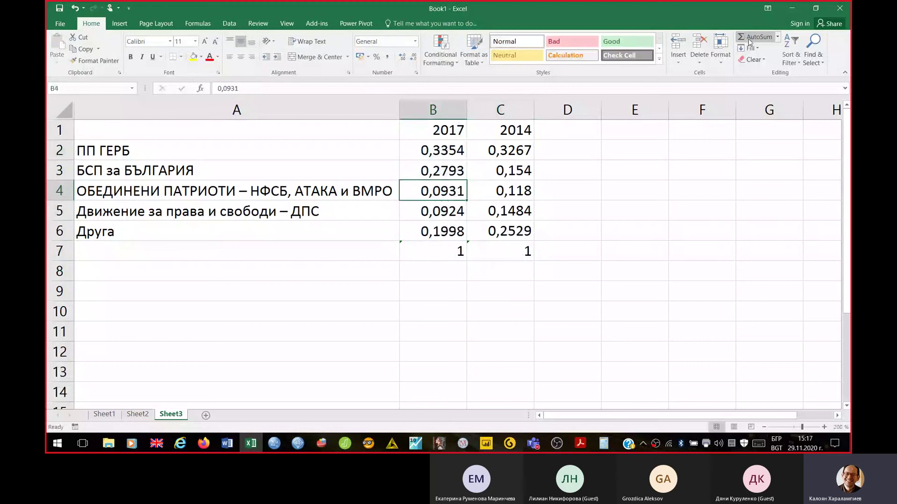
key("Down")
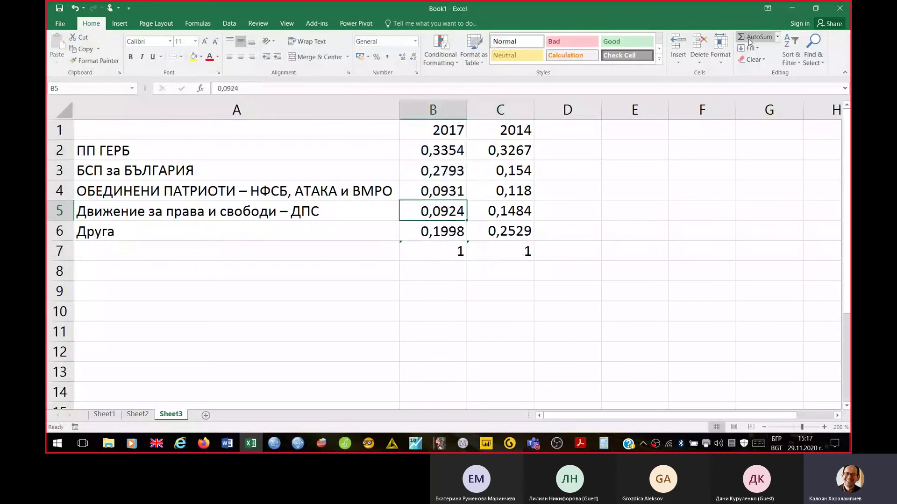
key("Down")
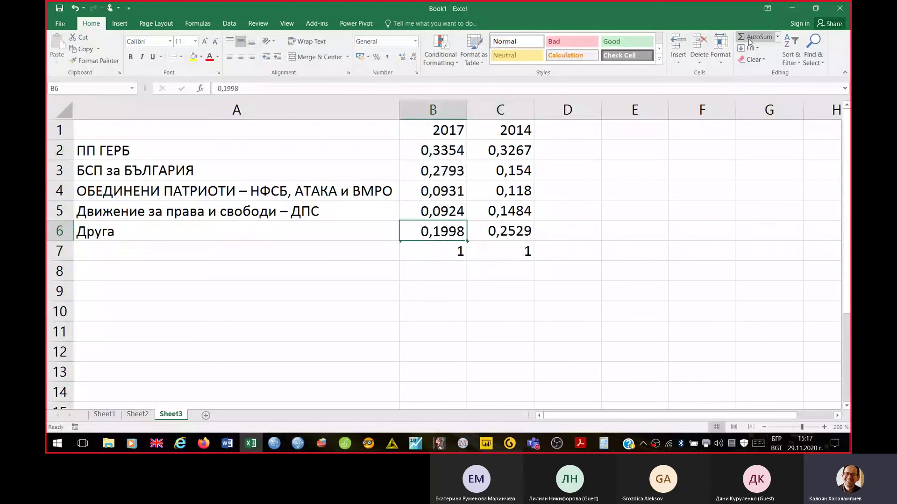
Step: Calculate each party's 2017 minus 2014 share difference with =B2-C2 in cell D2, filled down to D6
key("Right")
key("Right")
key("Up")
key("Up")
key("Up")
key("Up")
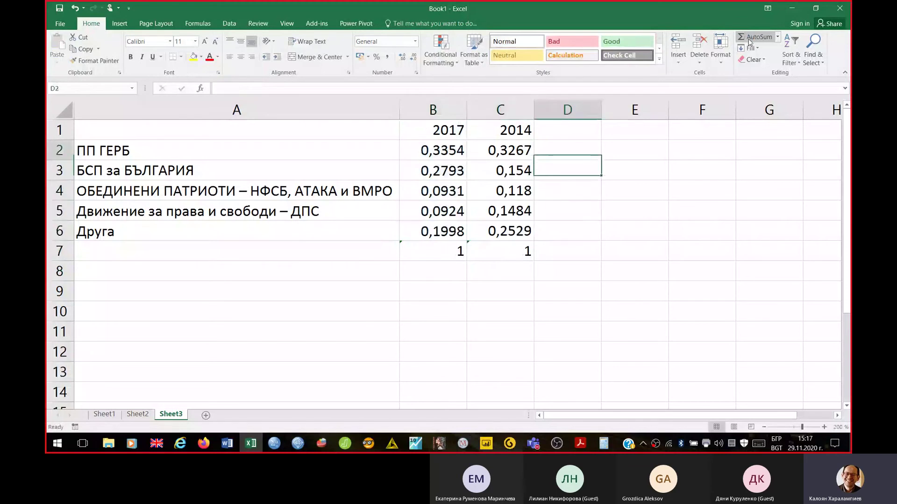
type(".")
key("BackSpace")
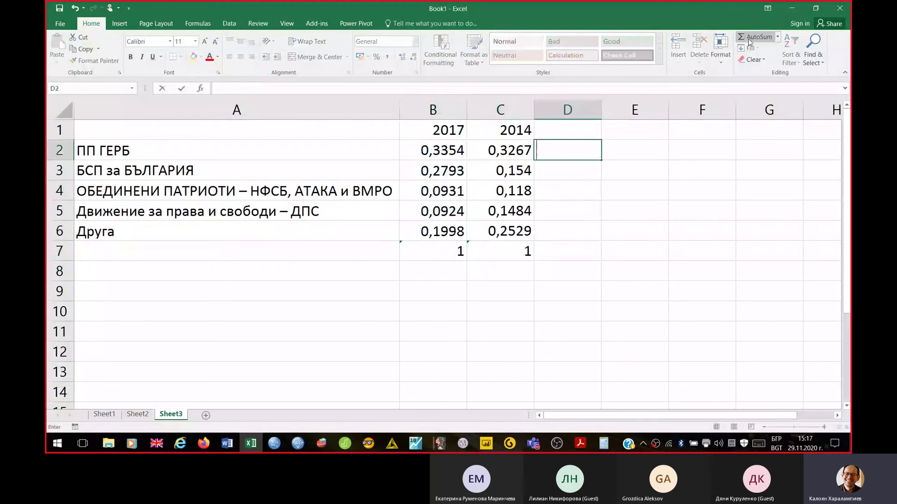
key("alt+shift")
type("=")
key("Left")
key("Left")
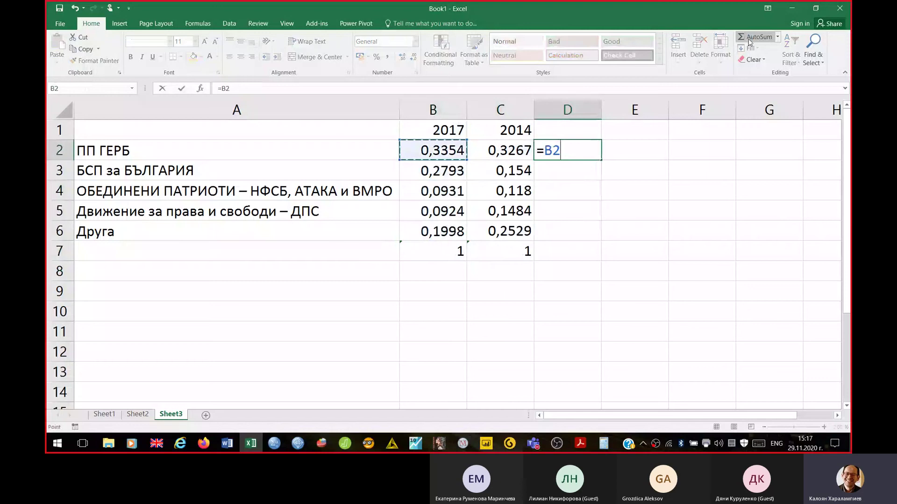
type("-")
key("Left")
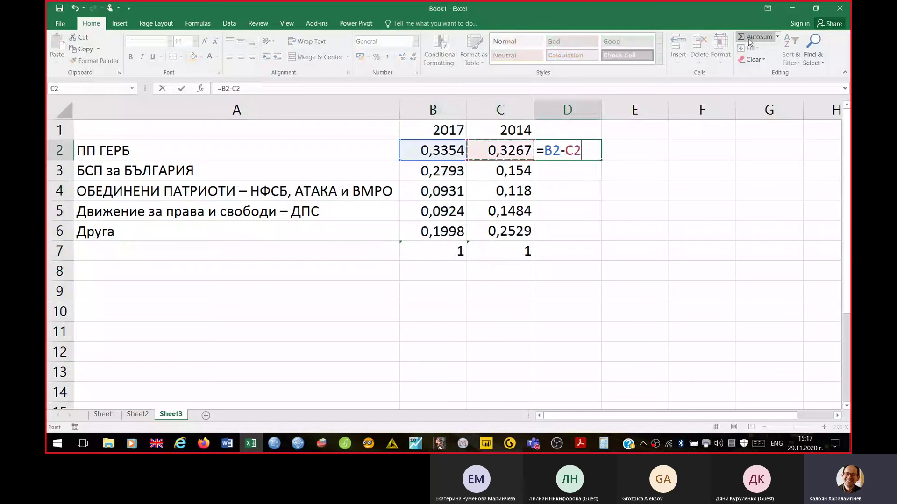
key("ctrl+Return")
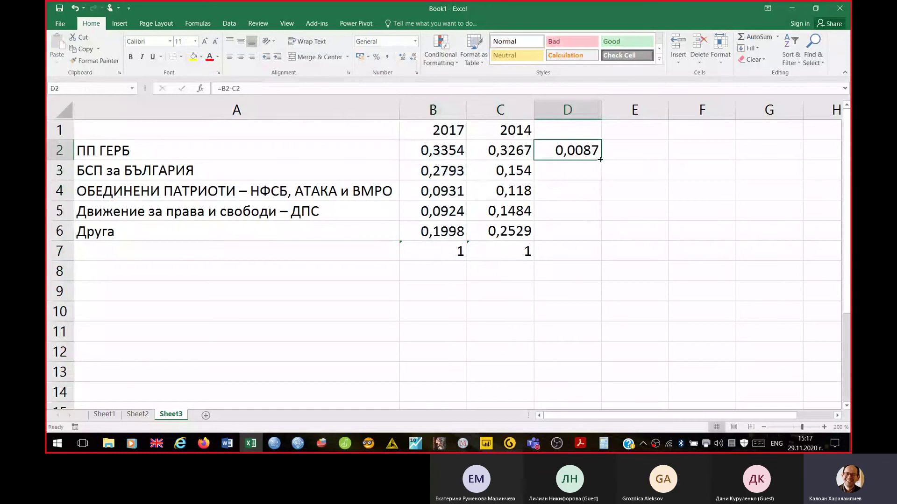
left_click_drag(600, 160, 601, 240)
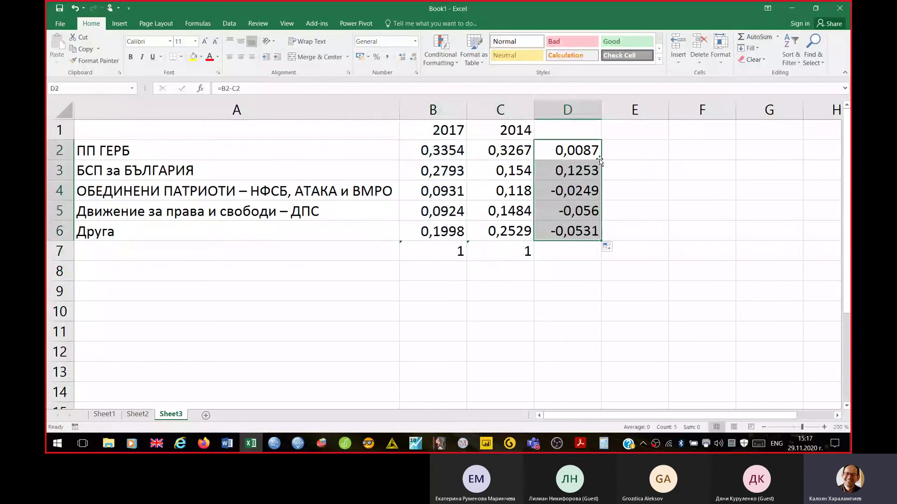
Step: Check the differences in column D and total them with =SUM(D2:D6) in cell D7
key("Down")
key("Up")
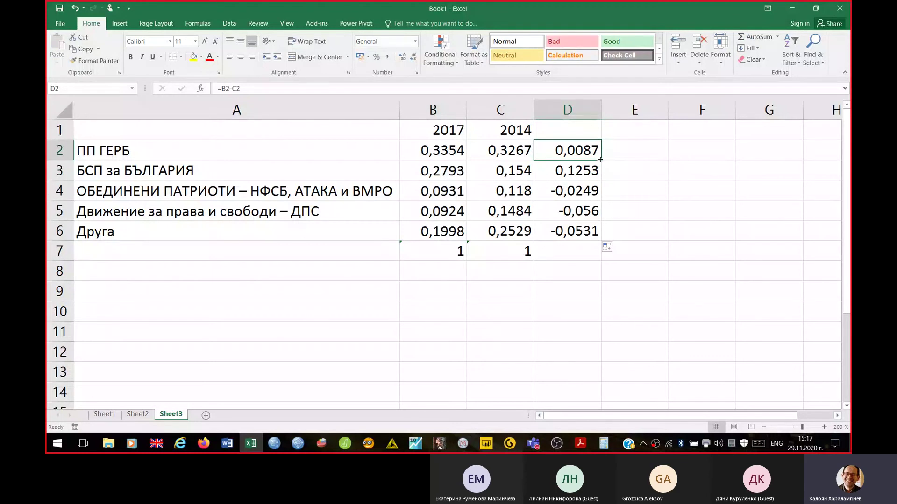
key("Down")
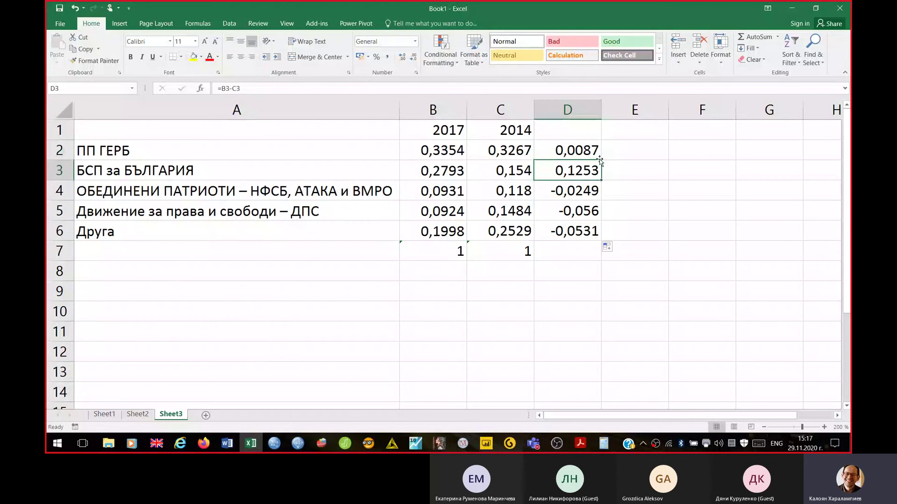
key("Down")
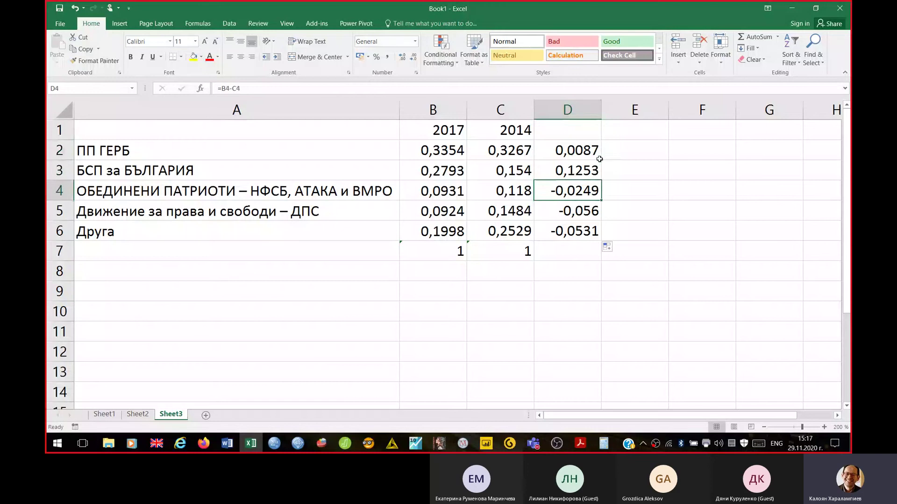
key("Down")
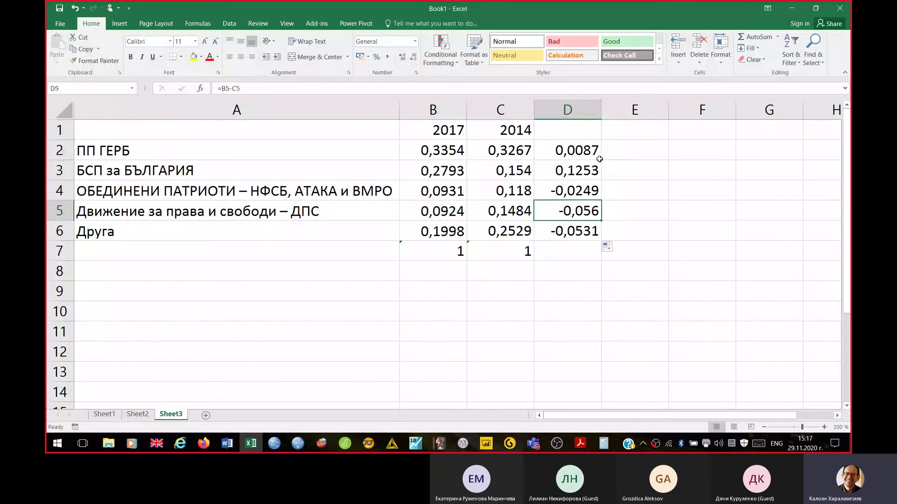
key("Down")
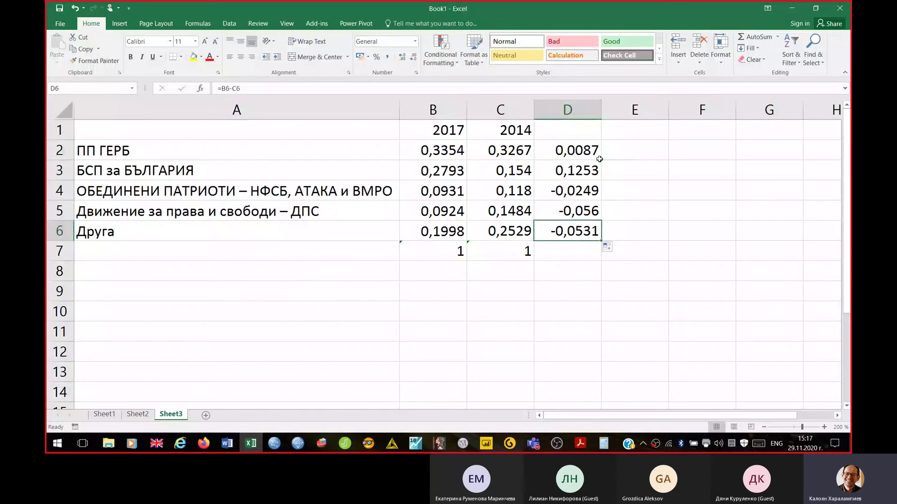
key("Down")
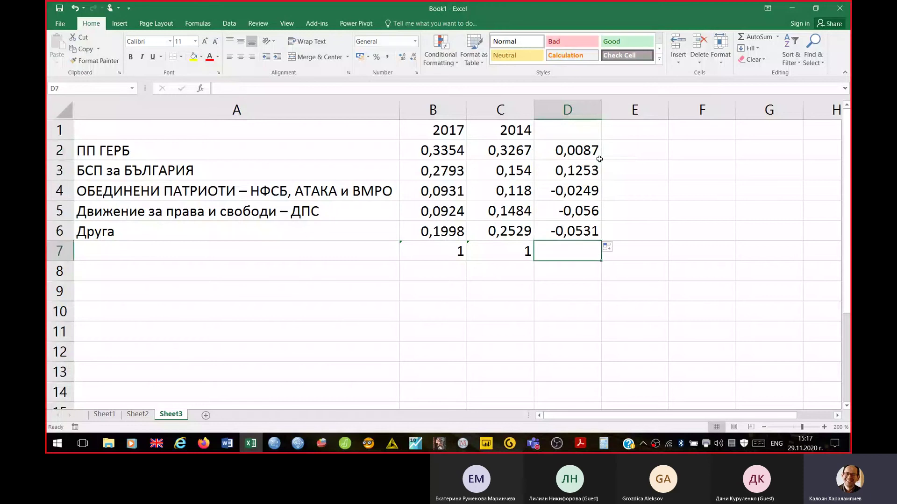
left_click(757, 39)
key("Return")
key("Up")
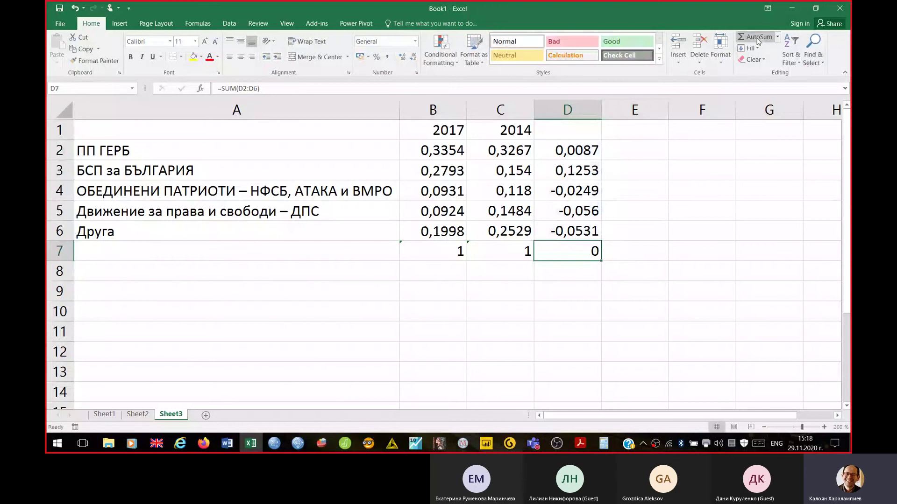
Step: Enter =ABS(D2) in cell E2 to get the absolute share difference of ПП ГЕРБ
key("Up")
key("Up")
key("Up")
key("Up")
key("Up")
key("Right")
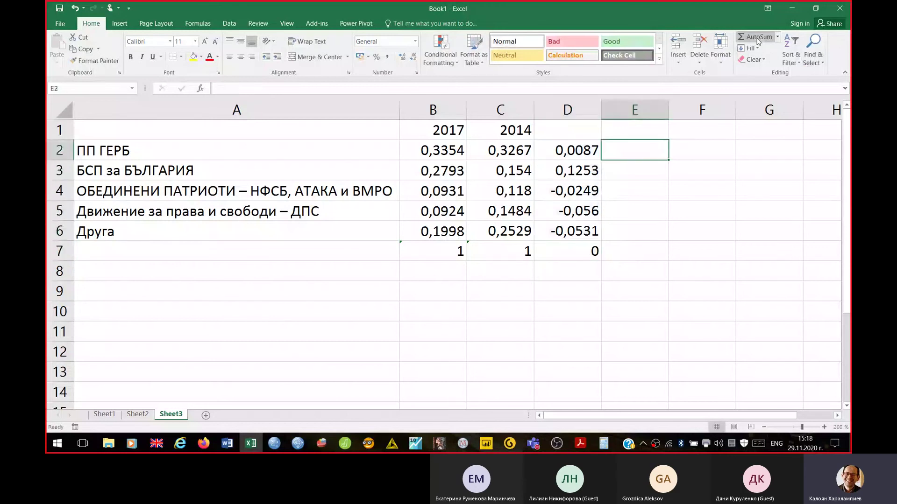
type("=abs")
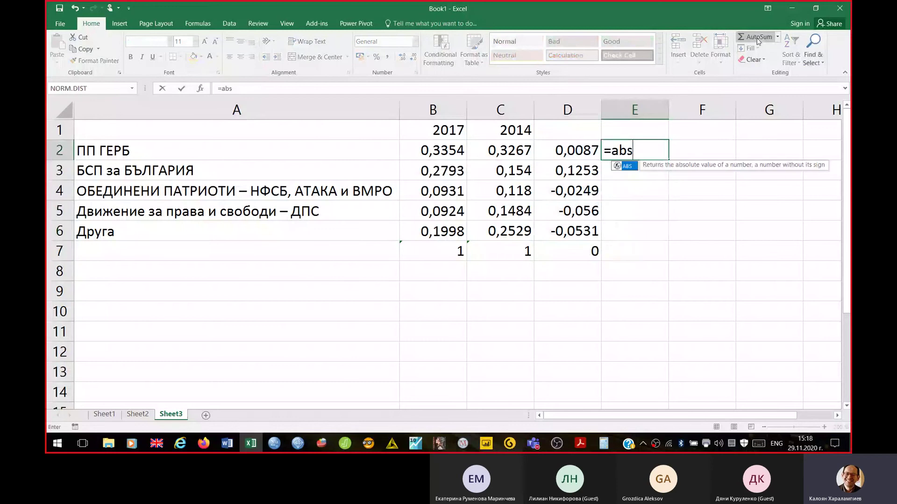
key("Tab")
key("Left")
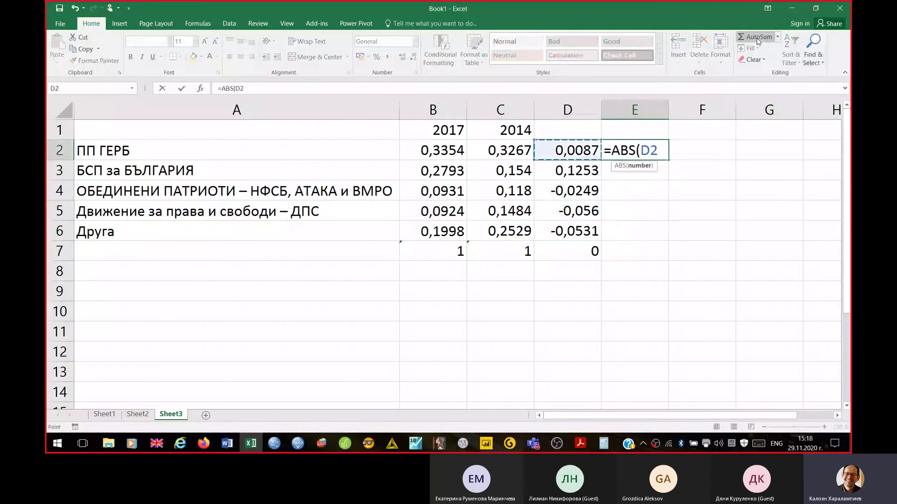
key("Return")
key("Up")
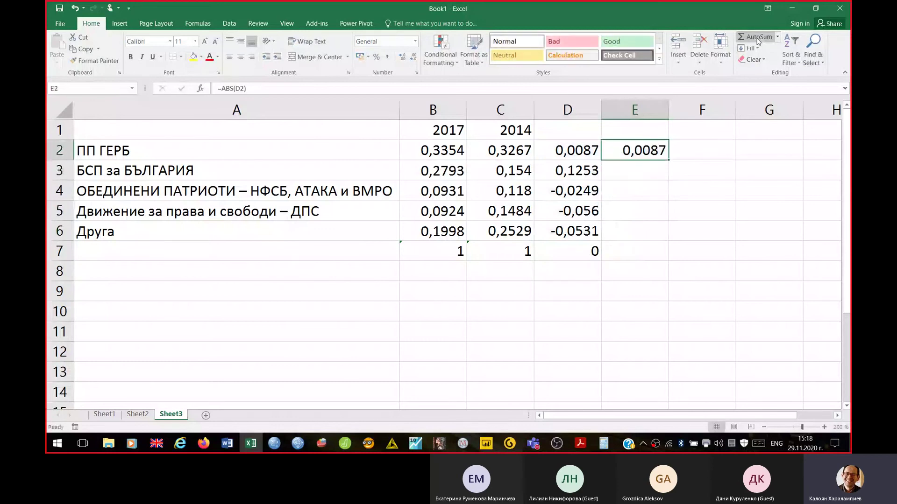
Step: Fill the absolute-value formula down to E6 and total the column in cell E7 with AutoSum
left_click(671, 160)
left_click(662, 158)
left_click_drag(663, 161, 664, 234)
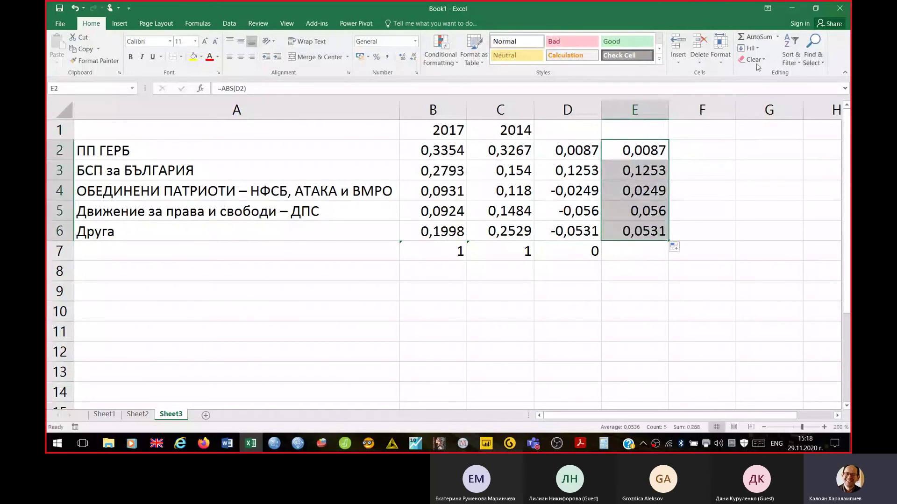
left_click(768, 36)
Step: Halve the total of absolute differences with =E7/2 in cell E9 to get the Pedersen index
key("Down")
key("Down")
key("Down")
key("Down")
key("Down")
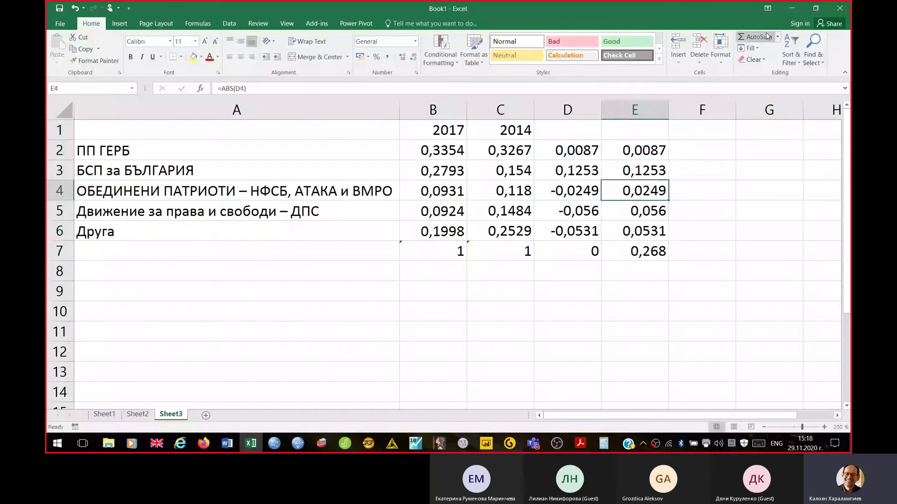
key("Down")
key("Down")
type("=")
key("Up")
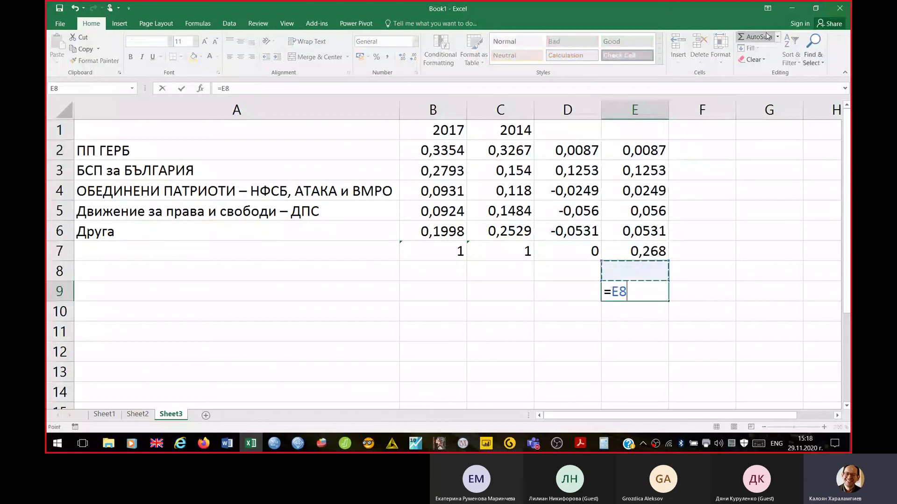
key("Up")
type("/2")
key("Return")
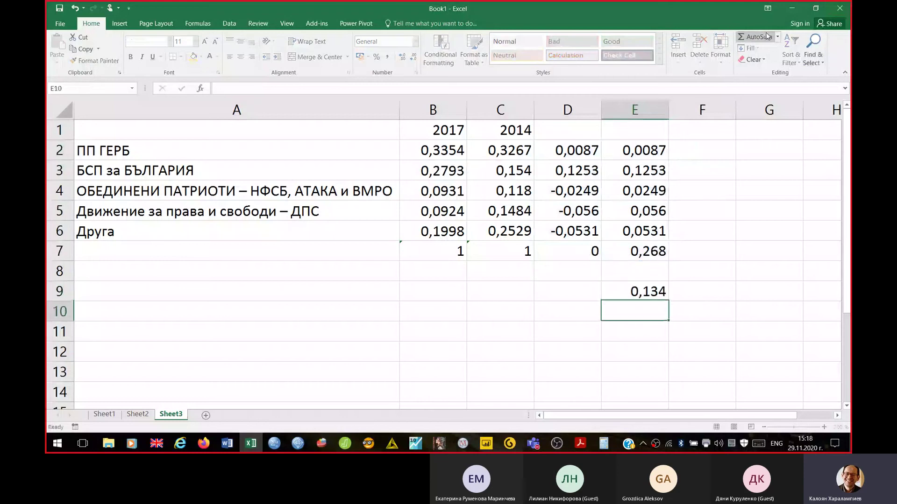
key("Up")
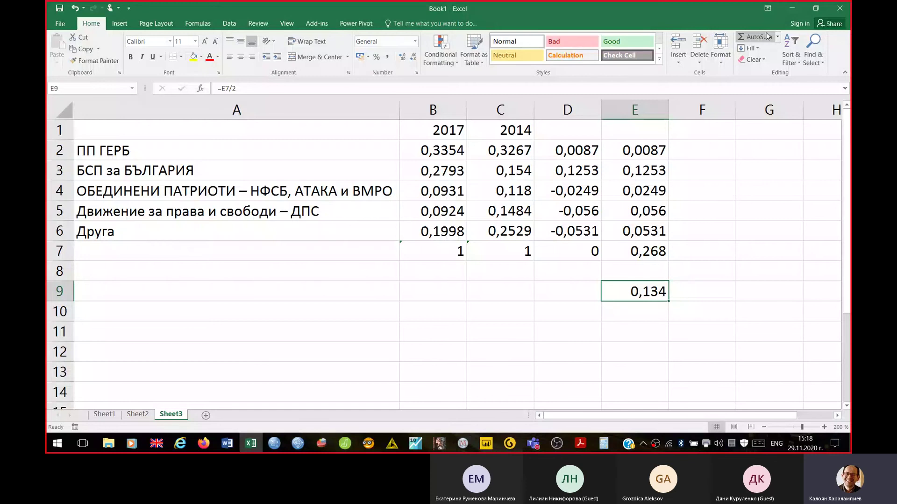
Step: Examine the 2017 party list in column B of Sheet1, from ПП ДРОМ down to Коалиция АБВ – Движение 21
left_click(107, 416)
left_click(146, 135)
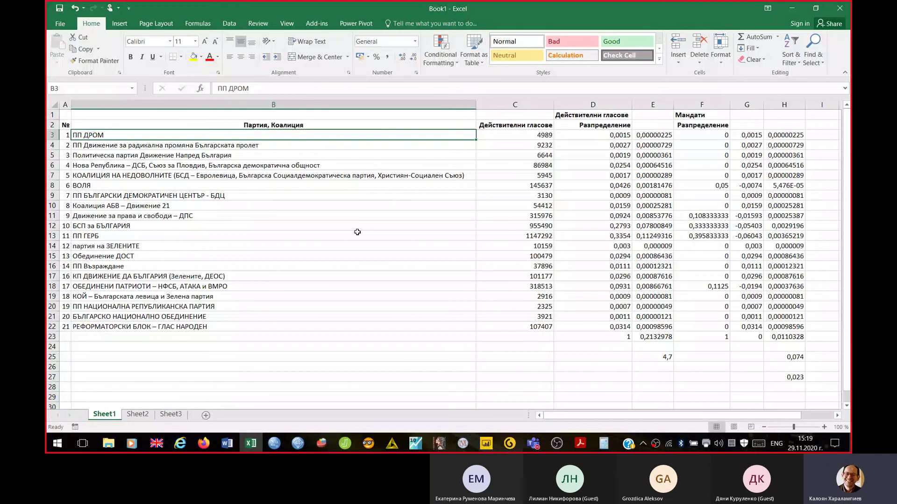
key("Down")
key("Down")
key("Down")
key("Down")
key("Down")
key("Down")
key("Down")
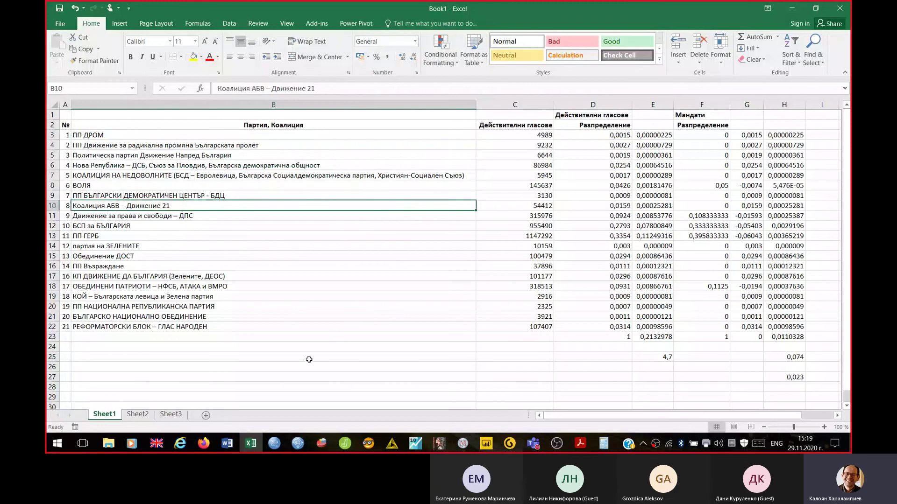
Step: Compare the 2014 party results in Firefox with the Pedersen index table on Sheet3 in Excel
left_click(206, 445)
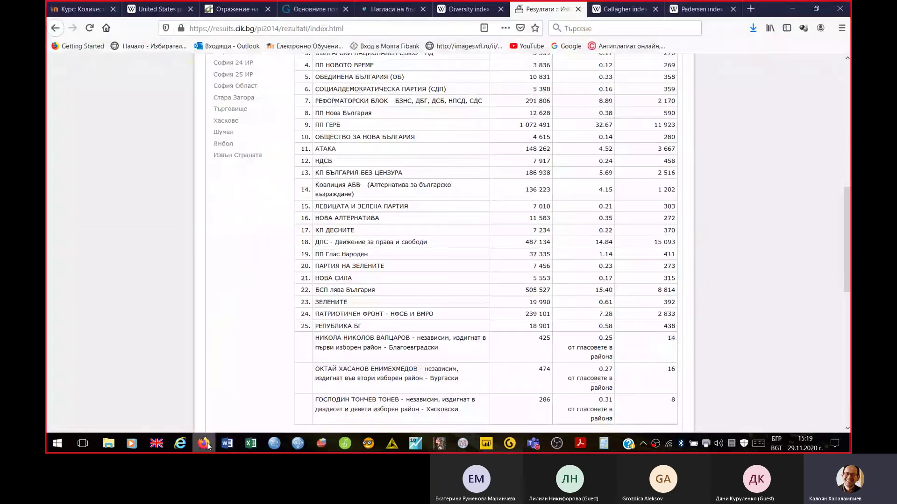
scroll(386, 275, "up", 4)
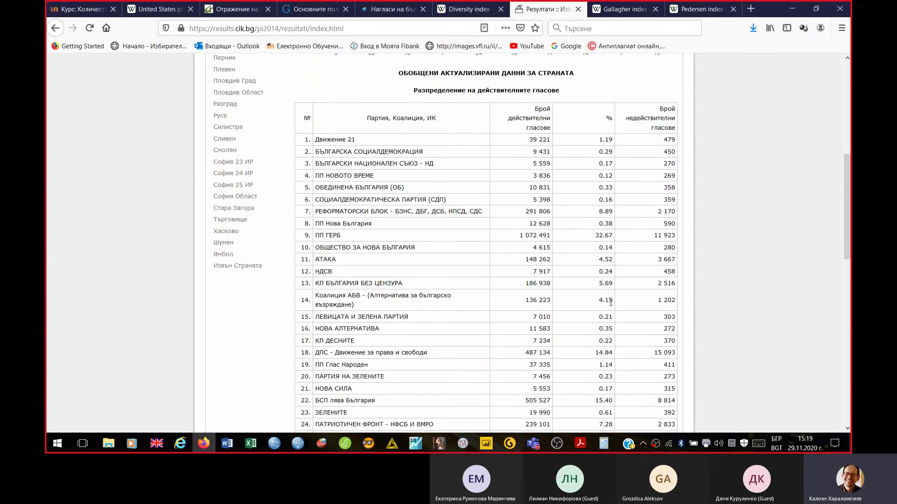
left_click(257, 443)
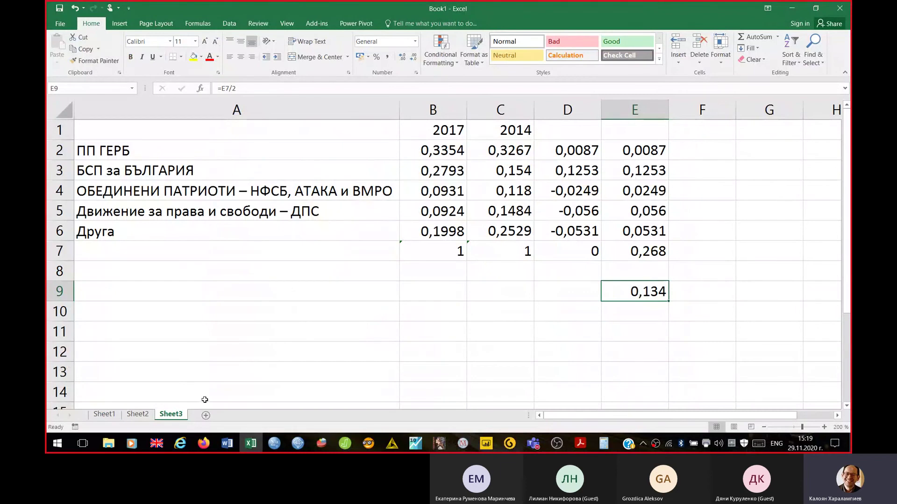
left_click(207, 444)
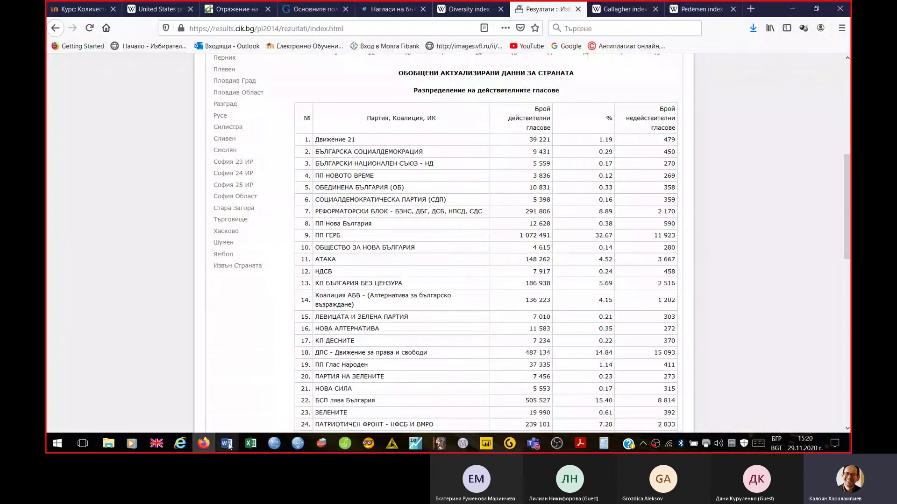
left_click(260, 445)
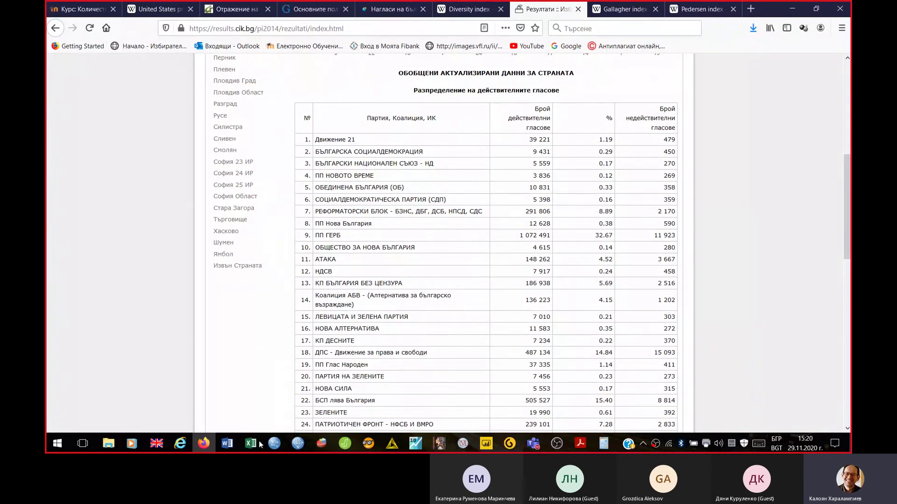
Step: Check the 2014 party results in Firefox against the Друга difference in D6 and the Pedersen index in E9 of Sheet3
left_click(260, 445)
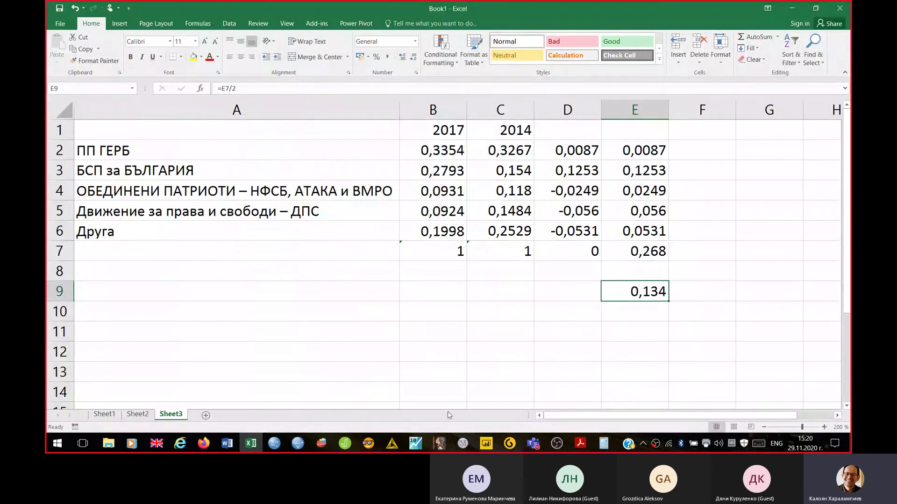
left_click(201, 445)
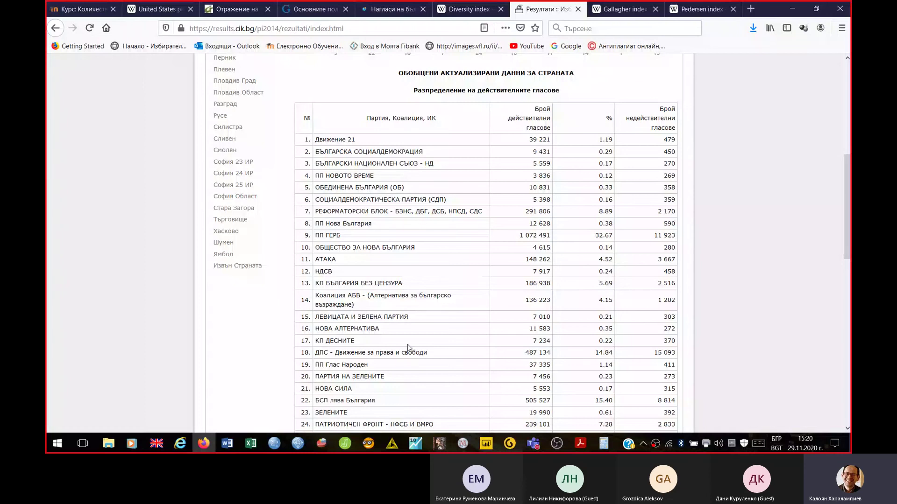
left_click(251, 443)
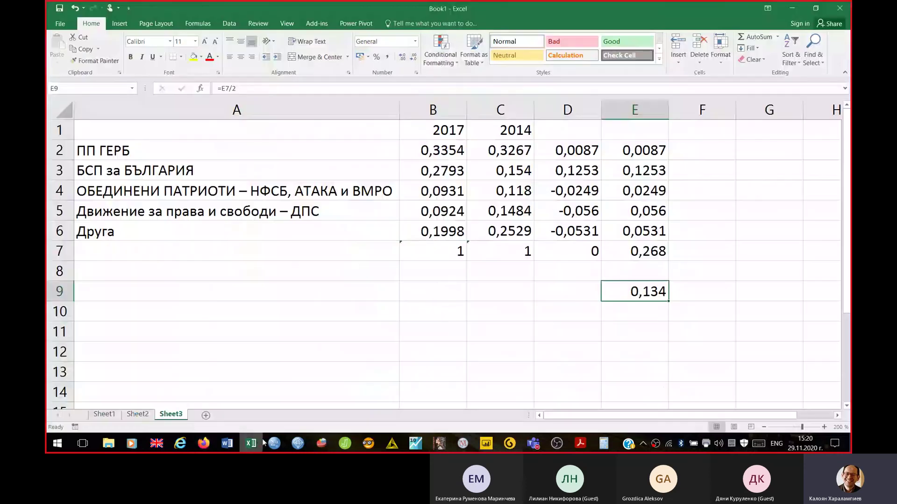
left_click(570, 234)
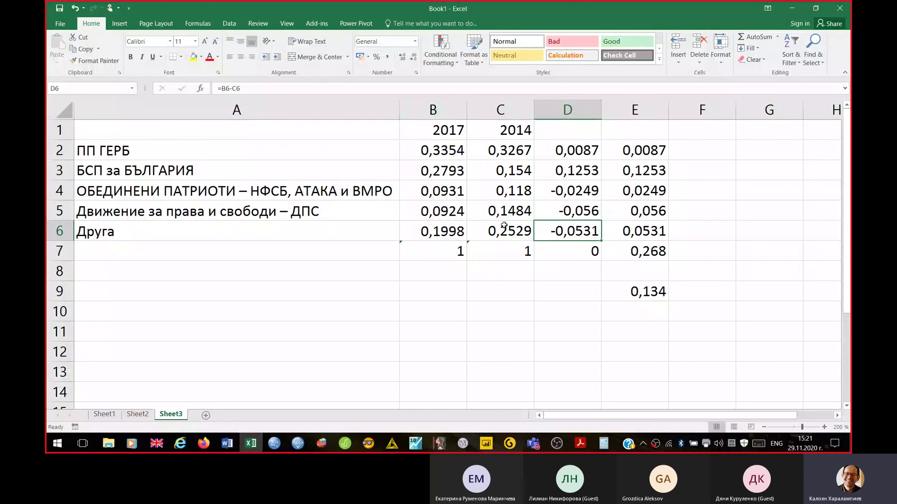
left_click(653, 292)
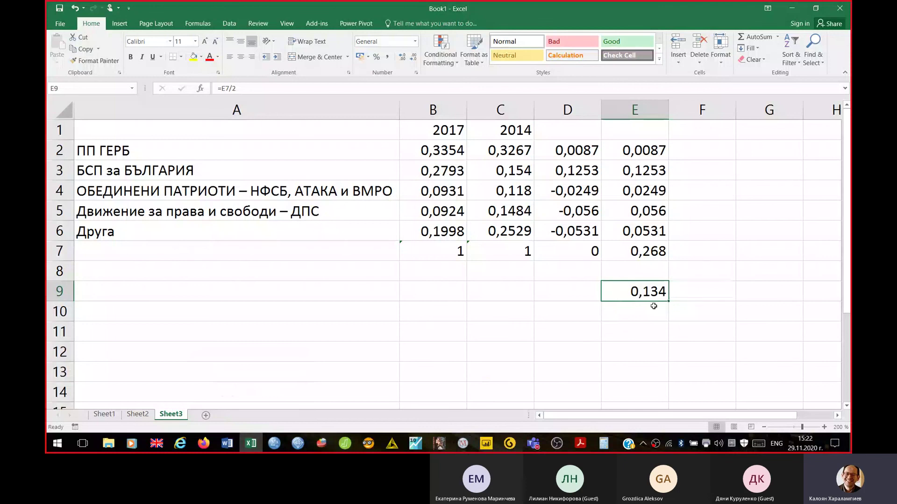
Step: Review the index formulas in the Word document Индекси за политическите процеси.docx, from Pedersen back to the Approval index, and switch to the Teams meeting
left_click(255, 446)
mouse_move(231, 444)
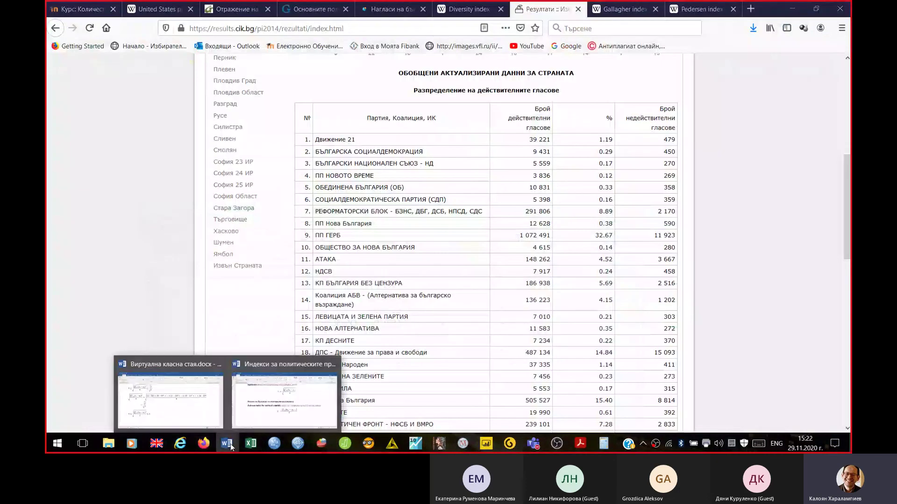
left_click(274, 414)
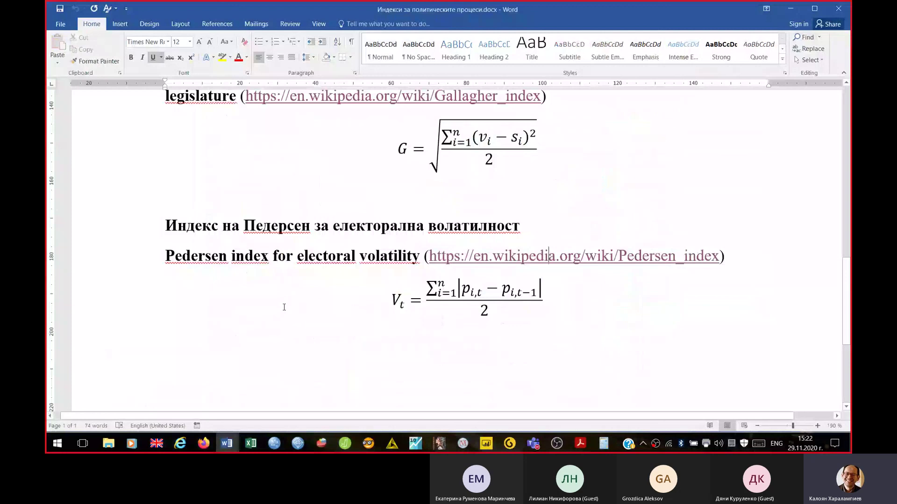
scroll(284, 307, "down", 2)
scroll(284, 307, "down", 2)
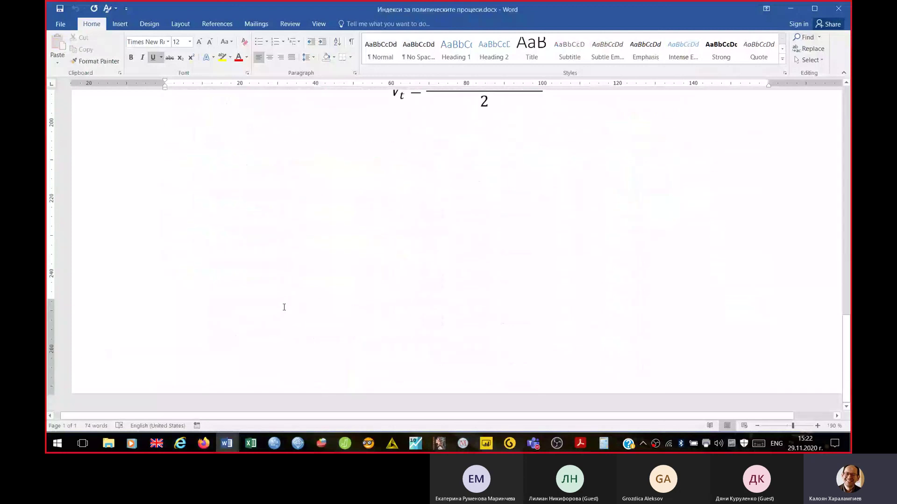
scroll(283, 308, "up", 2)
scroll(283, 308, "up", 14)
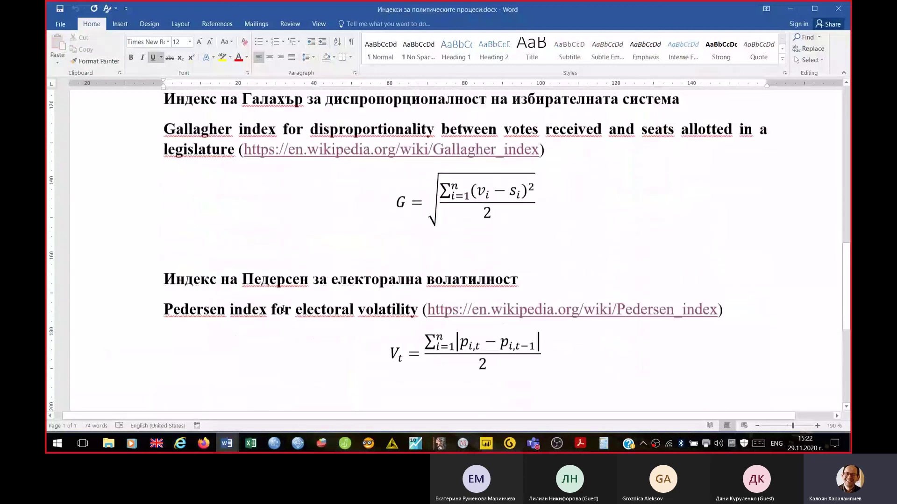
scroll(280, 312, "up", 3)
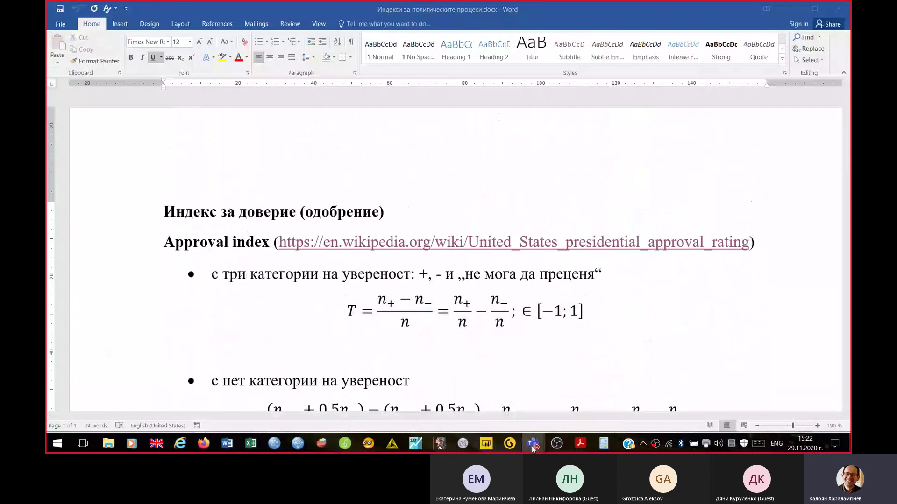
mouse_move(538, 446)
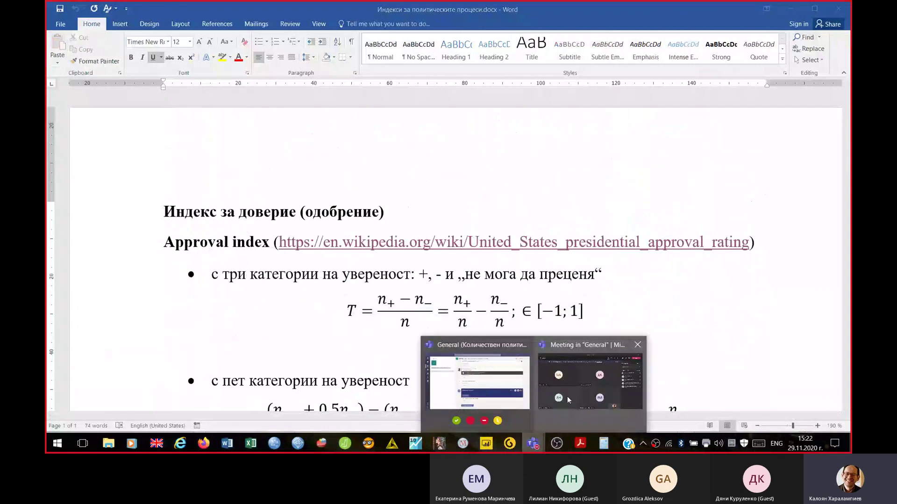
left_click(567, 396)
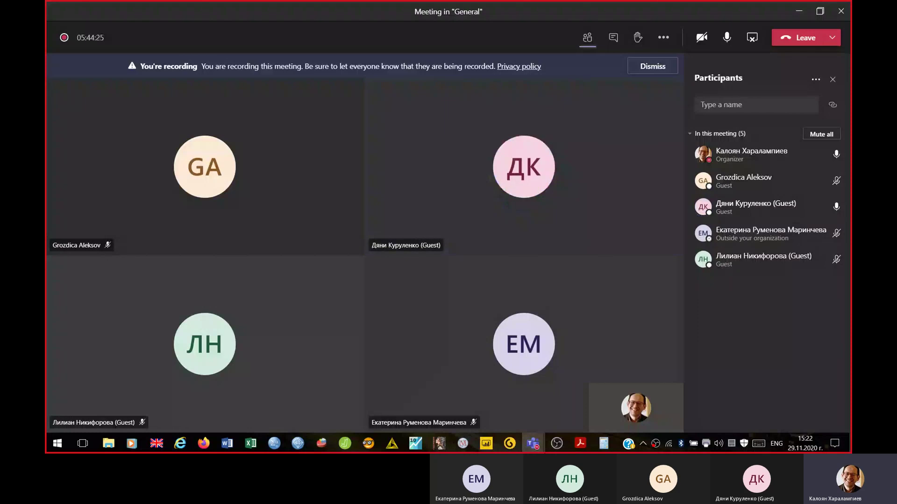
Step: Return to Excel and review the Pedersen table on Sheet3, the =1/E7 result on Sheet2 and the party table on Sheet1
left_click(248, 443)
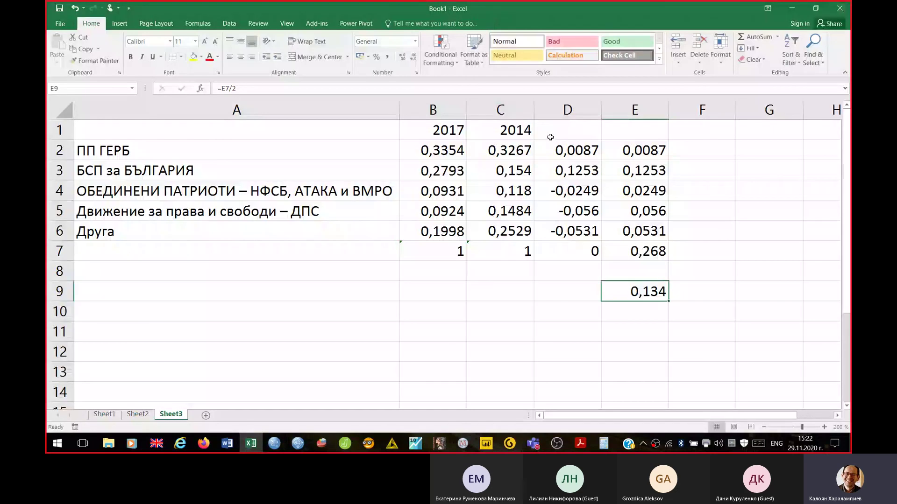
left_click(550, 136)
left_click(621, 134)
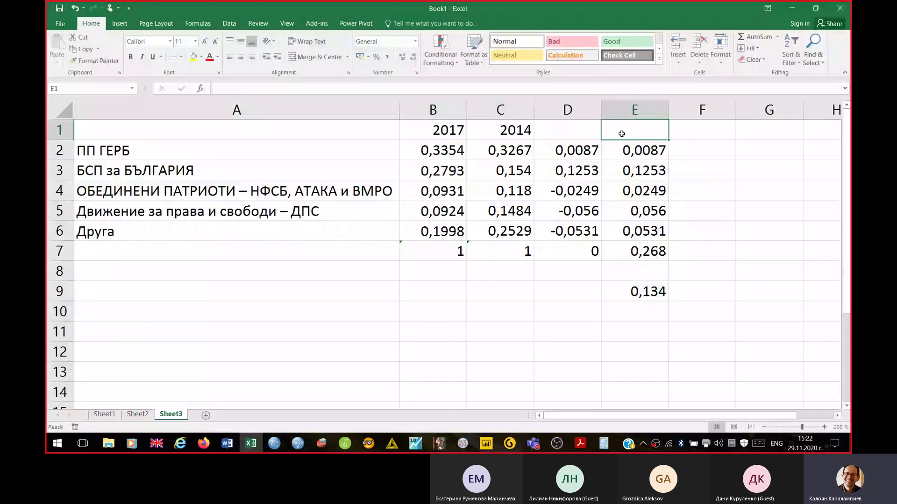
left_click(572, 130)
left_click(631, 131)
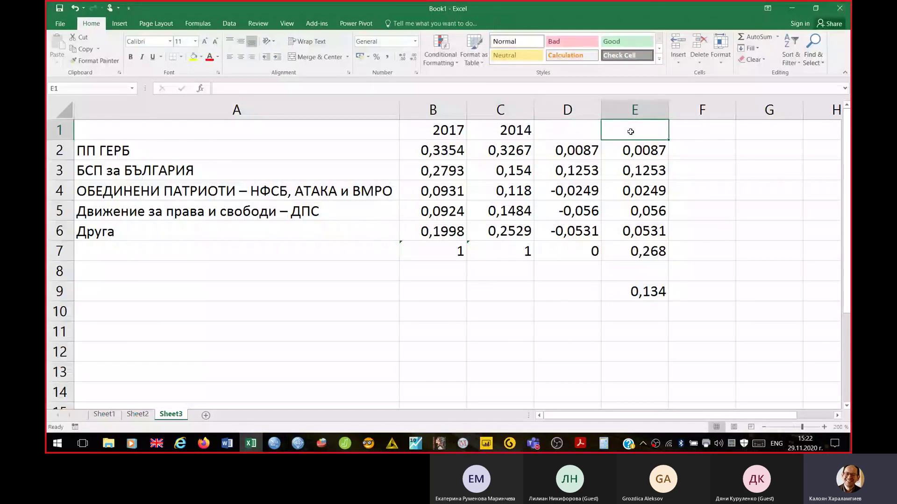
left_click(138, 415)
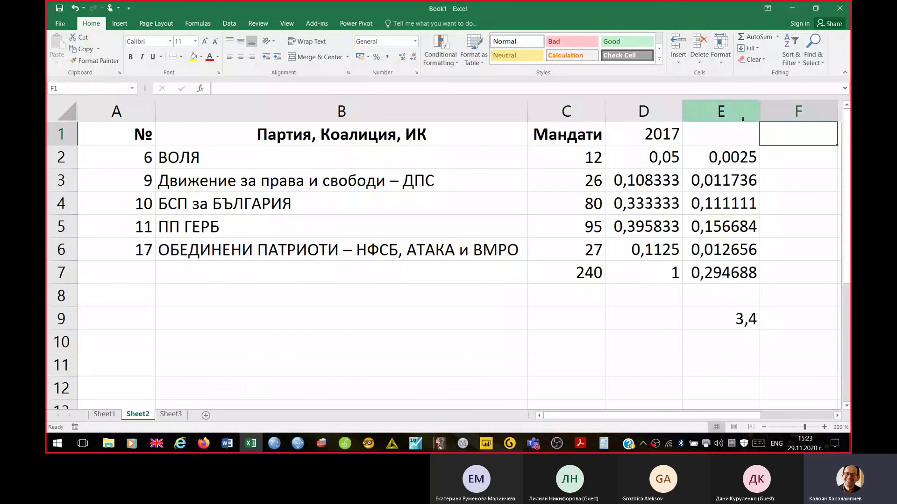
left_click(703, 325)
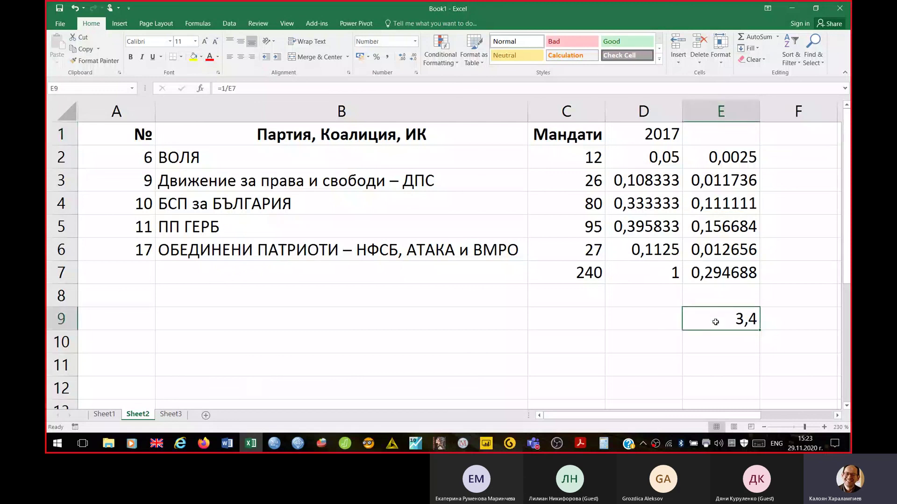
left_click(104, 414)
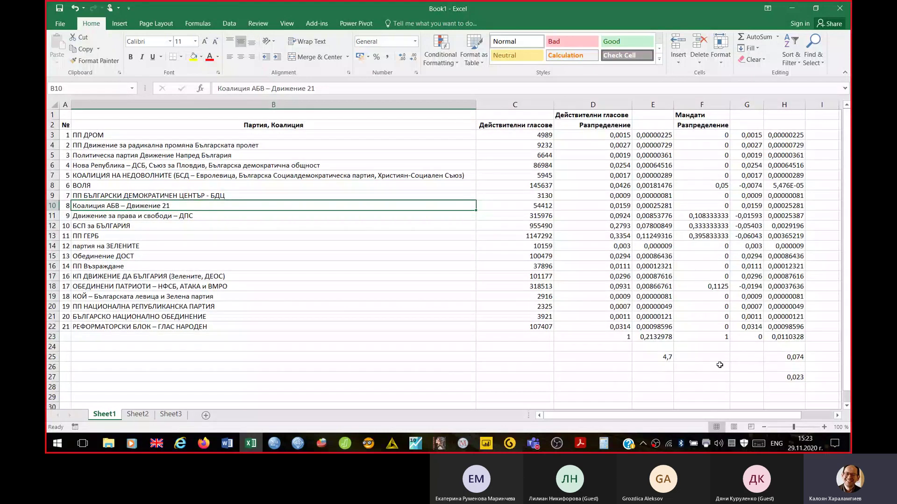
Step: Switch to the Teams meeting and open its additional actions, which include the recording control
left_click(538, 449)
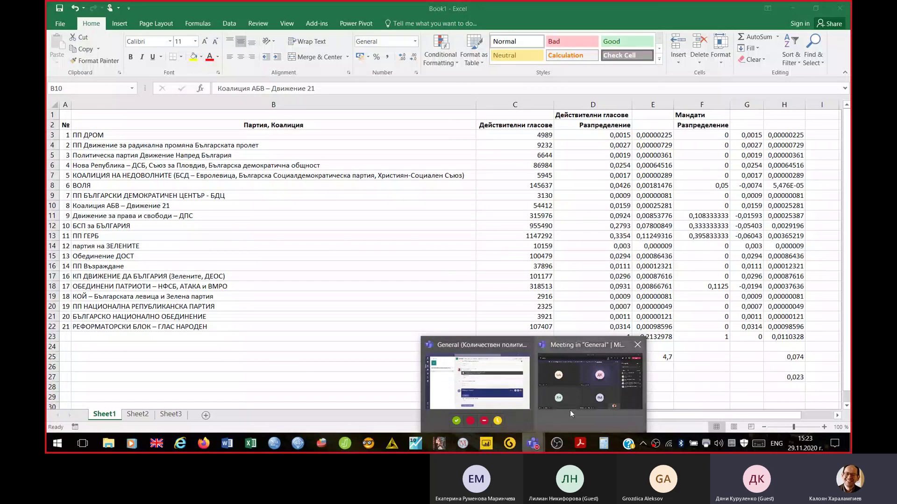
left_click(571, 408)
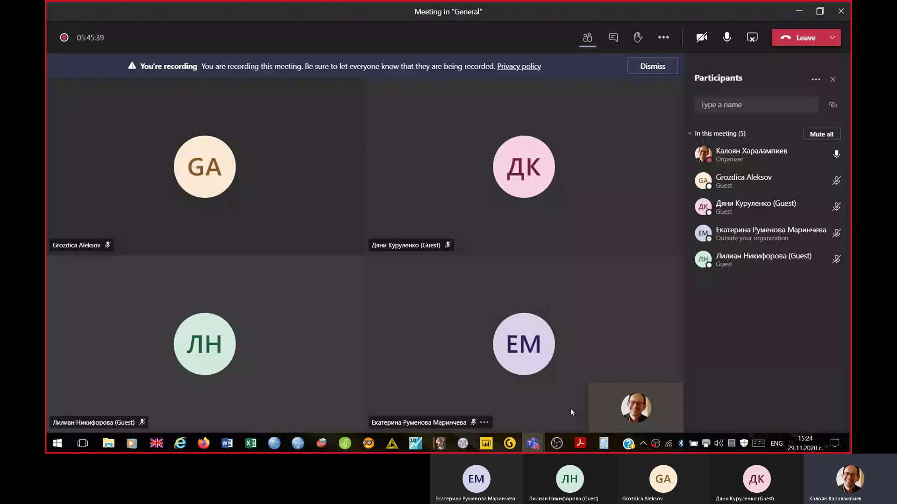
right_click(665, 33)
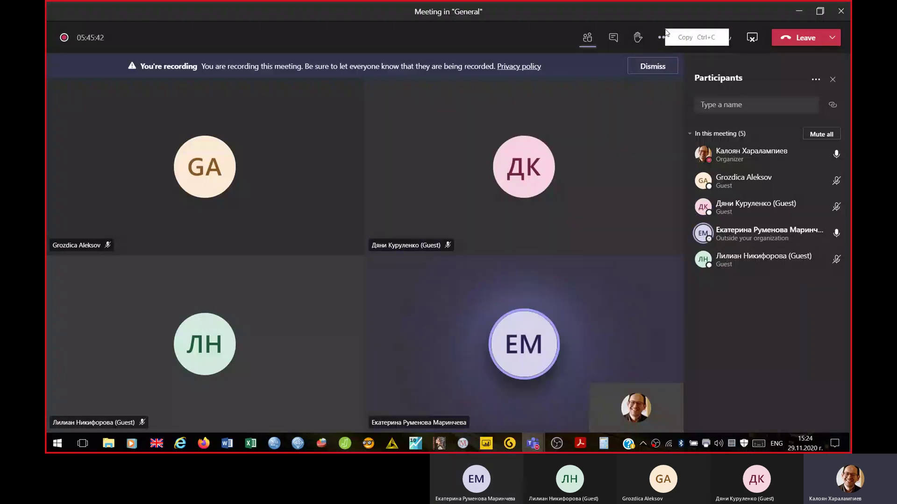
left_click(664, 37)
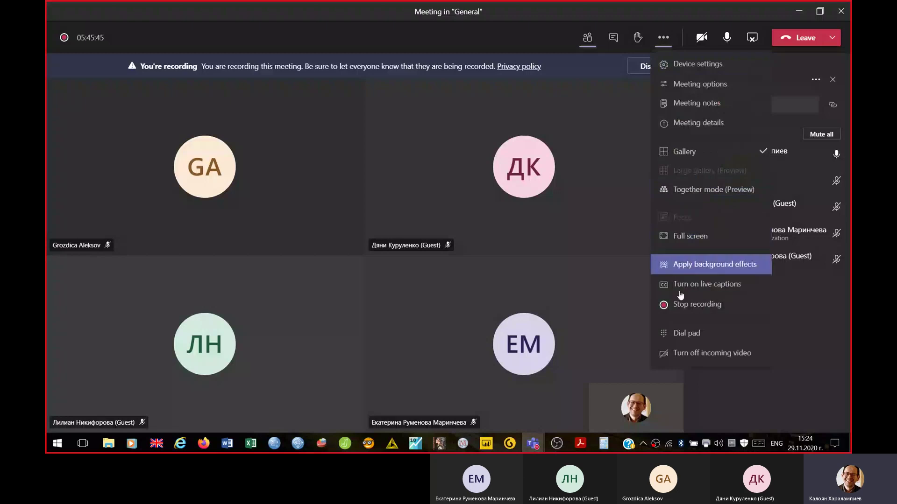